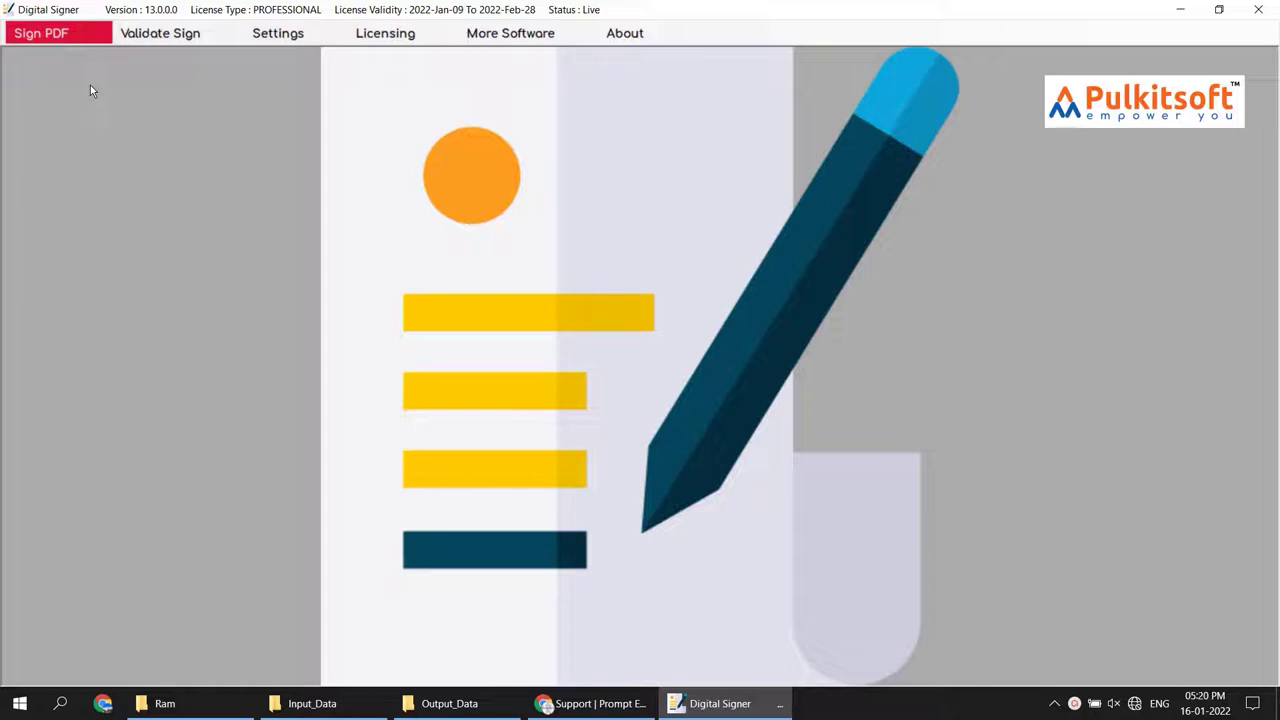
Step: Open the PDF signing form, choose a digital PFX file as the certificate source, and load Pulkitsoft.pfx from the Ram folder
left_click(60, 35)
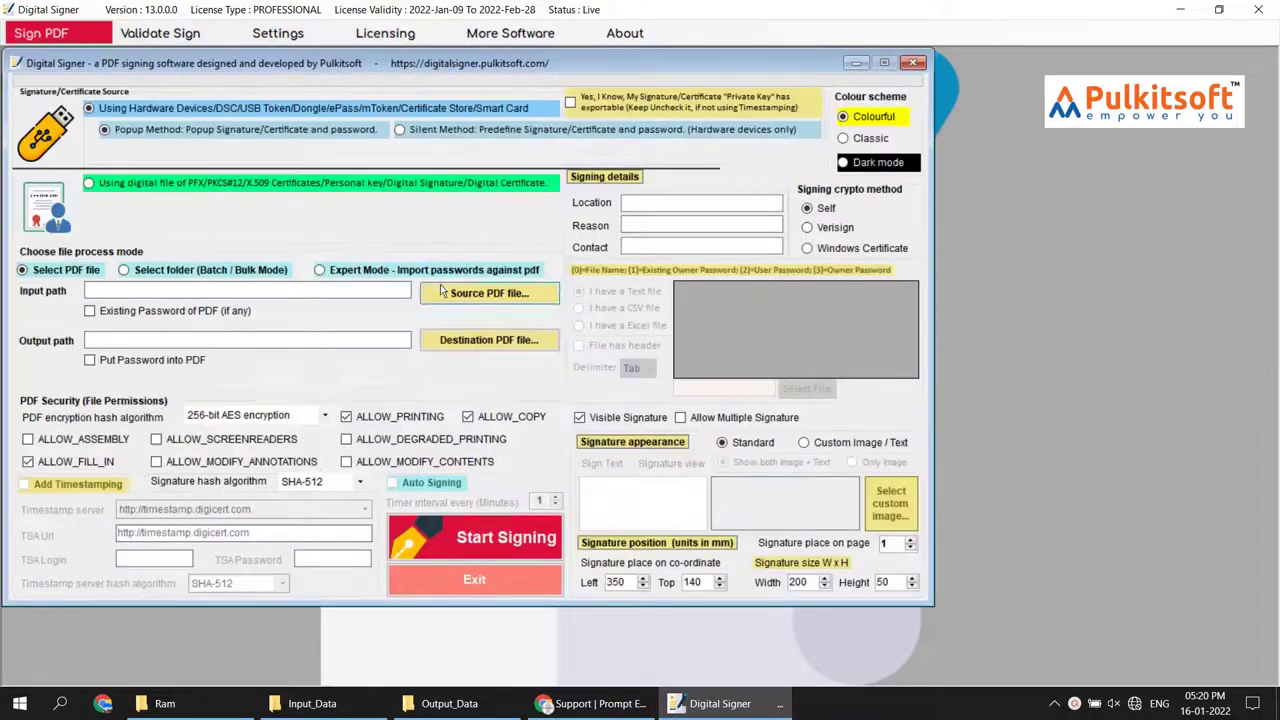
mouse_move(366, 278)
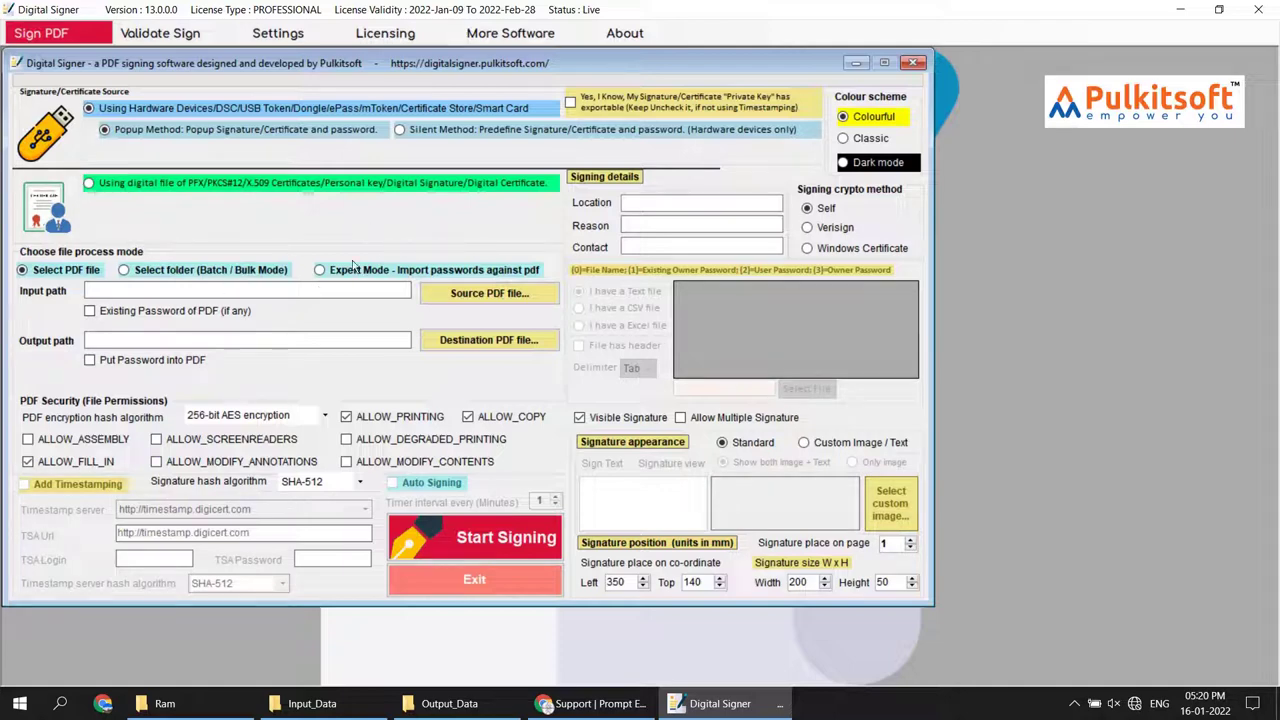
left_click(144, 188)
left_click(452, 208)
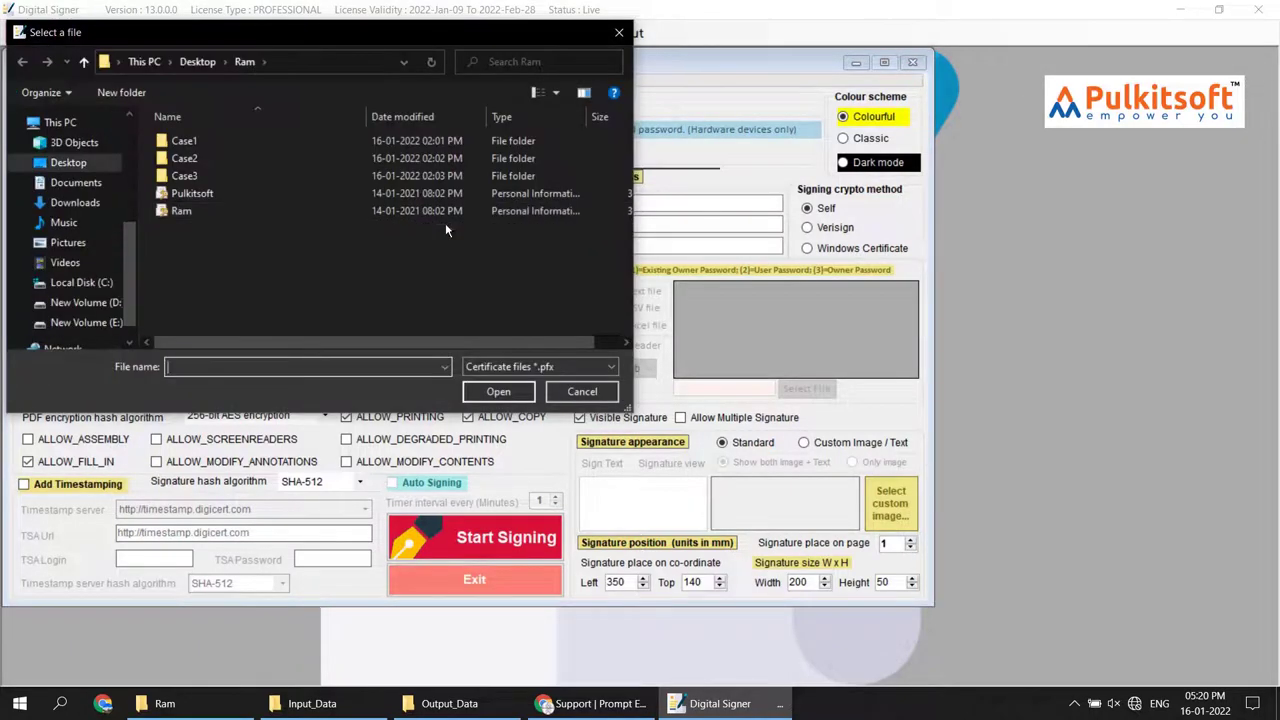
double_click(212, 203)
Step: Enable the PFX file password option and enter the certificate's password
left_click(90, 225)
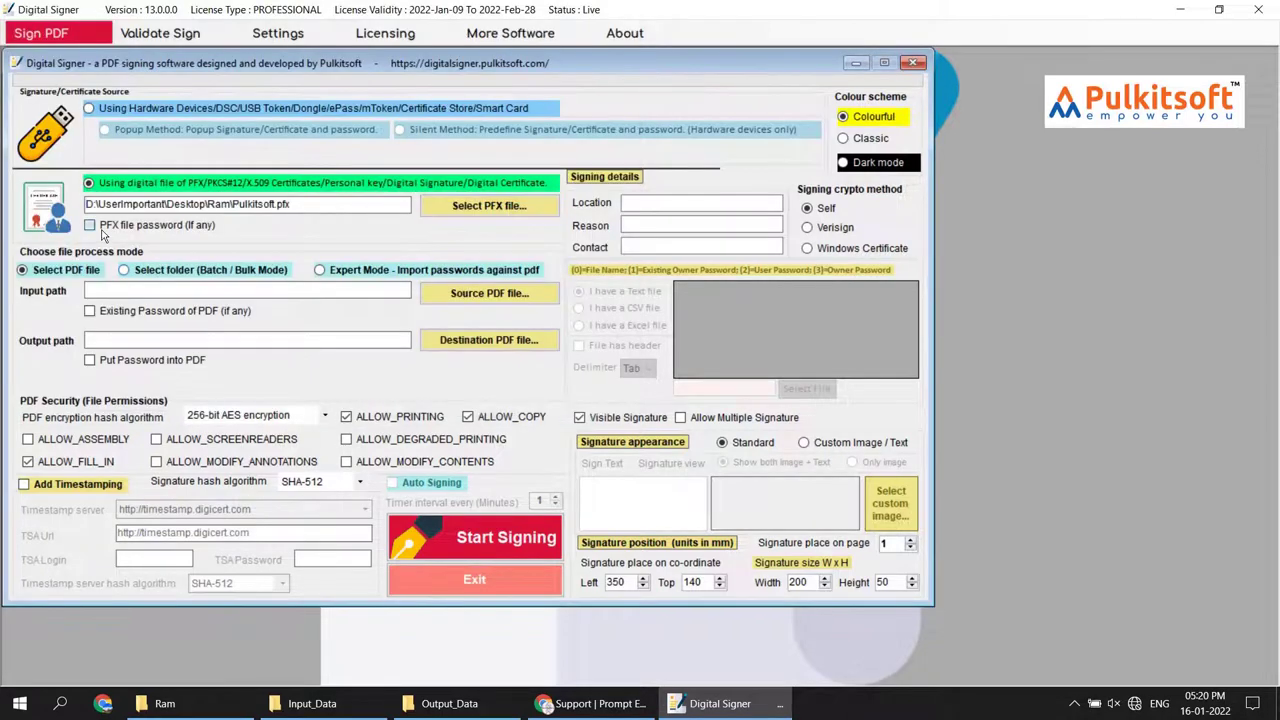
left_click(353, 226)
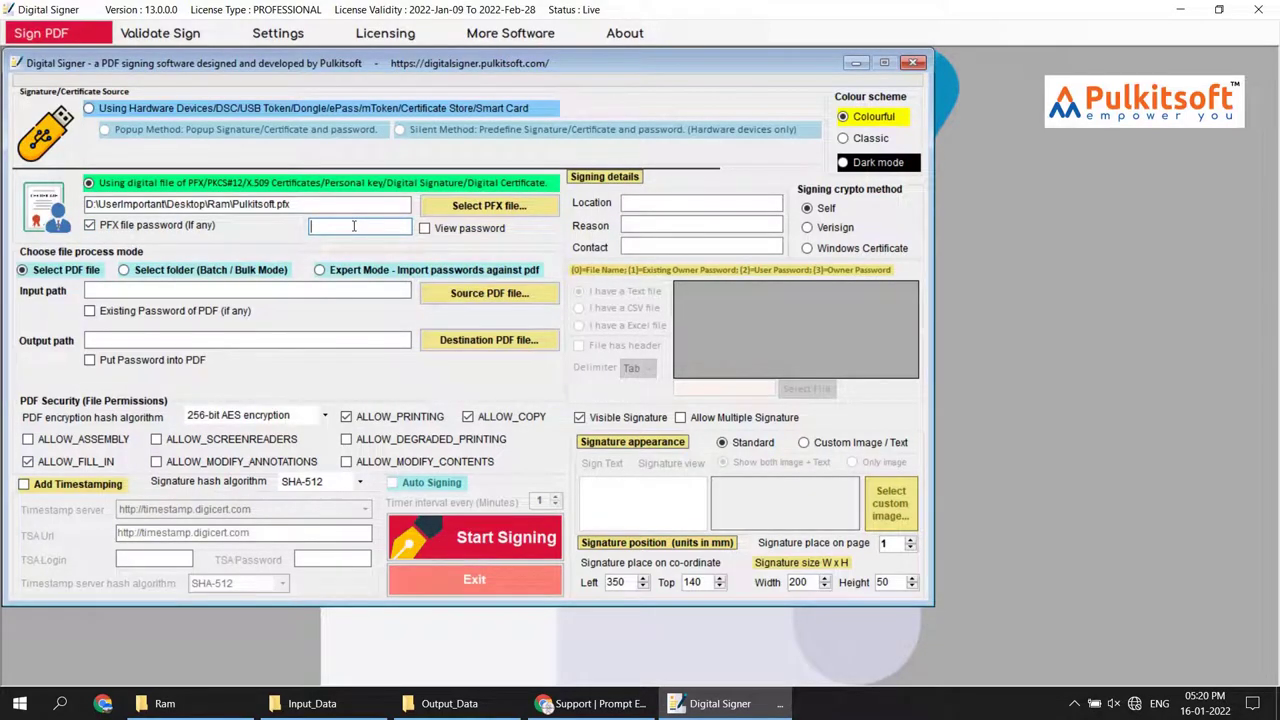
type("*********")
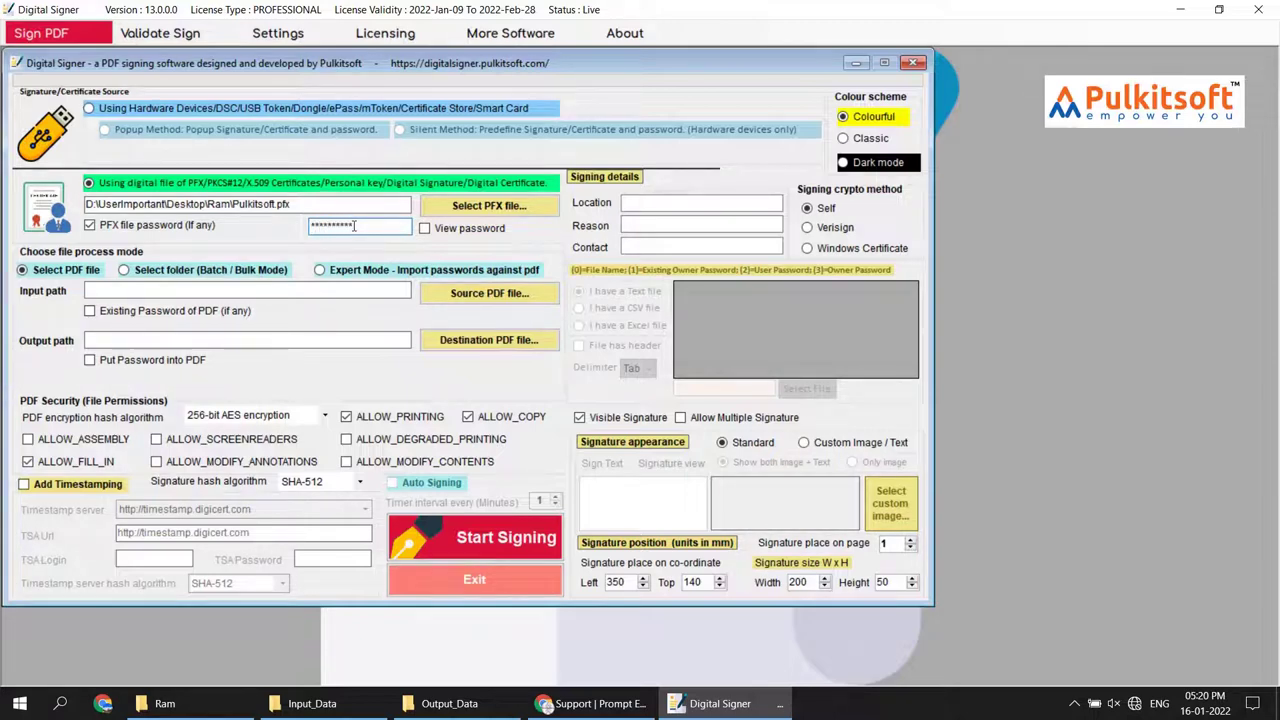
Step: Switch the file process mode to Expert Mode and set the desktop folder Input_Data as the source folder
left_click(425, 270)
left_click(468, 305)
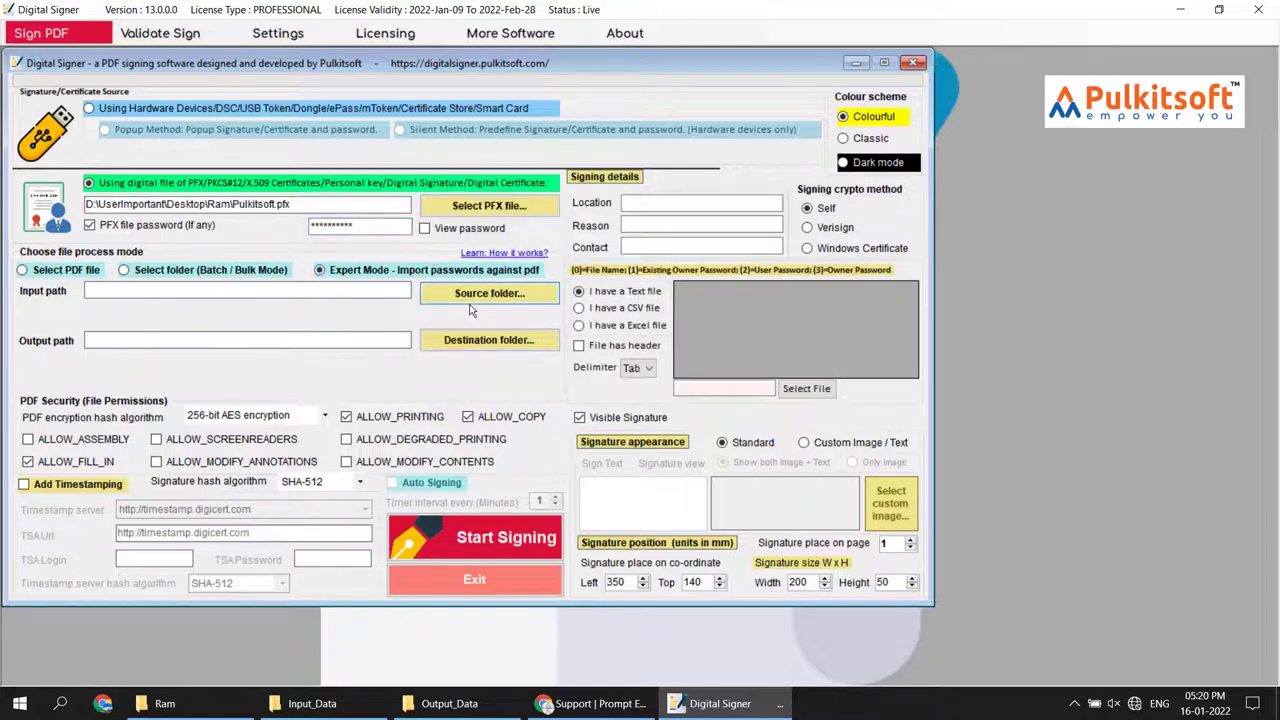
scroll(612, 421, "down", 2)
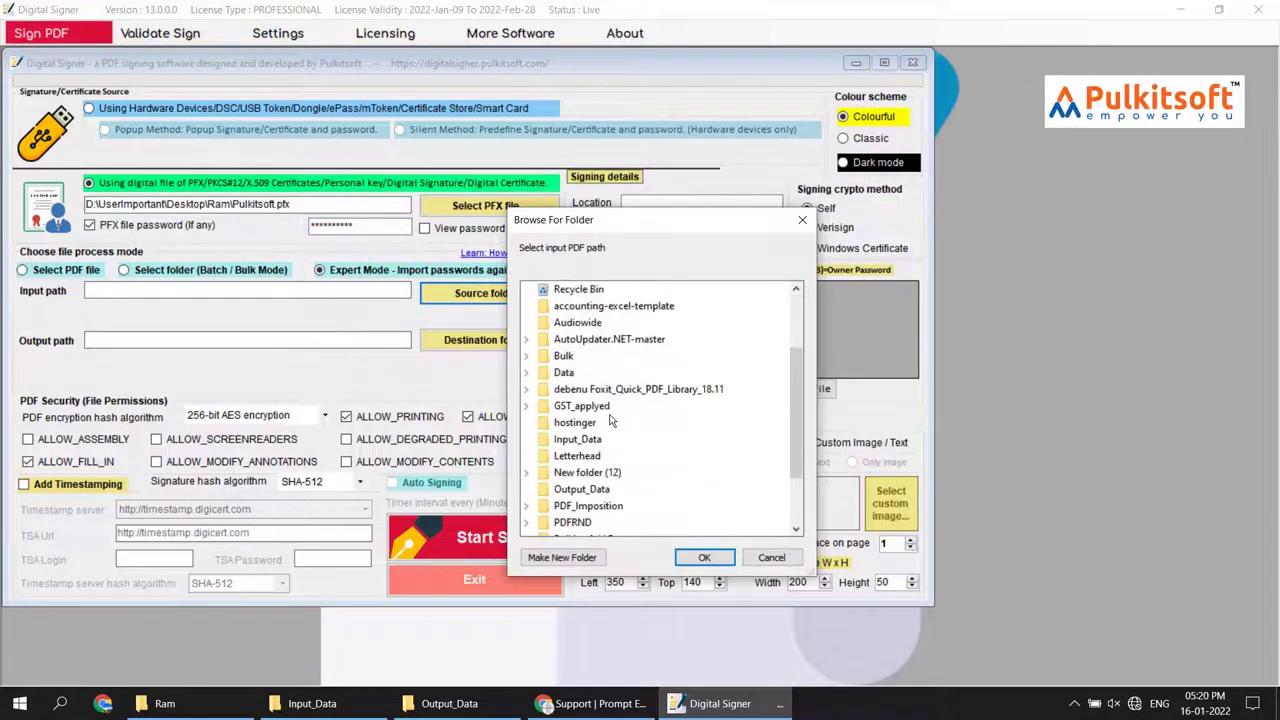
left_click(580, 439)
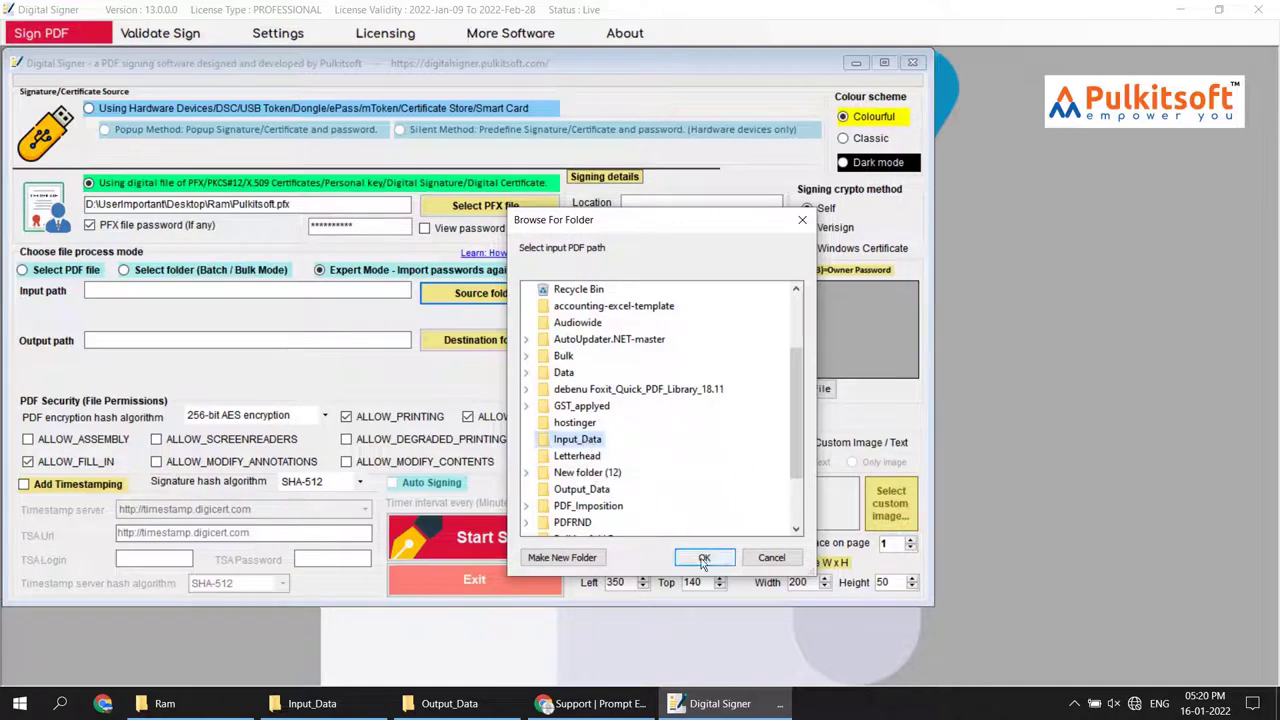
left_click(704, 560)
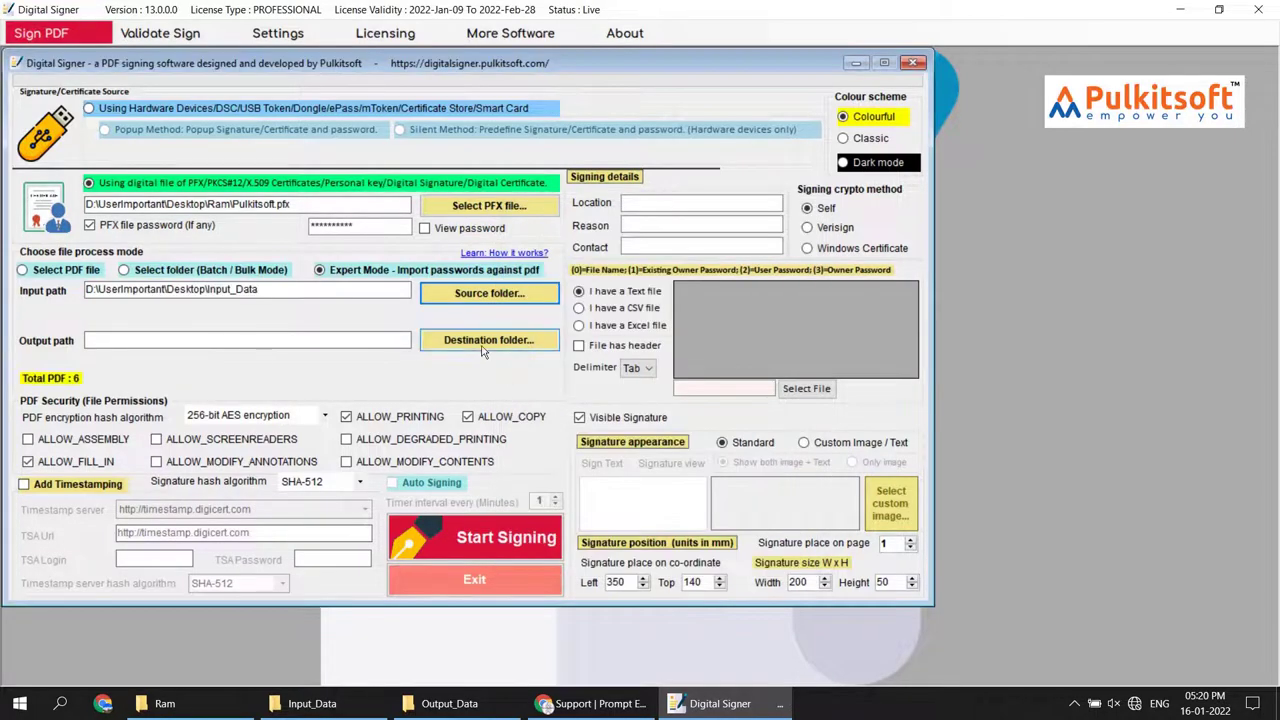
Step: Set the desktop folder Output_Data as the destination folder for the signed PDFs
left_click(474, 344)
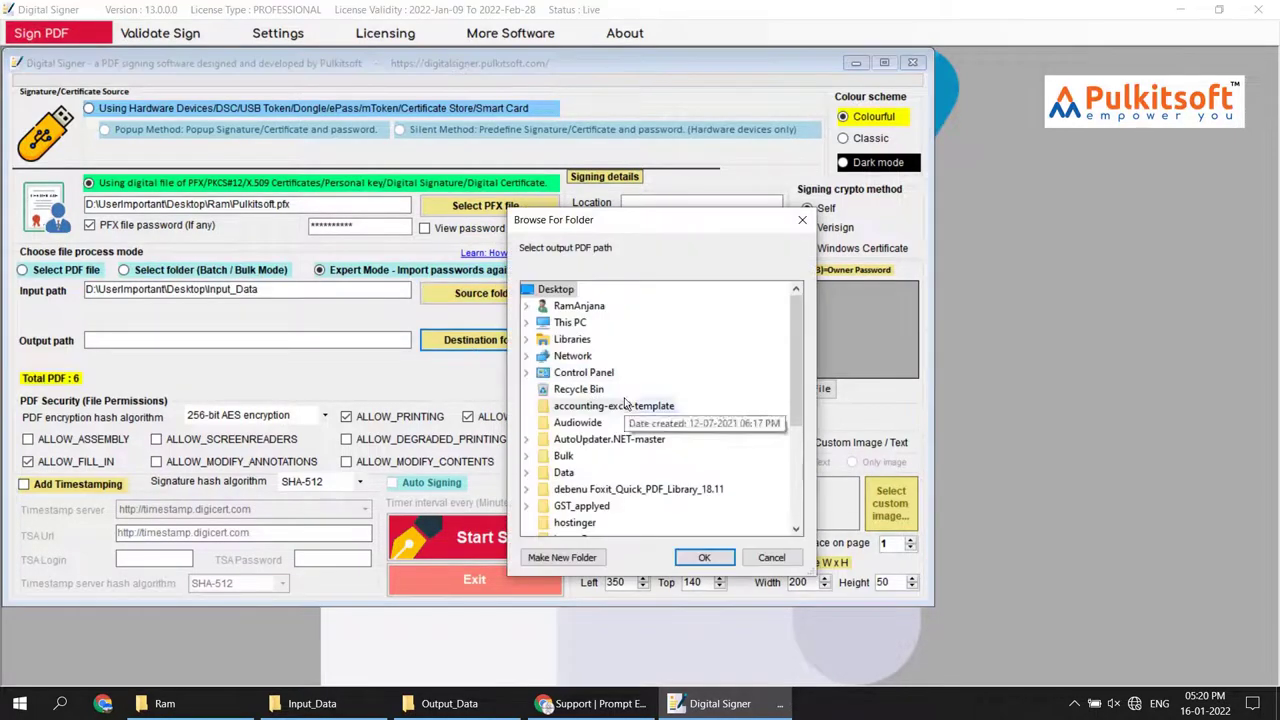
scroll(614, 402, "down", 2)
scroll(612, 436, "down", 1)
left_click(592, 440)
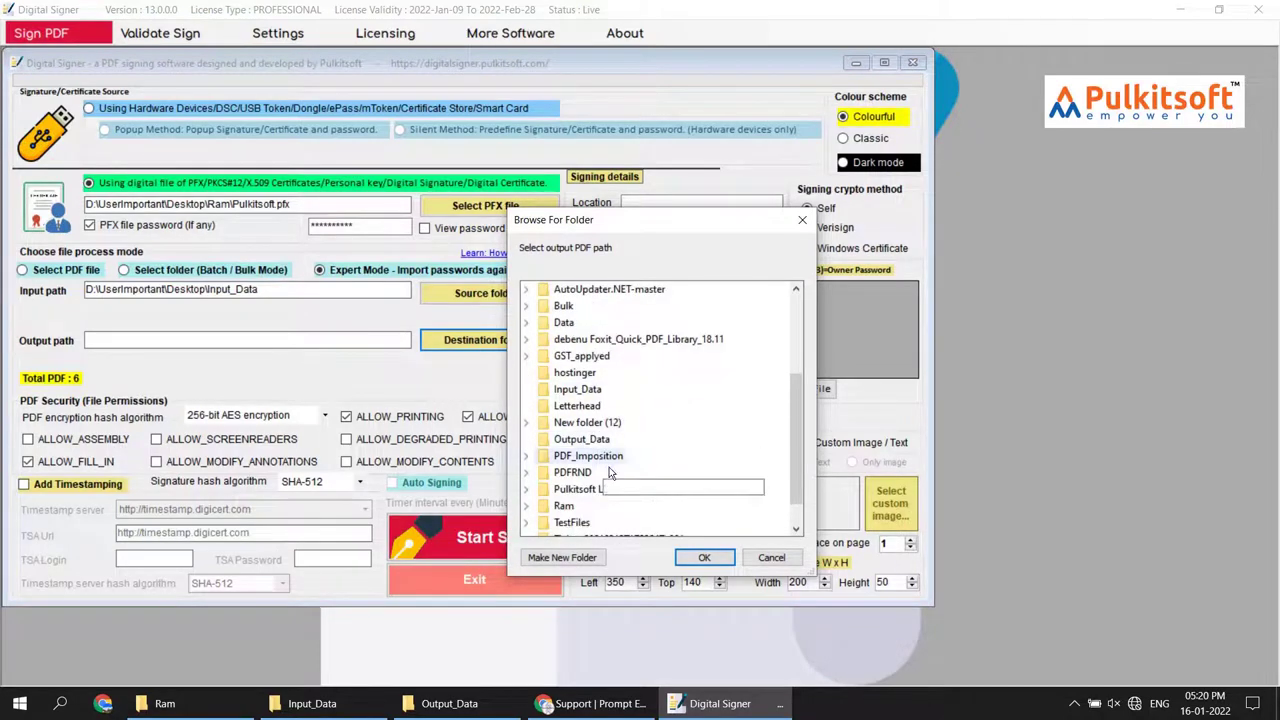
left_click(704, 557)
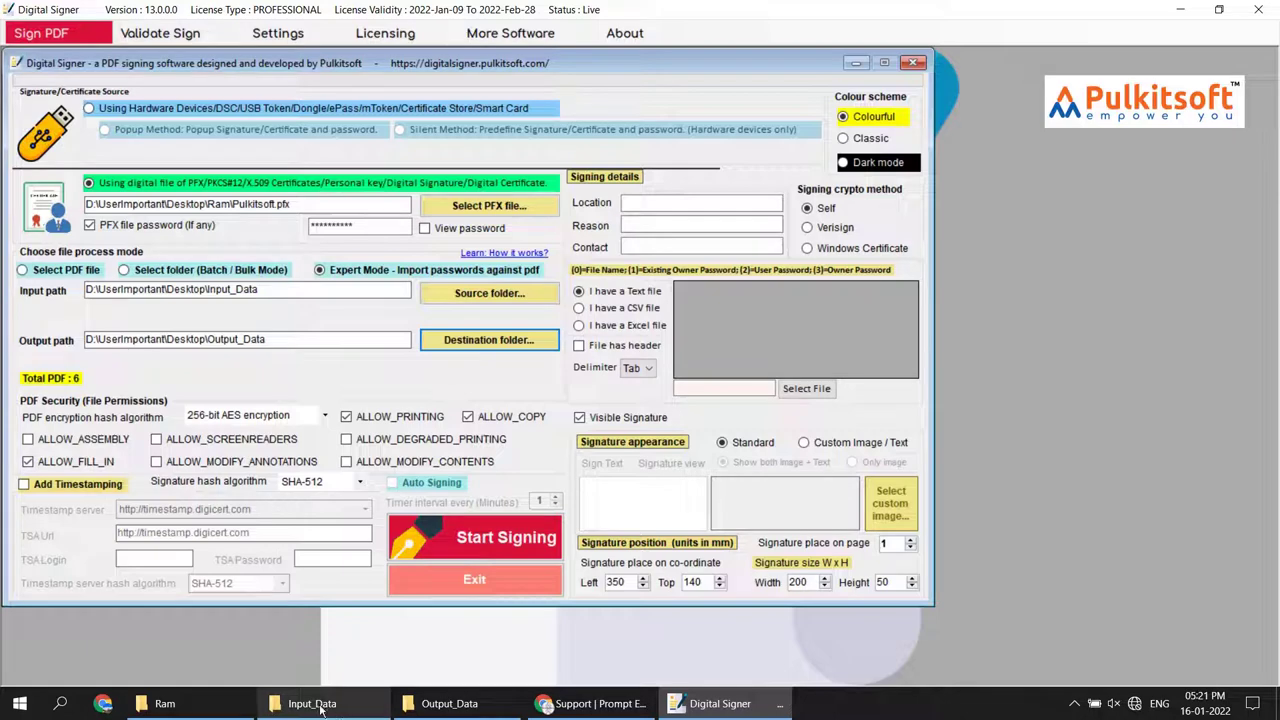
Step: Review the Pulkitsoft certificate in the Ram folder, the PDFs in Input_Data and the Output_Data folder, and return to Digital Signer
left_click(190, 705)
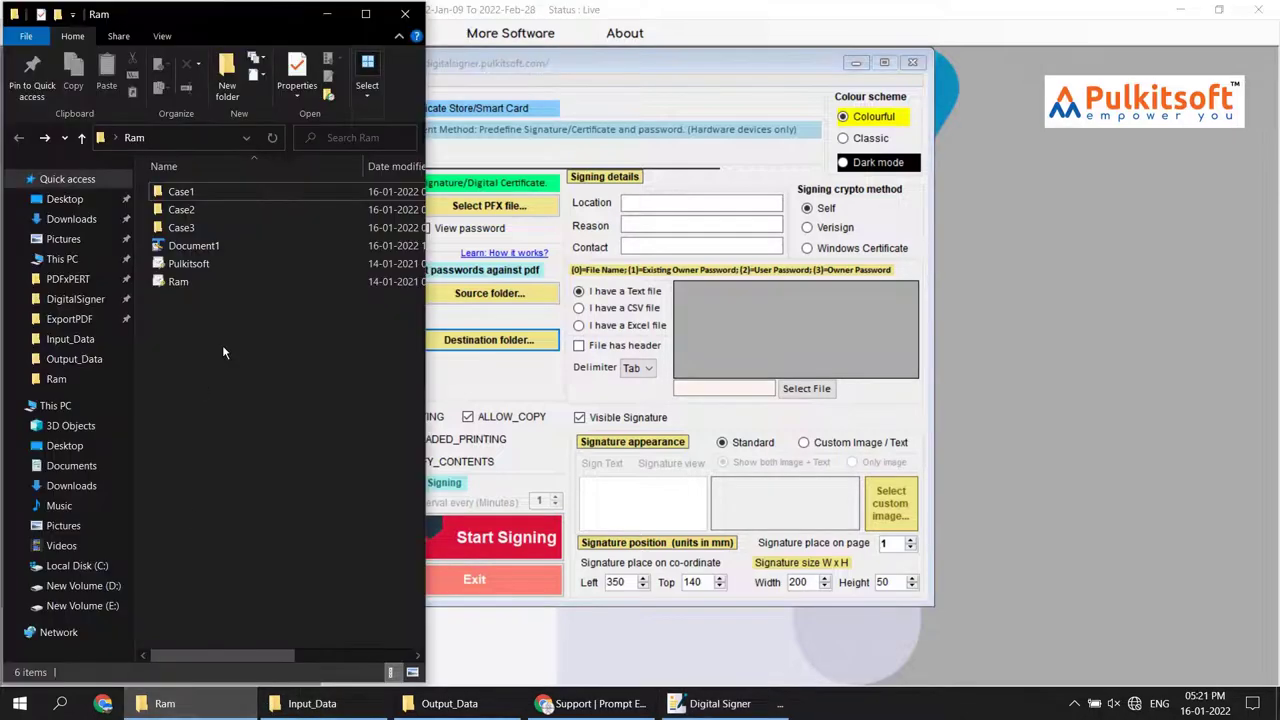
left_click(187, 265)
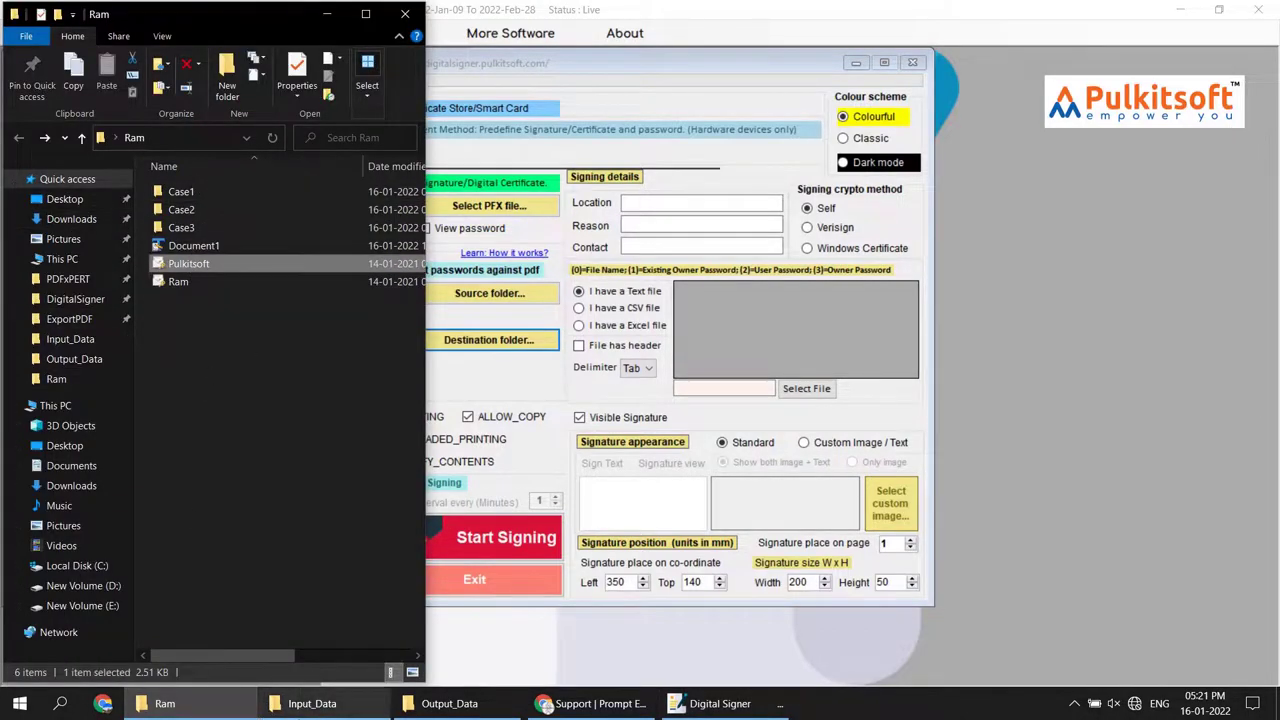
left_click(318, 705)
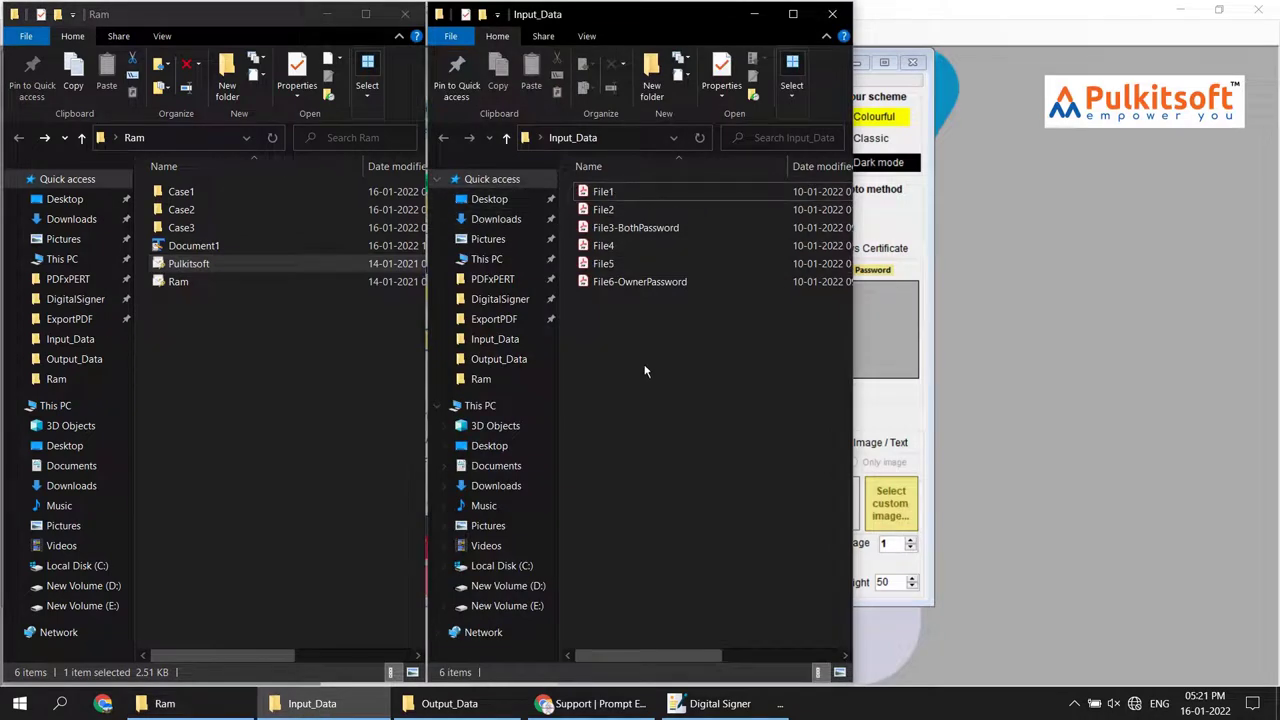
left_click_drag(690, 390, 601, 192)
left_click(708, 412)
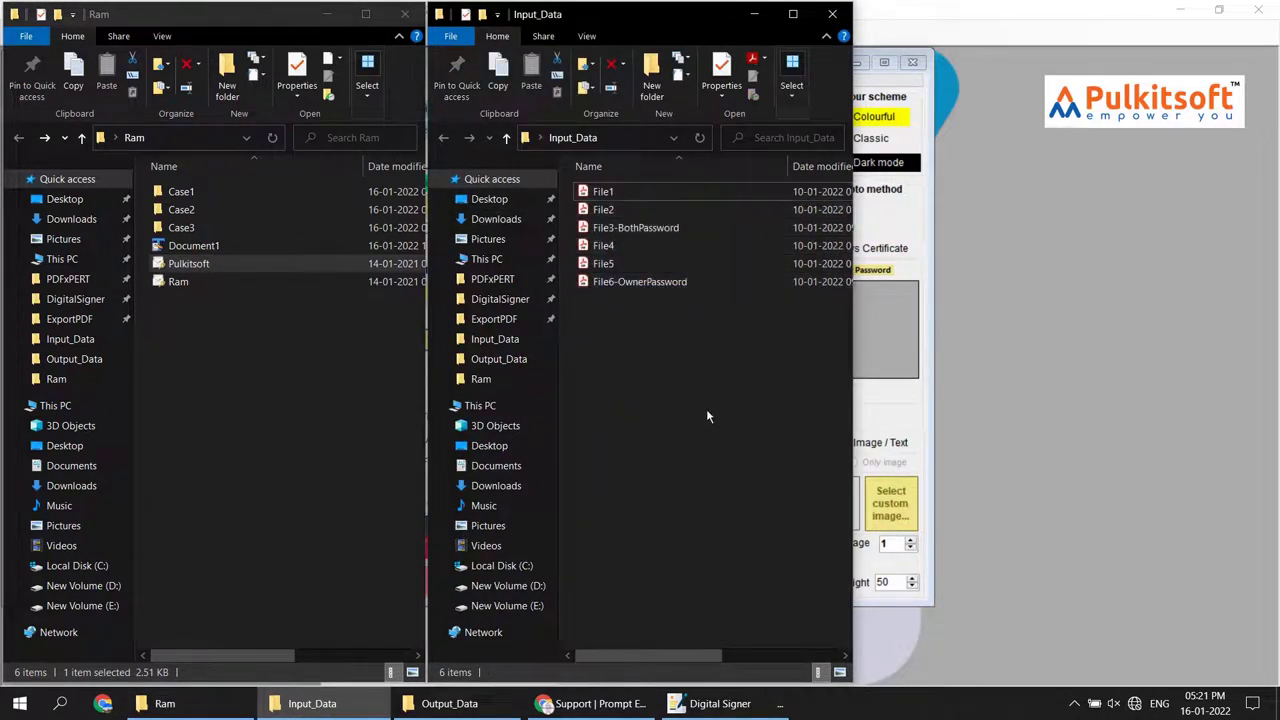
left_click_drag(712, 365, 617, 188)
left_click(472, 704)
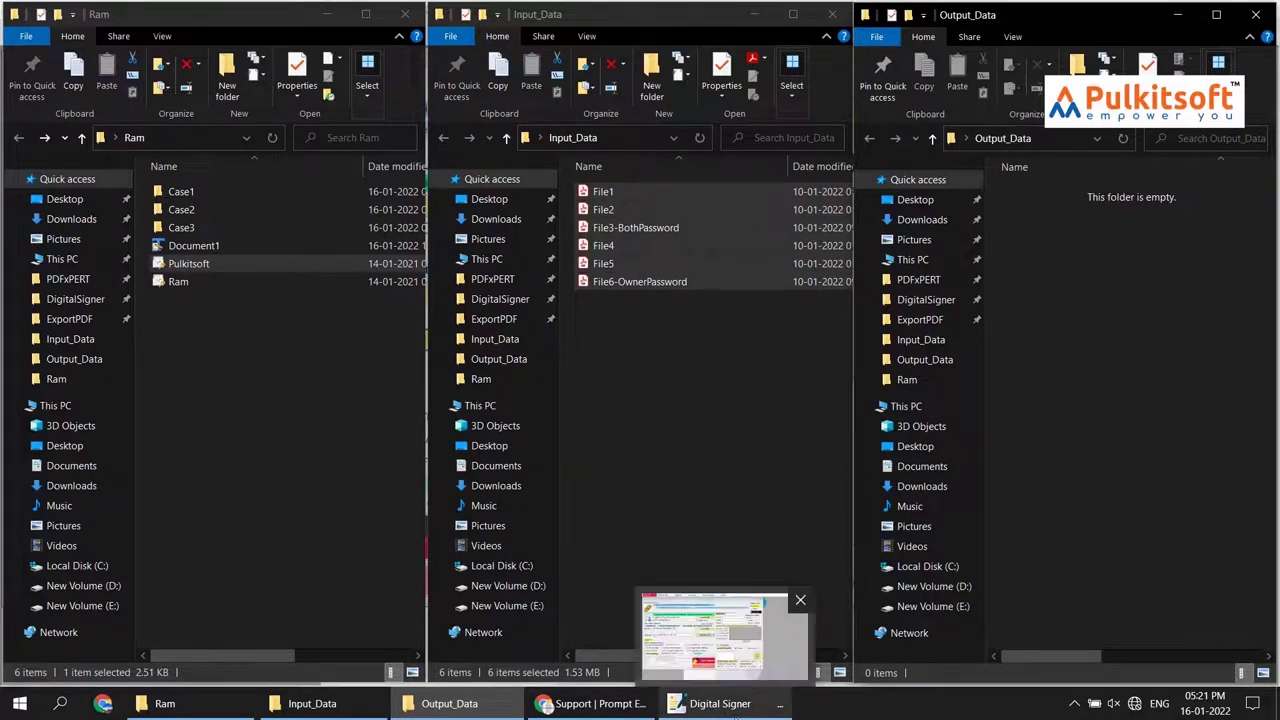
left_click(735, 712)
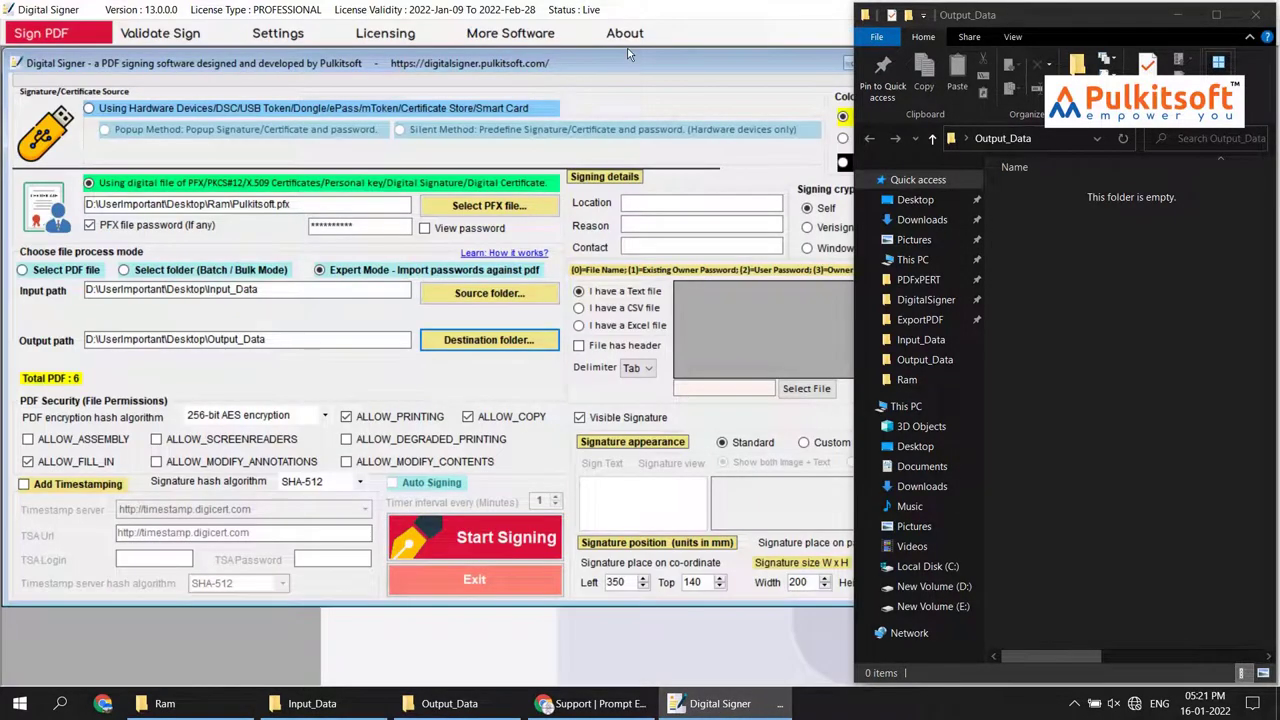
left_click(520, 75)
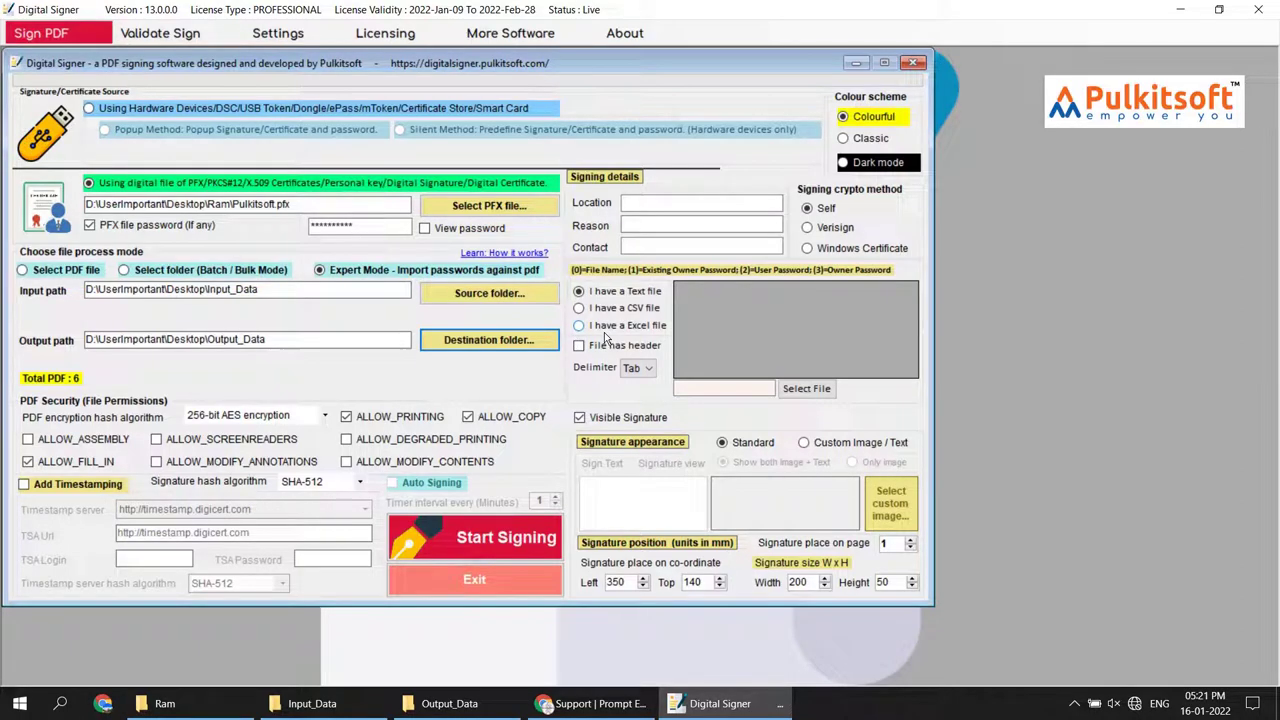
Step: Check the PDFs in the Input_Data folder, open File3-BothPassword, cancel its password request and close Acrobat Reader
left_click(310, 708)
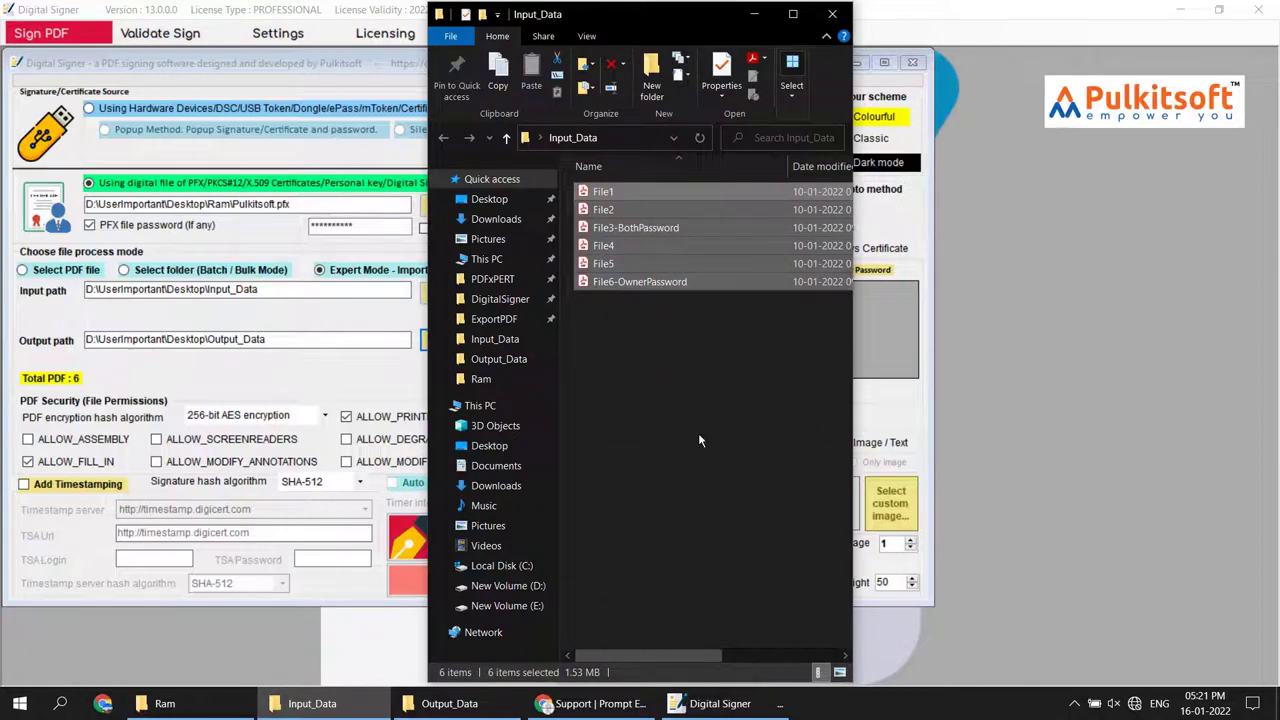
left_click_drag(678, 386, 616, 195)
left_click(616, 193)
left_click(613, 210)
left_click(619, 230)
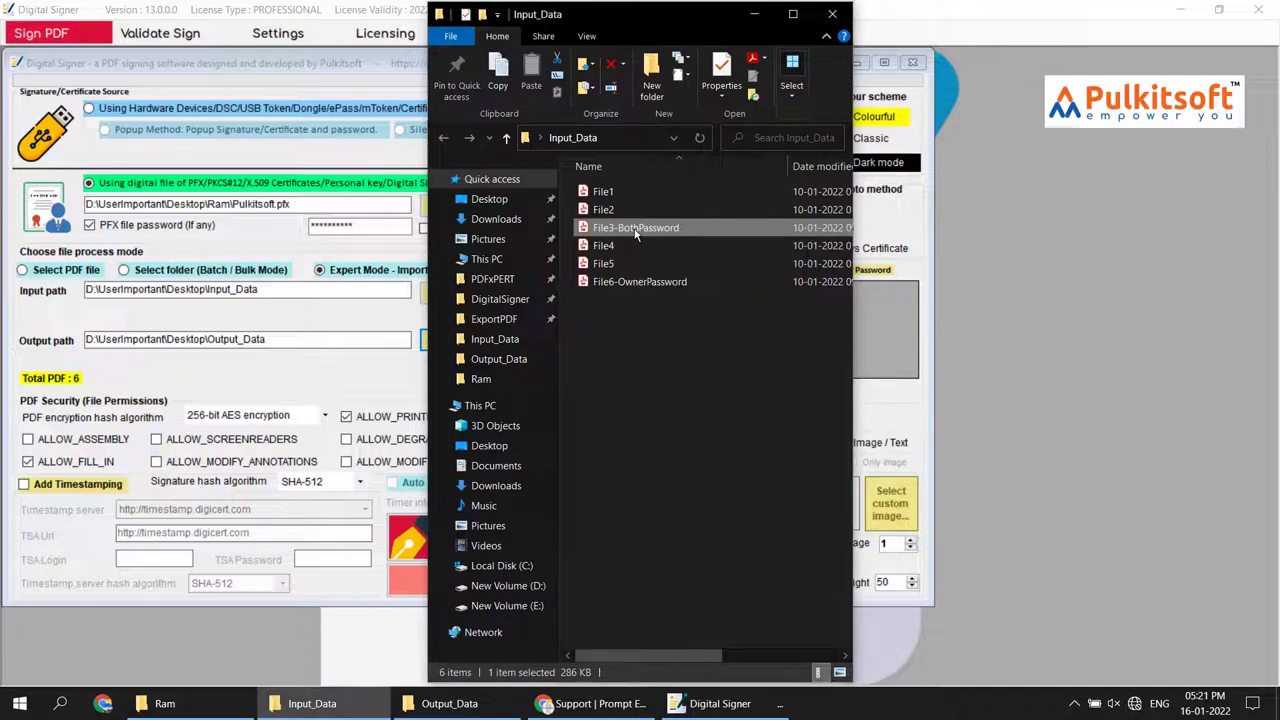
double_click(636, 228)
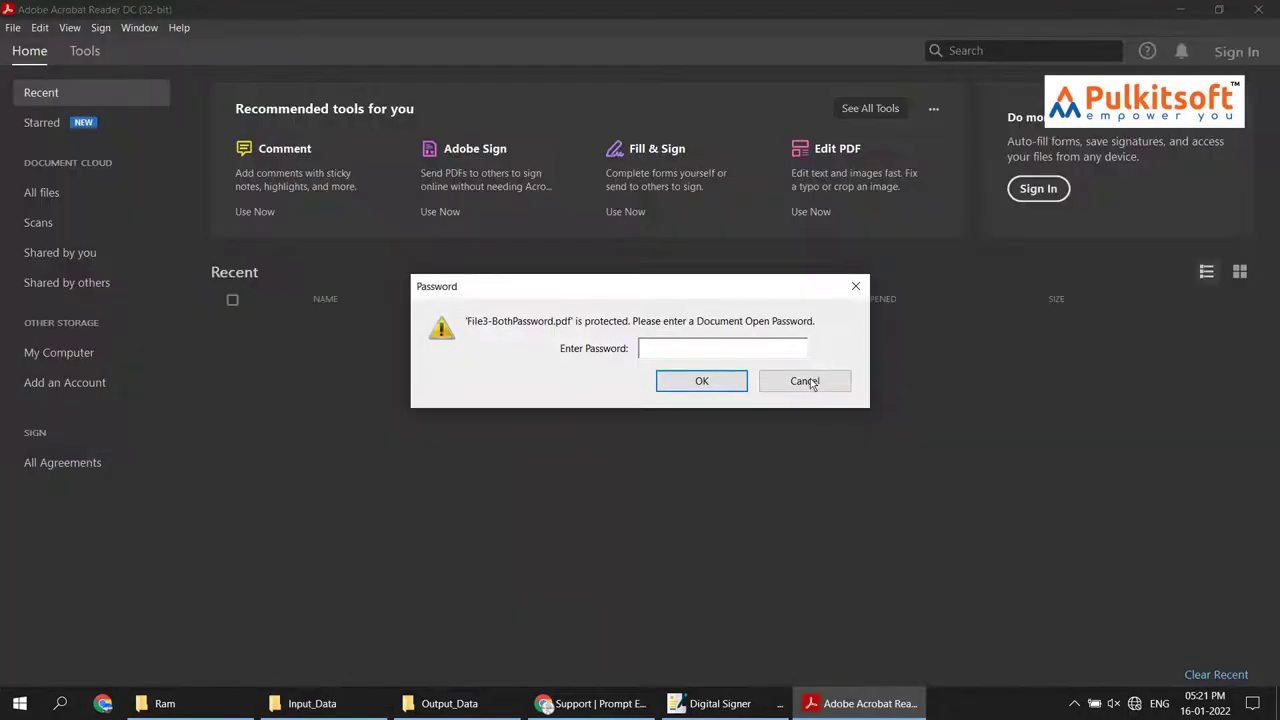
left_click(810, 385)
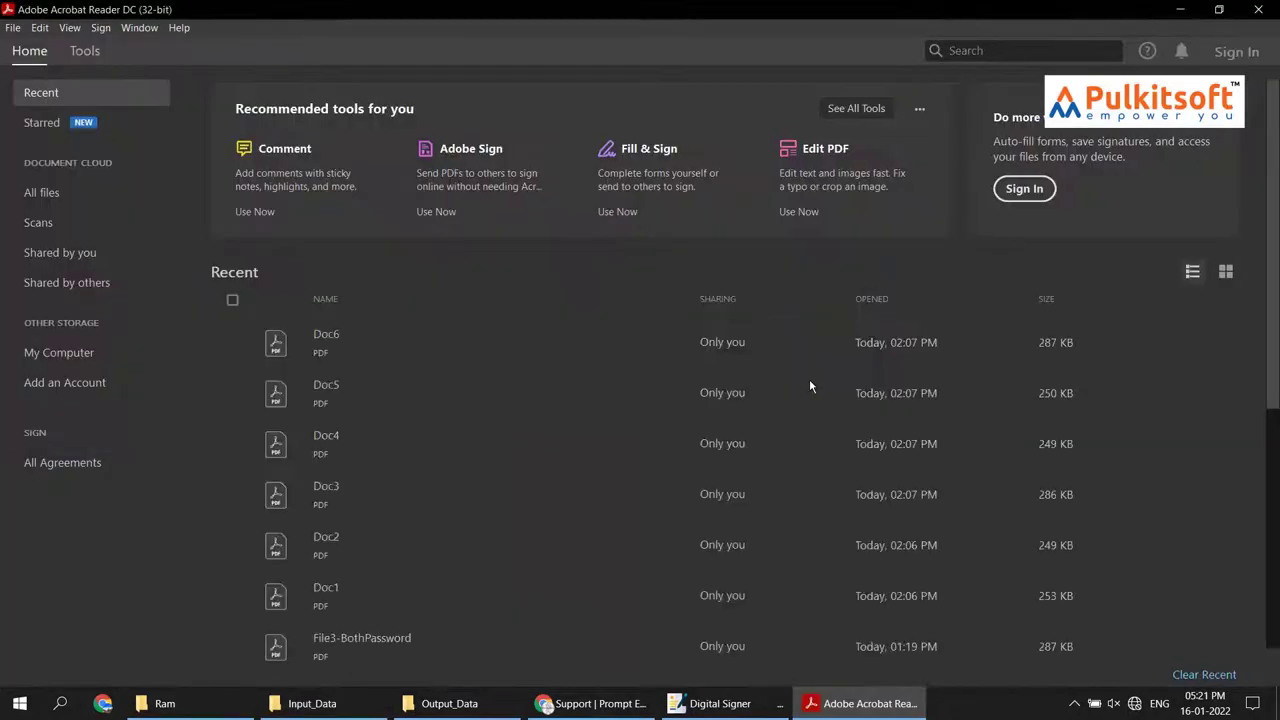
left_click(1258, 9)
Step: Open File6-OwnerPassword, examine its security permission details, close Acrobat Reader and minimize the Input_Data folder
left_click(608, 247)
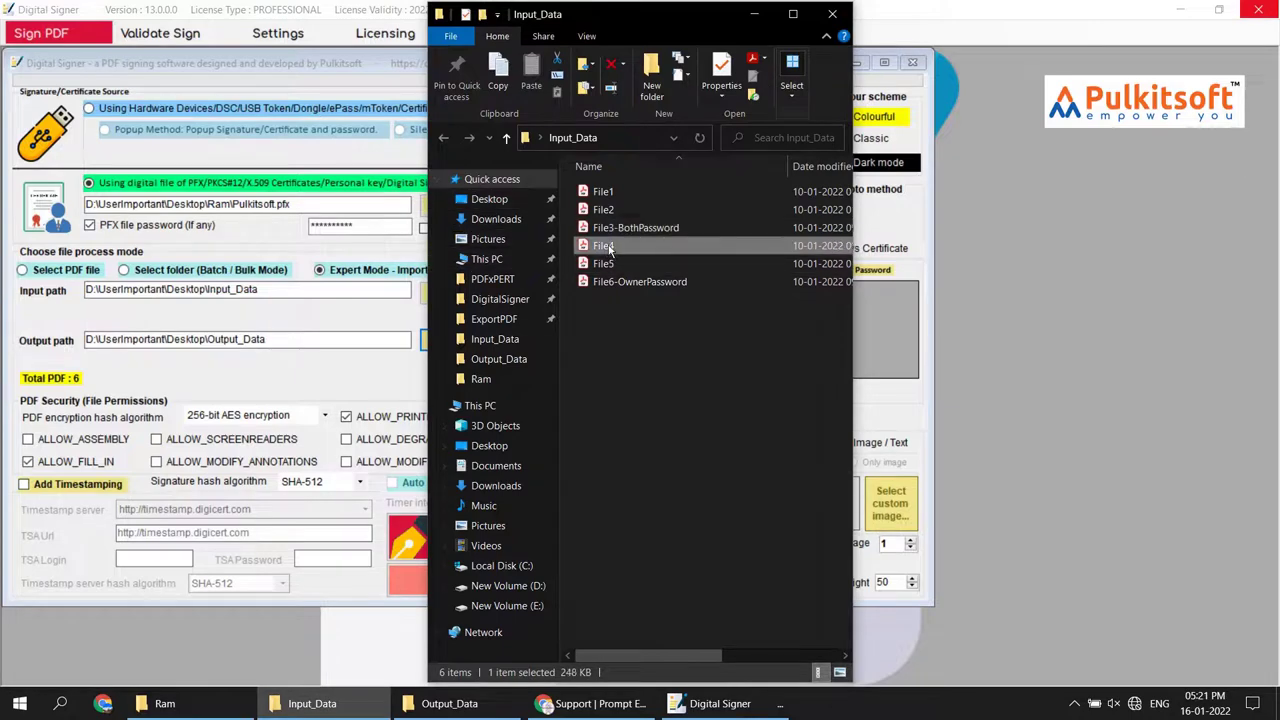
left_click(620, 284)
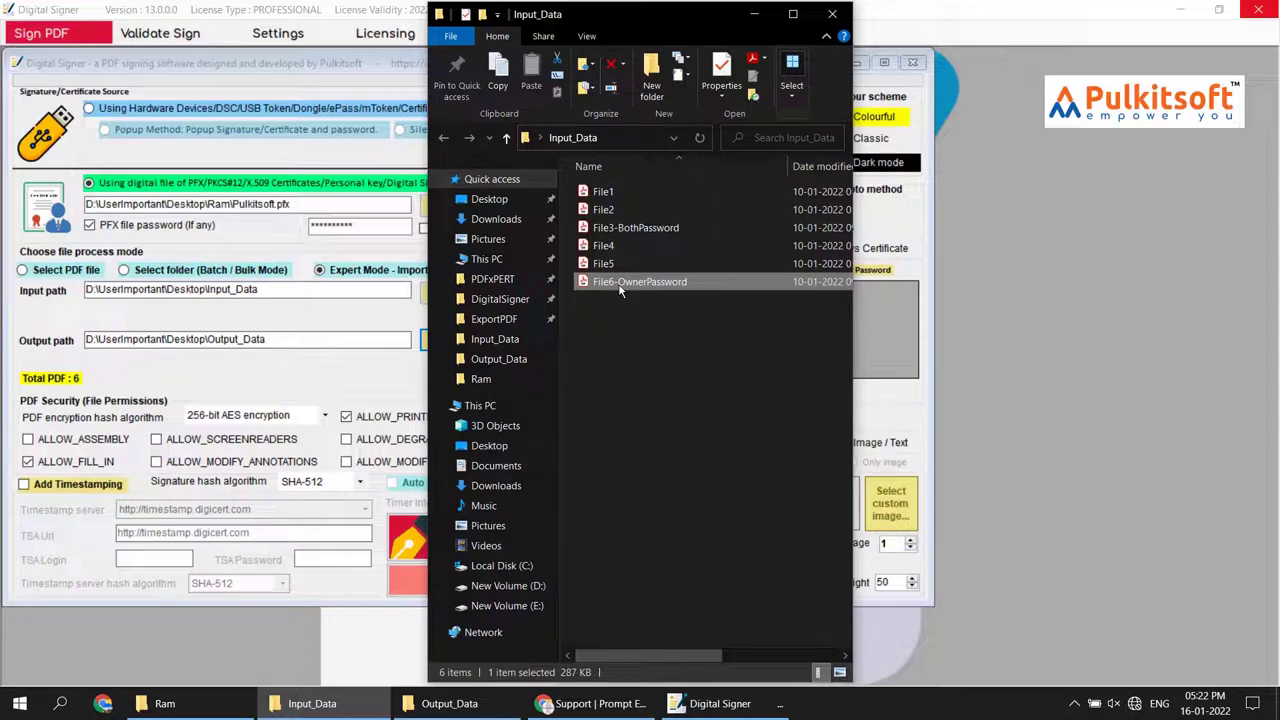
double_click(620, 283)
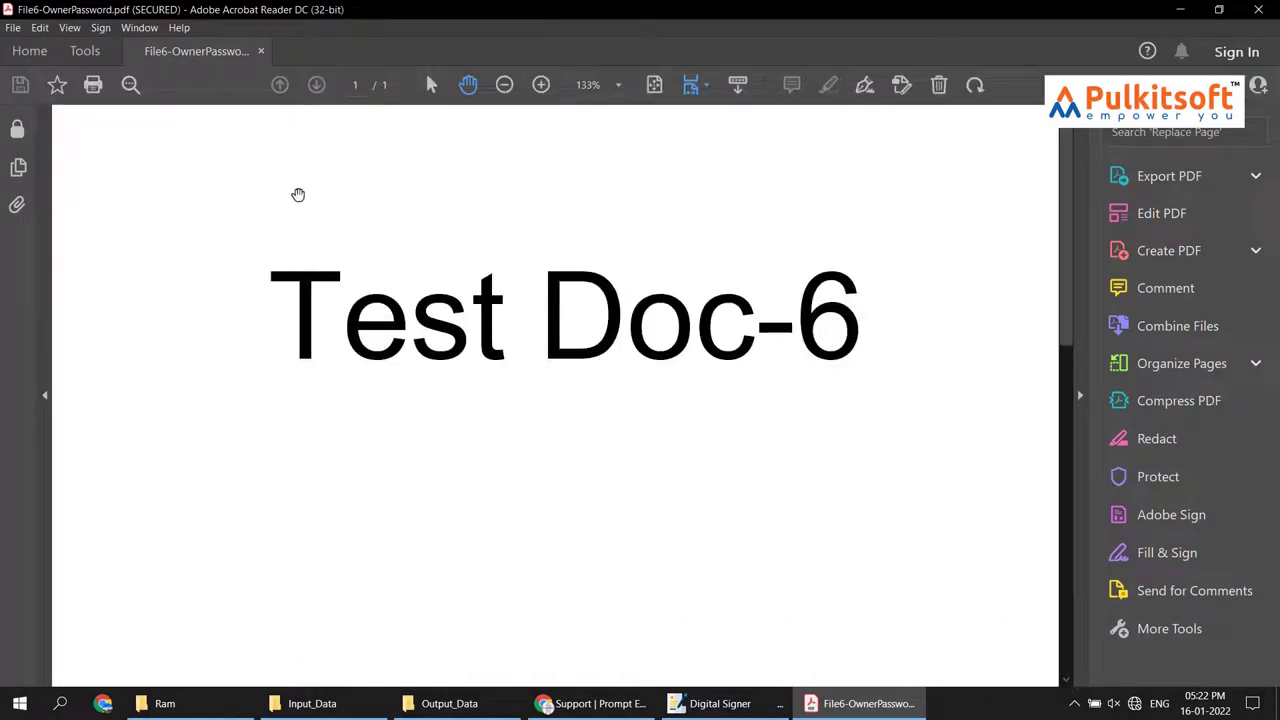
left_click(16, 131)
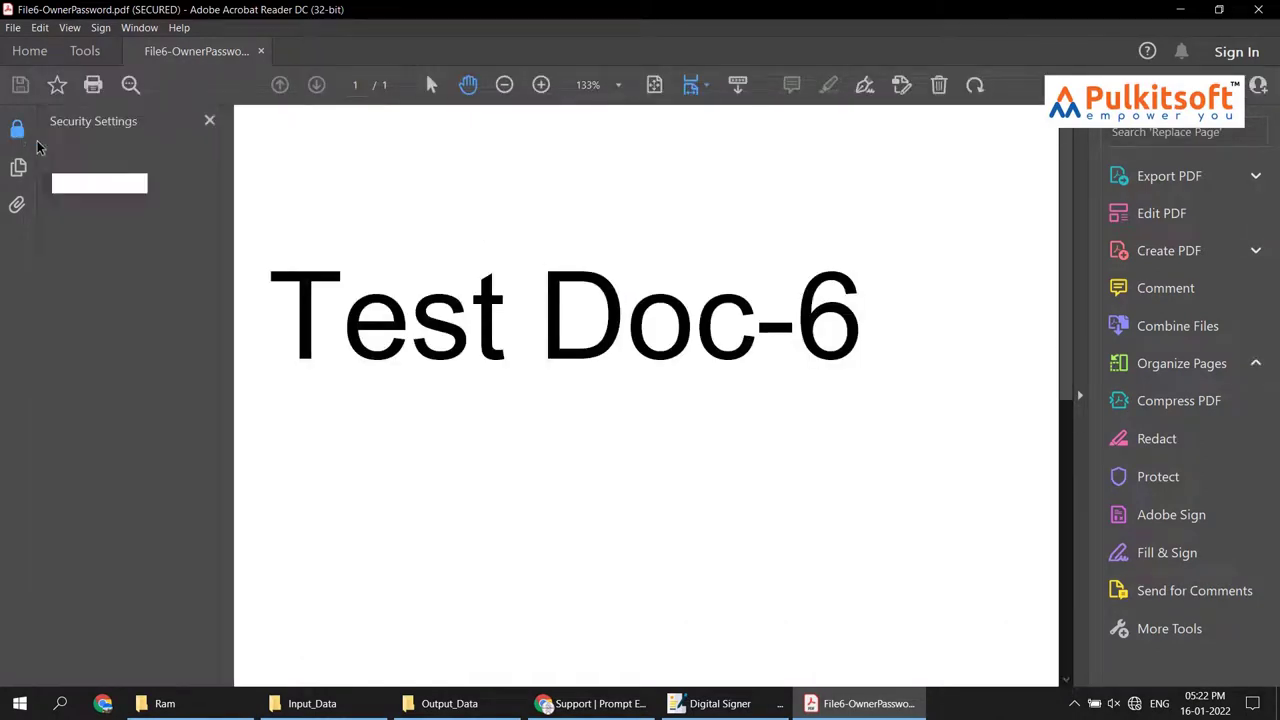
left_click(118, 189)
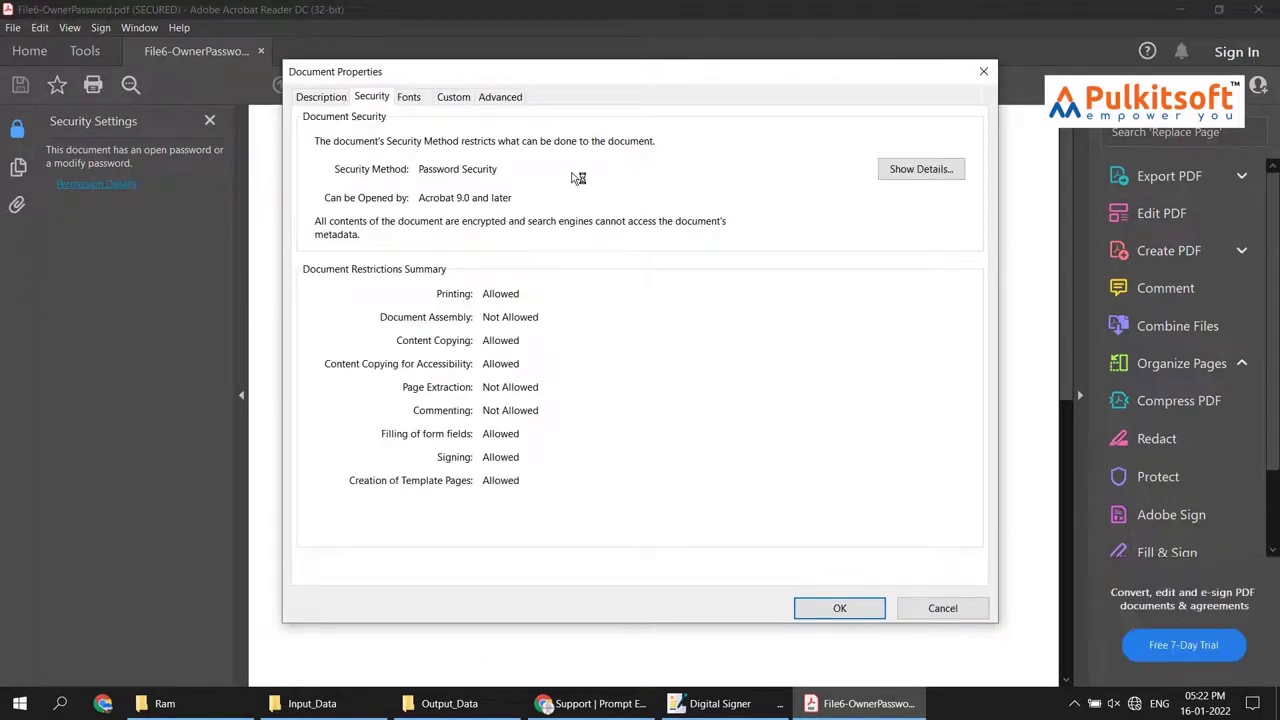
left_click(950, 608)
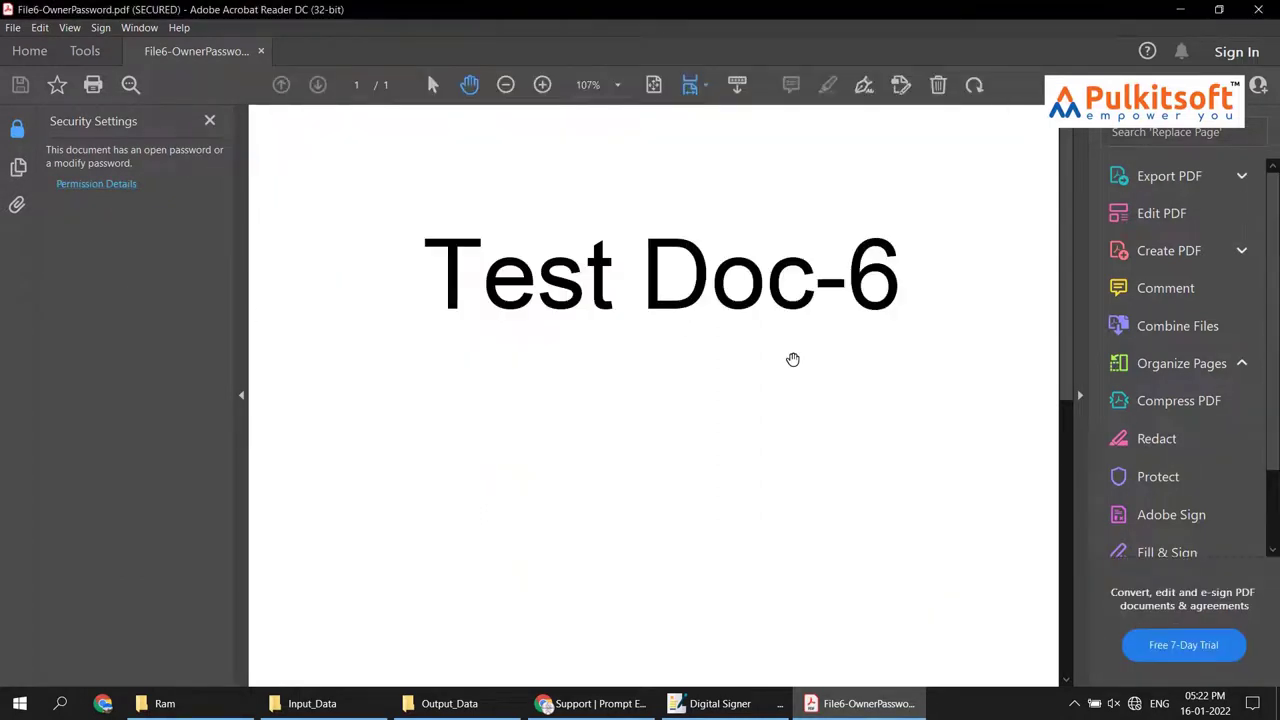
left_click(1265, 13)
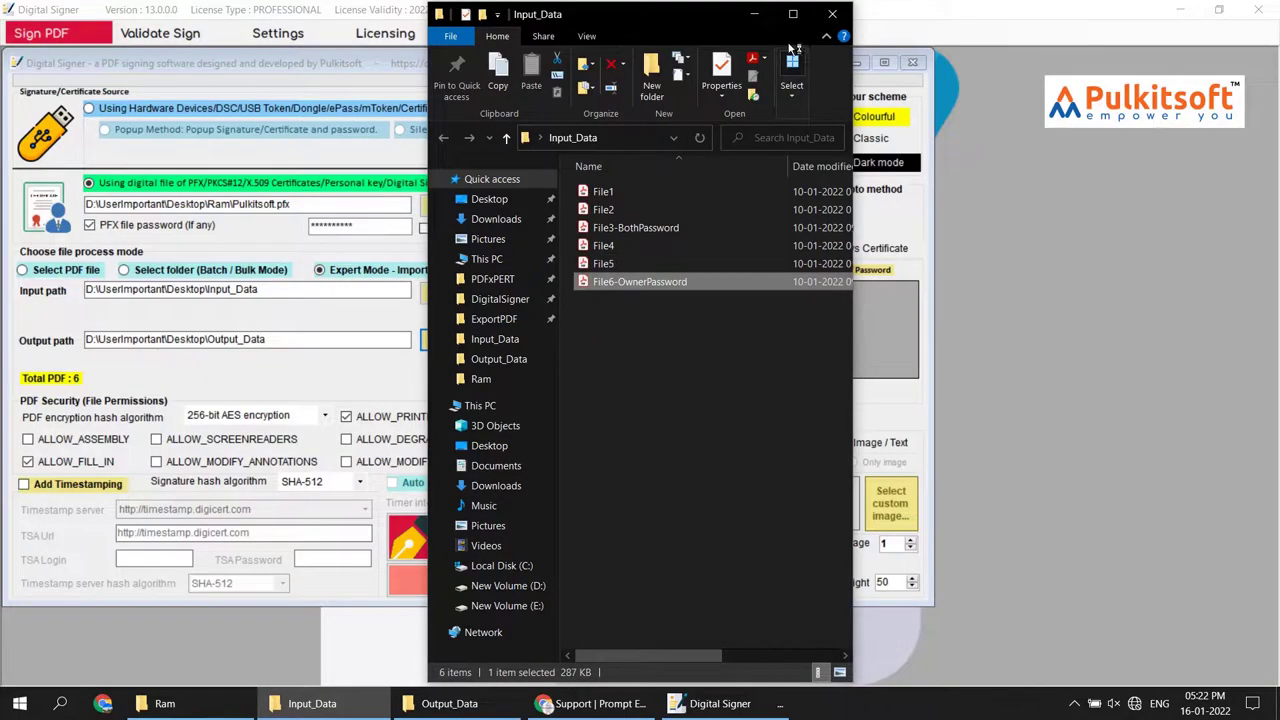
left_click(757, 16)
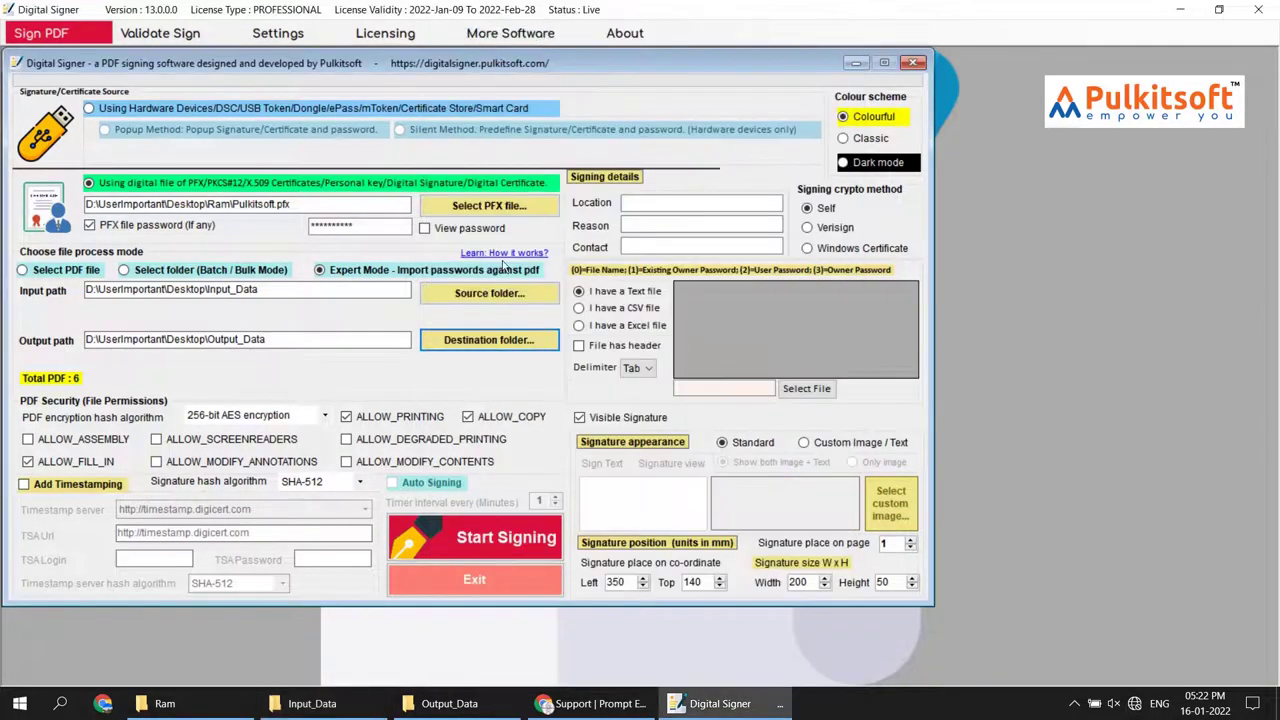
Step: Open the Data Excel workbook from the Case1 folder inside Ram and examine its PDF File Name column
left_click(217, 708)
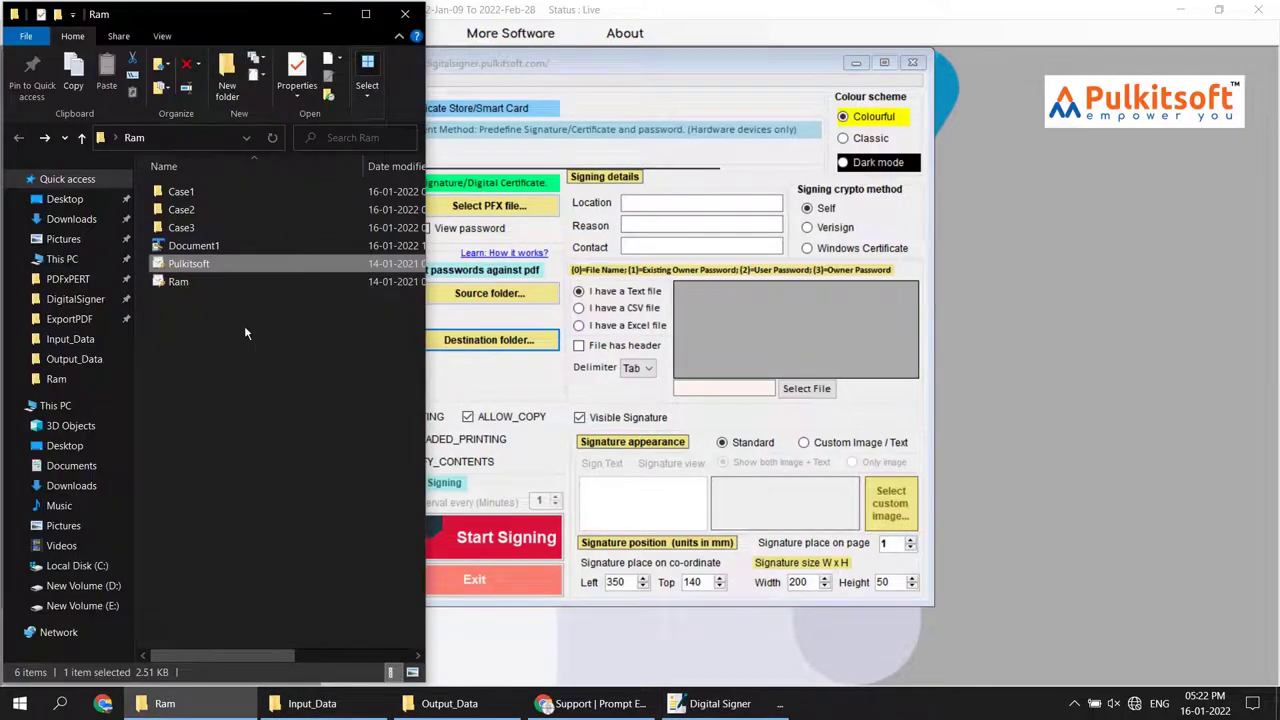
double_click(188, 196)
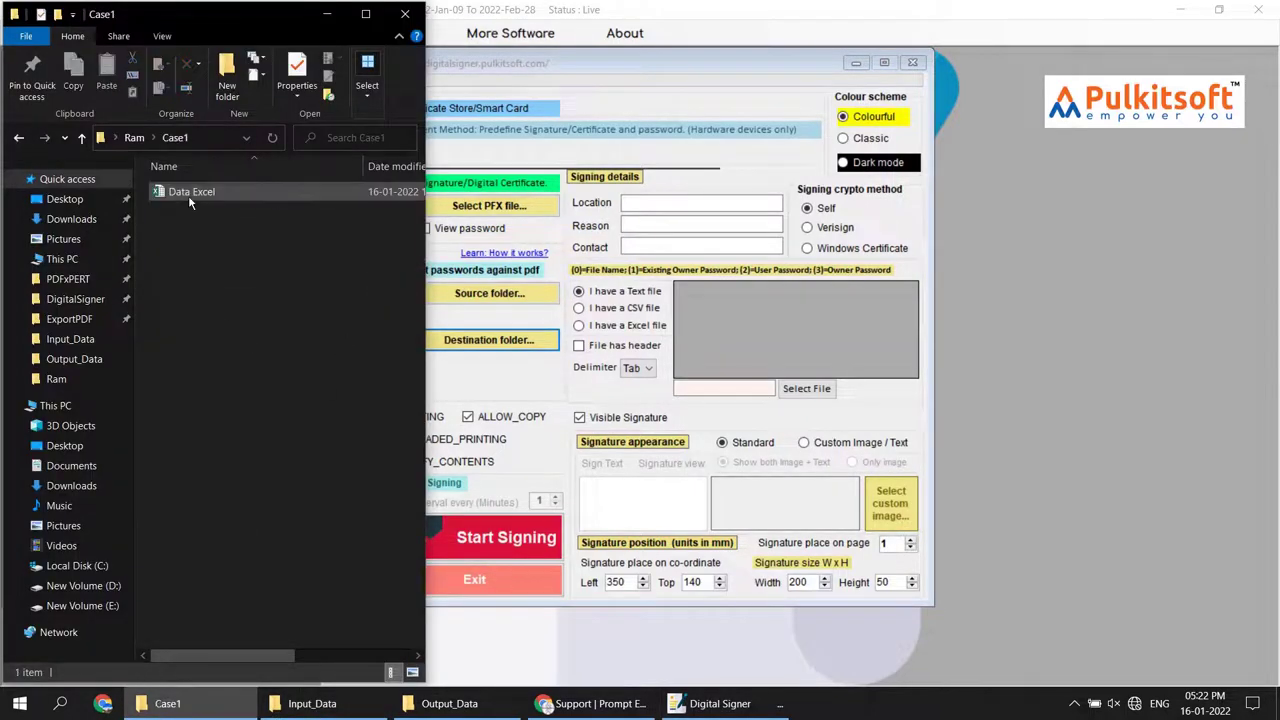
left_click(199, 193)
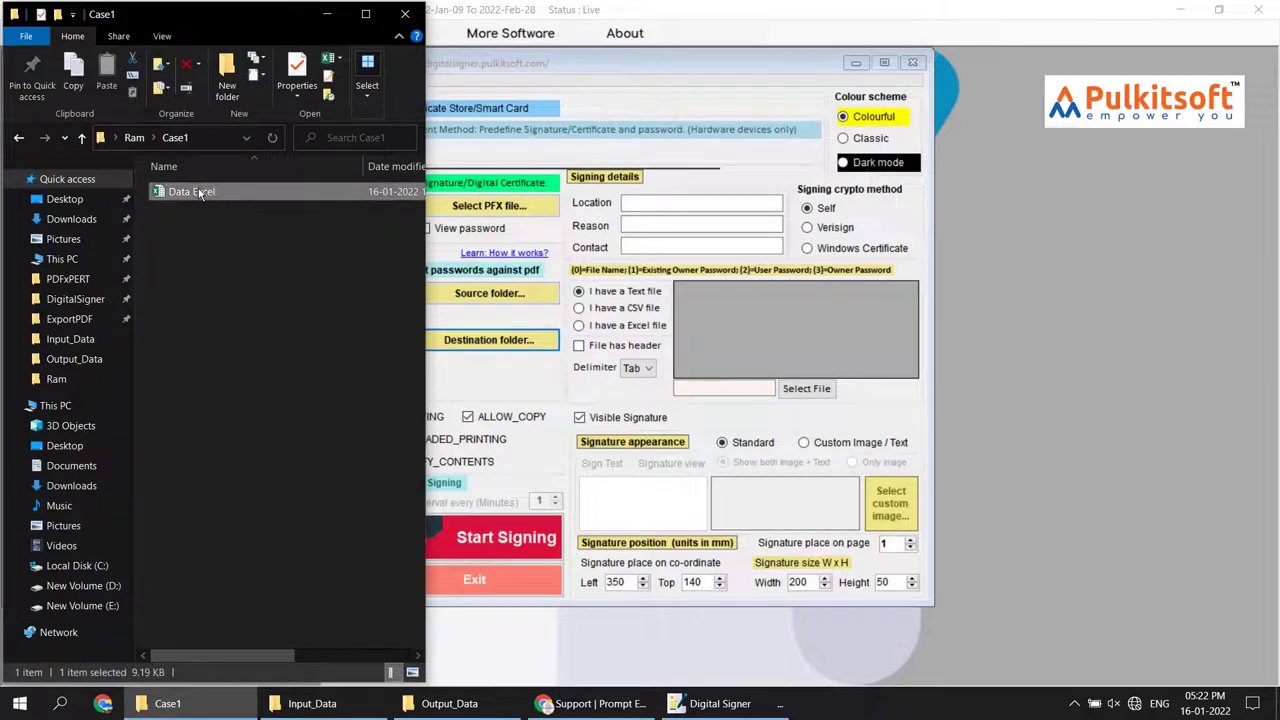
double_click(198, 190)
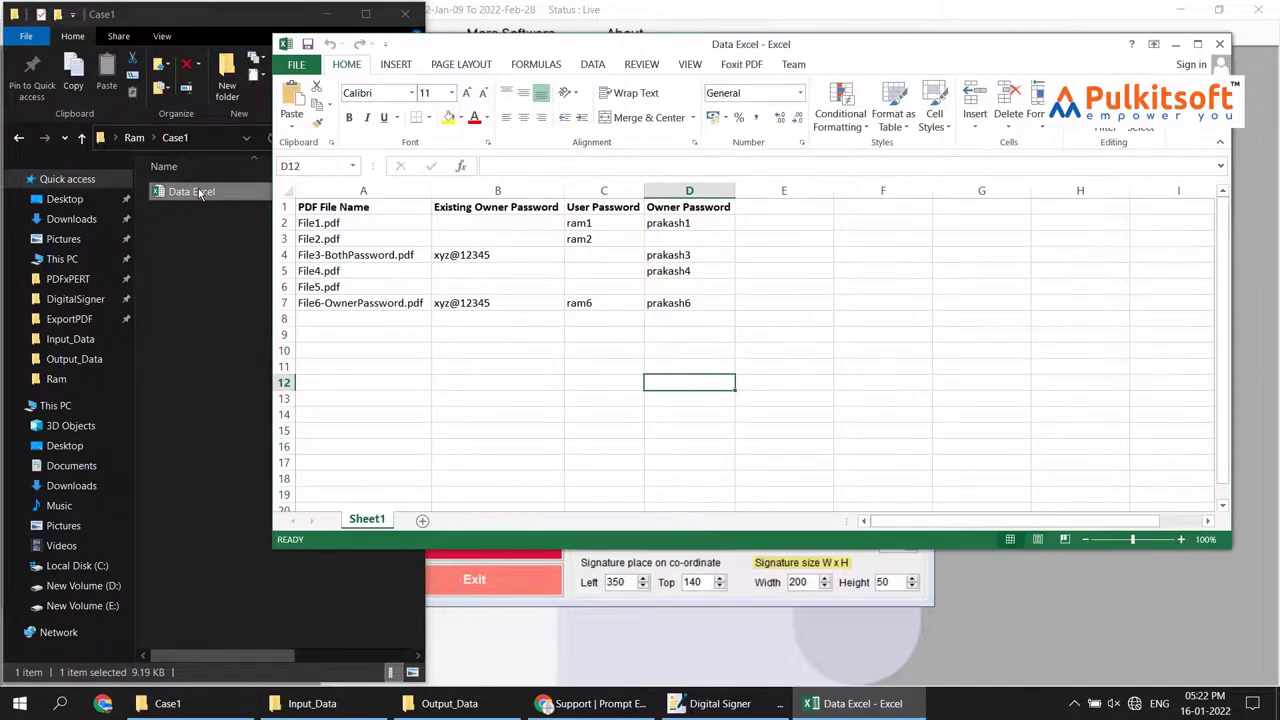
left_click(362, 191)
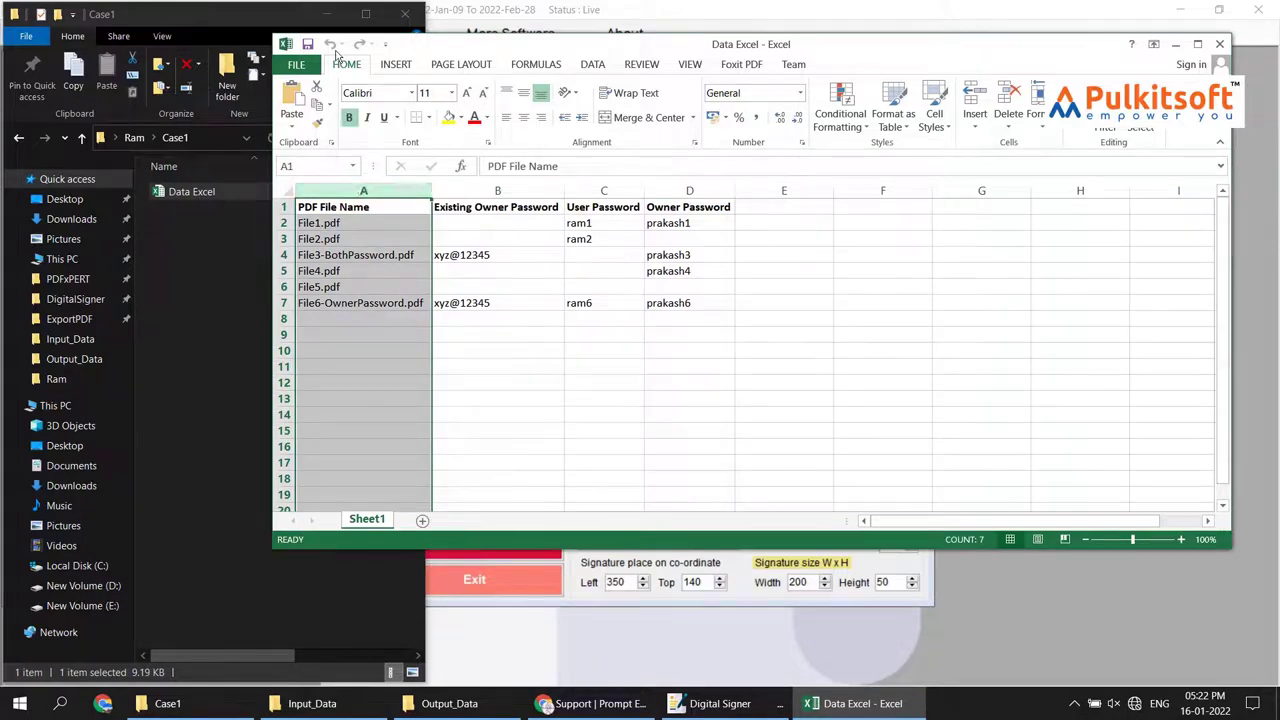
Step: Compare the workbook's PDF file names with the files in the Input_Data folder, and return to the workbook
left_click(325, 15)
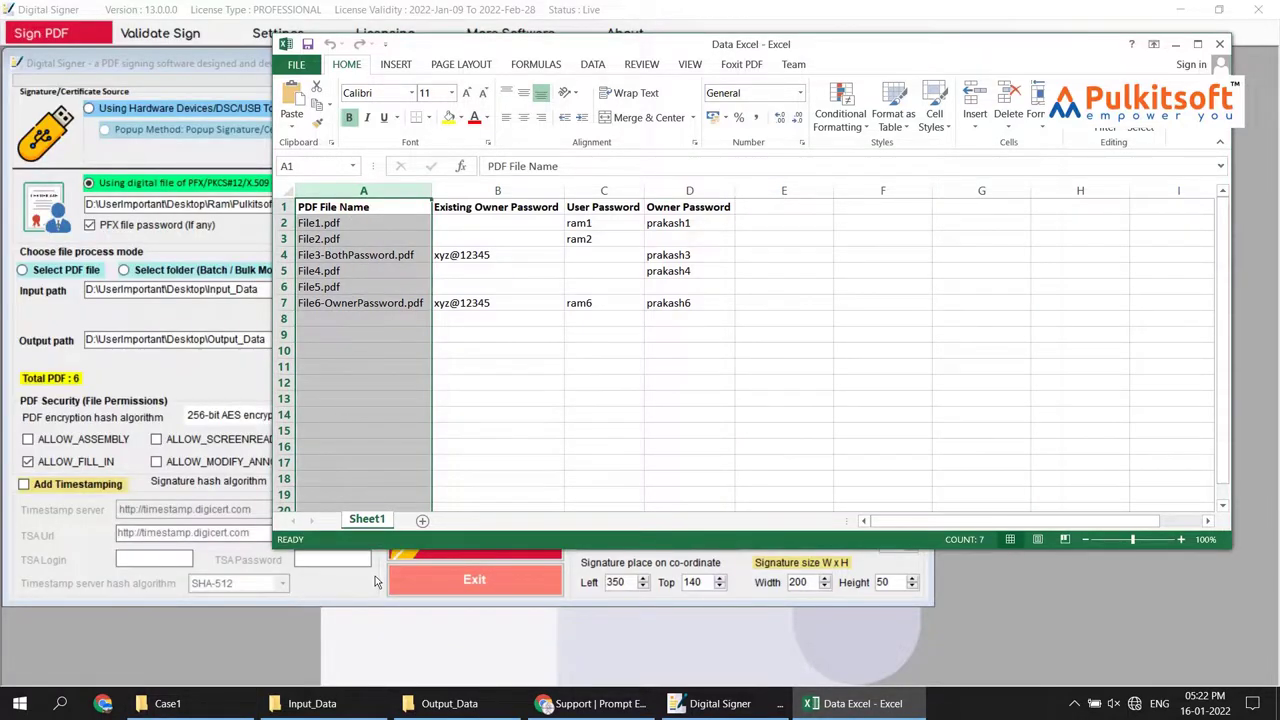
left_click(352, 712)
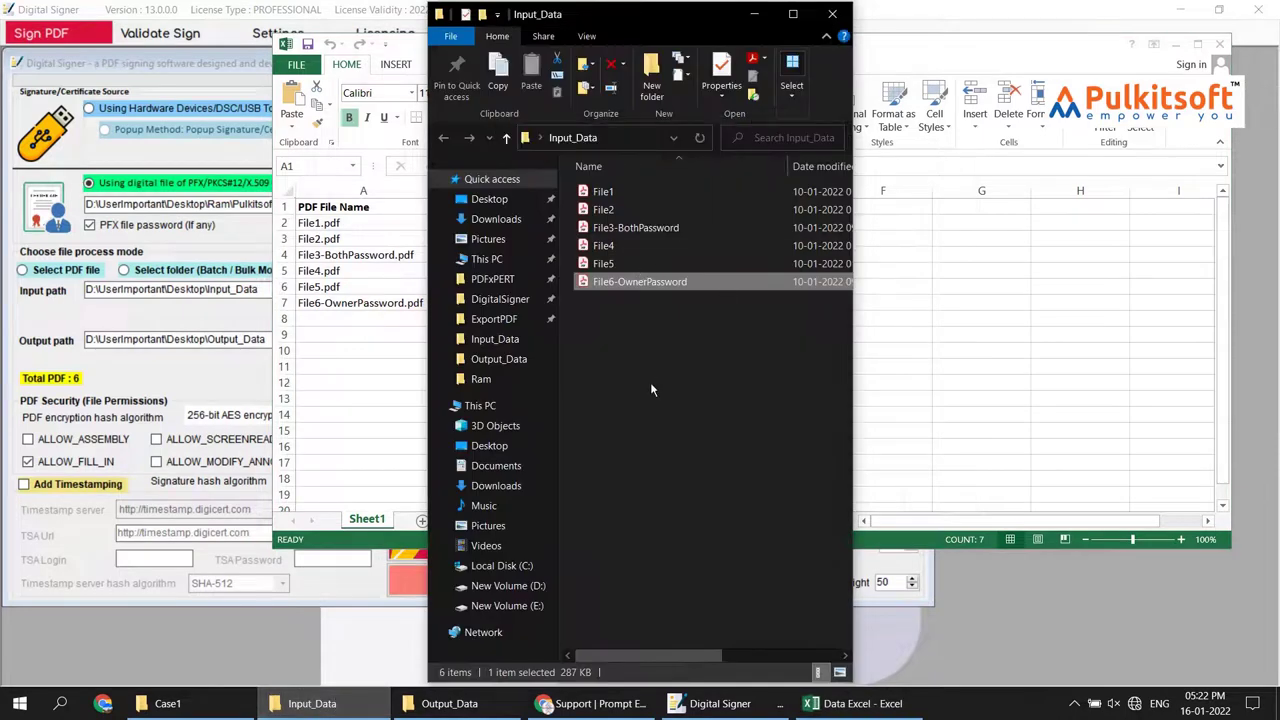
left_click_drag(652, 385, 600, 189)
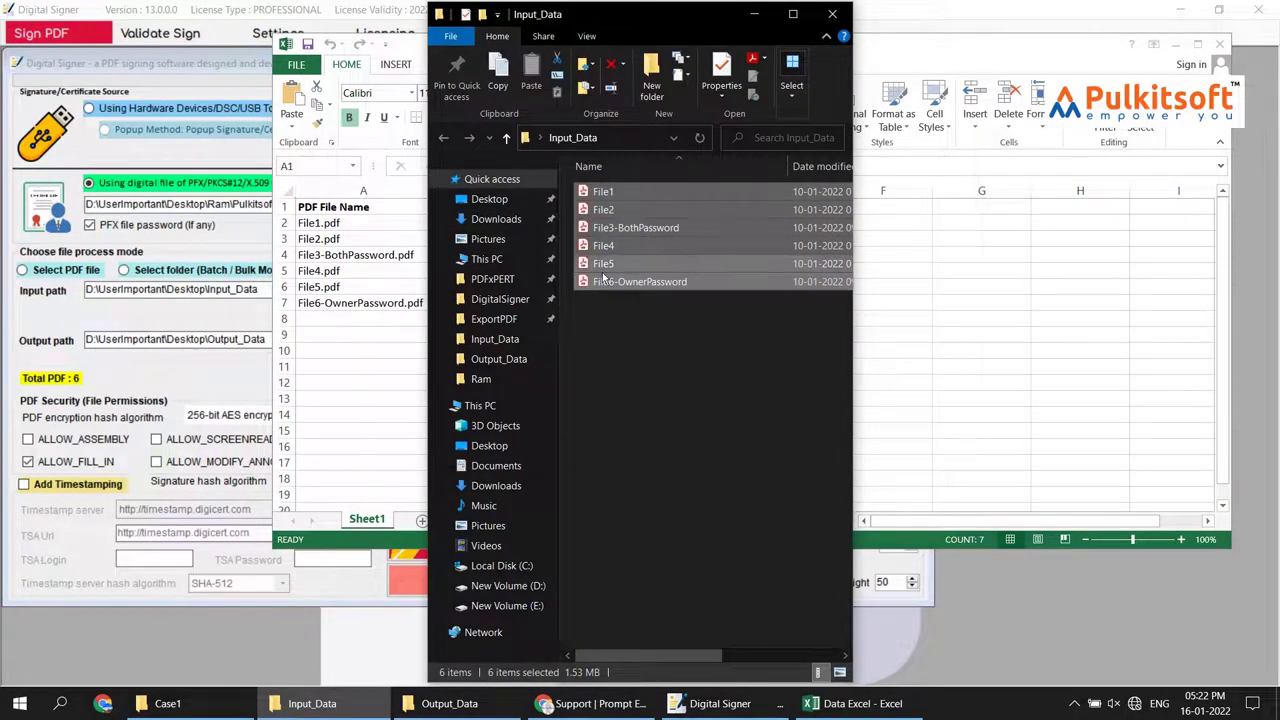
left_click_drag(651, 25, 740, 34)
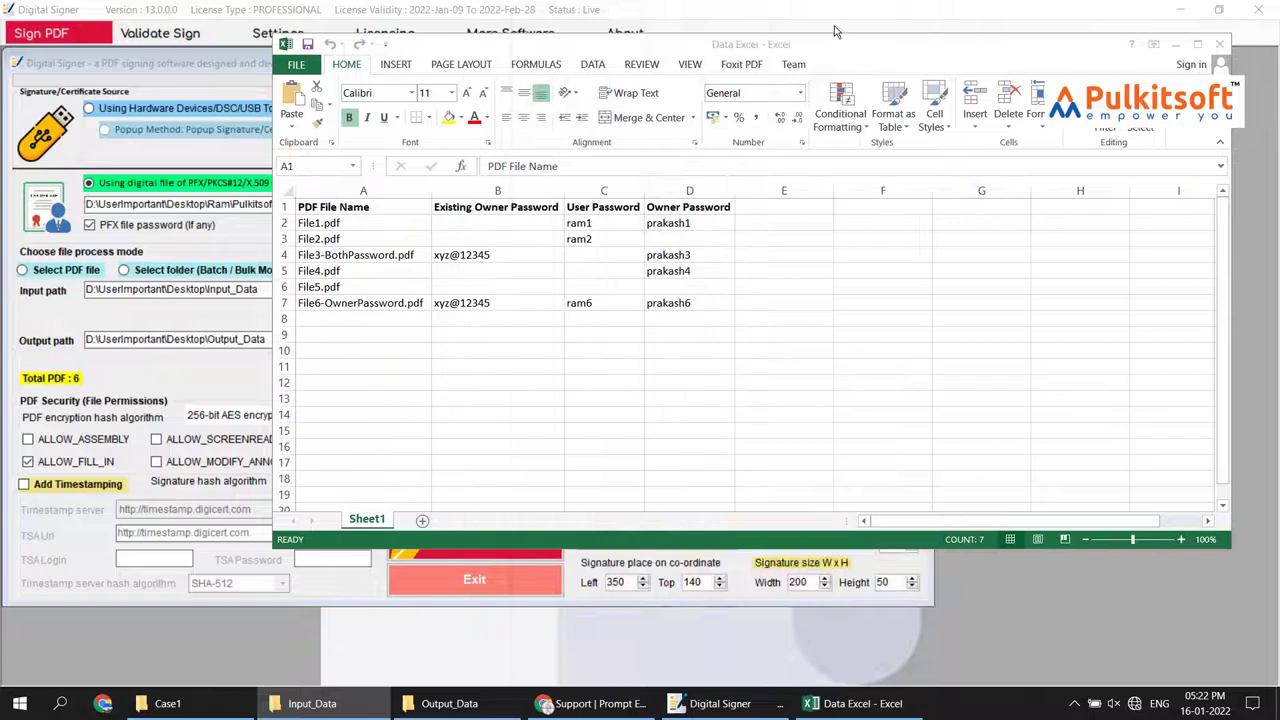
left_click(843, 23)
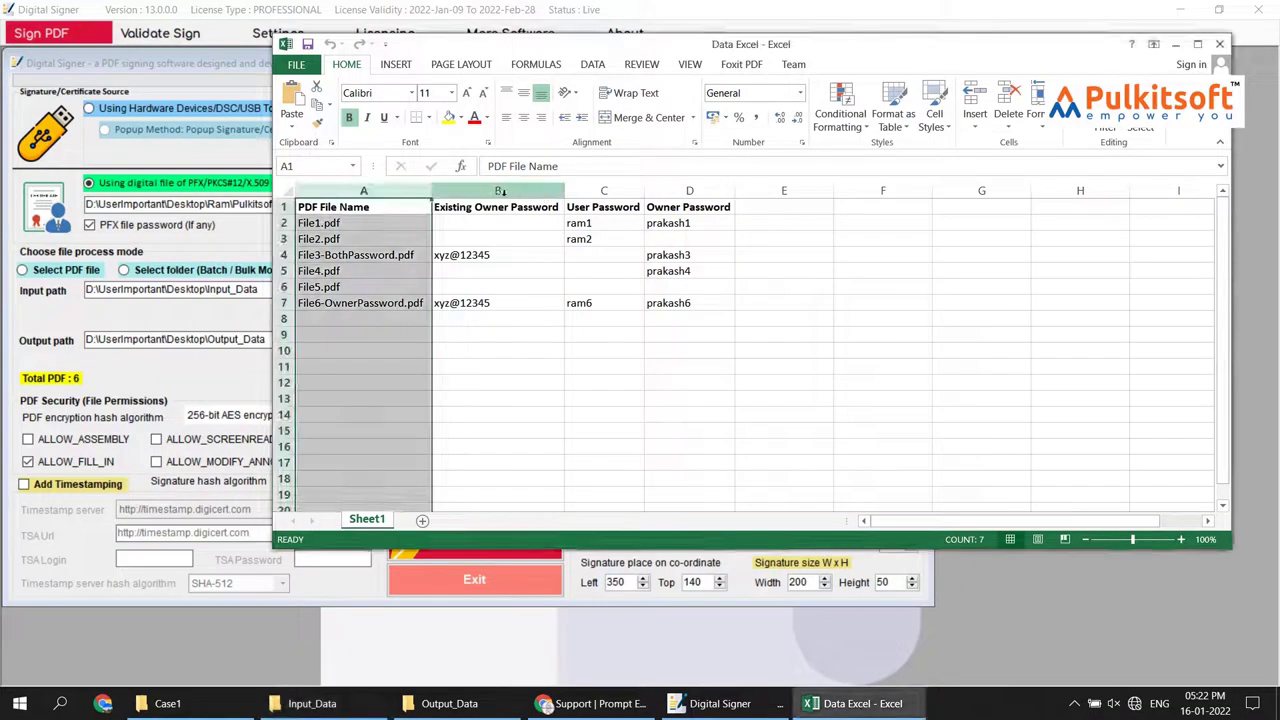
Step: Examine the Existing Owner Password, User Password and Owner Password columns in Data Excel, and close the workbook
left_click(499, 191)
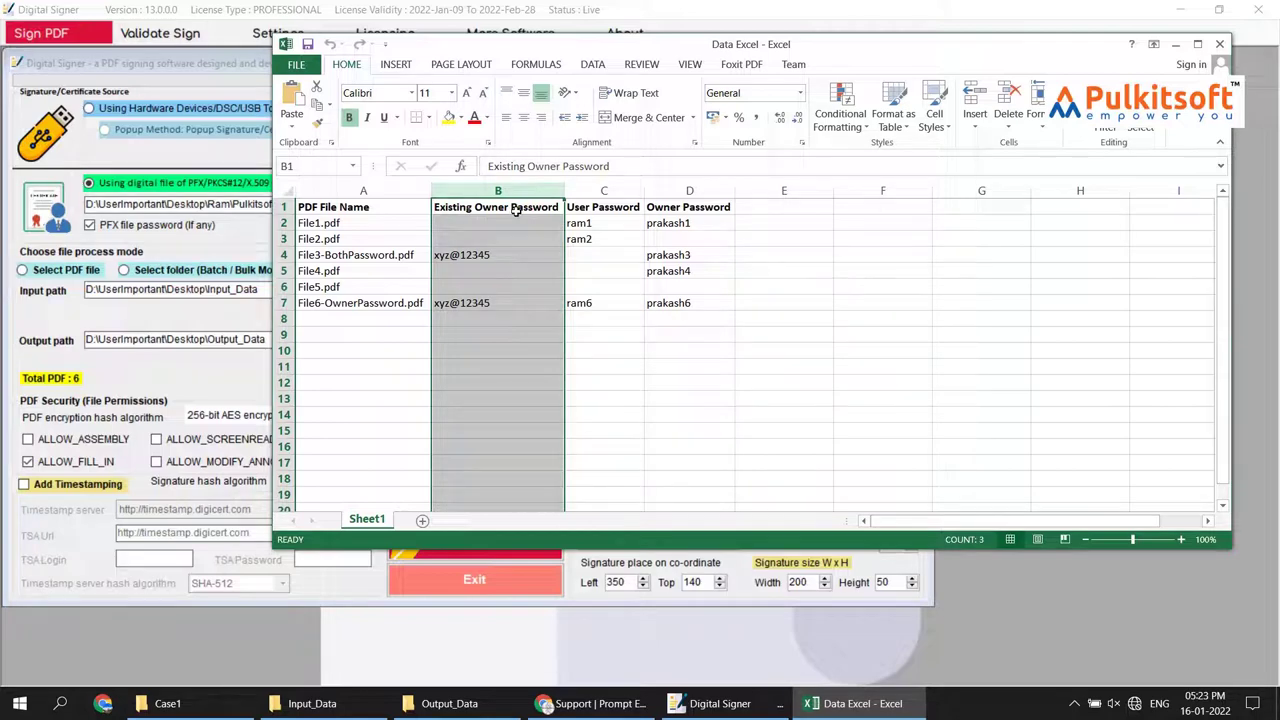
left_click(505, 225)
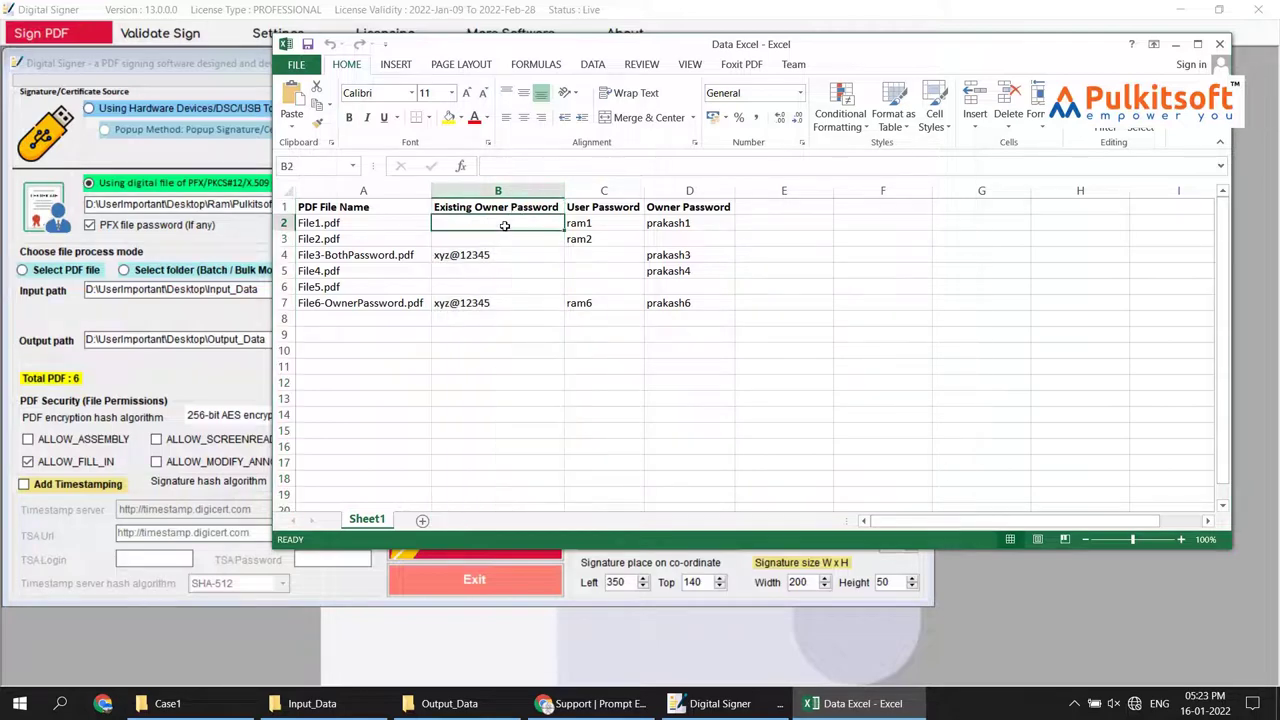
left_click(602, 192)
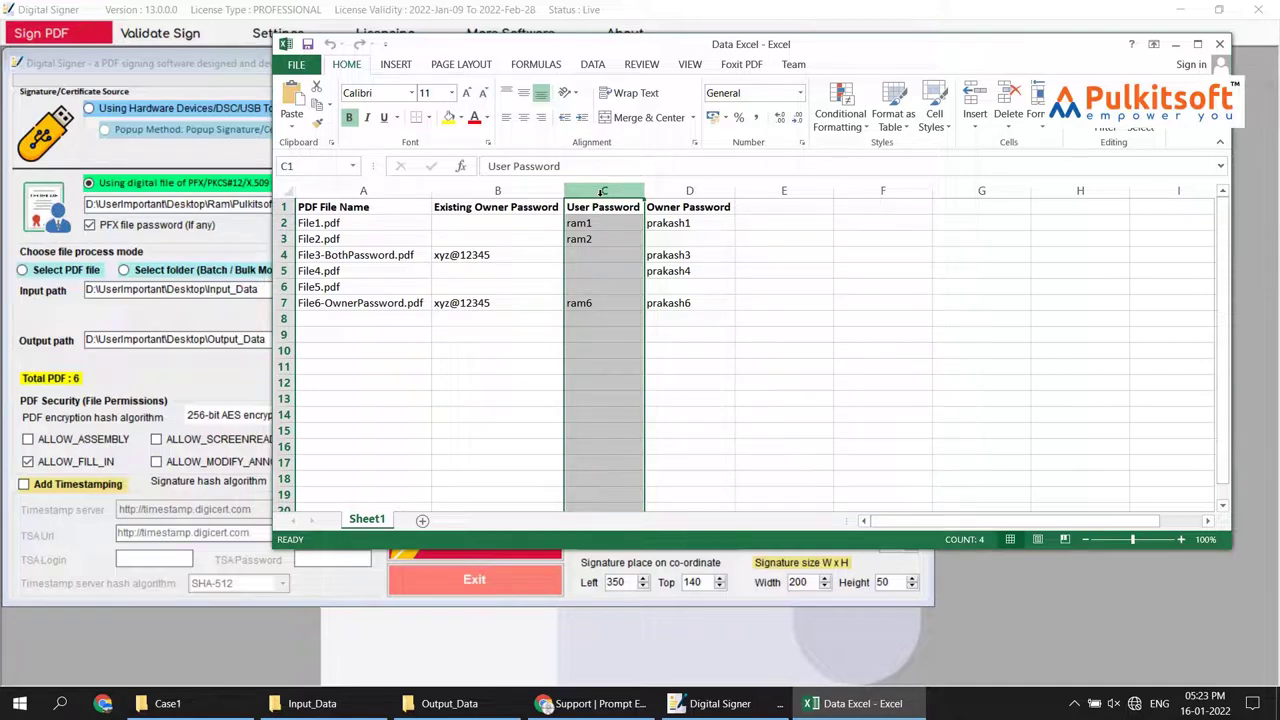
left_click(690, 192)
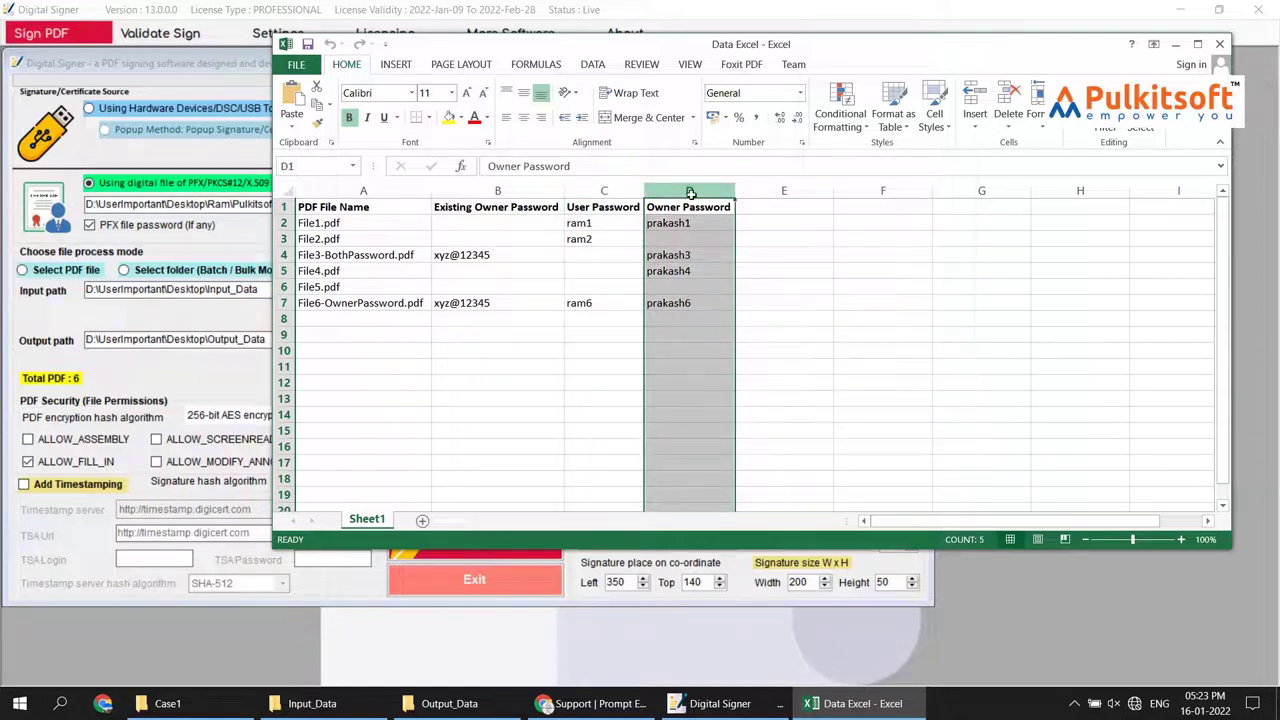
left_click(688, 254)
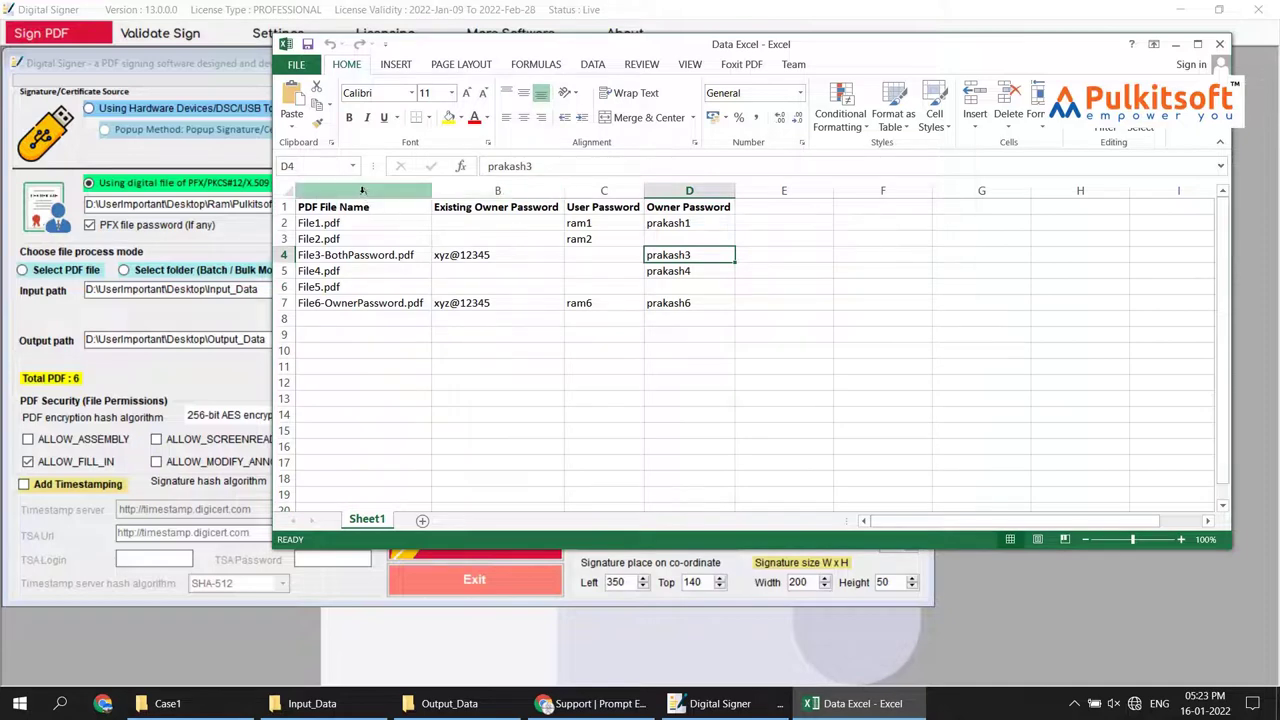
left_click_drag(362, 190, 668, 191)
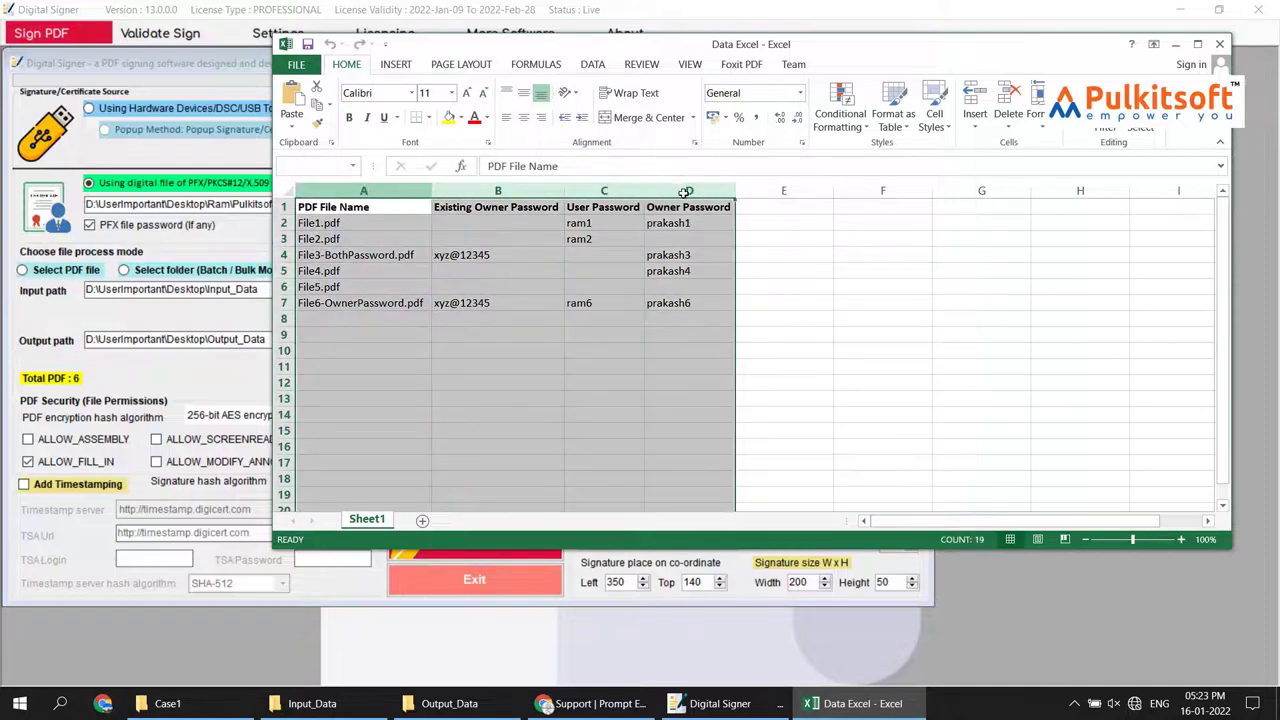
left_click(665, 308)
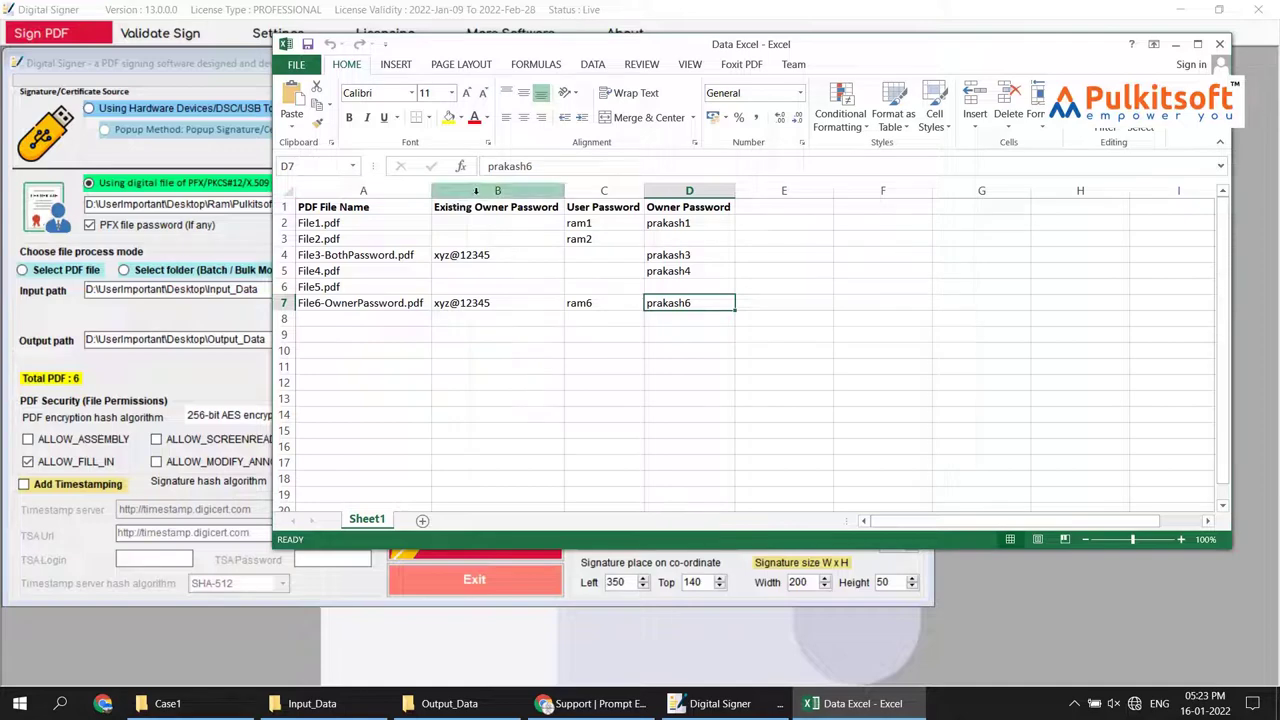
left_click(1220, 44)
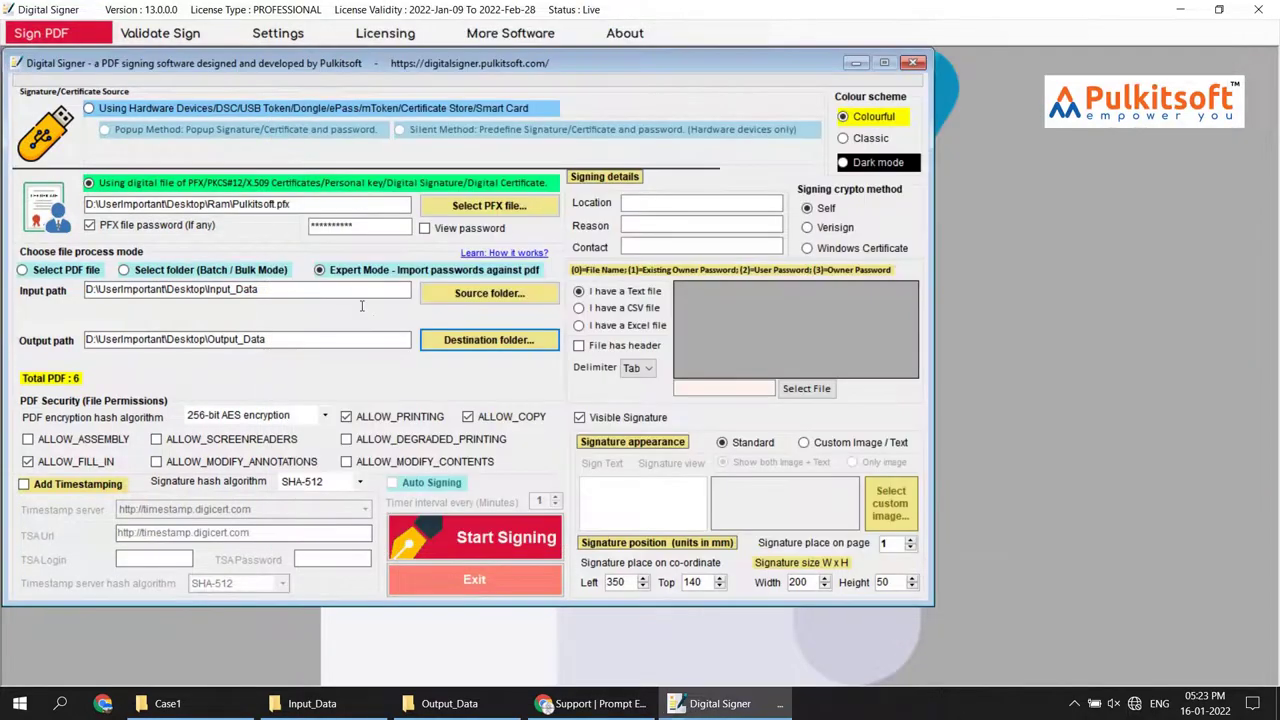
Step: Set the password source to an Excel file, and check the header row in the Data Excel workbook
left_click(580, 326)
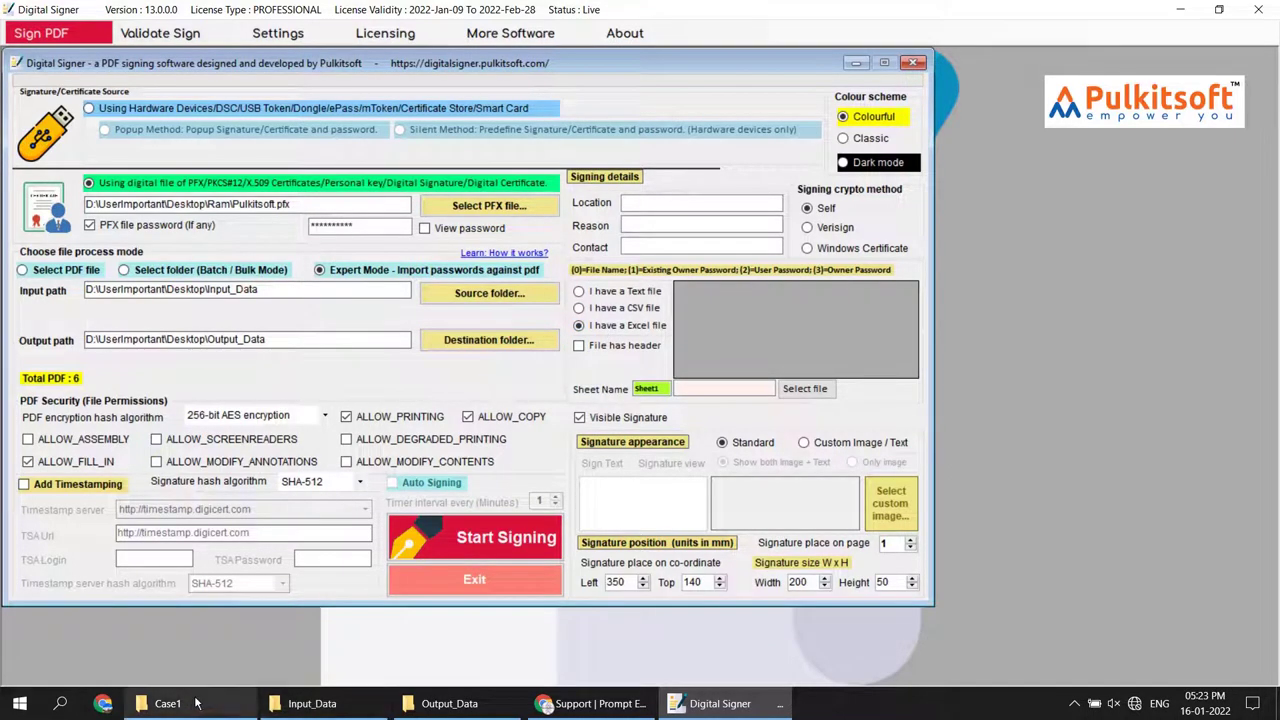
left_click(160, 703)
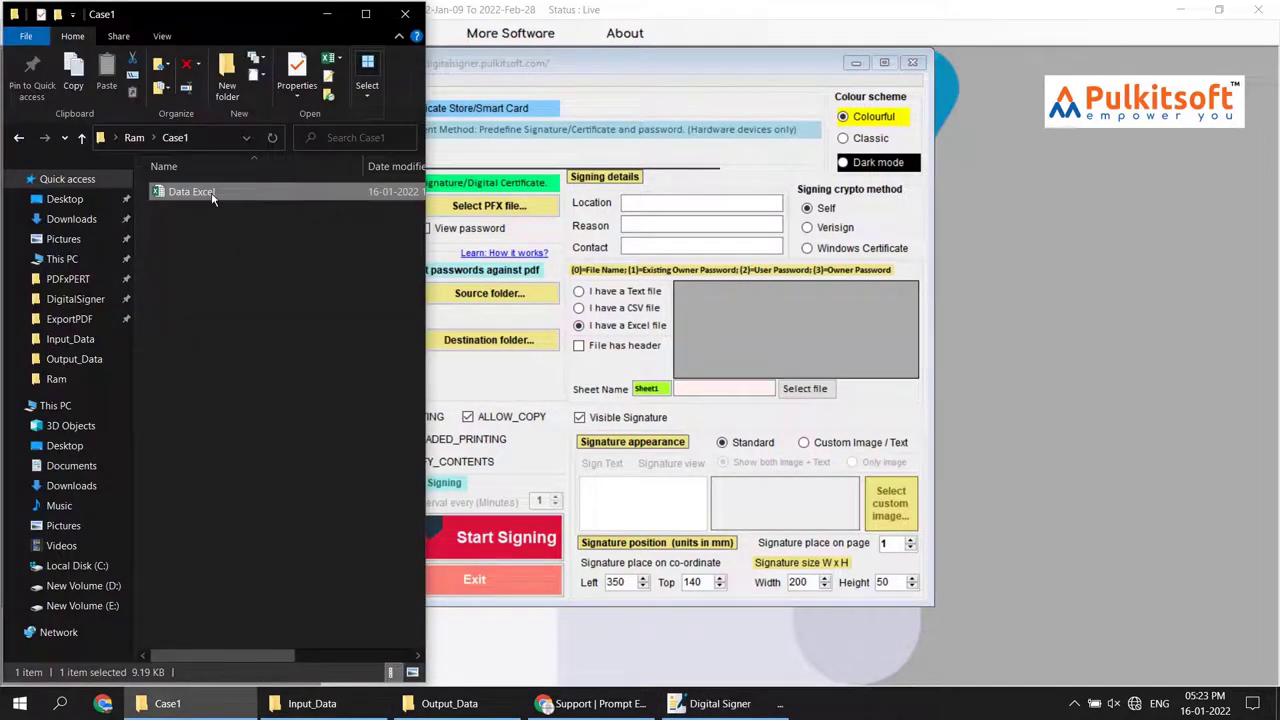
double_click(200, 192)
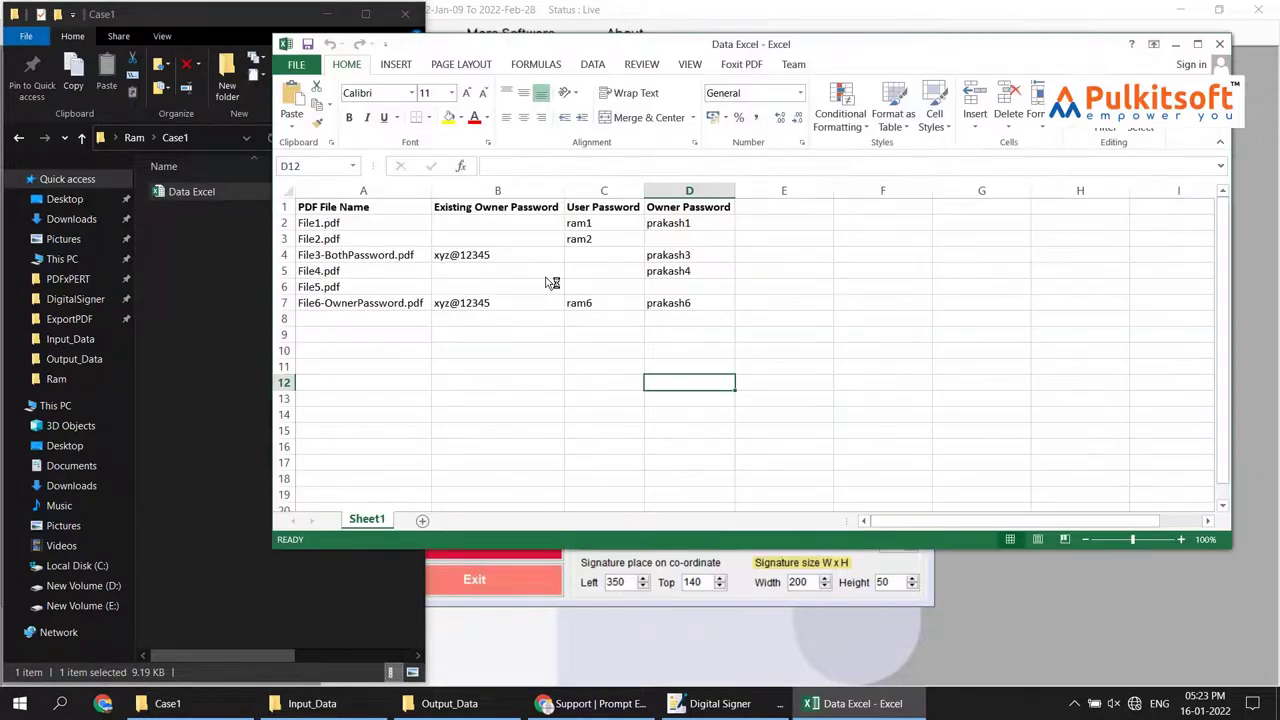
left_click_drag(704, 208, 358, 207)
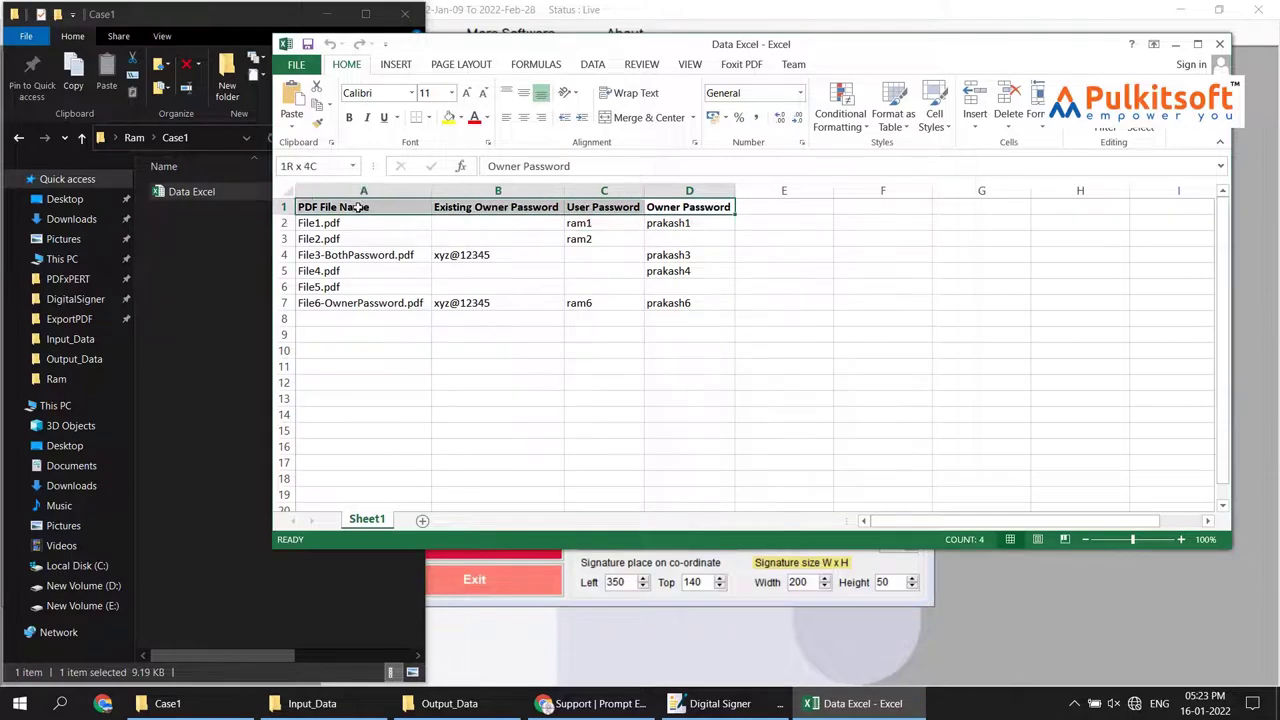
left_click(1219, 44)
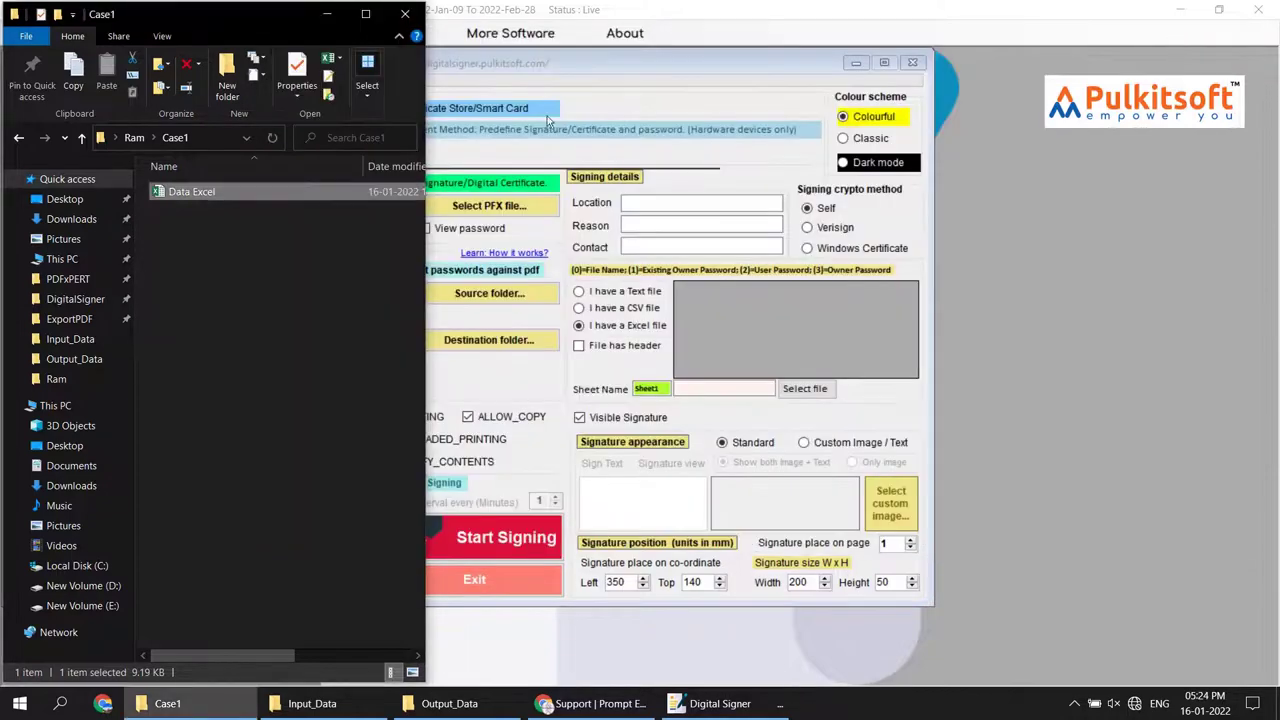
Step: Mark the password file as having a header, load Data Excel from the Case1 folder, and review the imported records
left_click(561, 68)
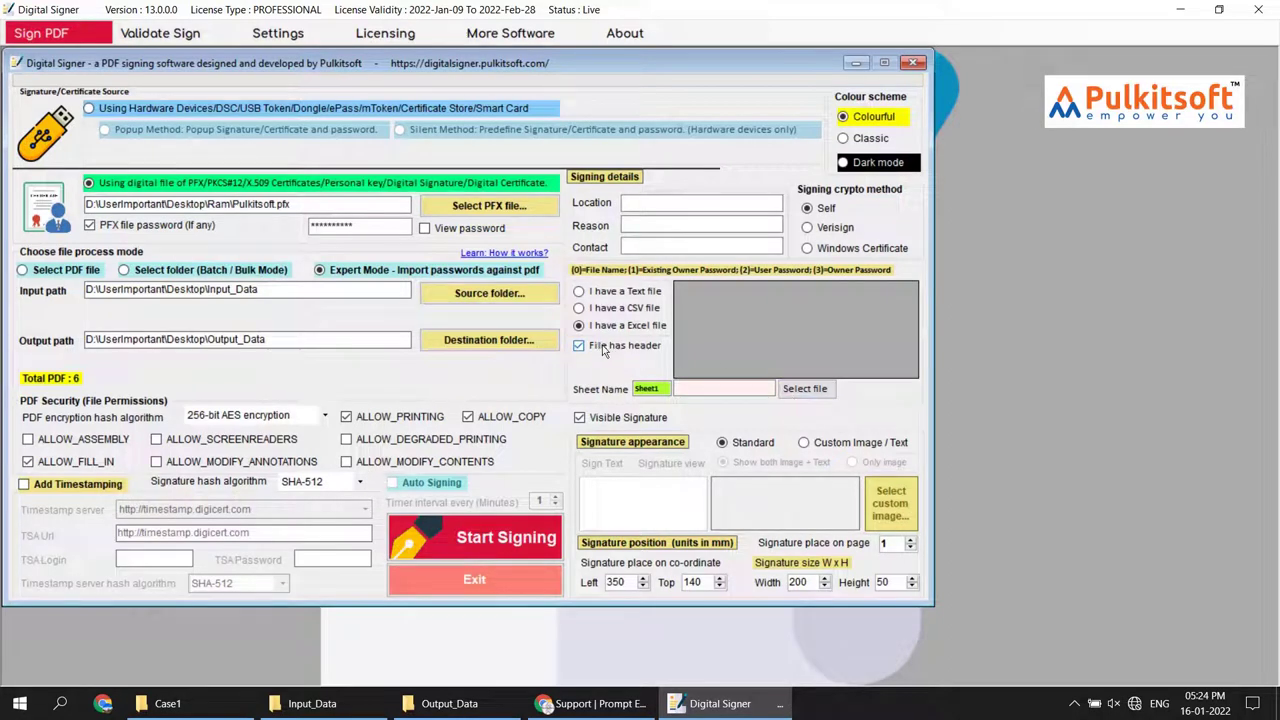
left_click(805, 396)
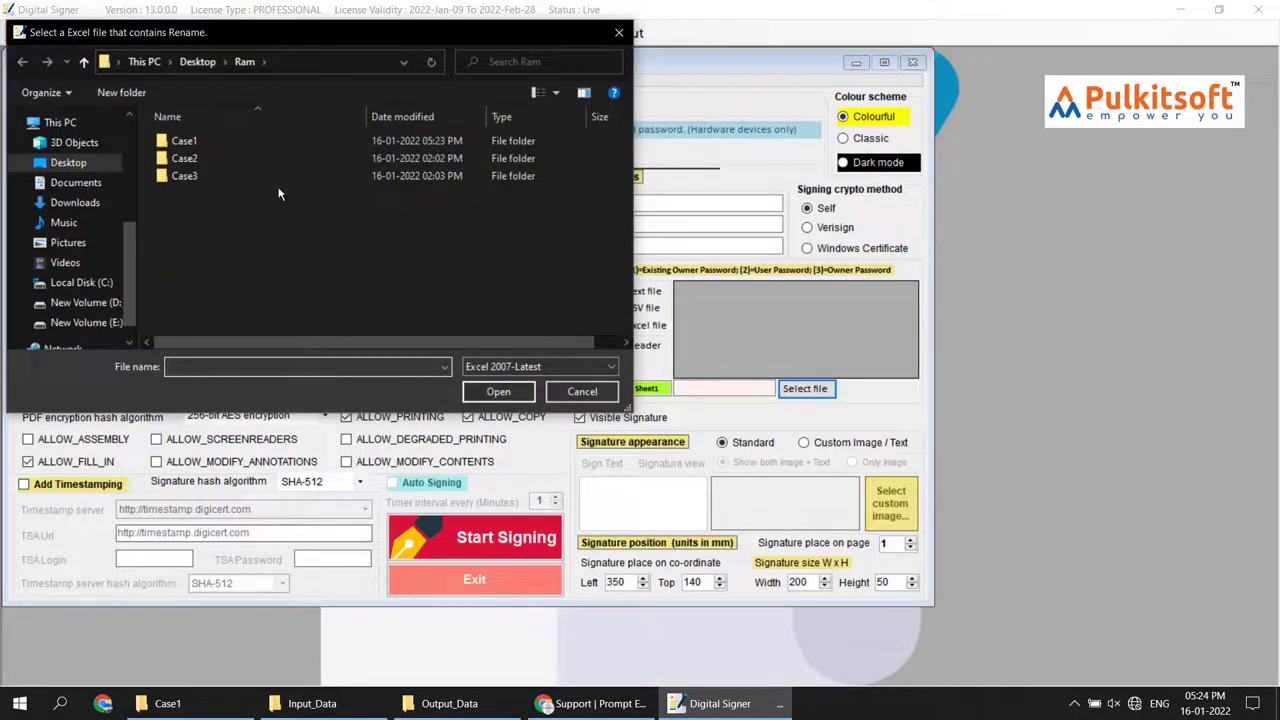
double_click(185, 141)
left_click(194, 140)
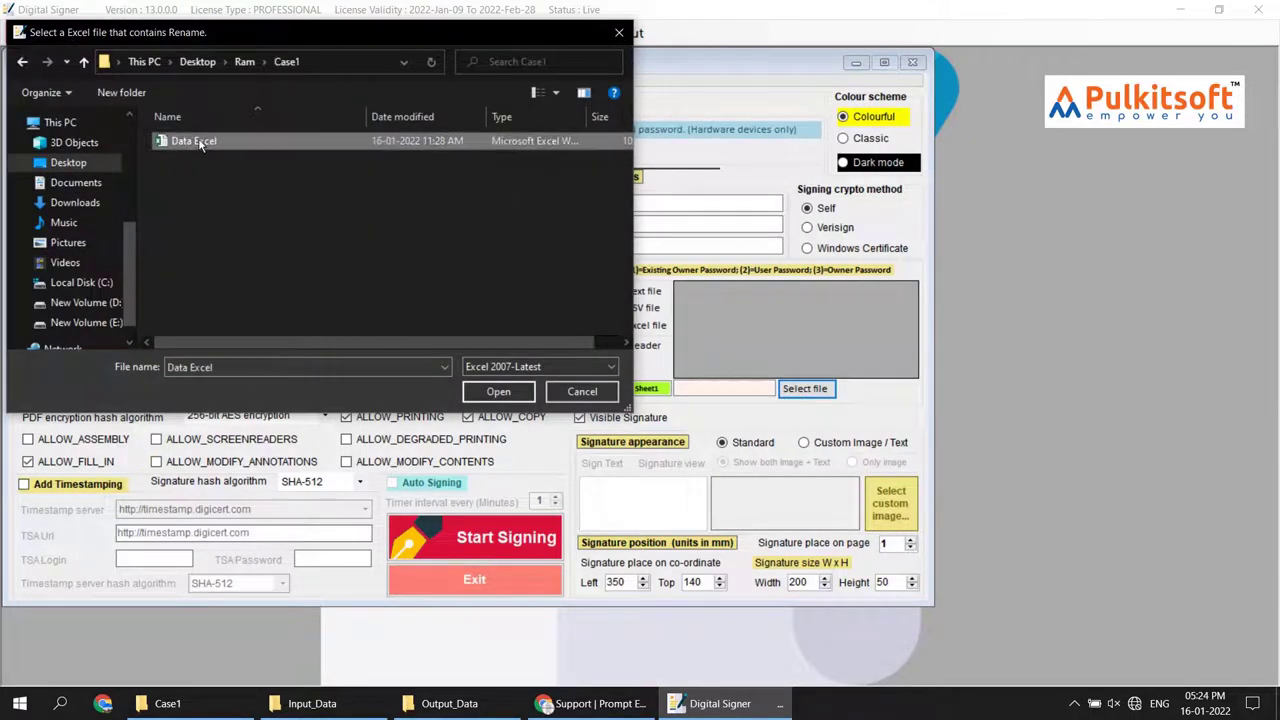
left_click(498, 391)
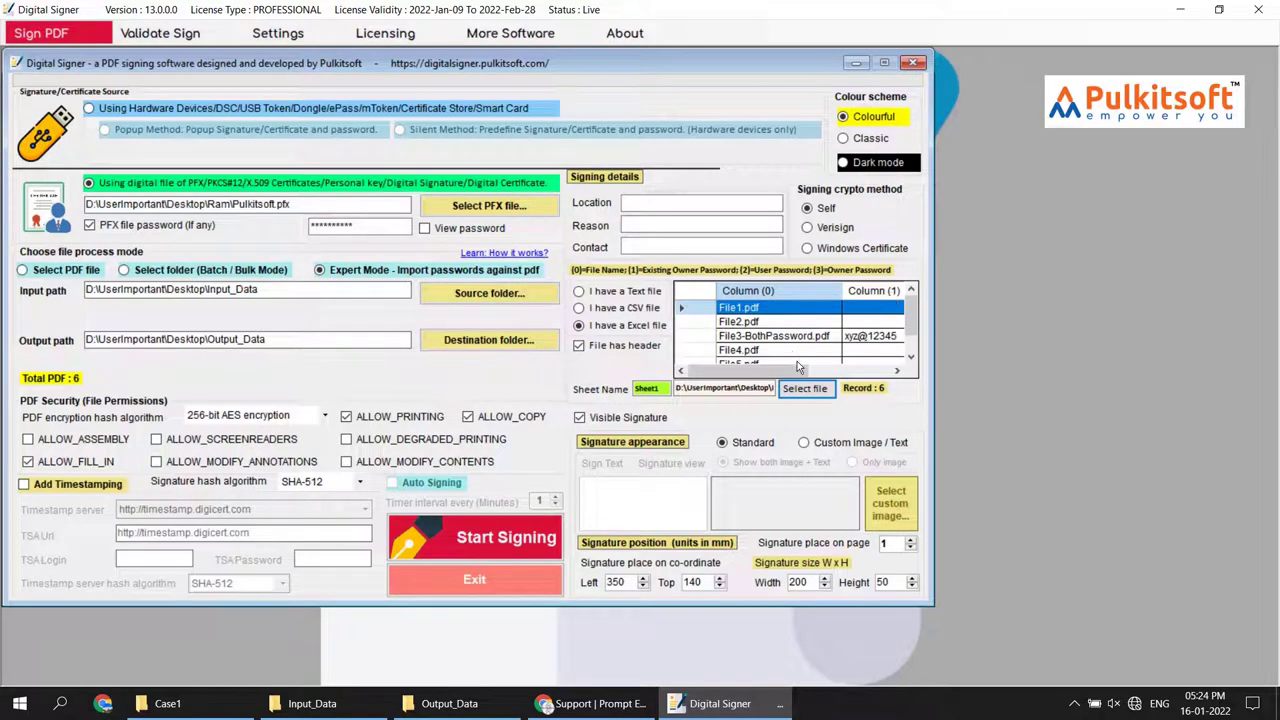
left_click_drag(797, 367, 878, 372)
scroll(890, 370, "down", 1)
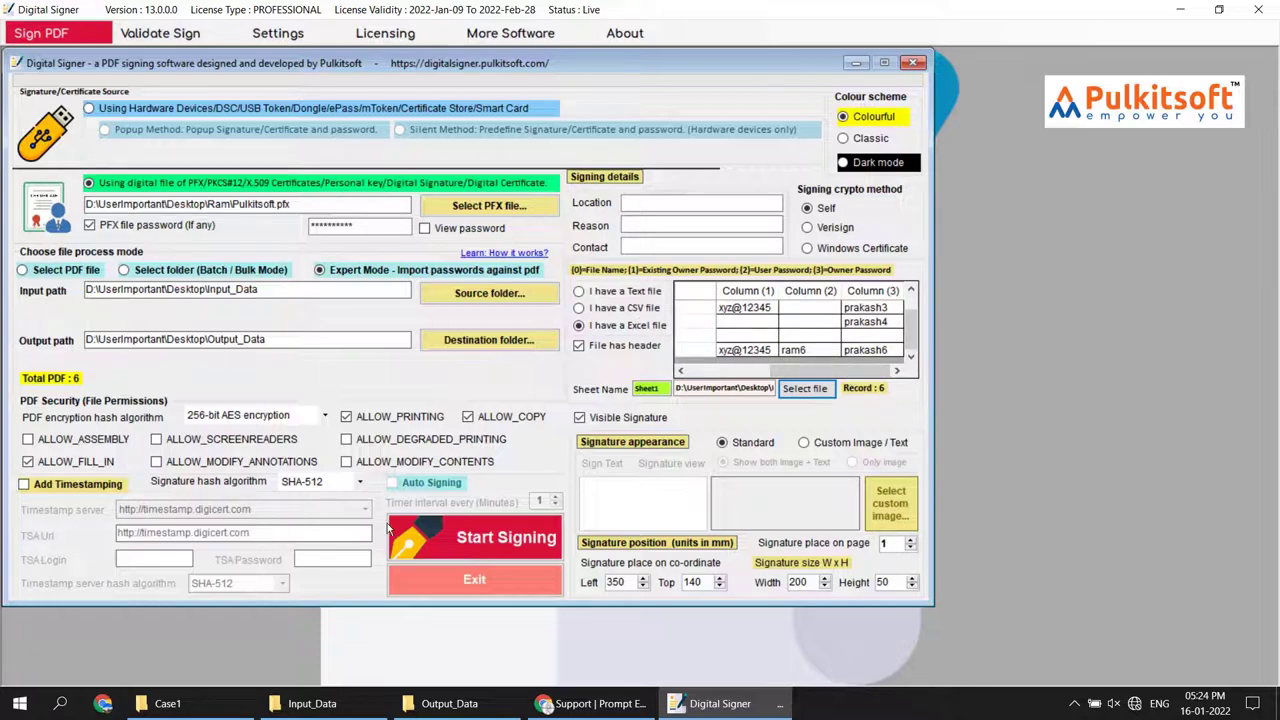
Step: Check the Output_Data folder, and sign all the input PDFs with the imported passwords
left_click(449, 703)
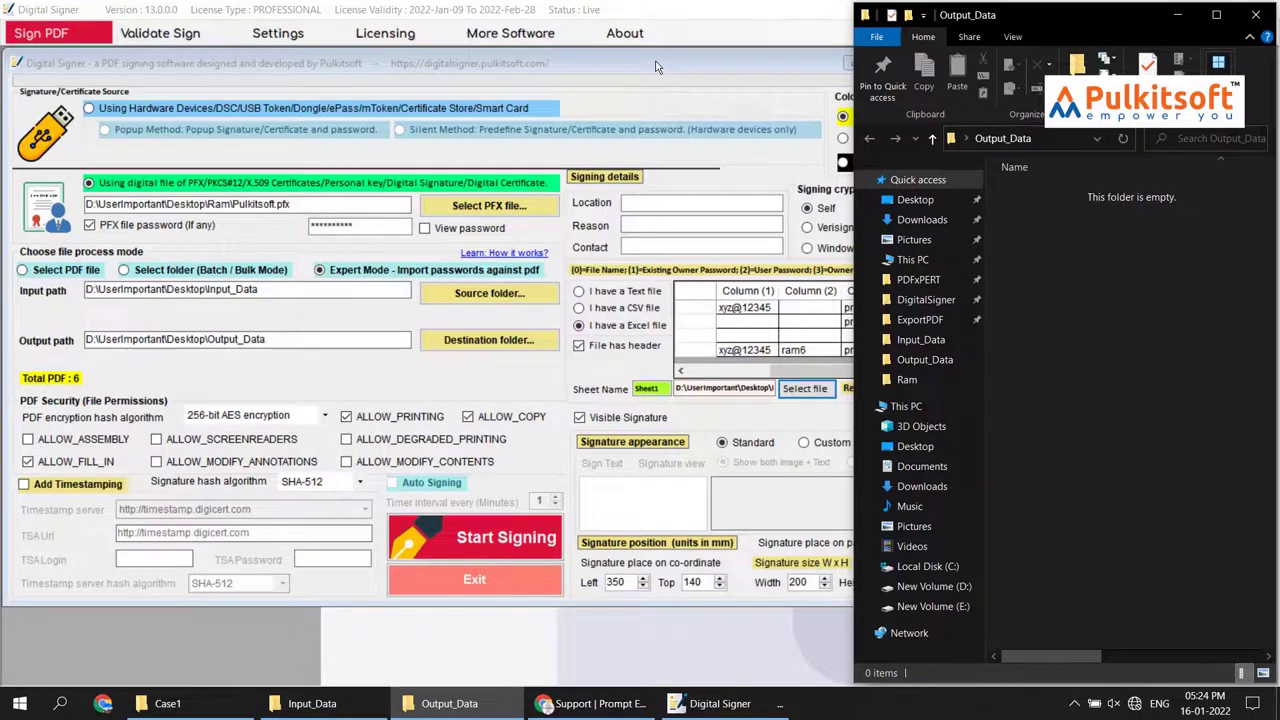
left_click(421, 349)
left_click(478, 540)
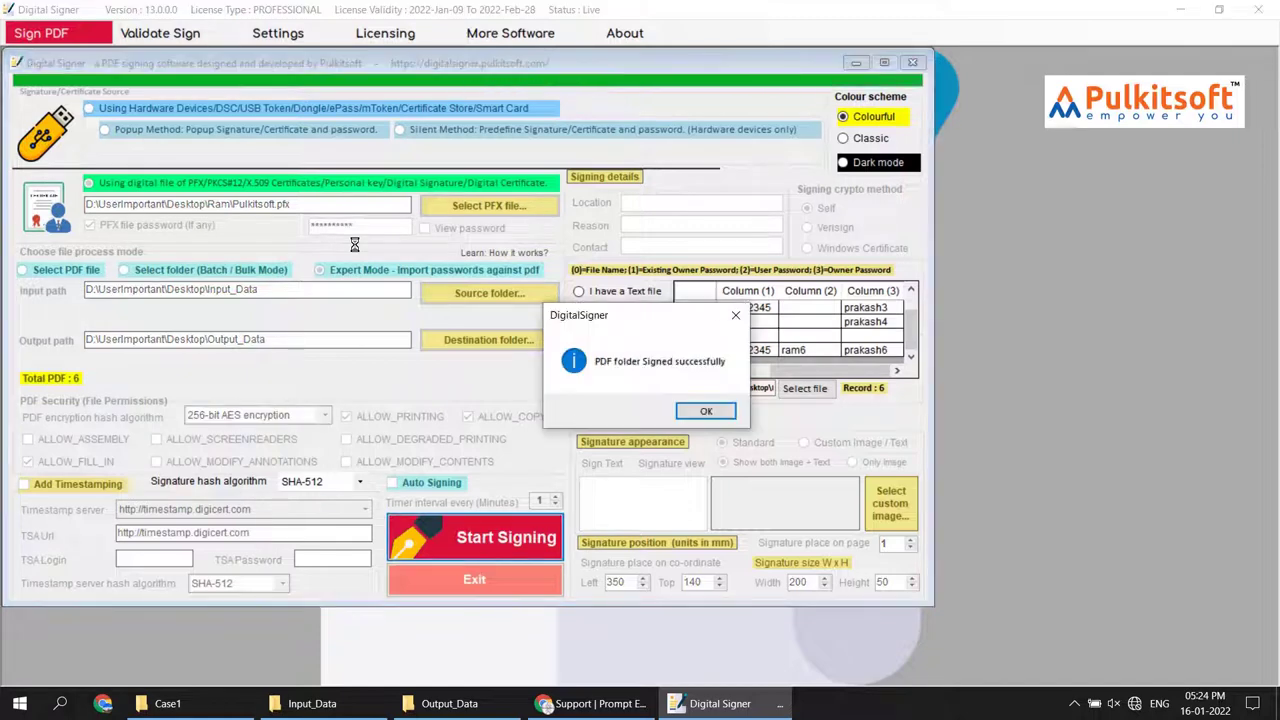
left_click(702, 412)
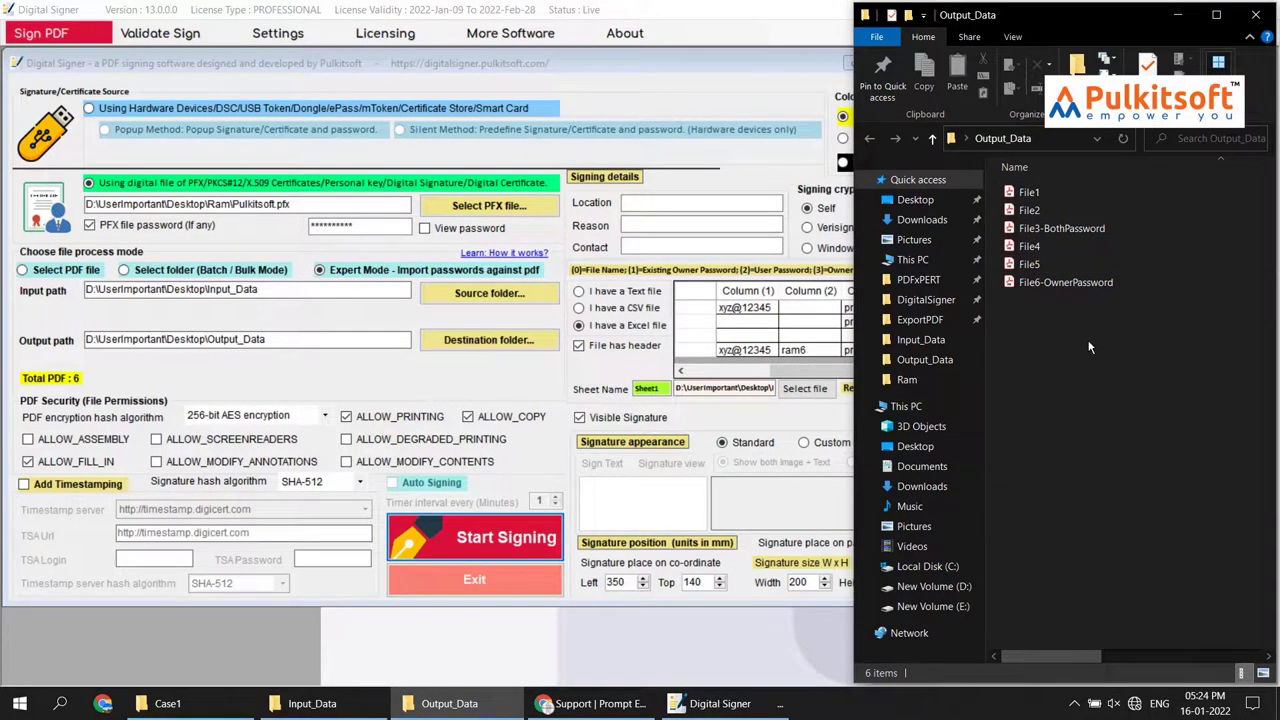
Step: Look up File1's user and owner passwords in Data Excel, and select the signed File1 in Output_Data
left_click(222, 706)
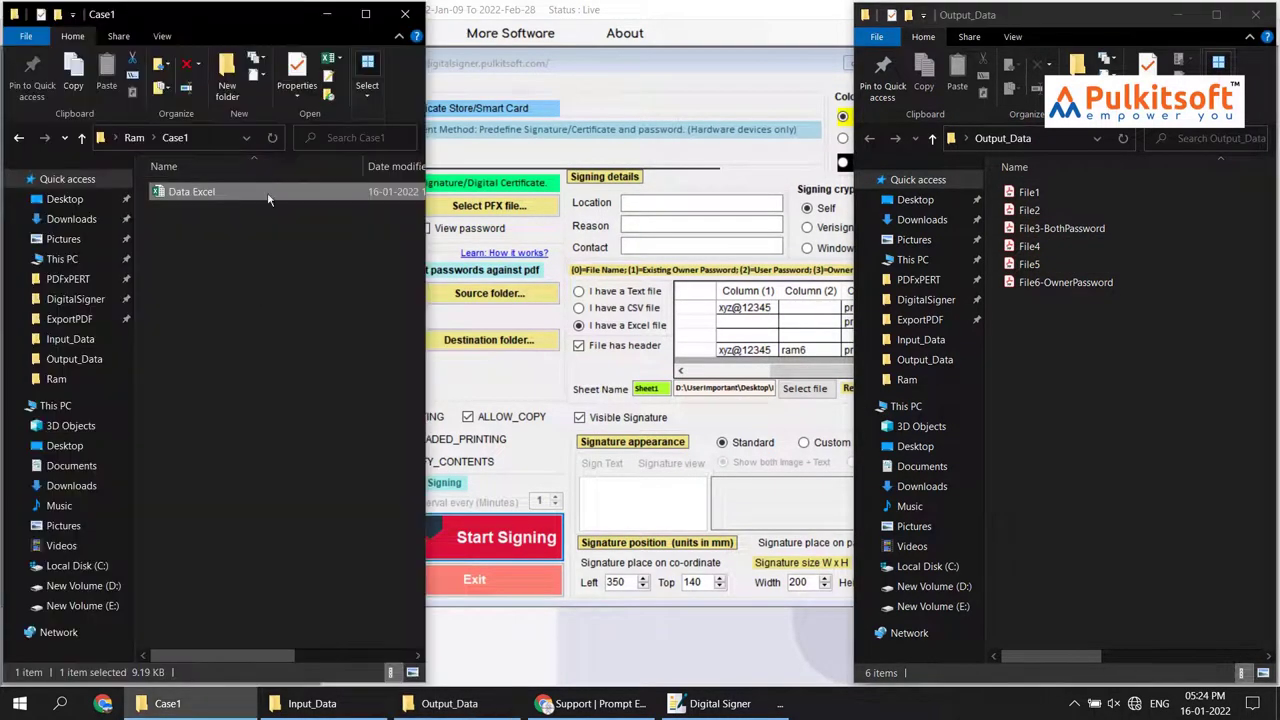
double_click(165, 192)
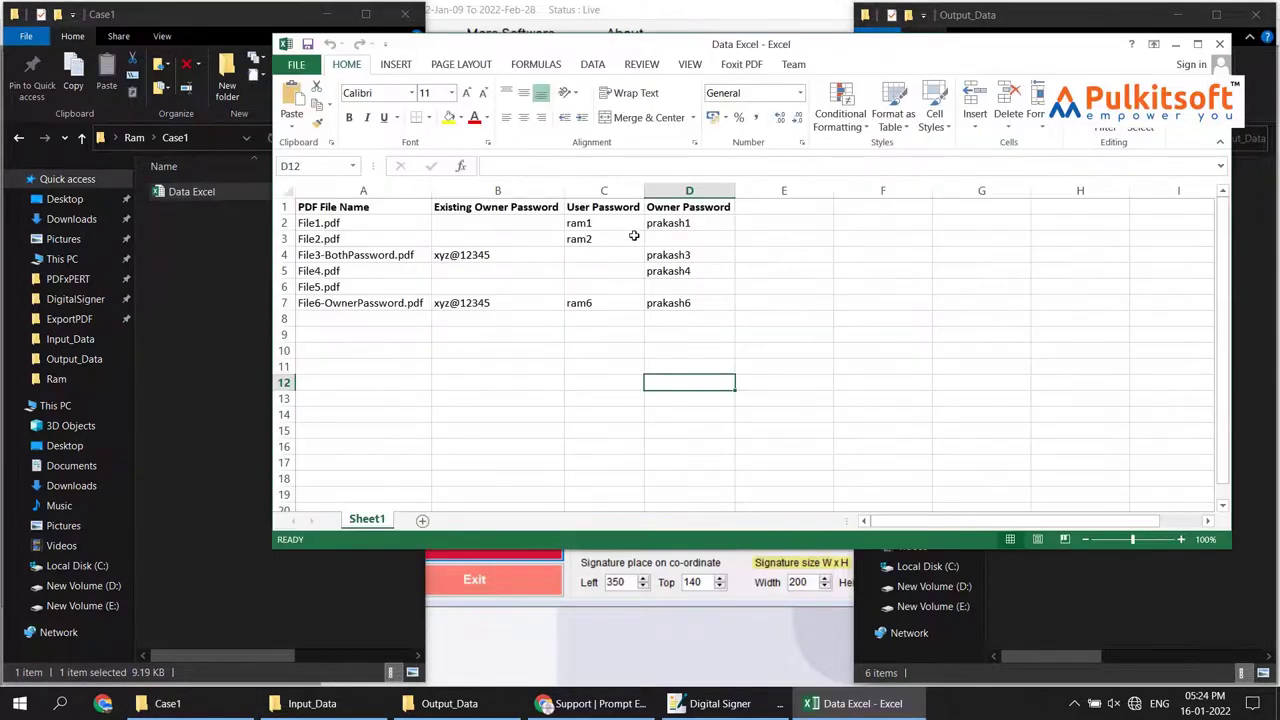
left_click(344, 222)
left_click(584, 224)
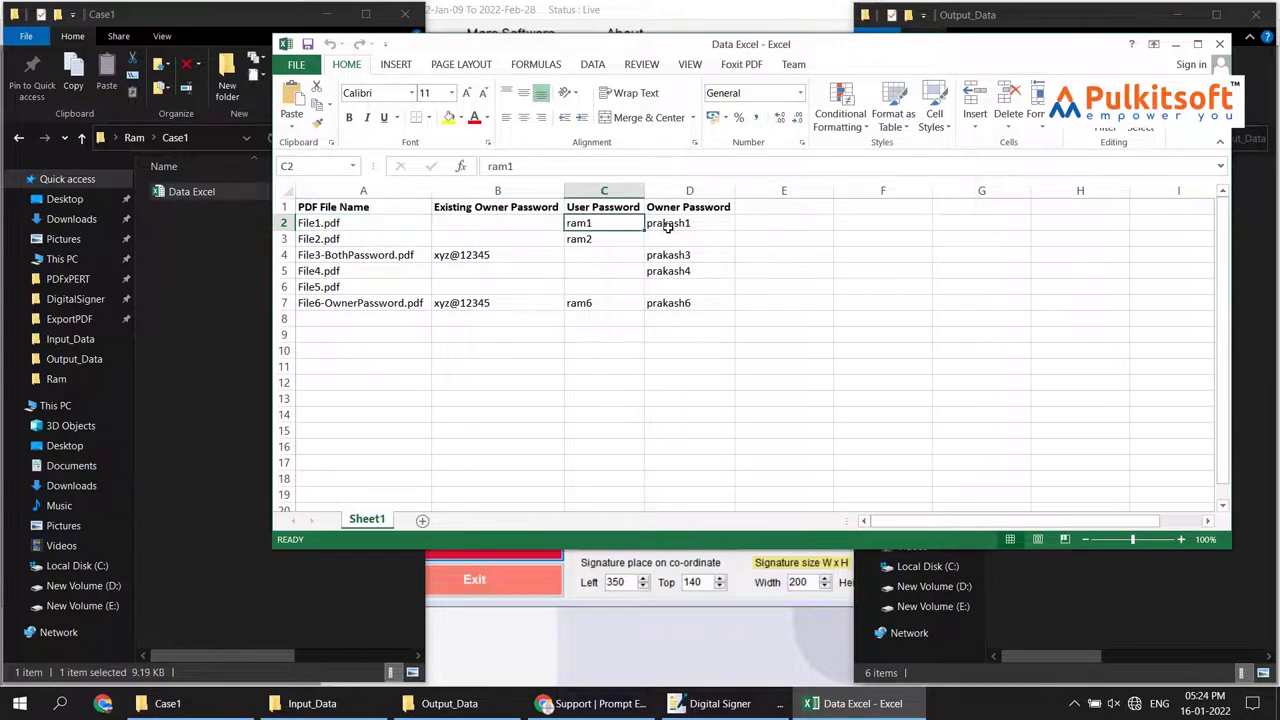
left_click(670, 224)
left_click(584, 226)
left_click(1175, 44)
left_click(1030, 193)
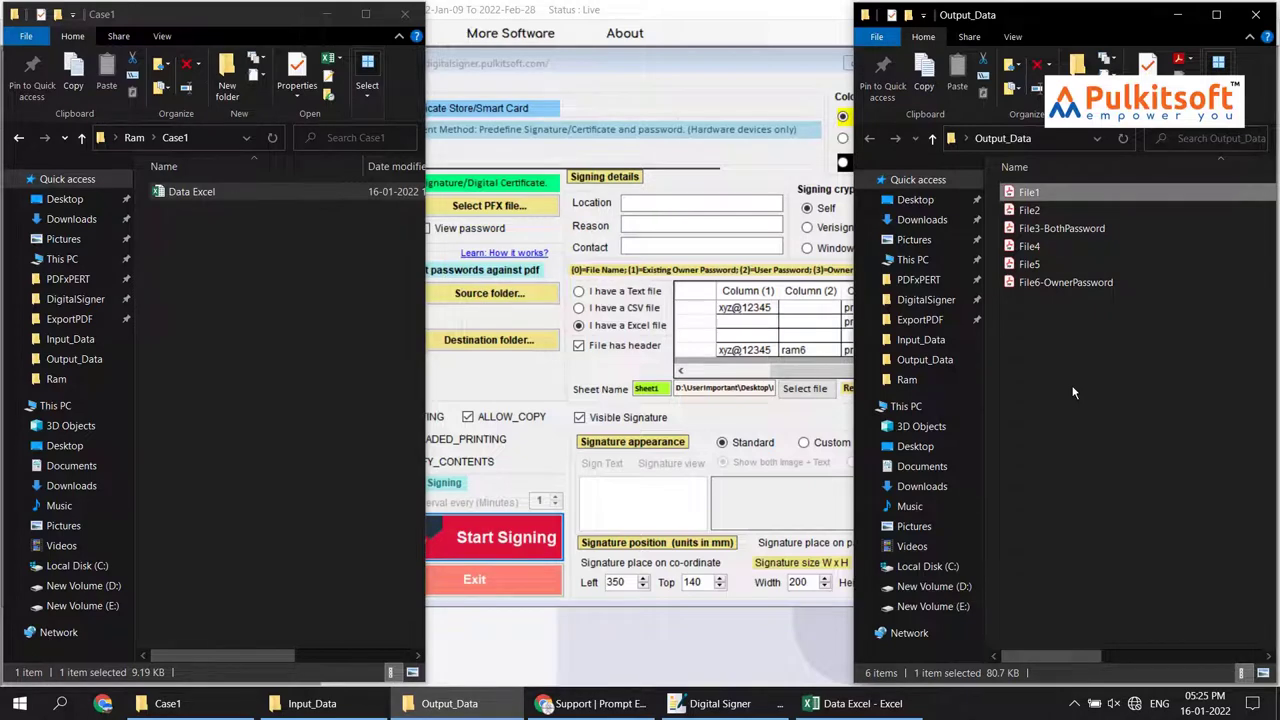
Step: Open the signed File1 with its document open password, inspect the signature on the page, and close the PDF
key("Return")
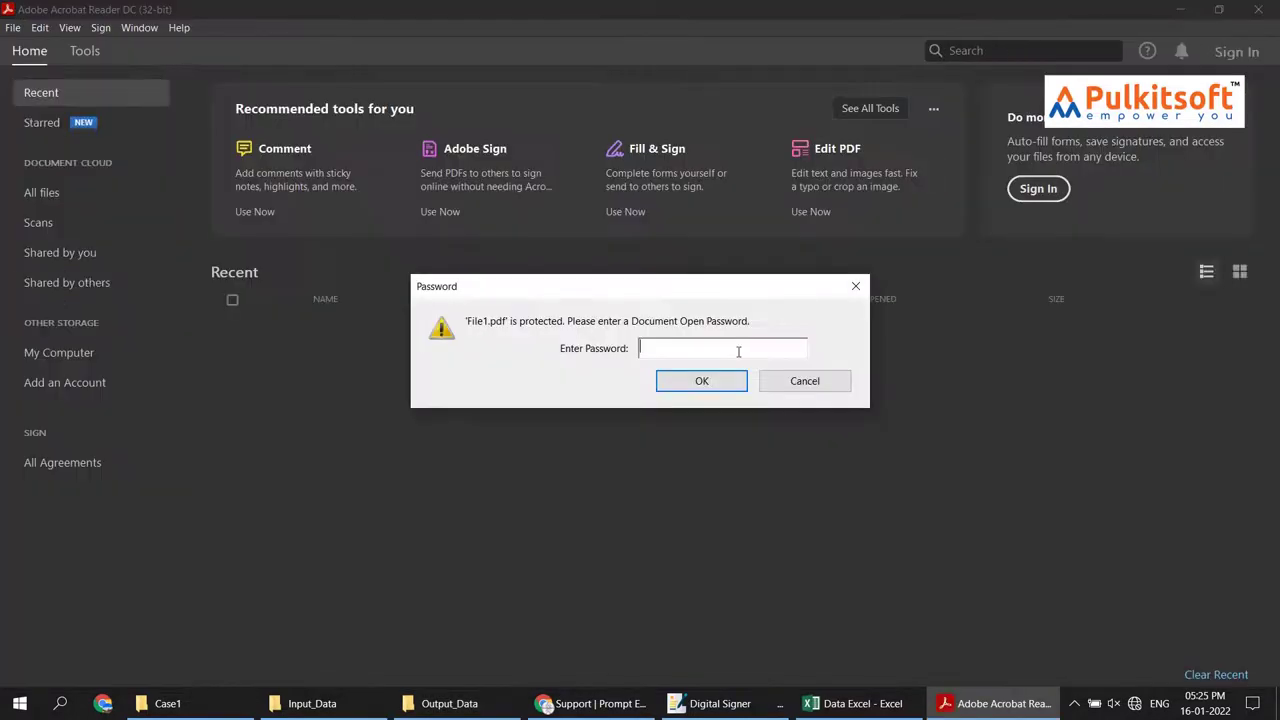
type("****")
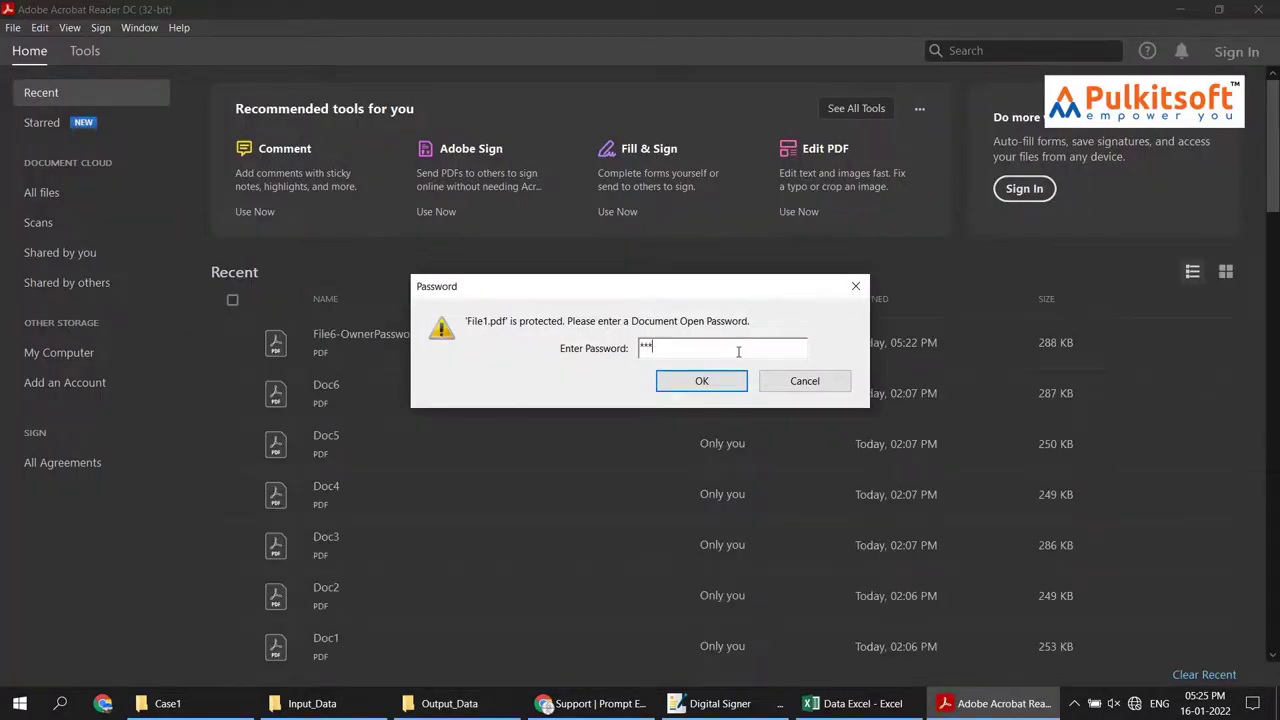
key("Return")
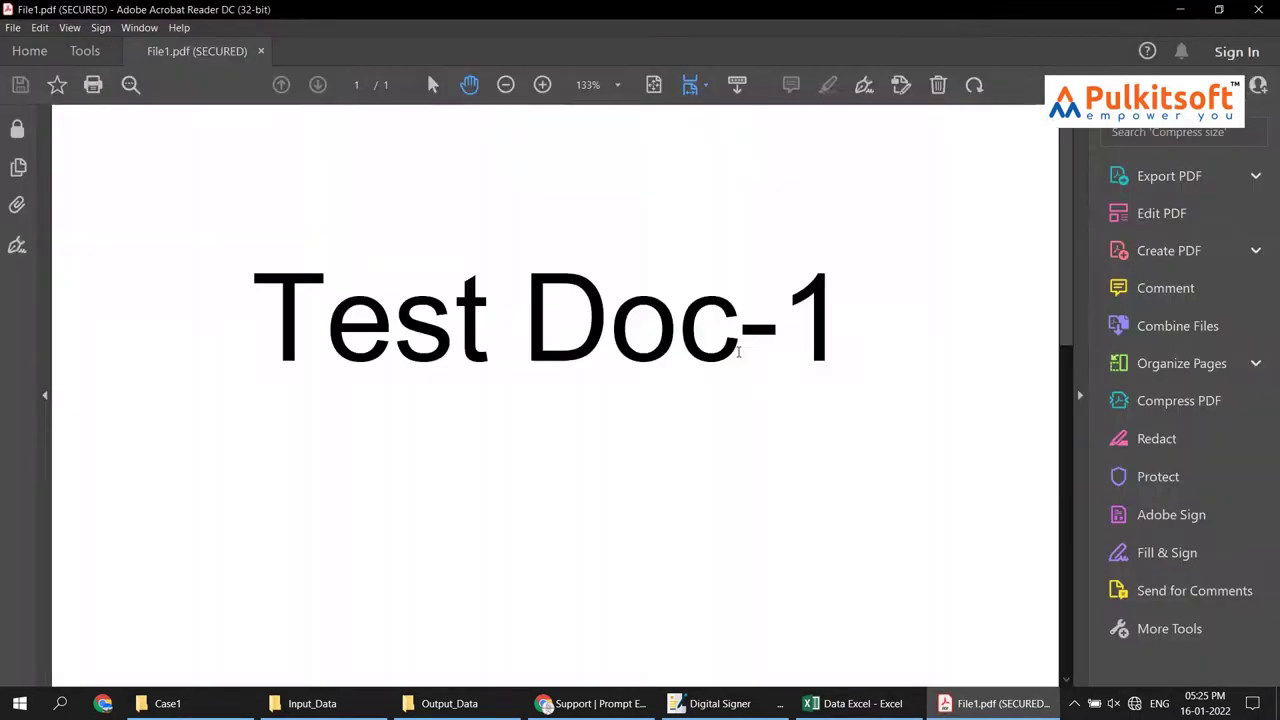
scroll(494, 309, "down", 5)
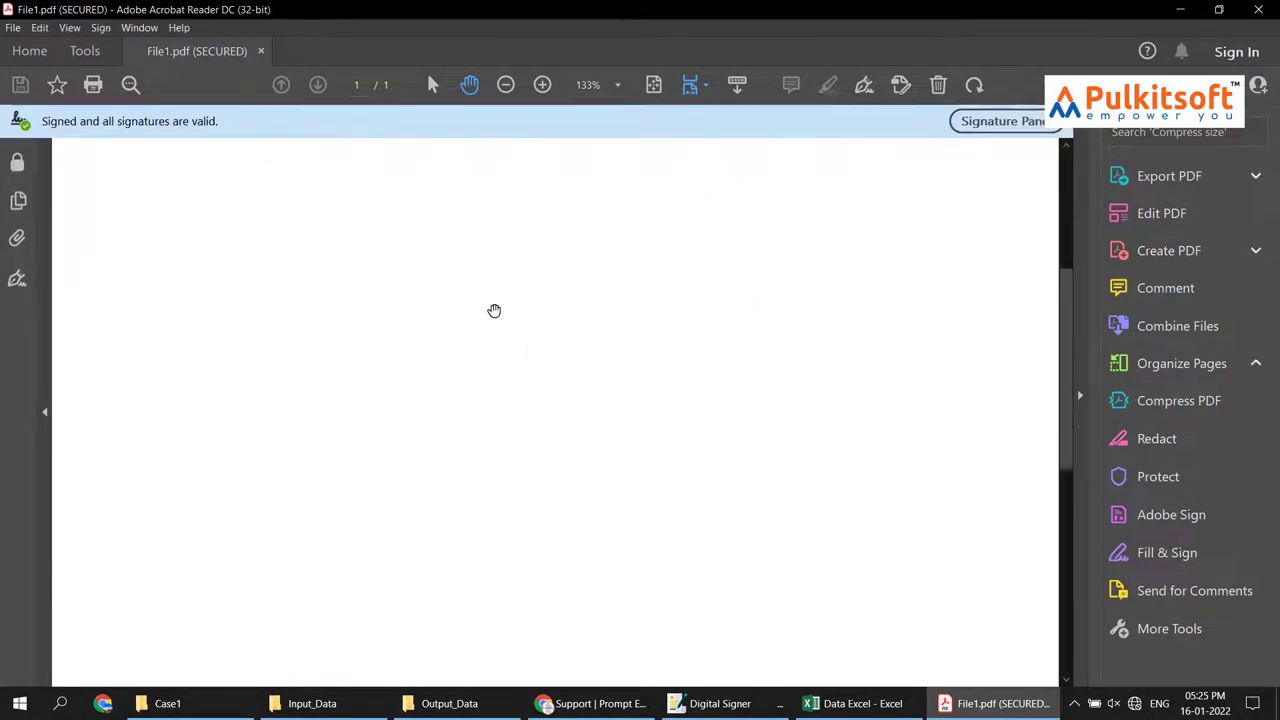
scroll(488, 330, "down", 1)
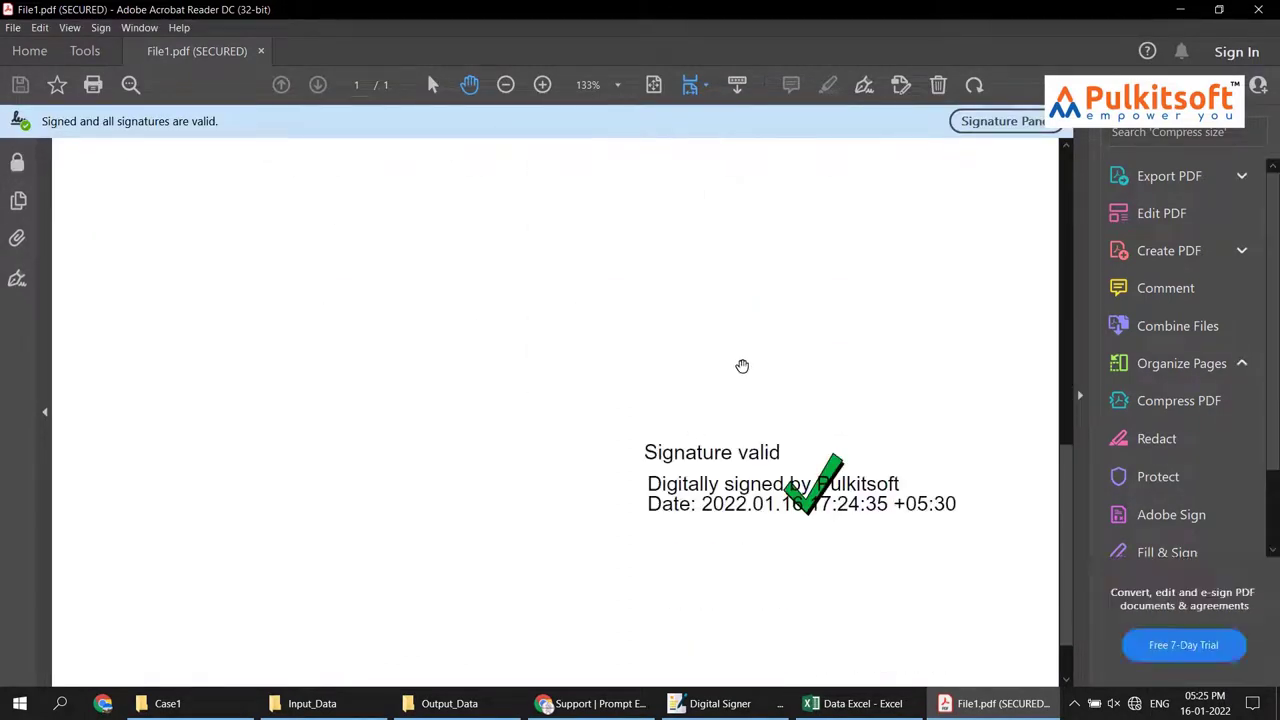
left_click(1258, 9)
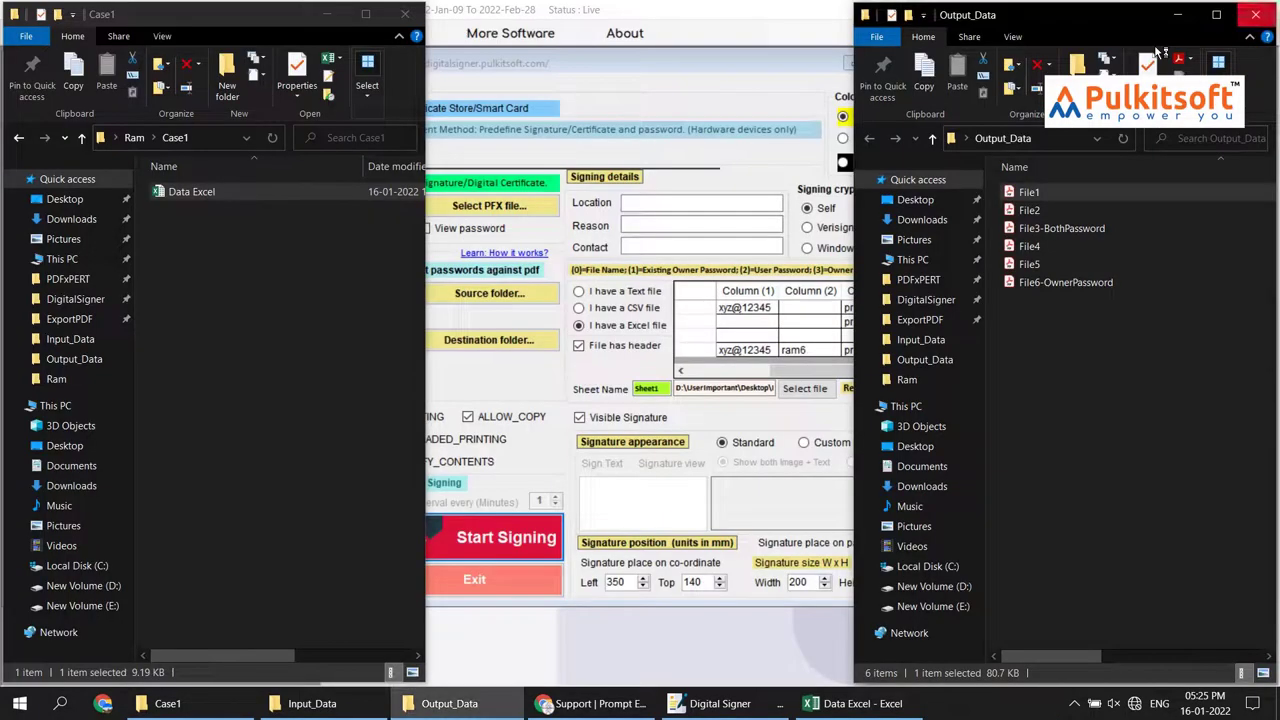
Step: Look up the user password for File2 and the owner password for File3-BothPassword in Data Excel
mouse_move(855, 703)
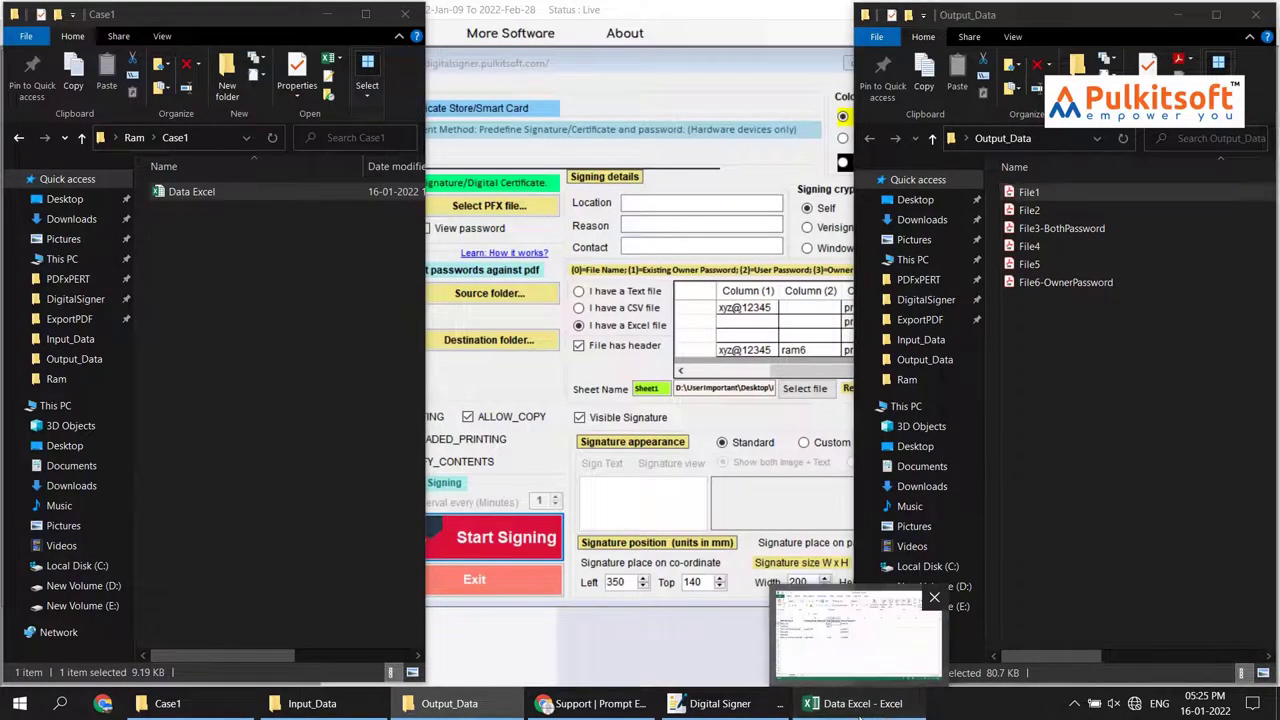
left_click(830, 635)
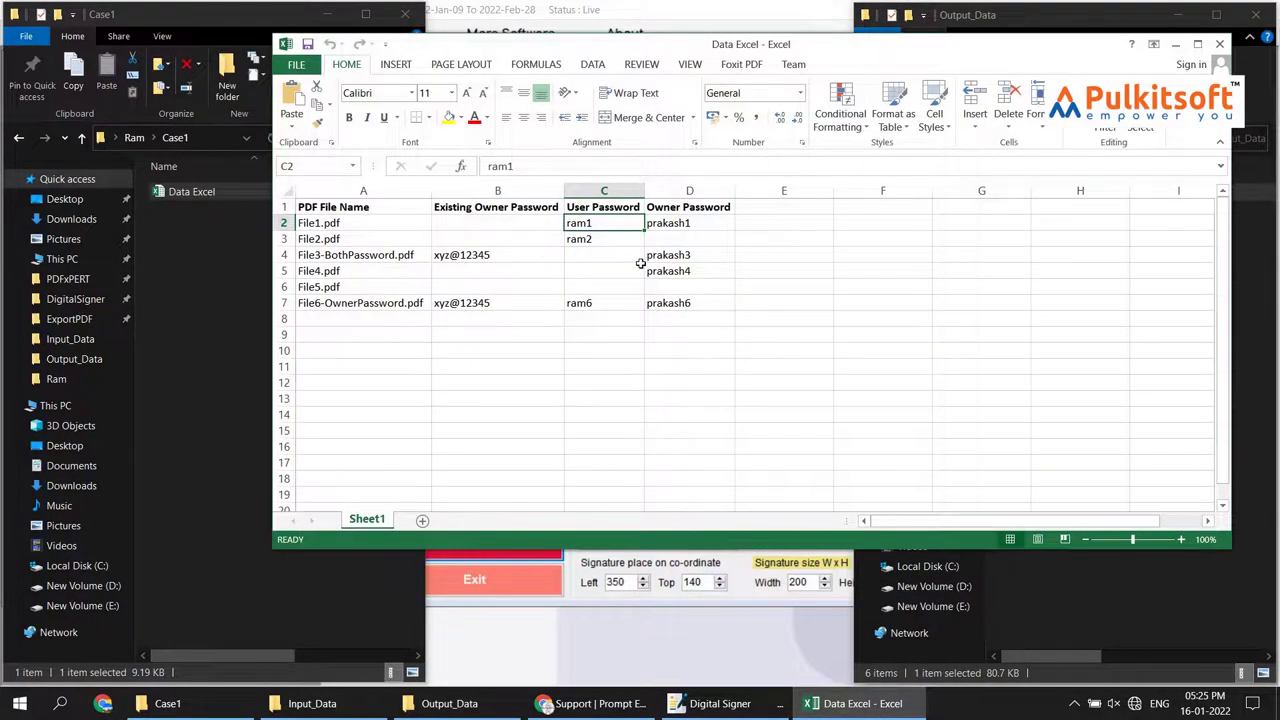
left_click(345, 238)
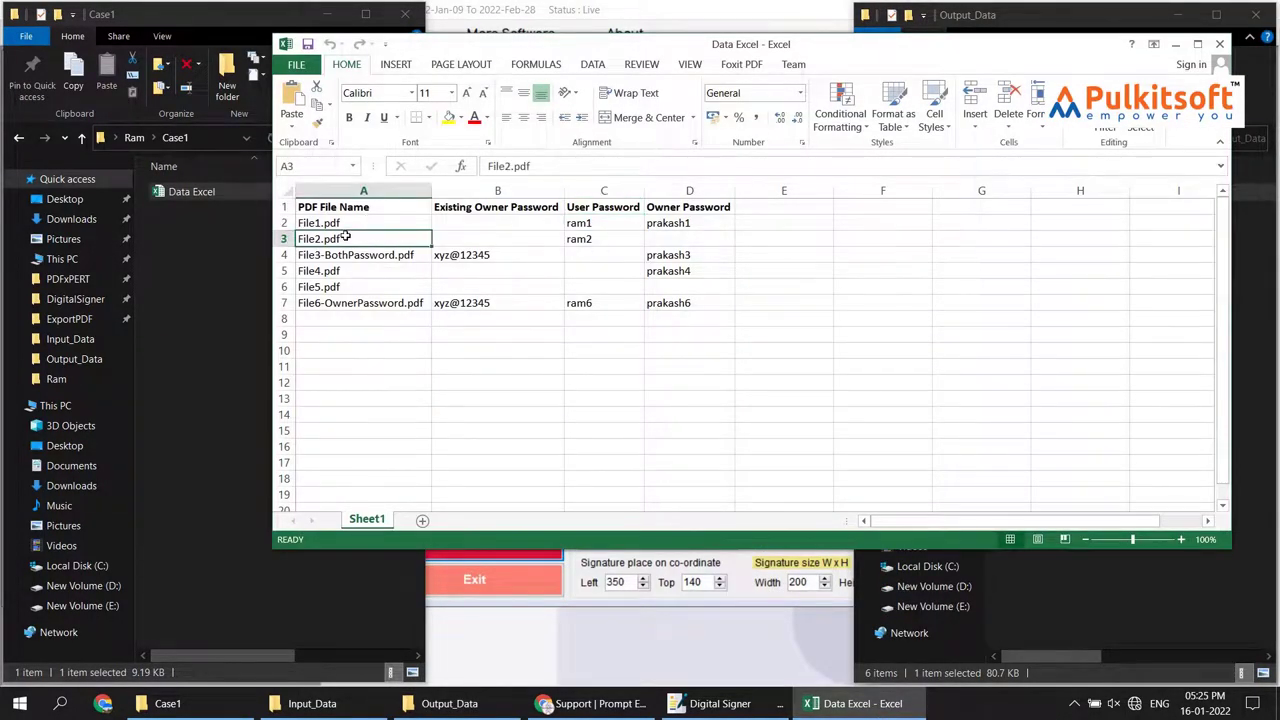
left_click(581, 240)
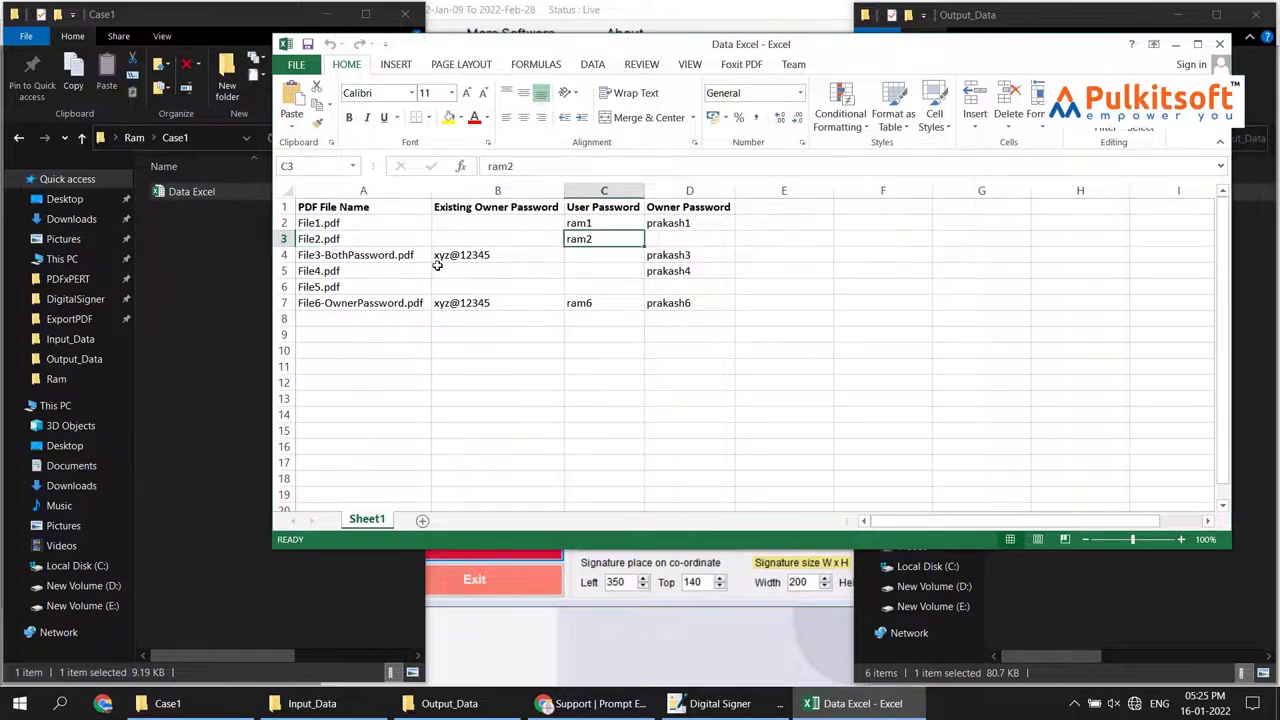
left_click(365, 255)
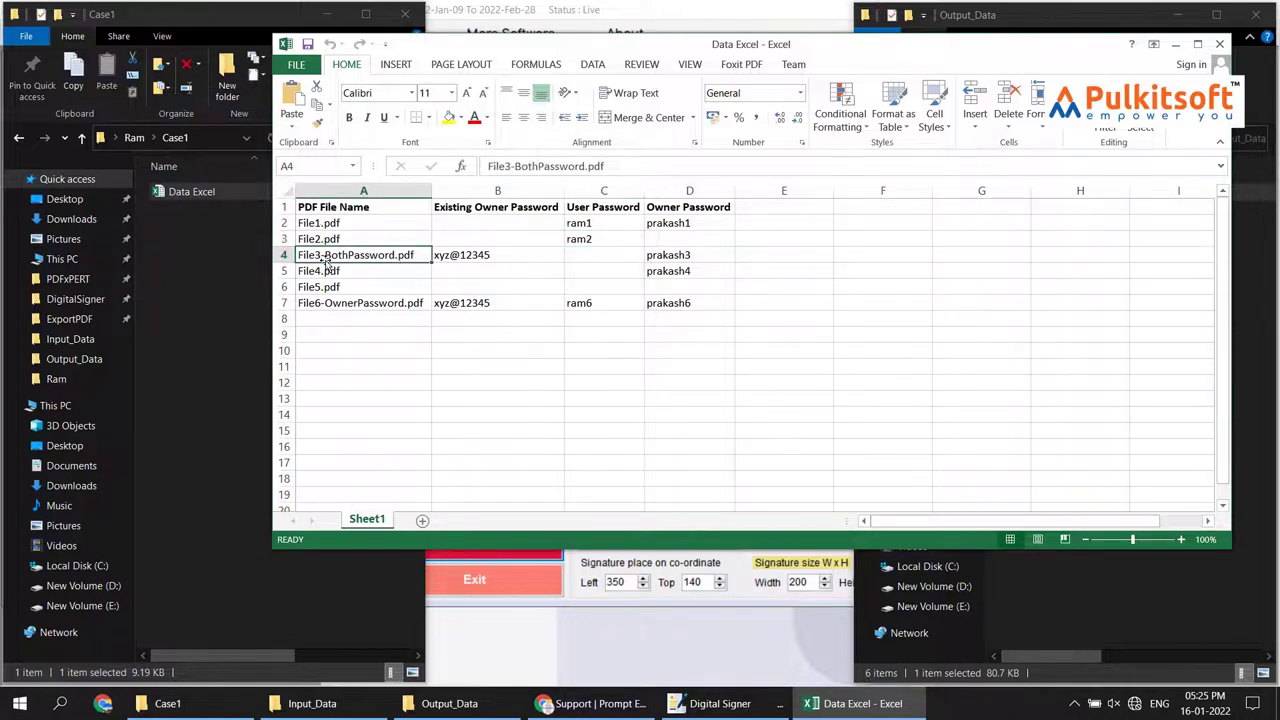
left_click(678, 260)
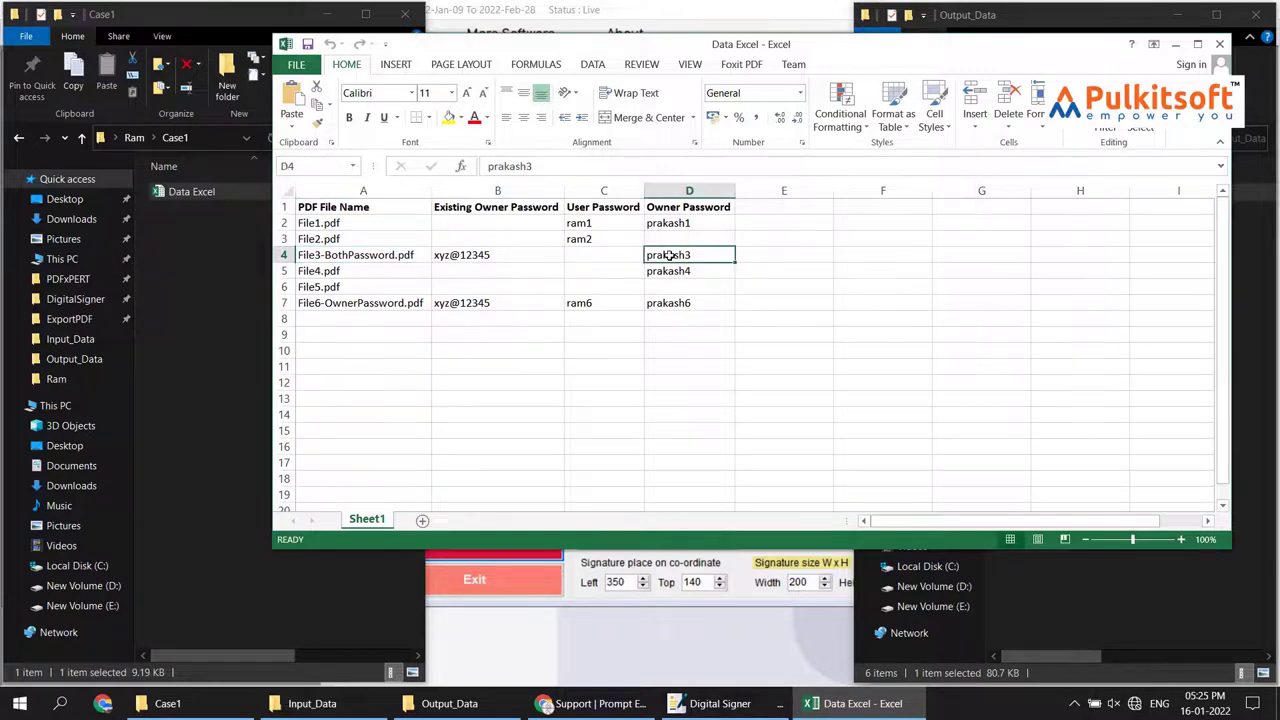
left_click(1177, 47)
Step: Open the signed File3-BothPassword from Output_Data, inspect its signature, and close the PDF
left_click(1080, 230)
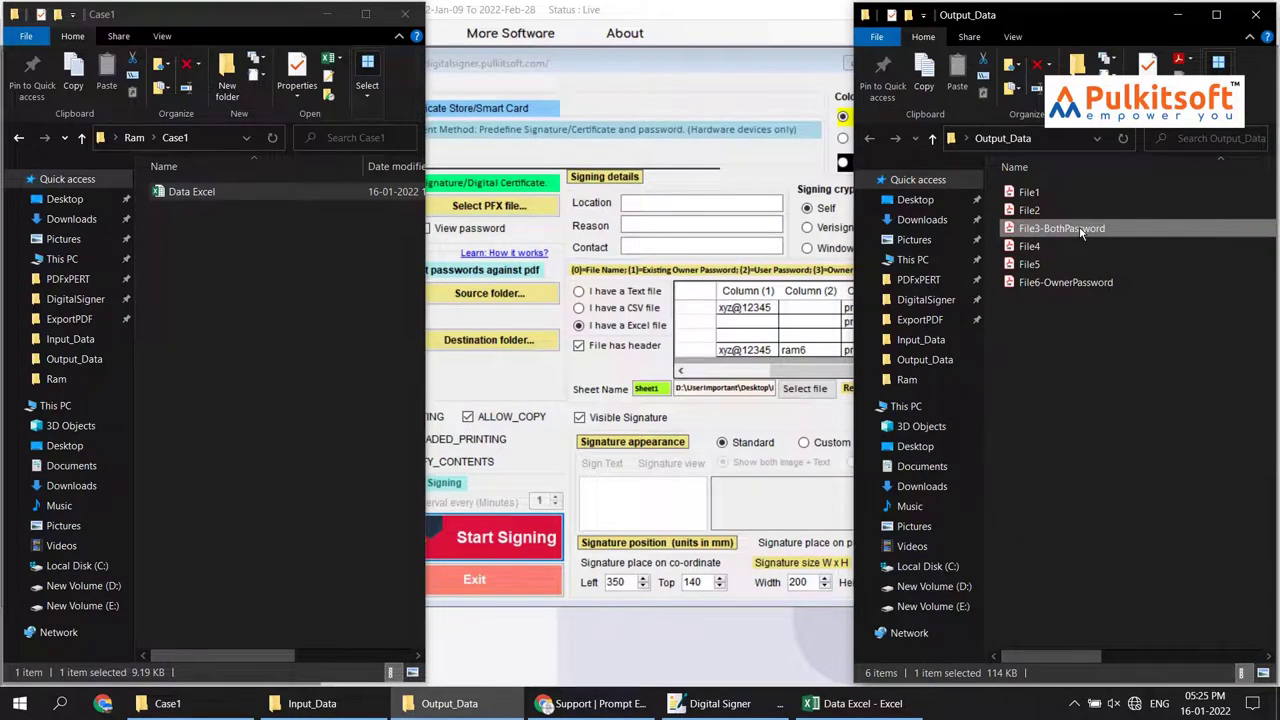
double_click(1080, 230)
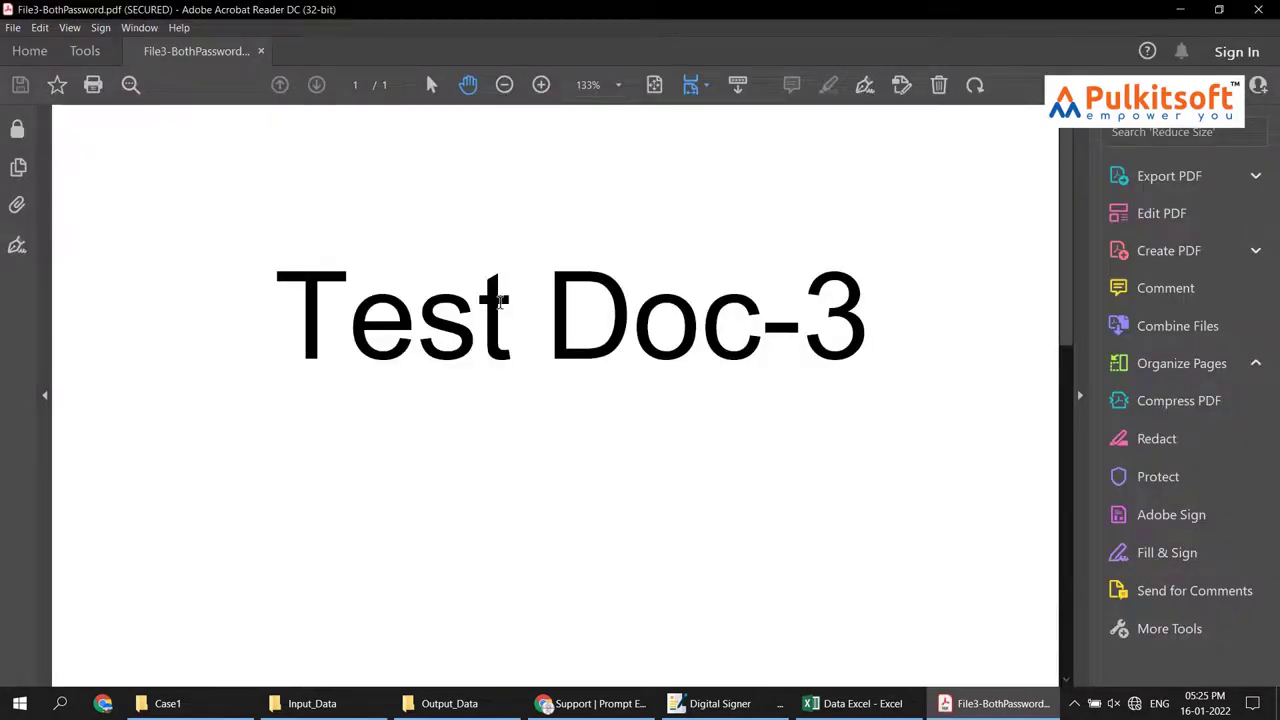
scroll(494, 306, "down", 10)
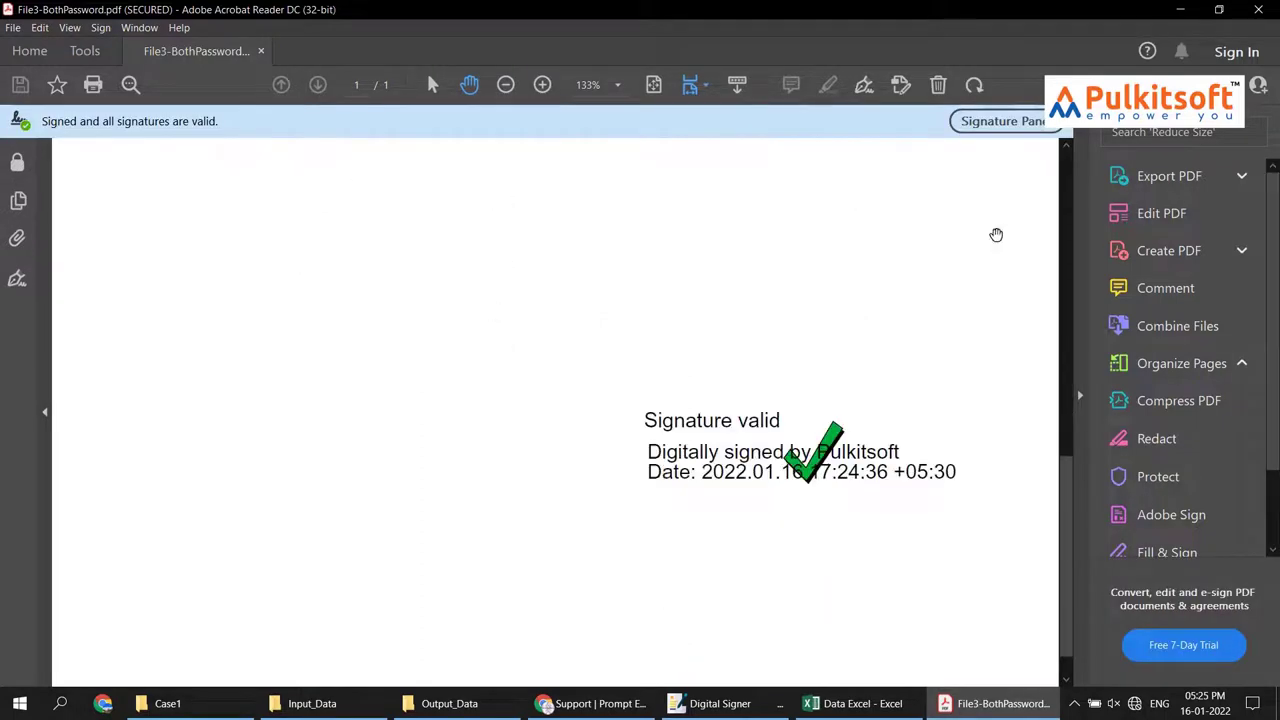
key("ctrl+q")
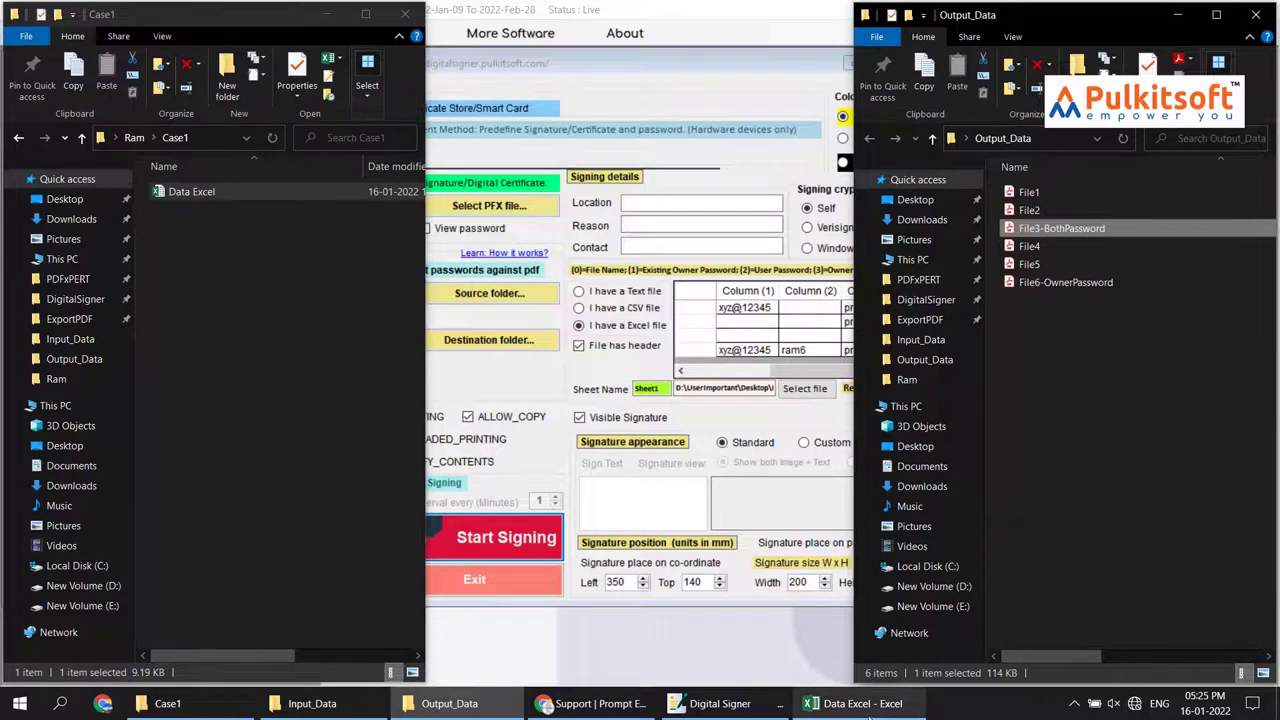
Step: Check the user and owner password cells for File5 in Data Excel
left_click(868, 706)
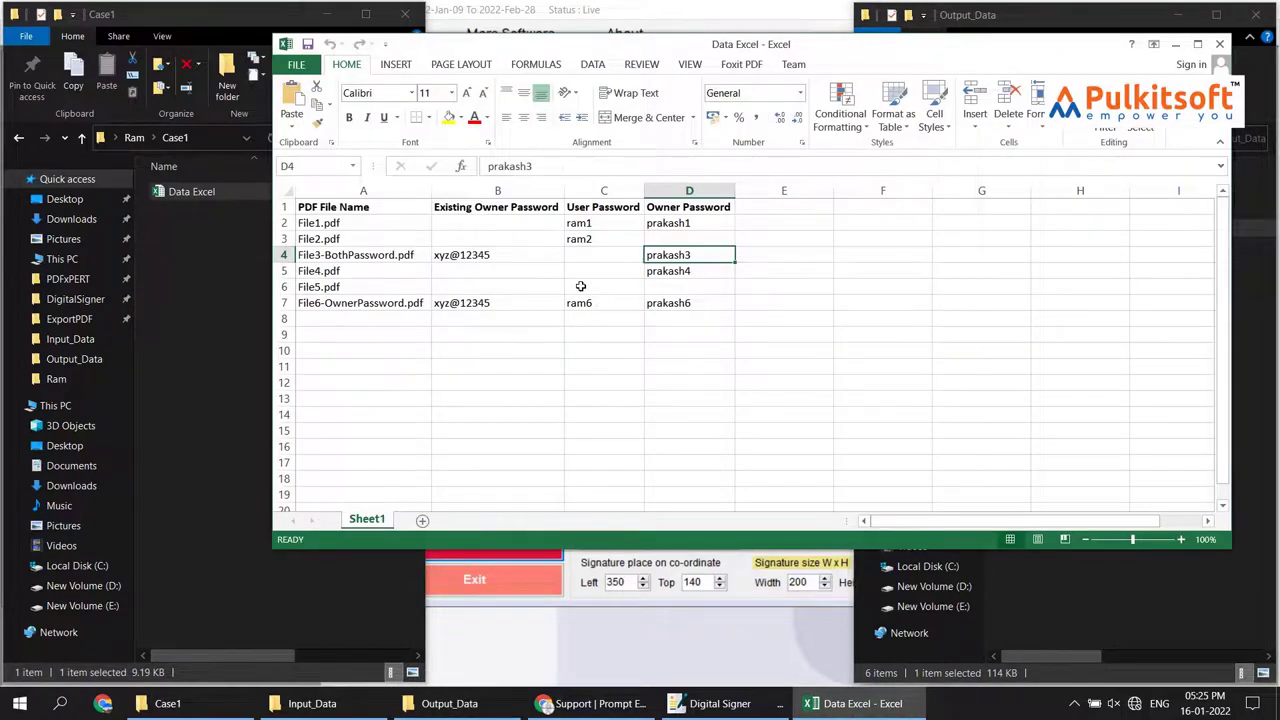
left_click(318, 288)
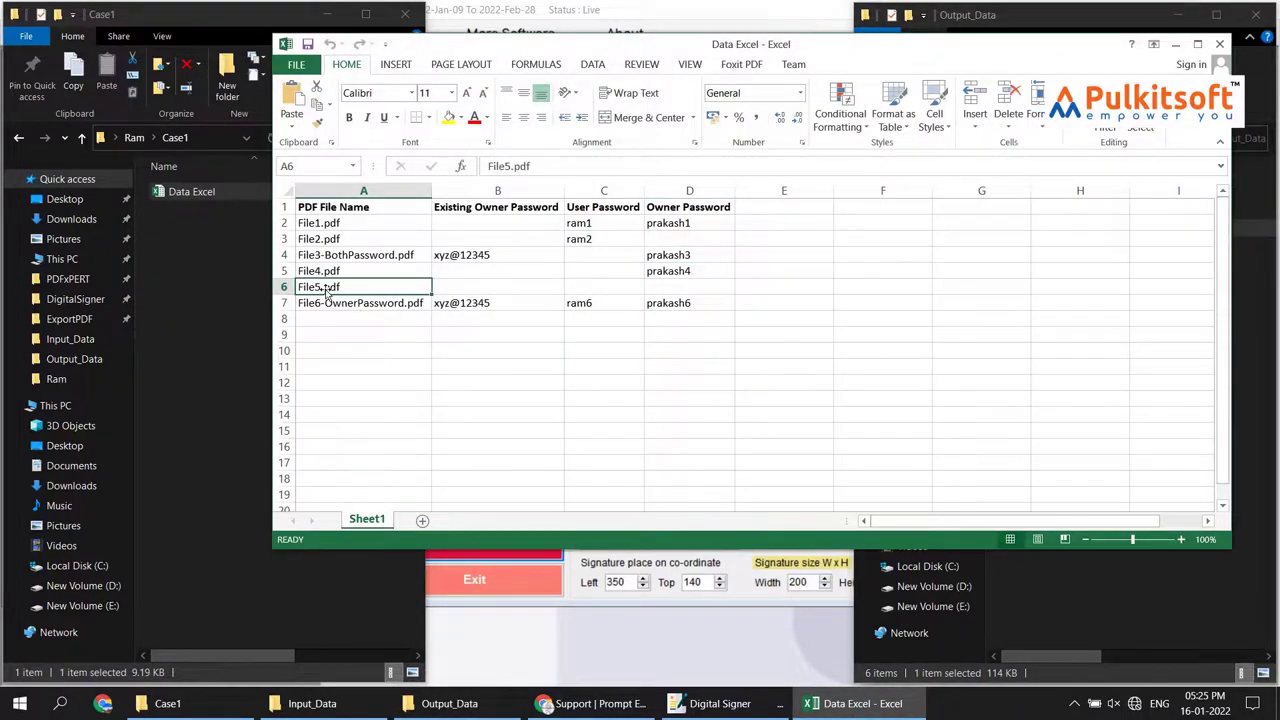
left_click(594, 287)
left_click(694, 288)
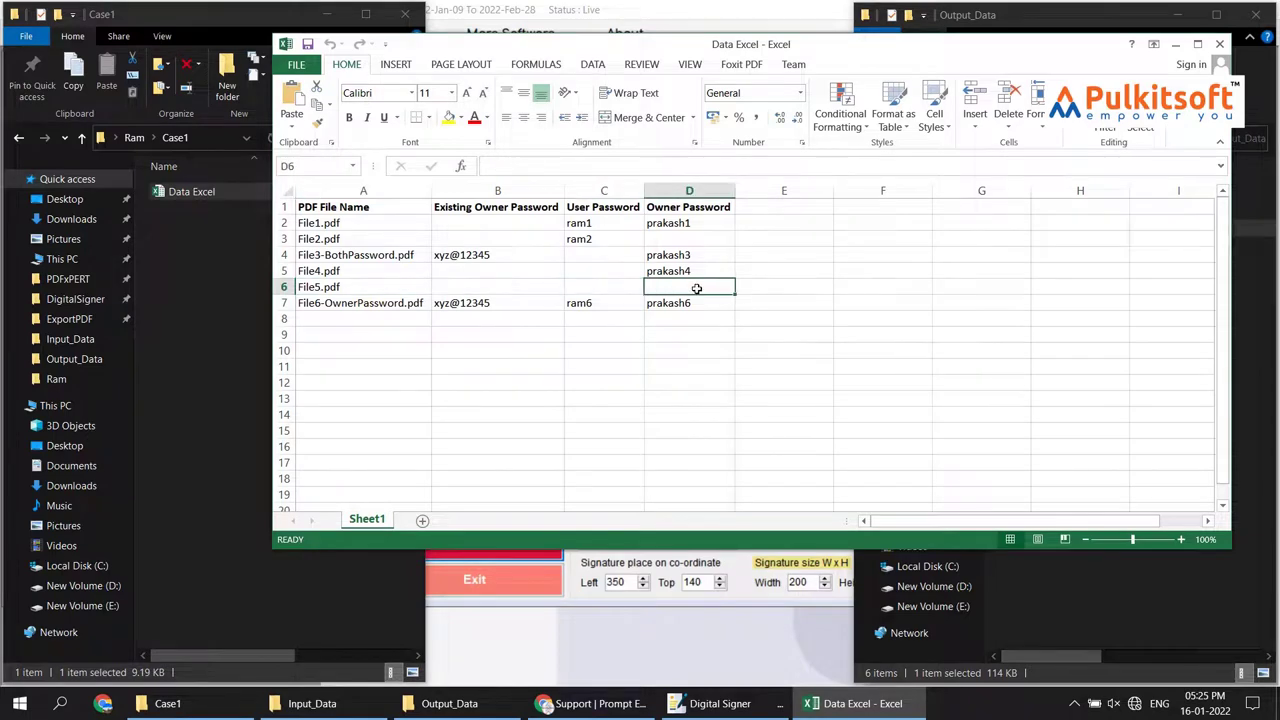
left_click(604, 289)
left_click(684, 289)
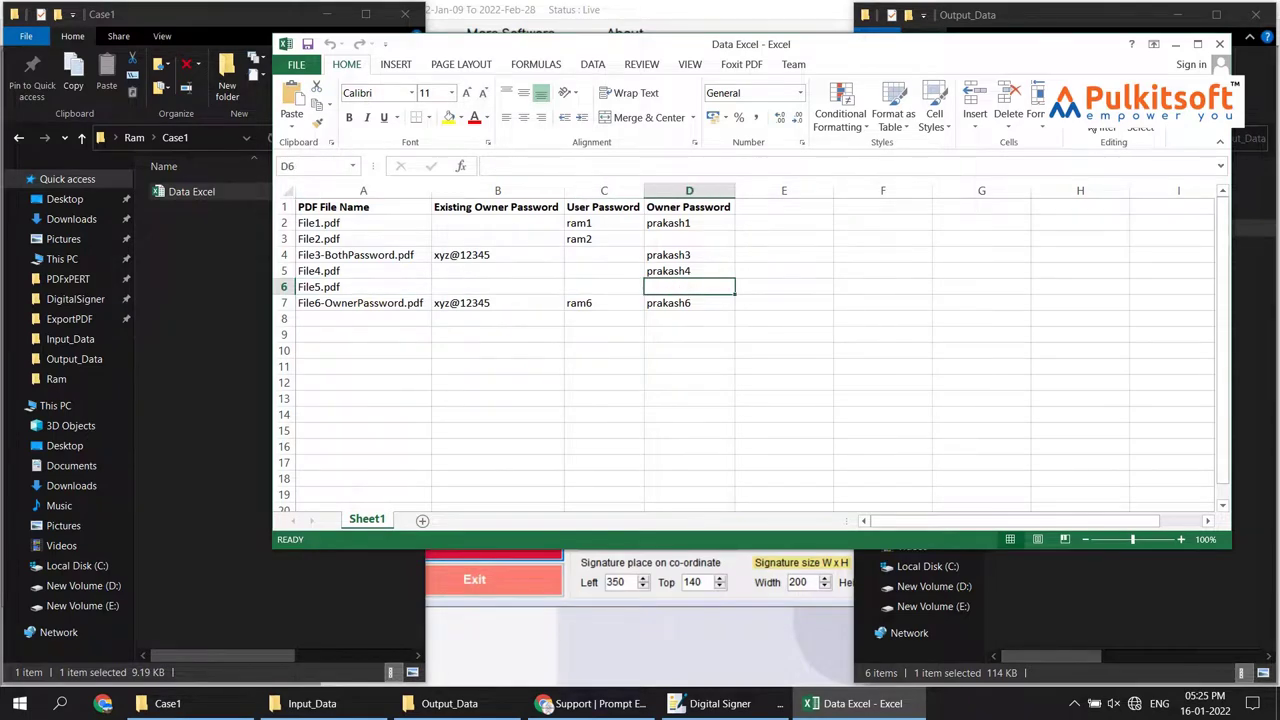
left_click(1175, 44)
Step: Open the signed File5 from Output_Data, inspect its signature, and close the PDF
left_click(1052, 265)
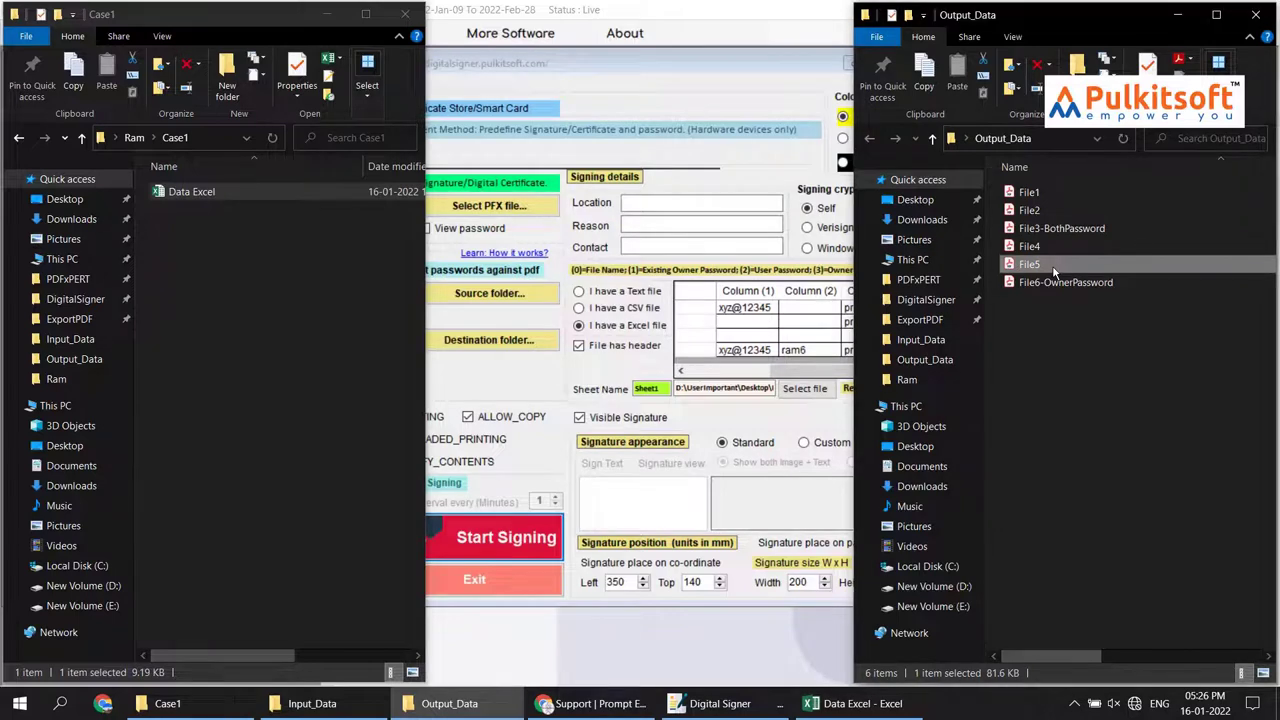
double_click(1053, 268)
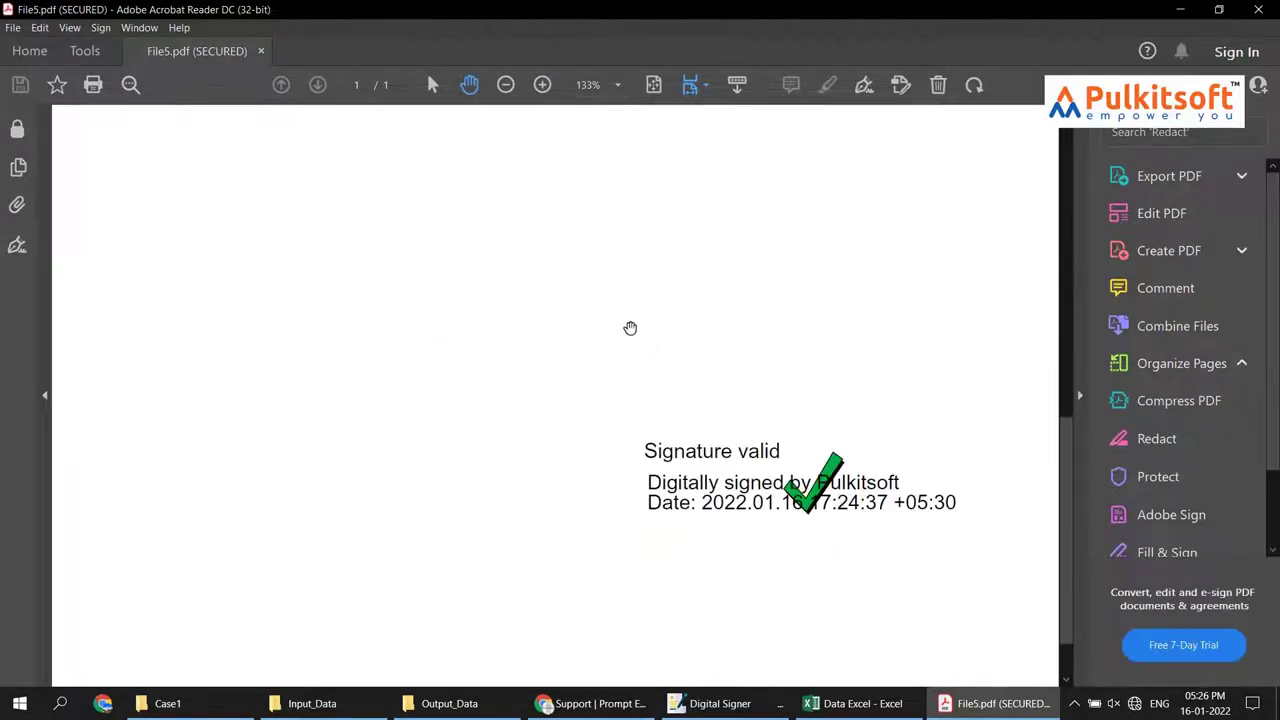
left_click(1249, 17)
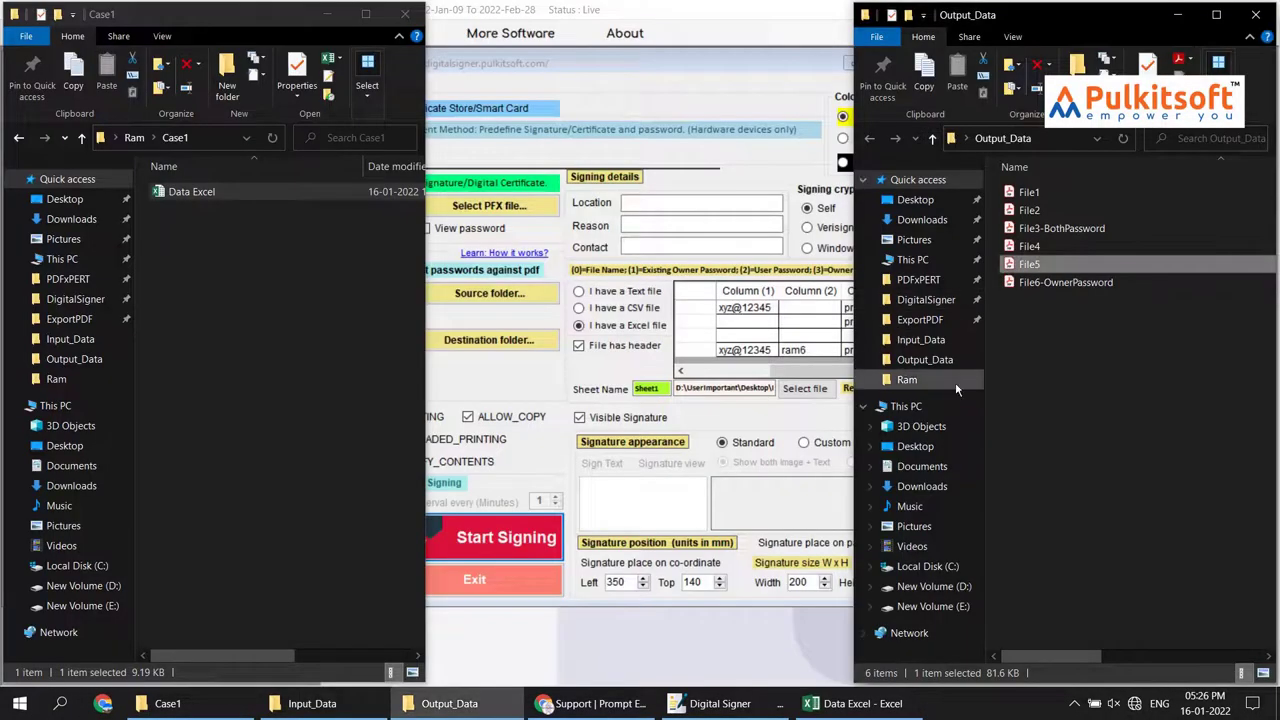
Step: Close the Data Excel workbook and minimize the Case1 and Output_Data folder windows
left_click(888, 704)
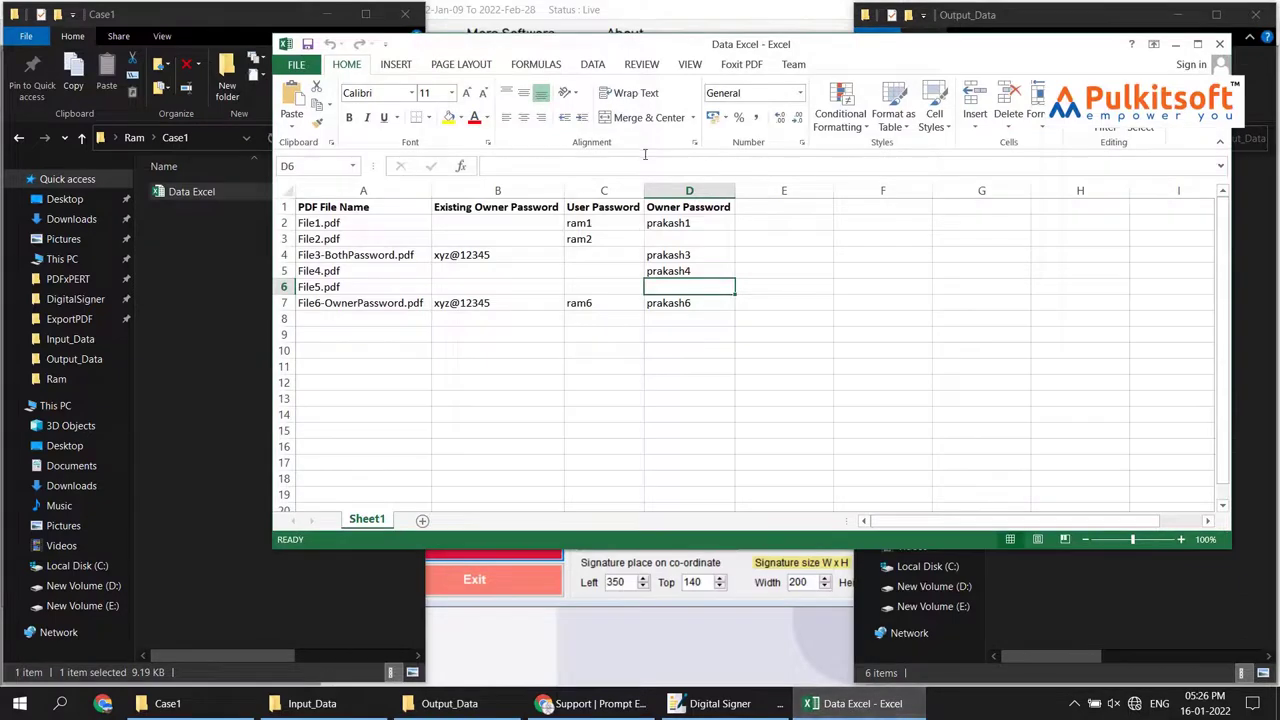
left_click(1218, 46)
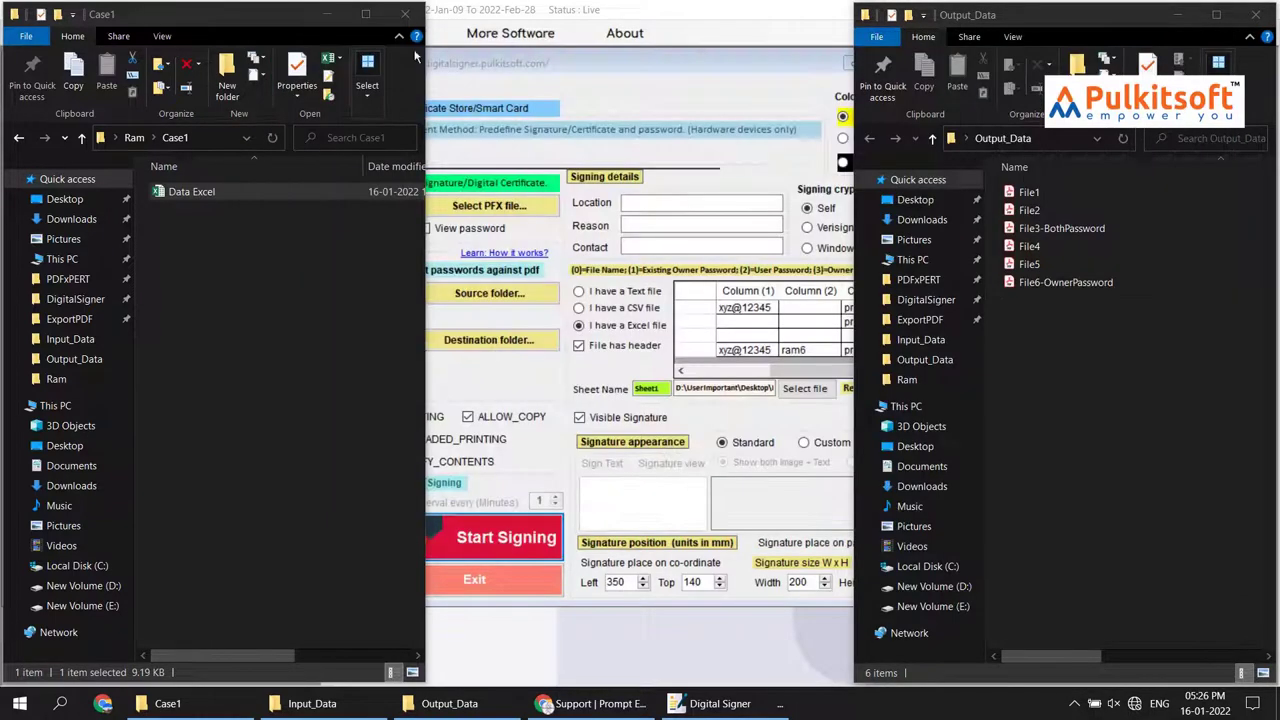
left_click(329, 14)
left_click(1181, 15)
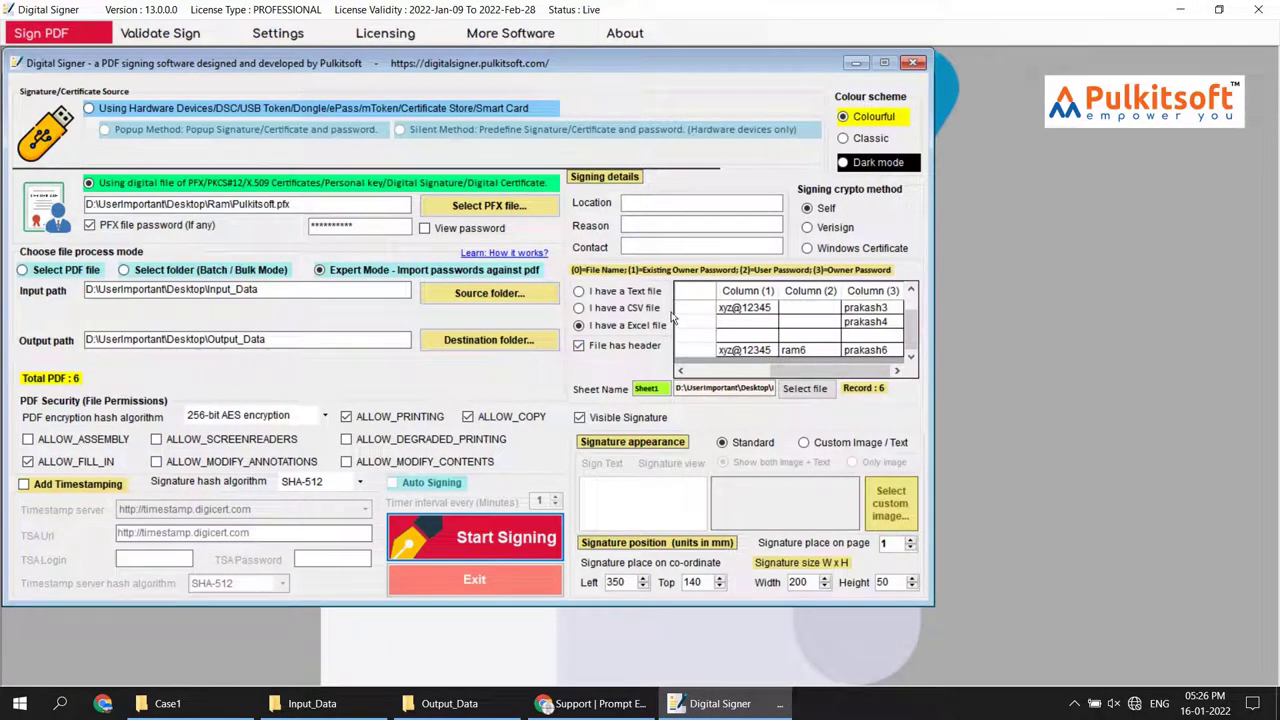
Step: Switch to Chrome and read the Components requirement for Expert Mode on the Digital Signer download page, and return to Digital Signer
left_click(636, 711)
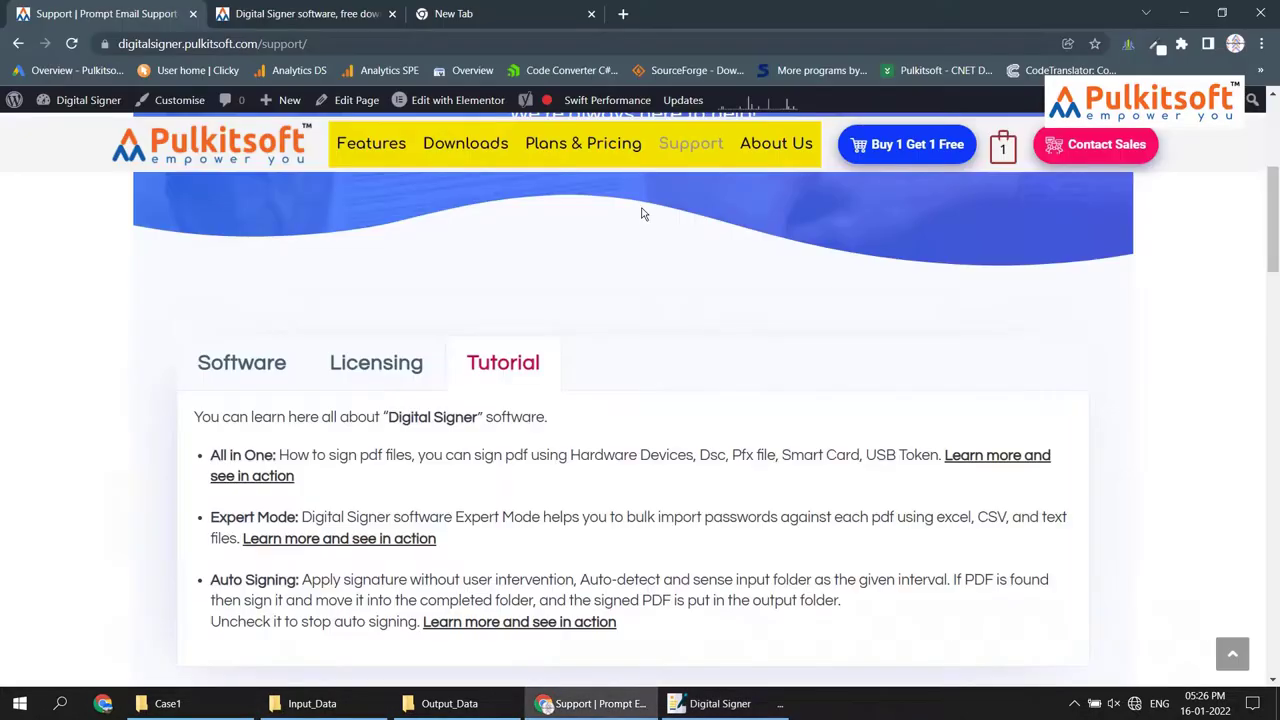
left_click(265, 12)
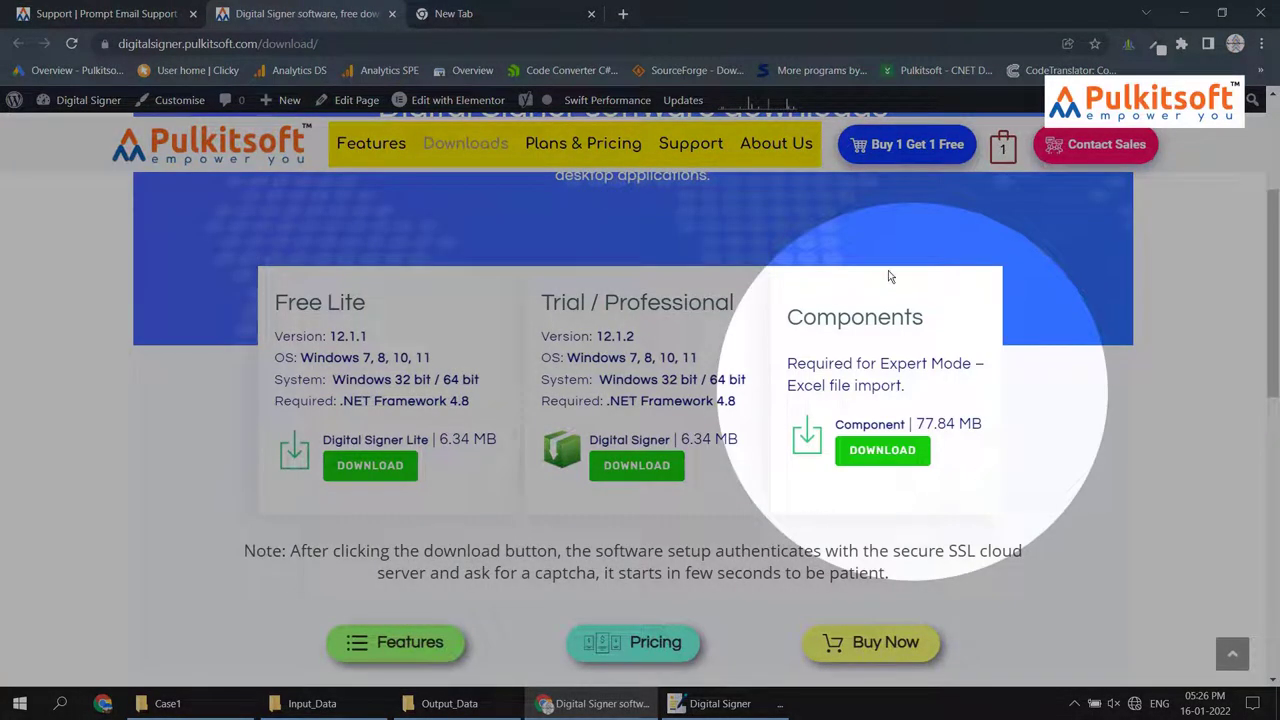
left_click_drag(787, 363, 1031, 432)
left_click(1145, 476)
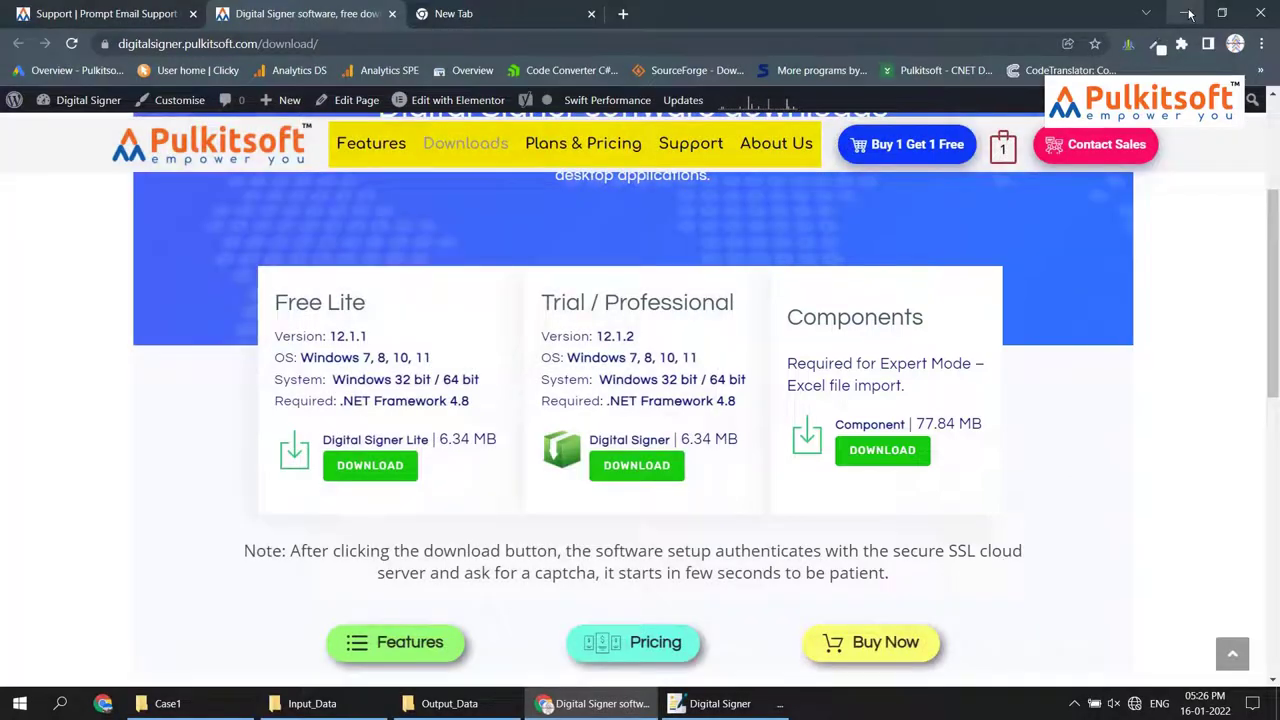
left_click(1182, 13)
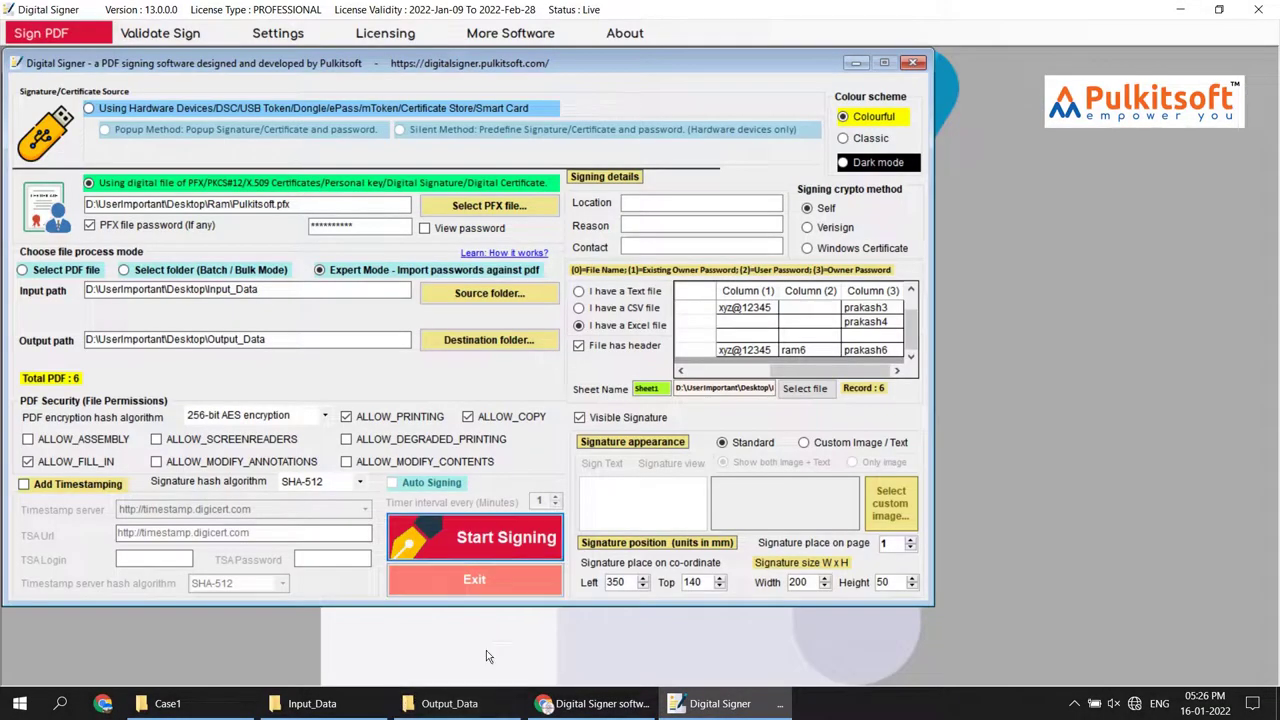
Step: Show the Input_Data and Output_Data folders together to compare the source PDFs with the signed files
left_click(357, 700)
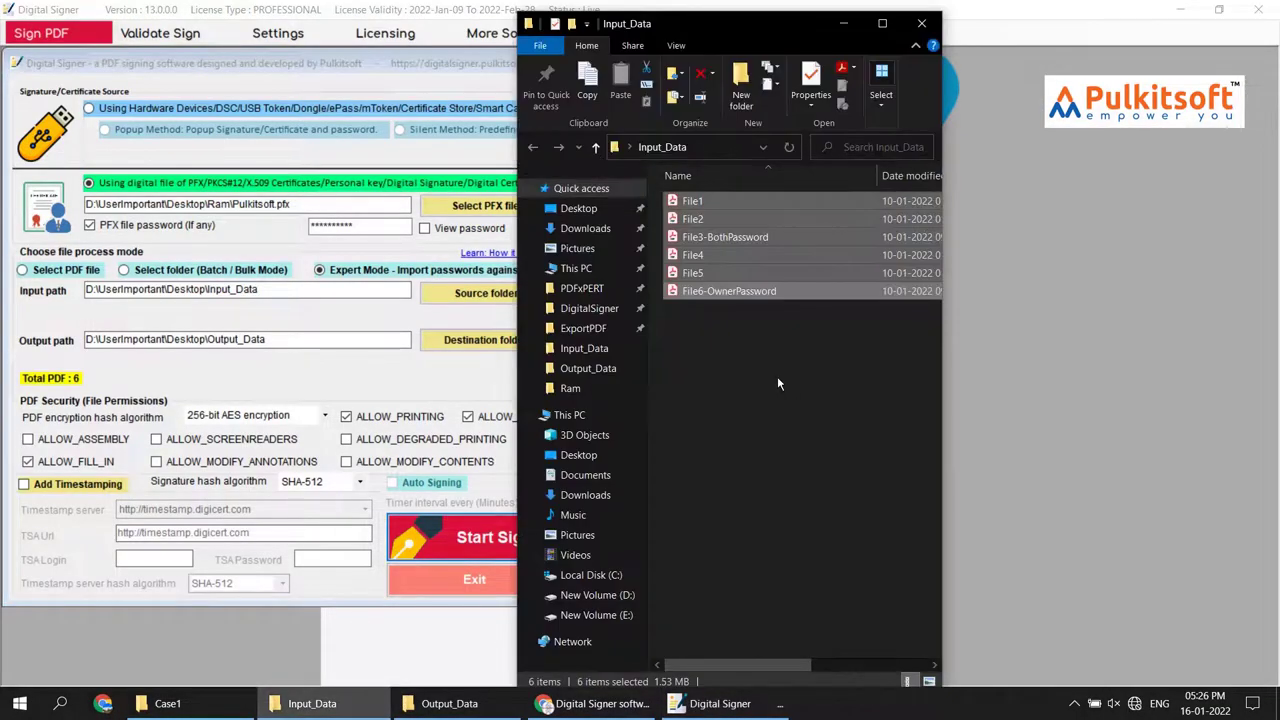
left_click(757, 412)
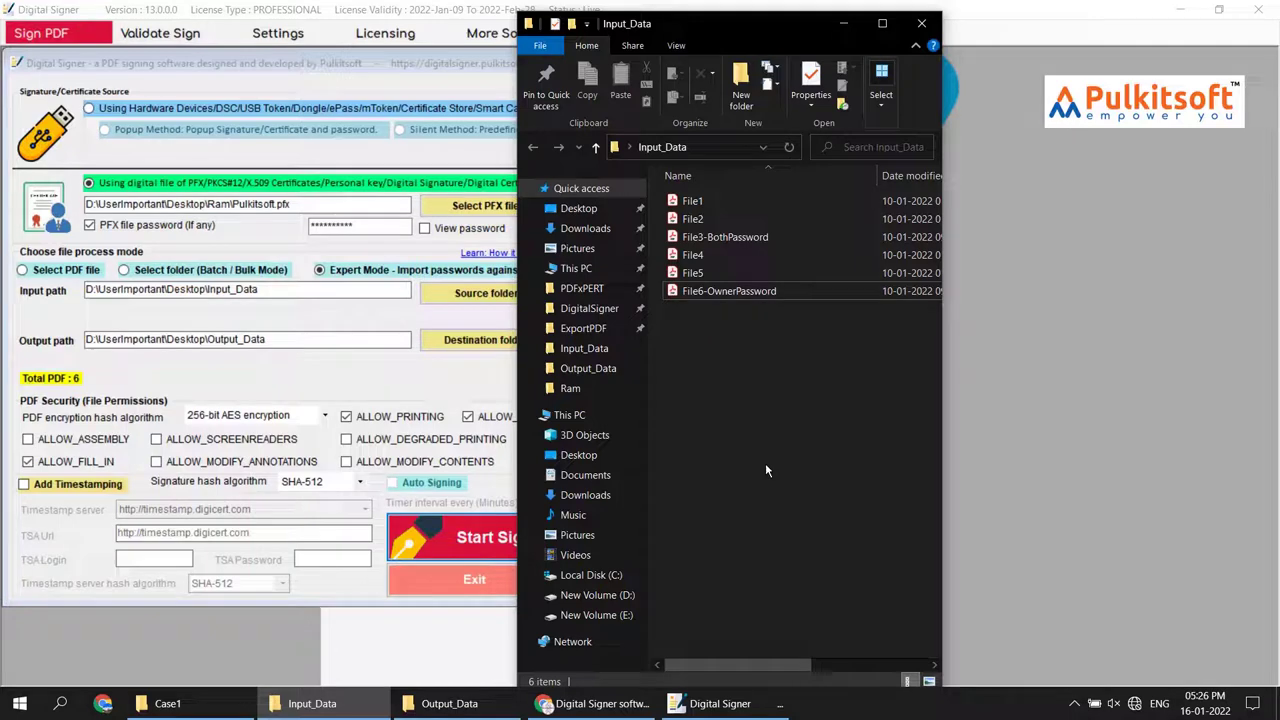
mouse_move(451, 714)
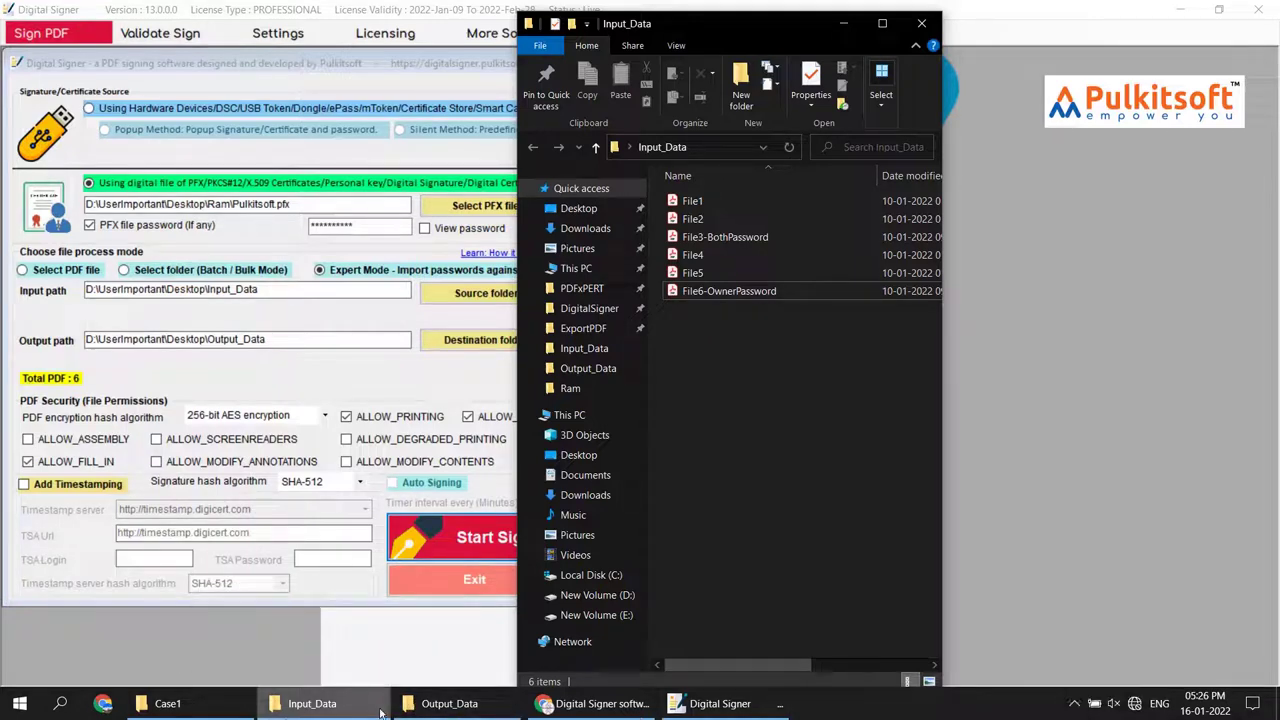
left_click_drag(801, 424, 775, 355)
left_click(449, 703)
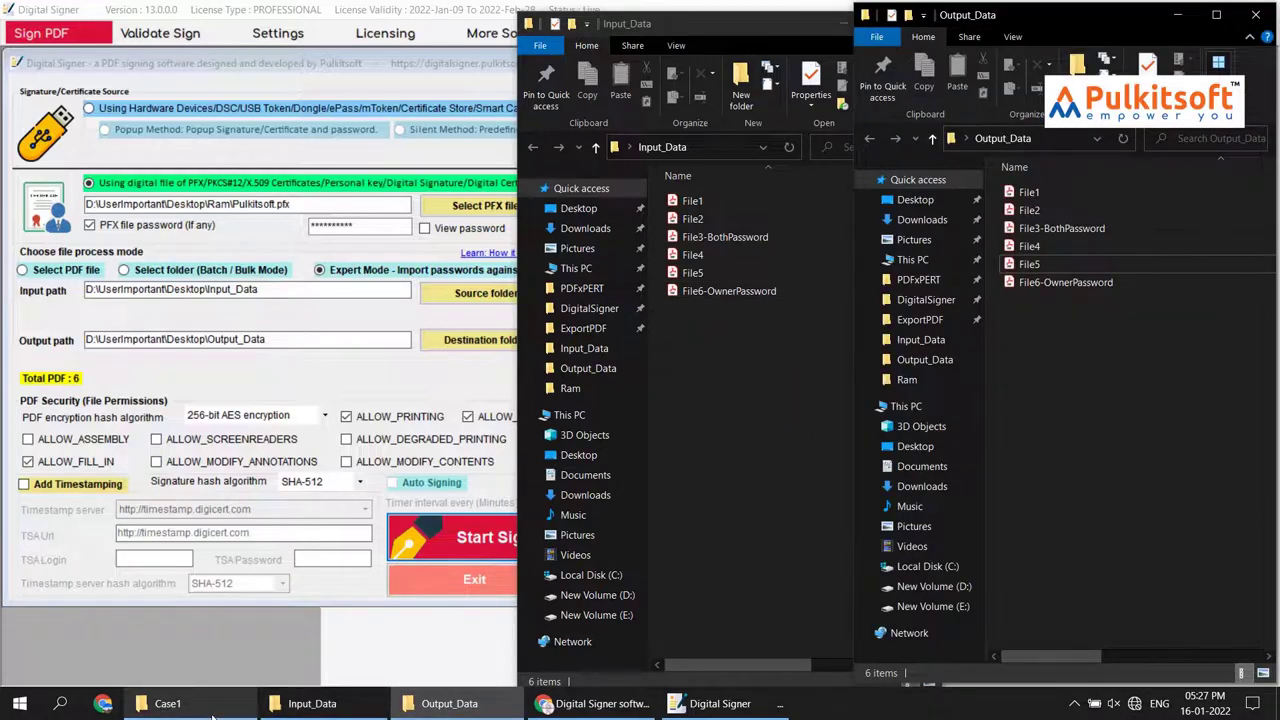
Step: Bring up the Case1 folder and open the Data Excel workbook
left_click(167, 703)
left_click(196, 194)
double_click(196, 194)
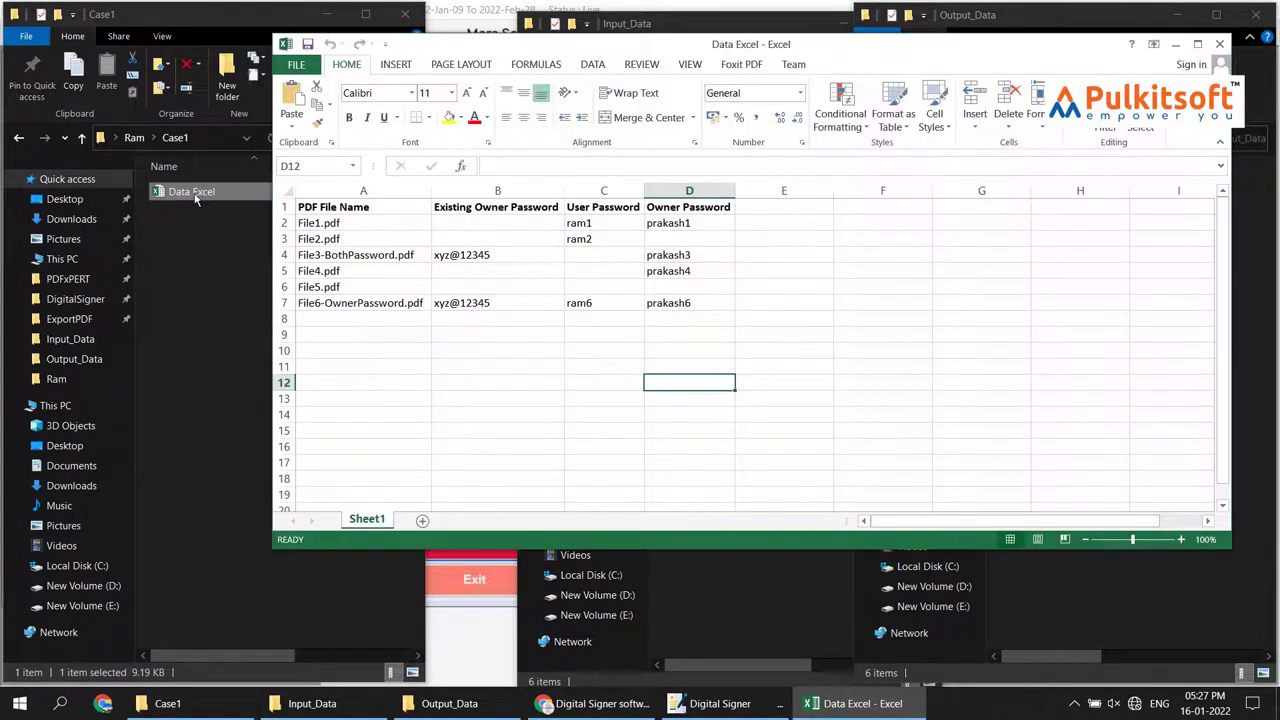
Step: Look over the Data Excel password table and switch to Digital Signer to view the Expert Mode options
left_click(713, 291)
left_click(726, 304)
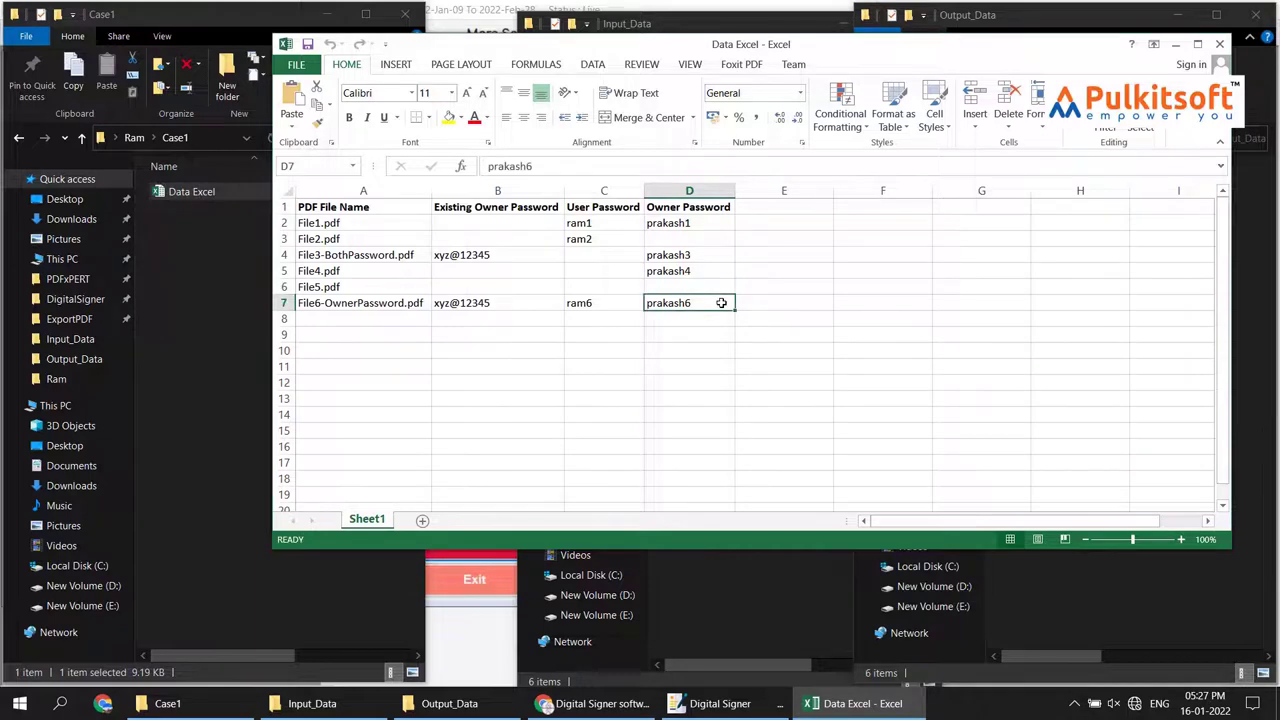
left_click(712, 703)
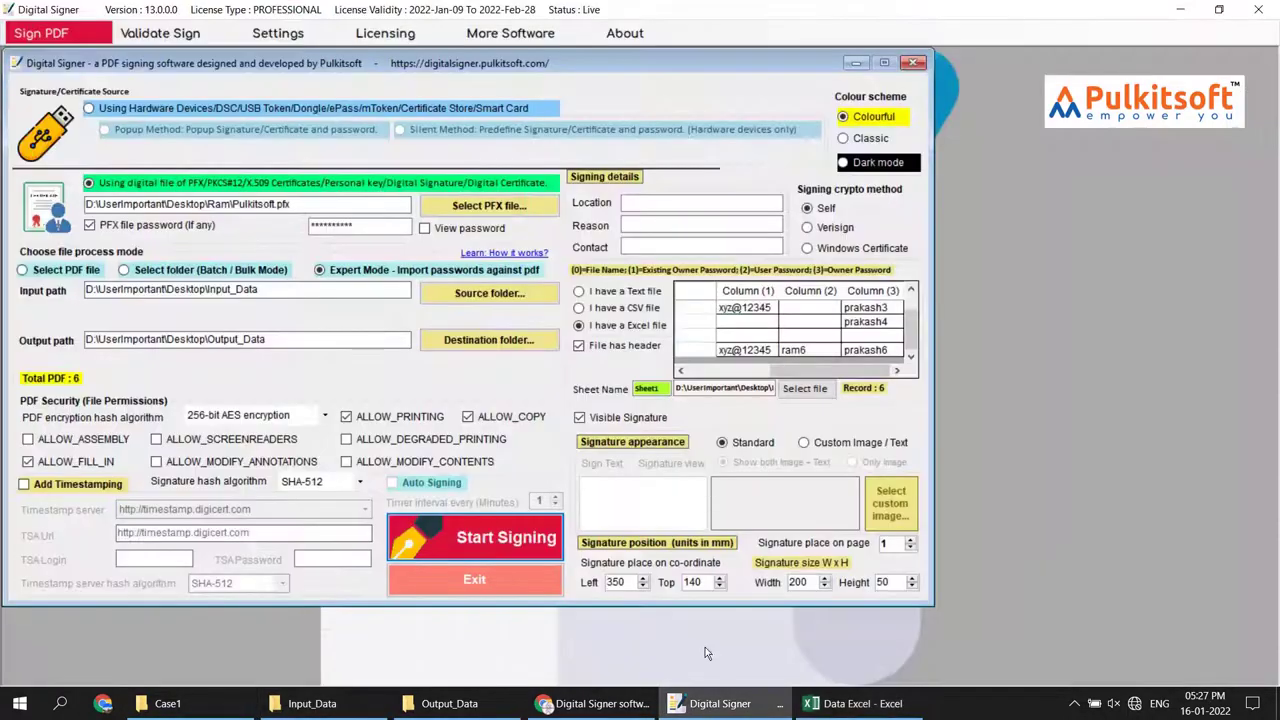
mouse_move(490, 280)
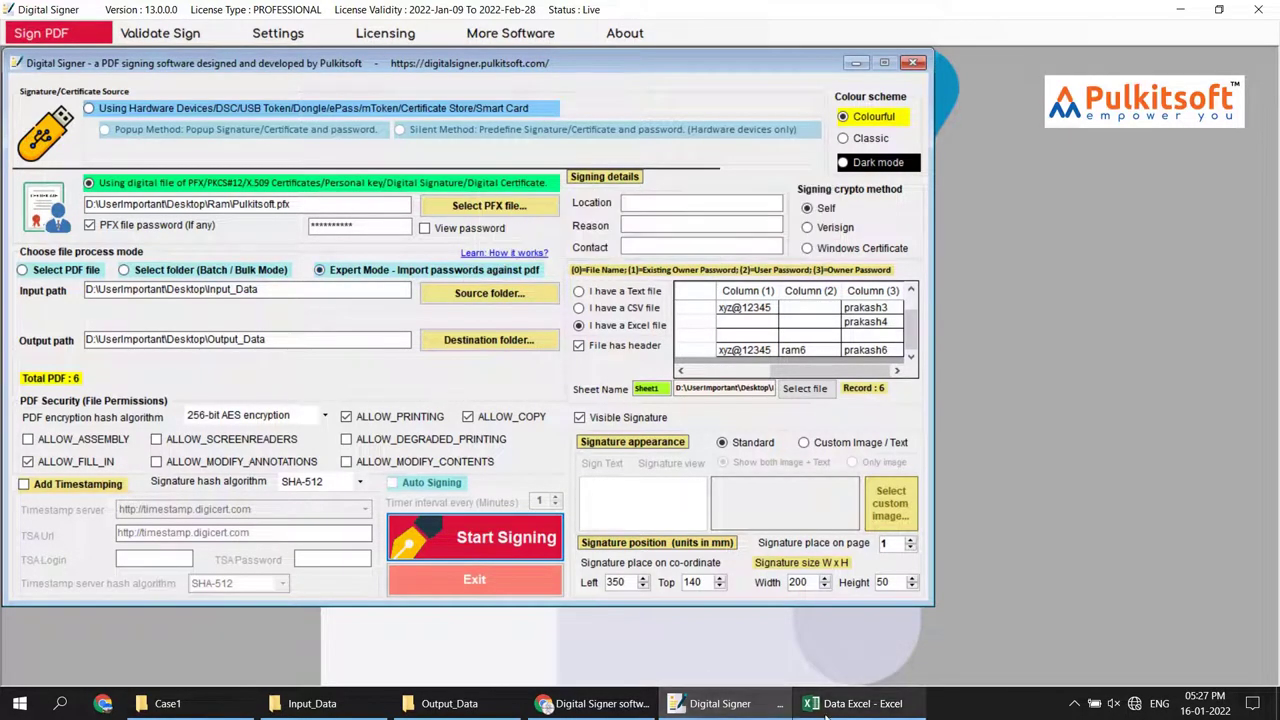
Step: Copy range A1:D7 with the file names and password columns from Data Excel into a new TextPad document
left_click(860, 703)
left_click(710, 330)
left_click_drag(720, 303, 318, 185)
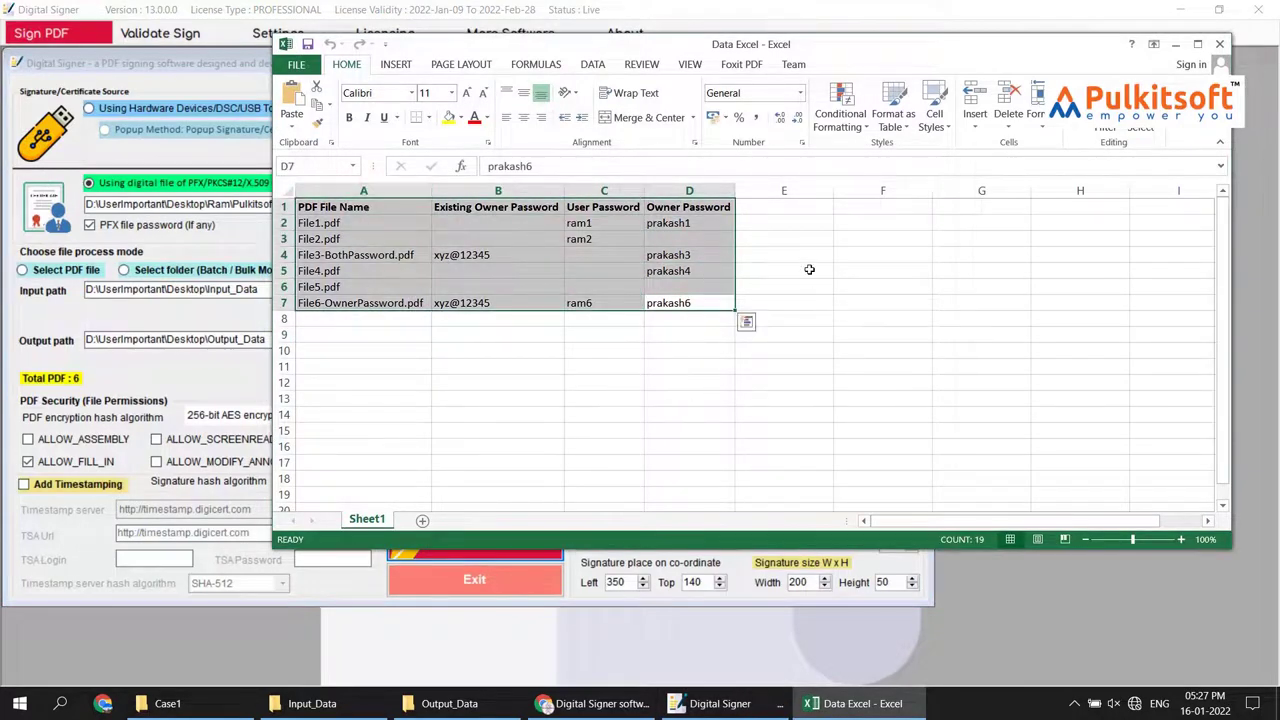
key("ctrl+c")
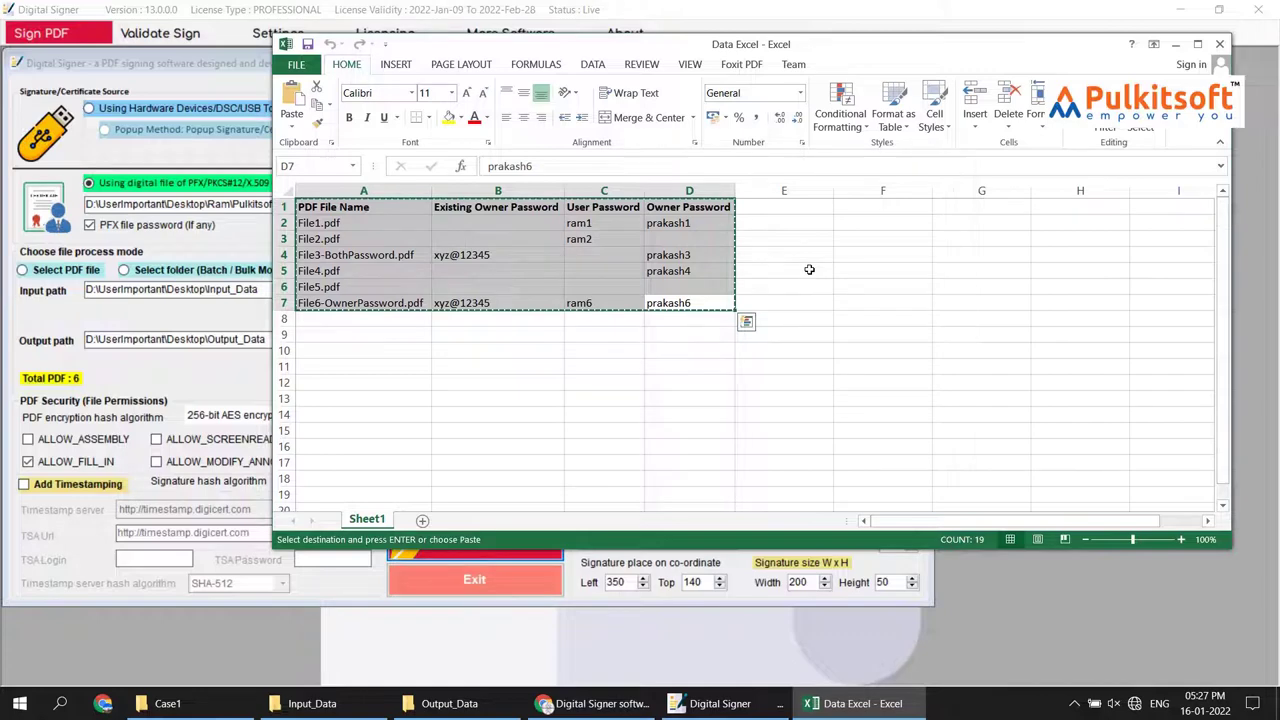
key("super+r")
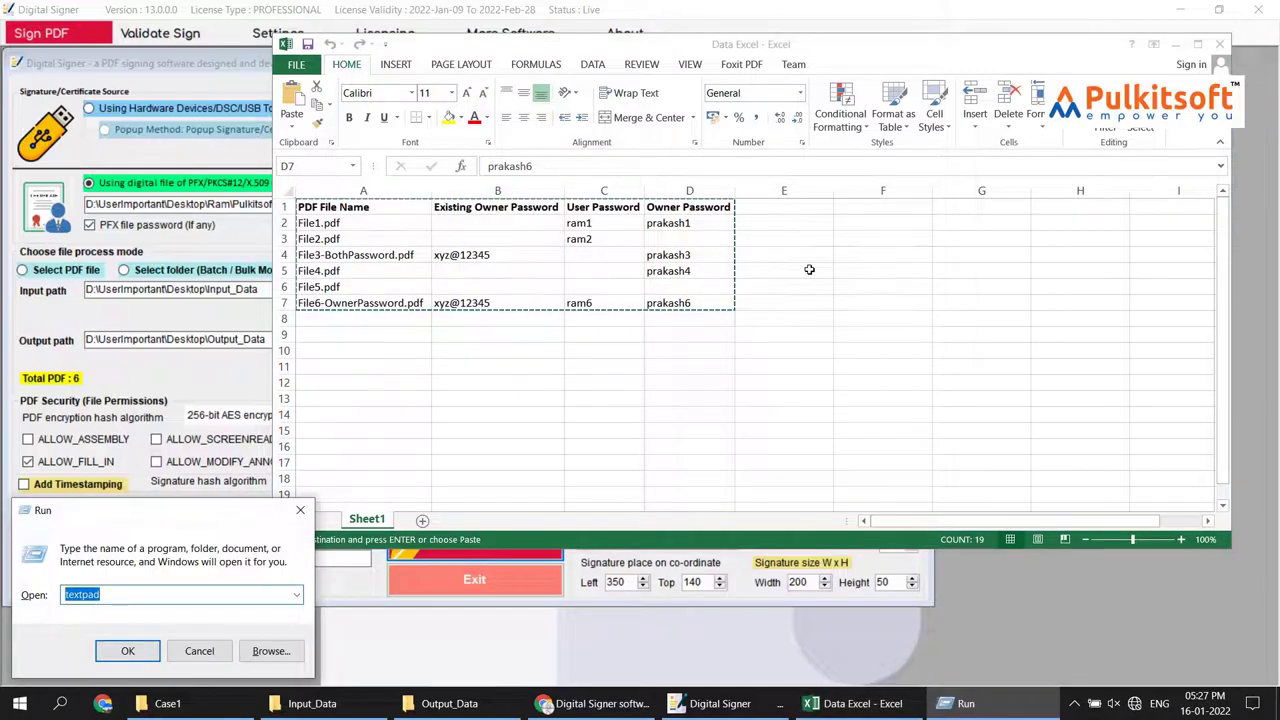
key("Return")
key("ctrl+v")
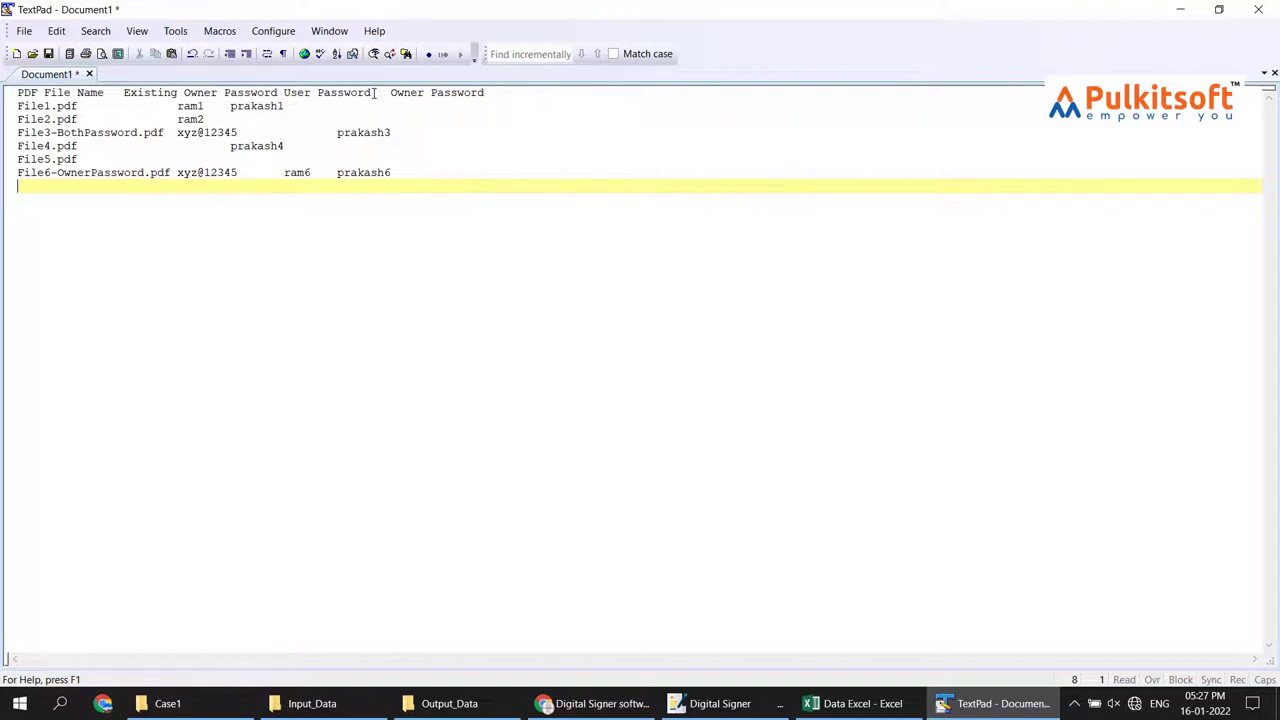
Step: Examine the tab gaps separating the columns in the header, File3-BothPassword and File6-OwnerPassword rows
left_click_drag(371, 92, 389, 92)
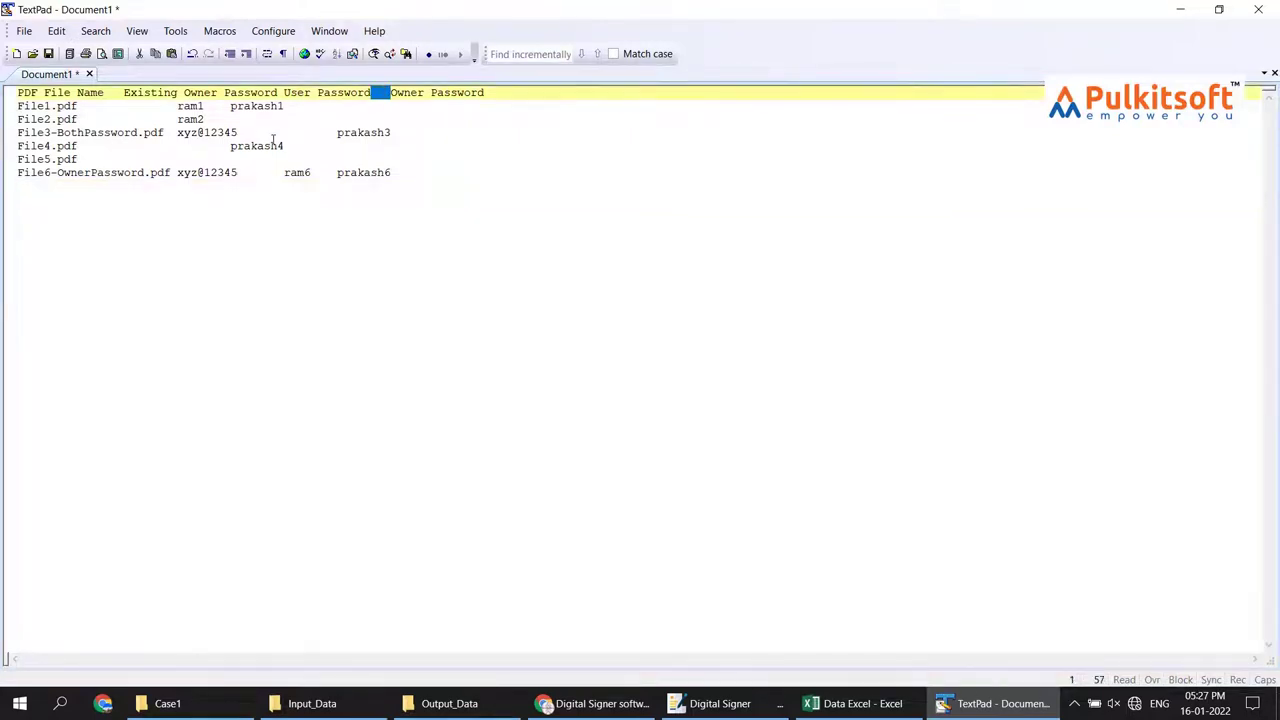
left_click_drag(236, 132, 325, 132)
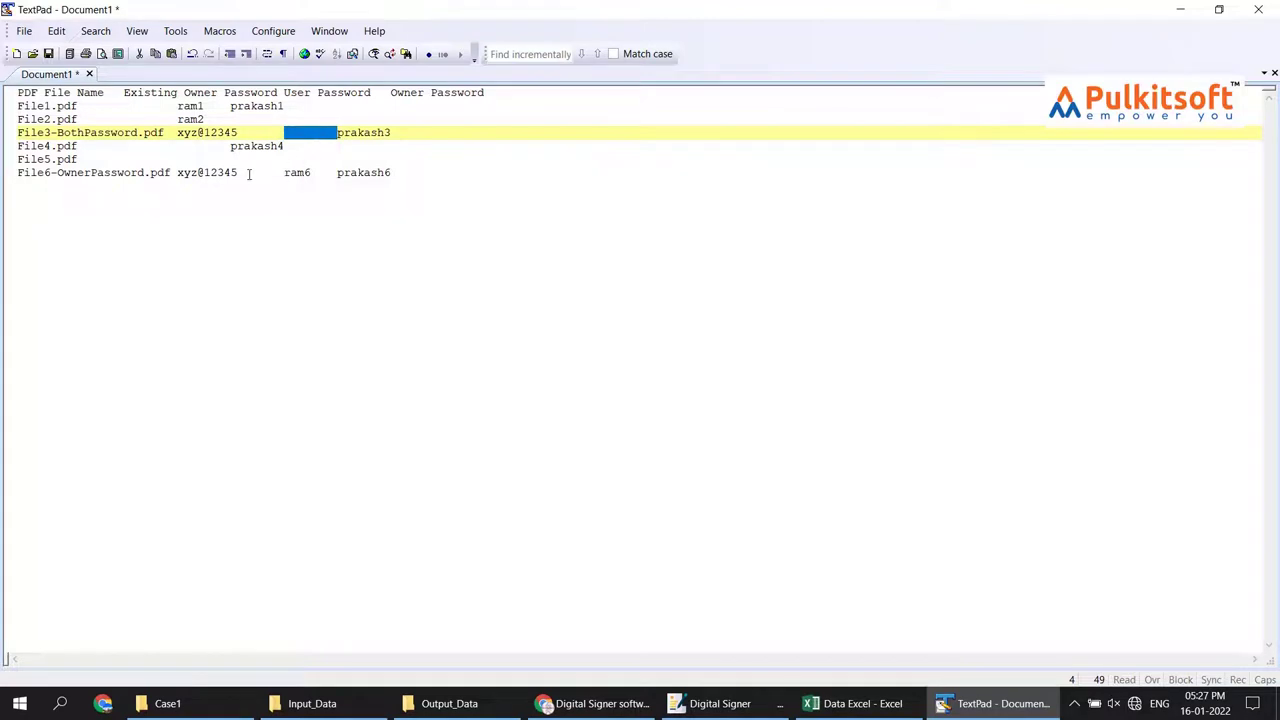
left_click_drag(239, 172, 285, 172)
left_click(311, 223)
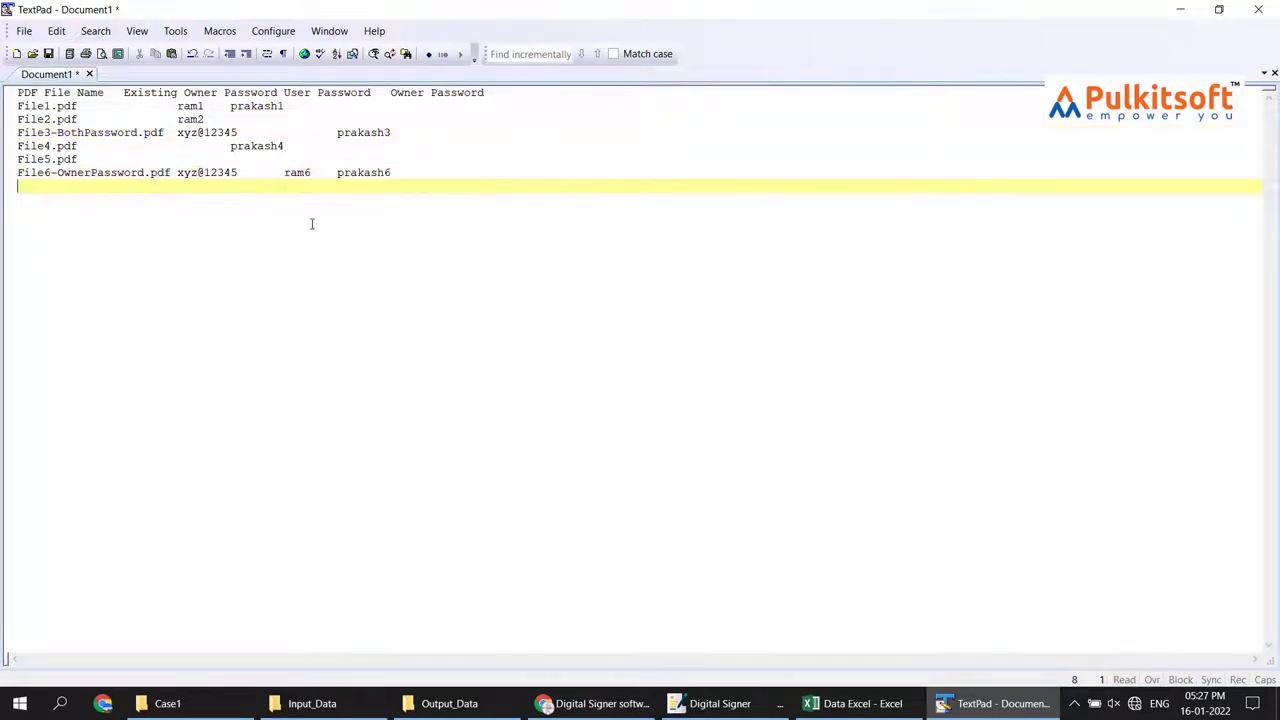
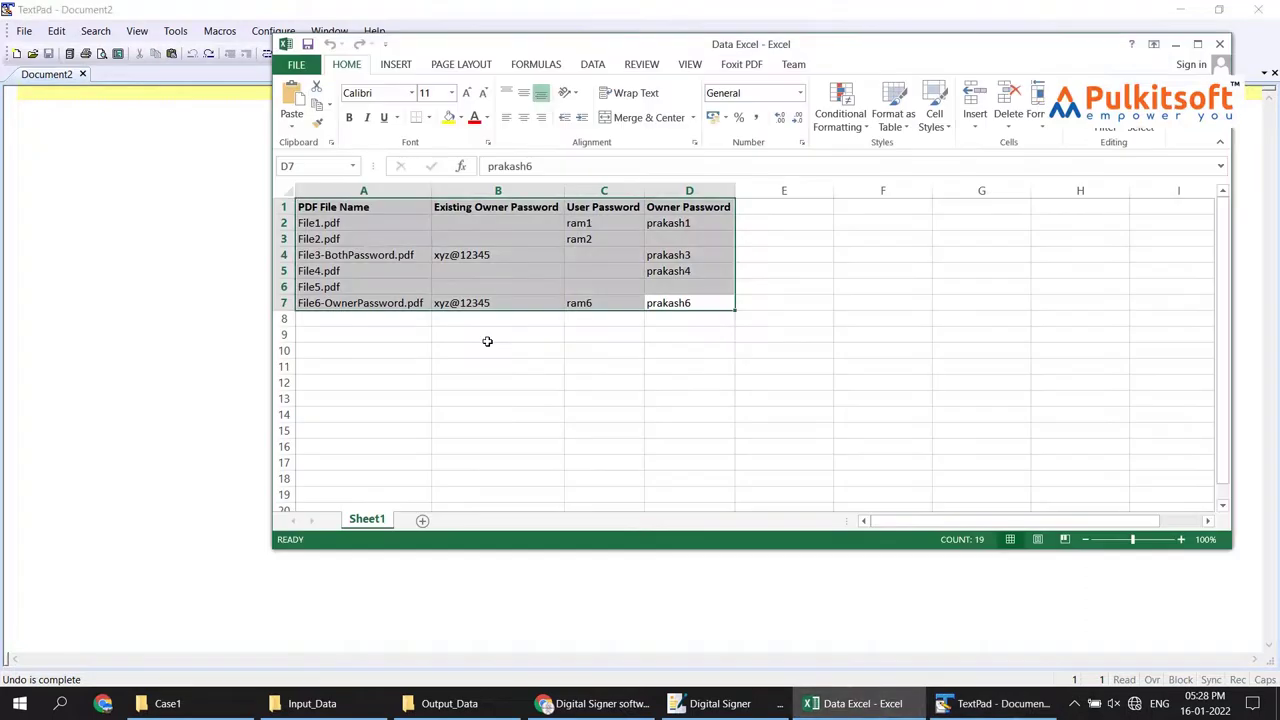
Step: Copy the Data Excel table with its password columns again and paste it into the empty TextPad document
key("ctrl+c")
left_click(2, 165)
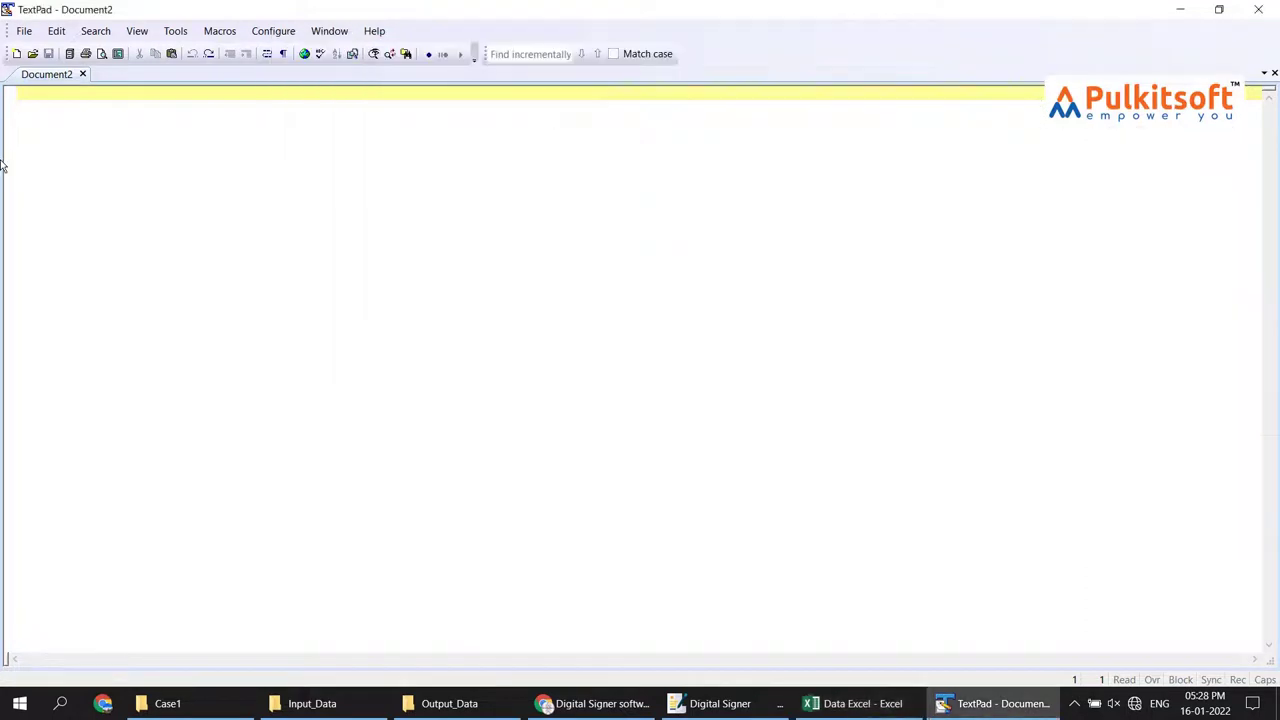
key("ctrl+v")
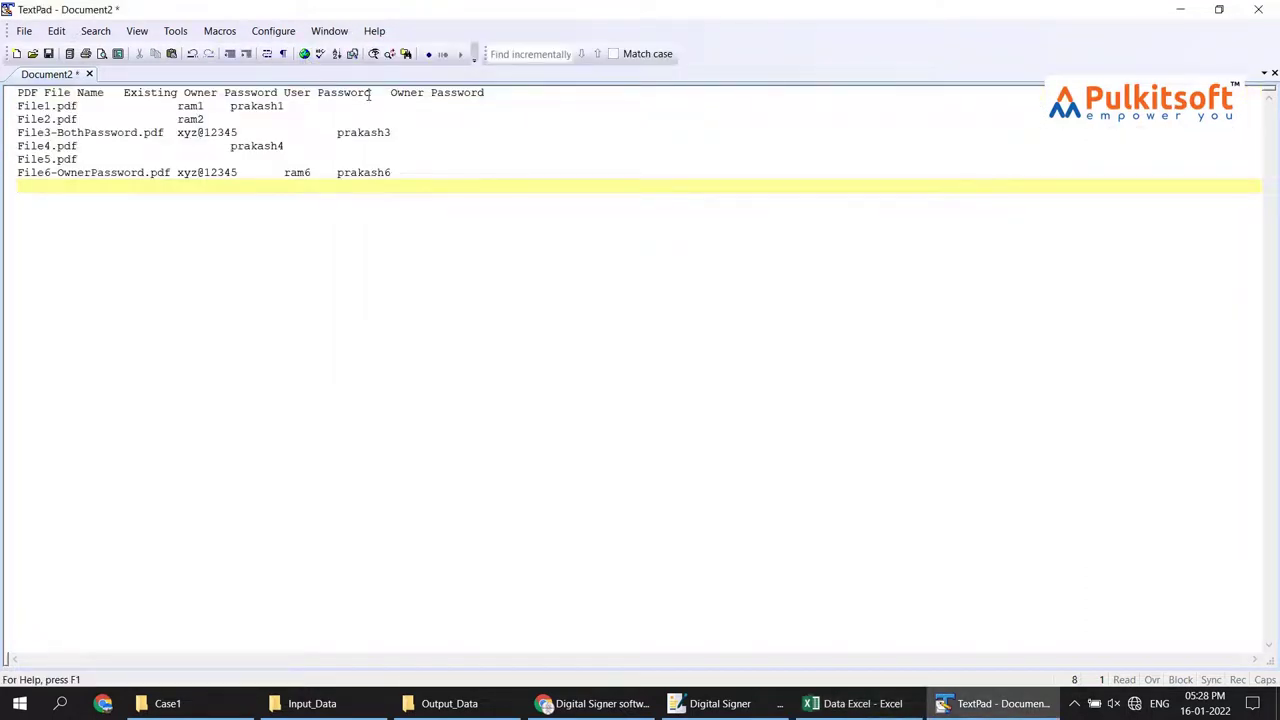
Step: Replace every tab separator in the document with the pipe character |
left_click_drag(371, 92, 390, 92)
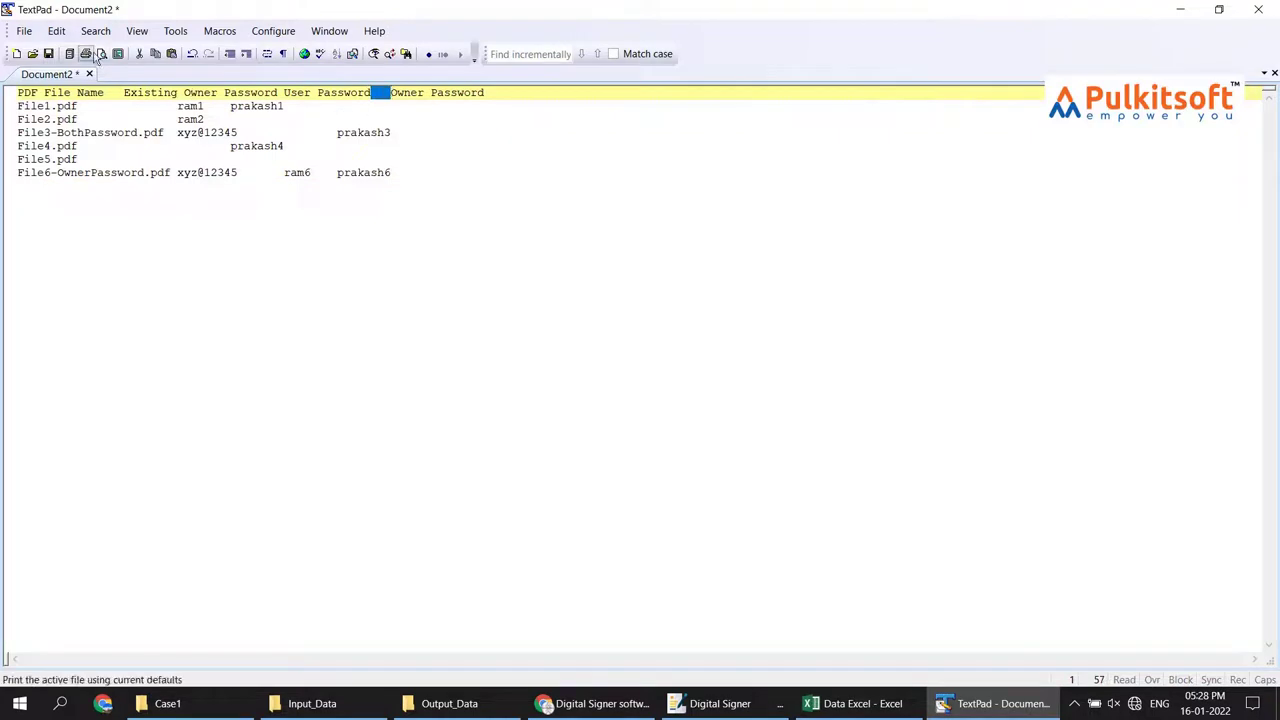
left_click(56, 31)
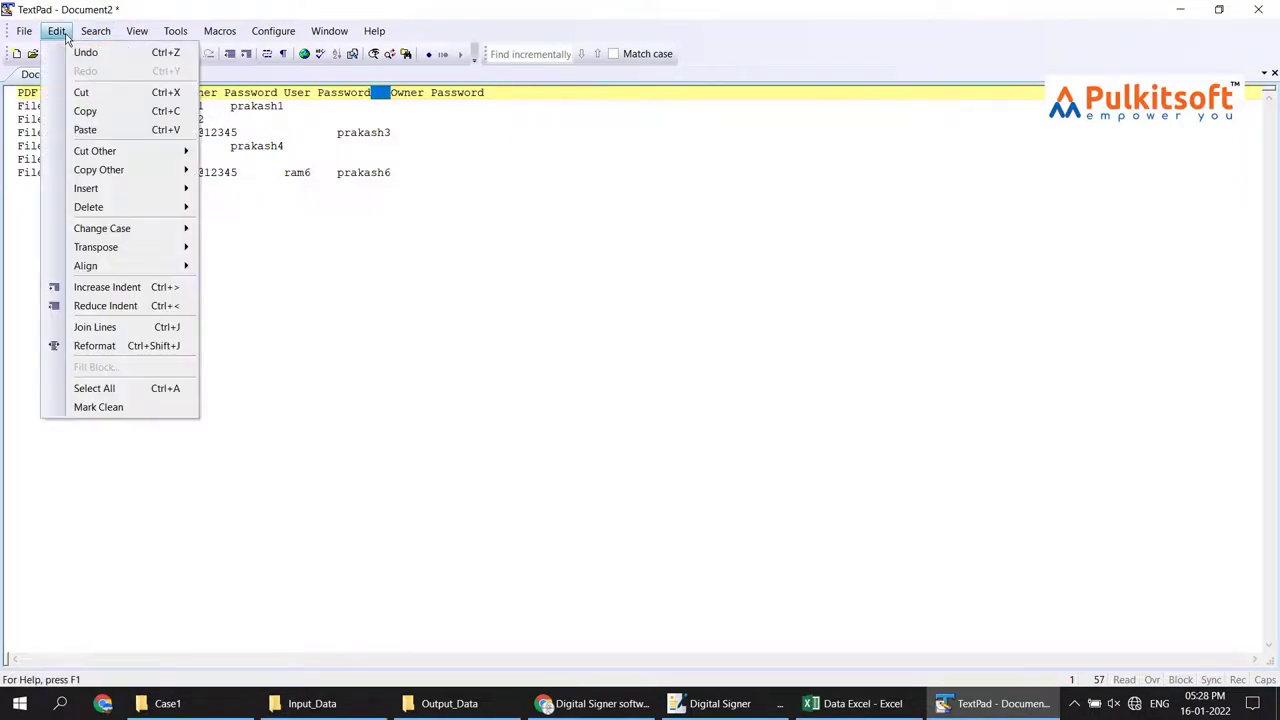
mouse_move(117, 176)
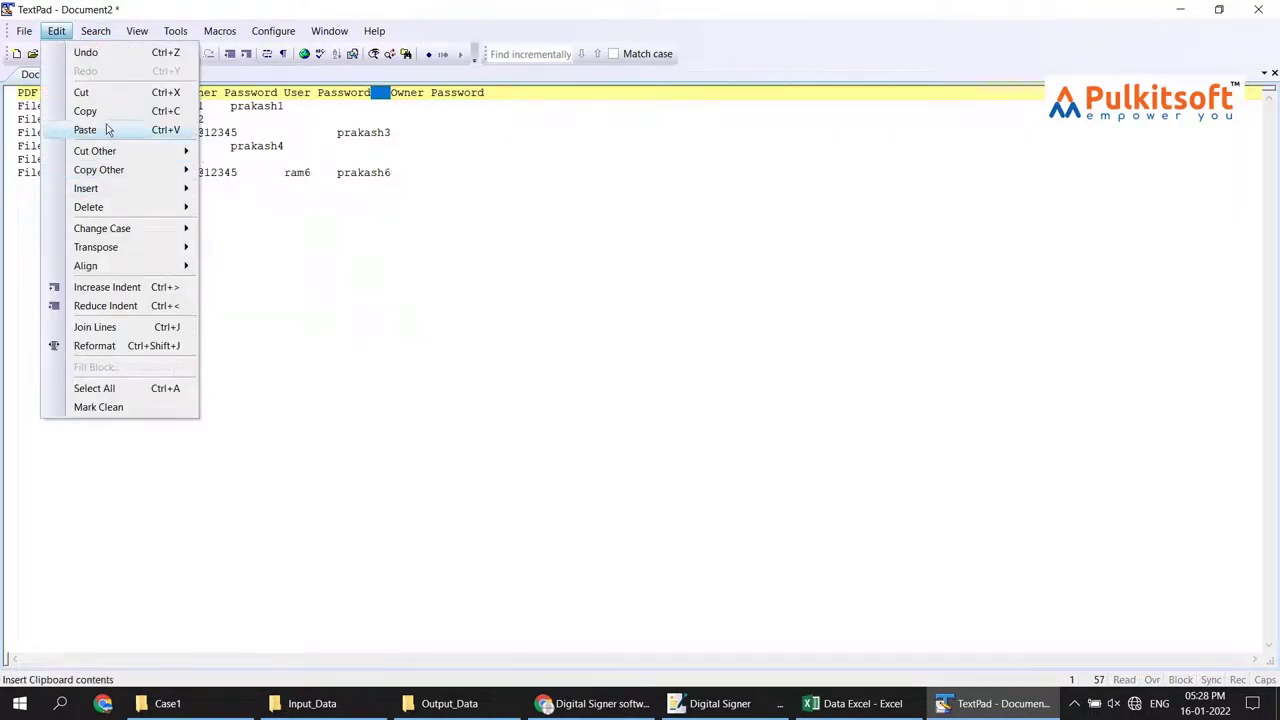
mouse_move(95, 31)
left_click(127, 148)
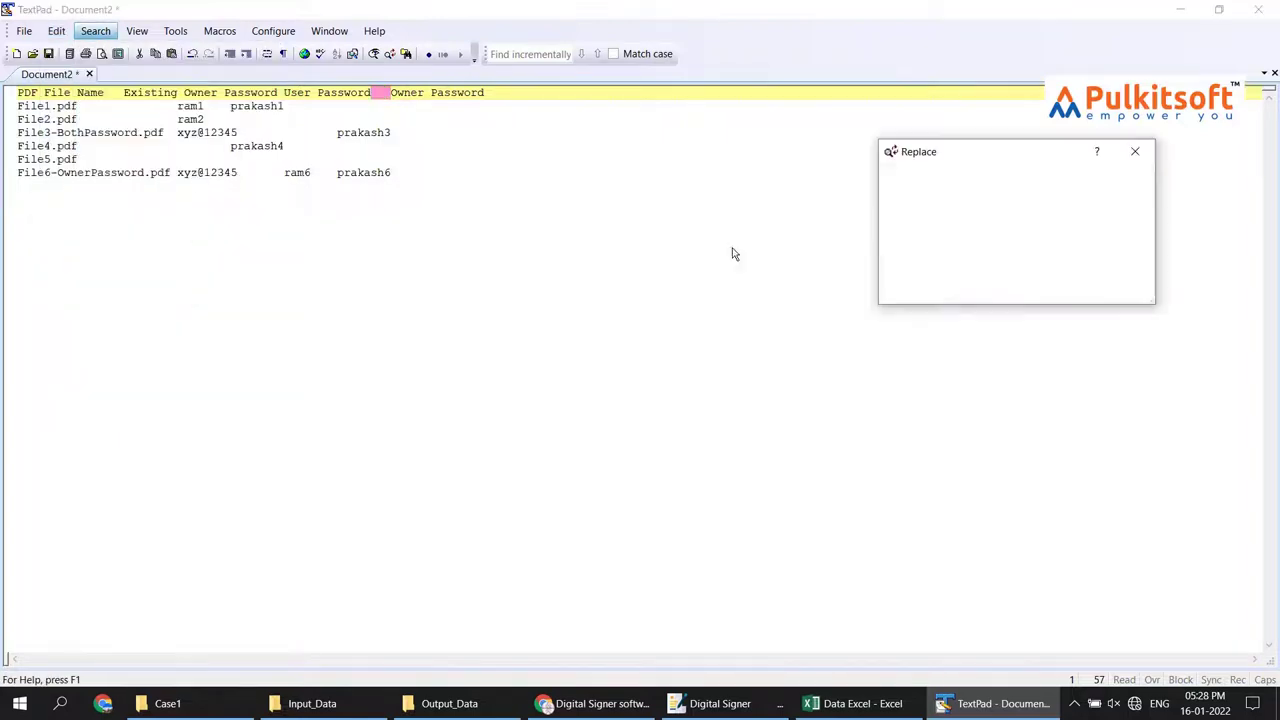
left_click(977, 202)
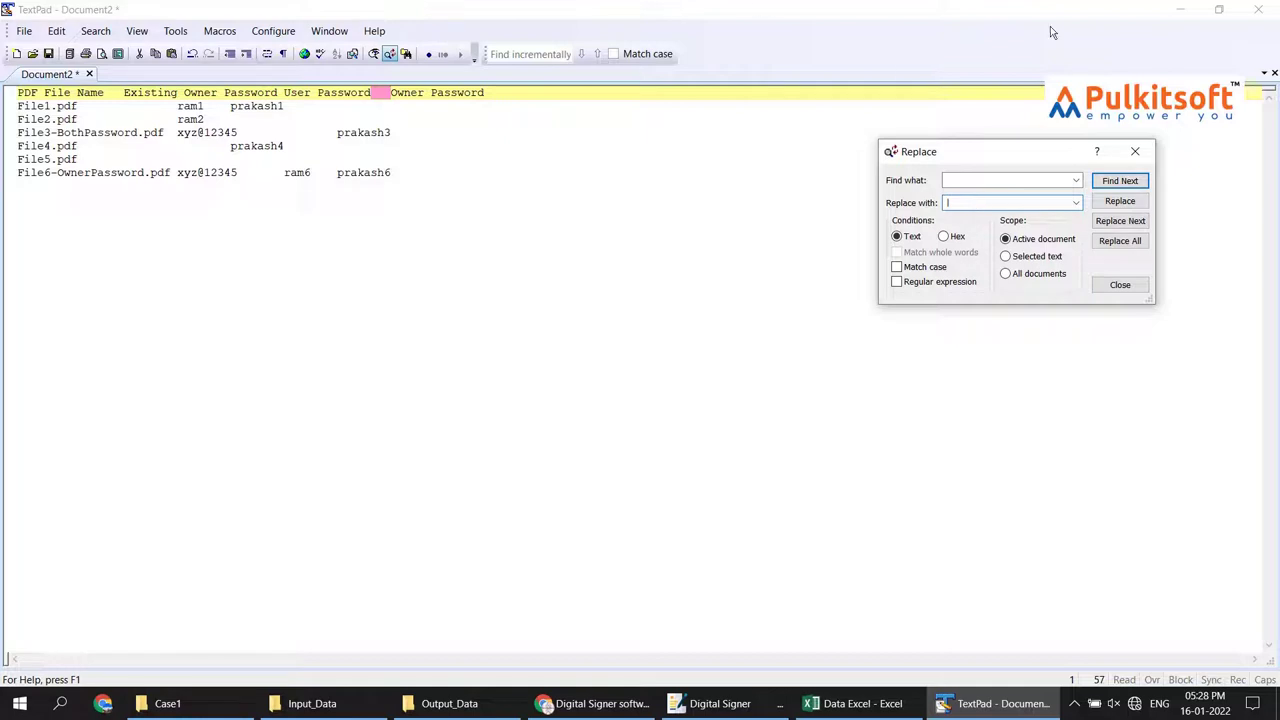
left_click(1120, 240)
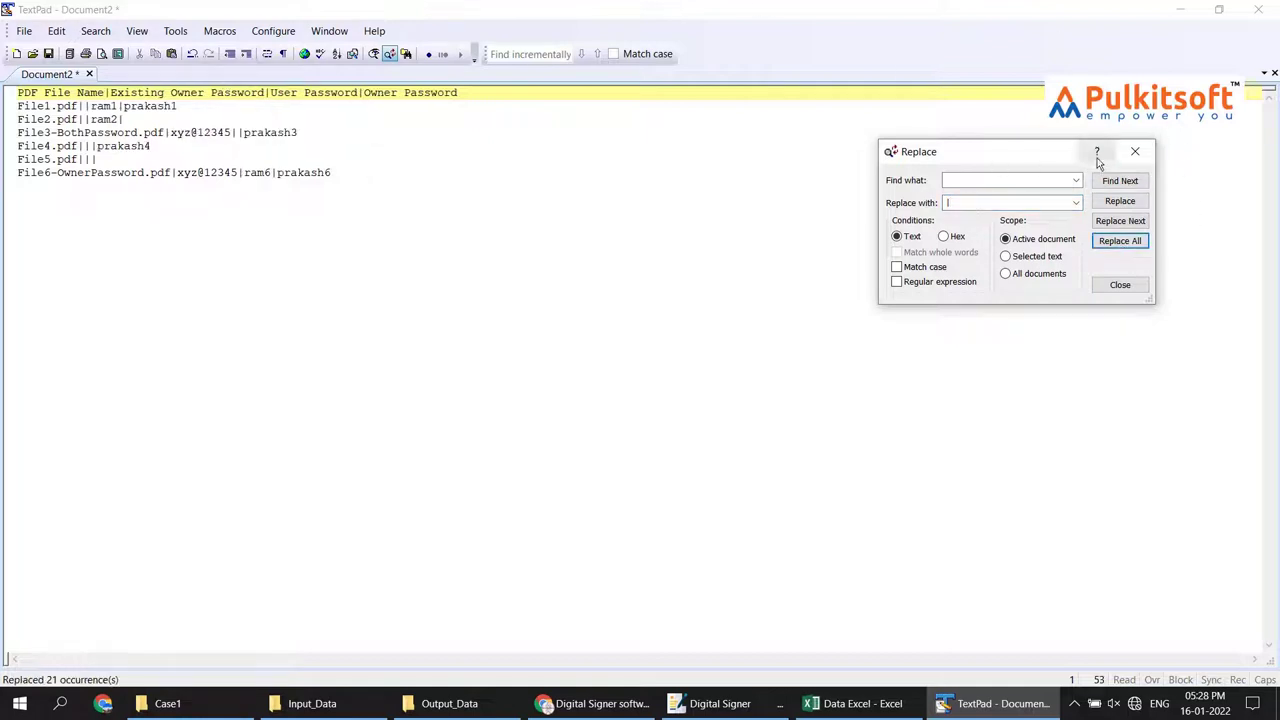
left_click(1134, 153)
Step: Save the pipe-delimited text as Data Pipe in the Case1 folder
left_click(48, 54)
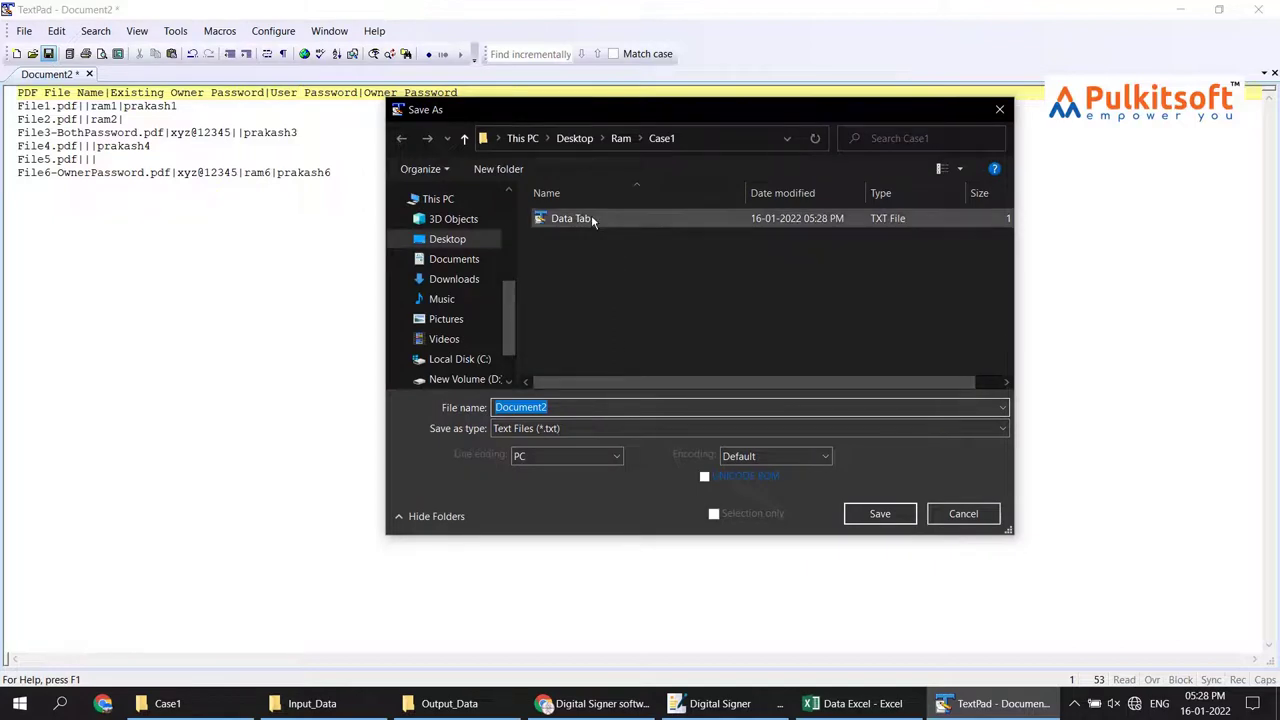
left_click(591, 218)
left_click(606, 407)
left_click(605, 408)
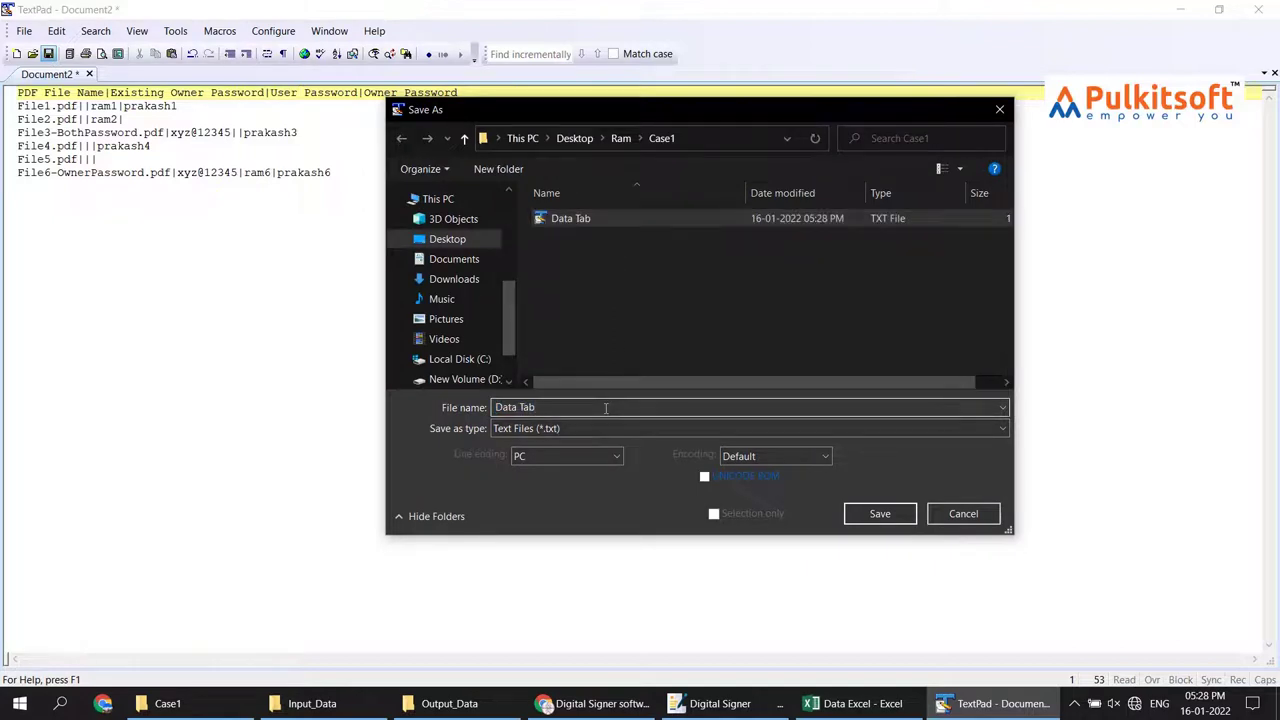
key("BackSpace")
key("BackSpace")
key("BackSpace")
type("P")
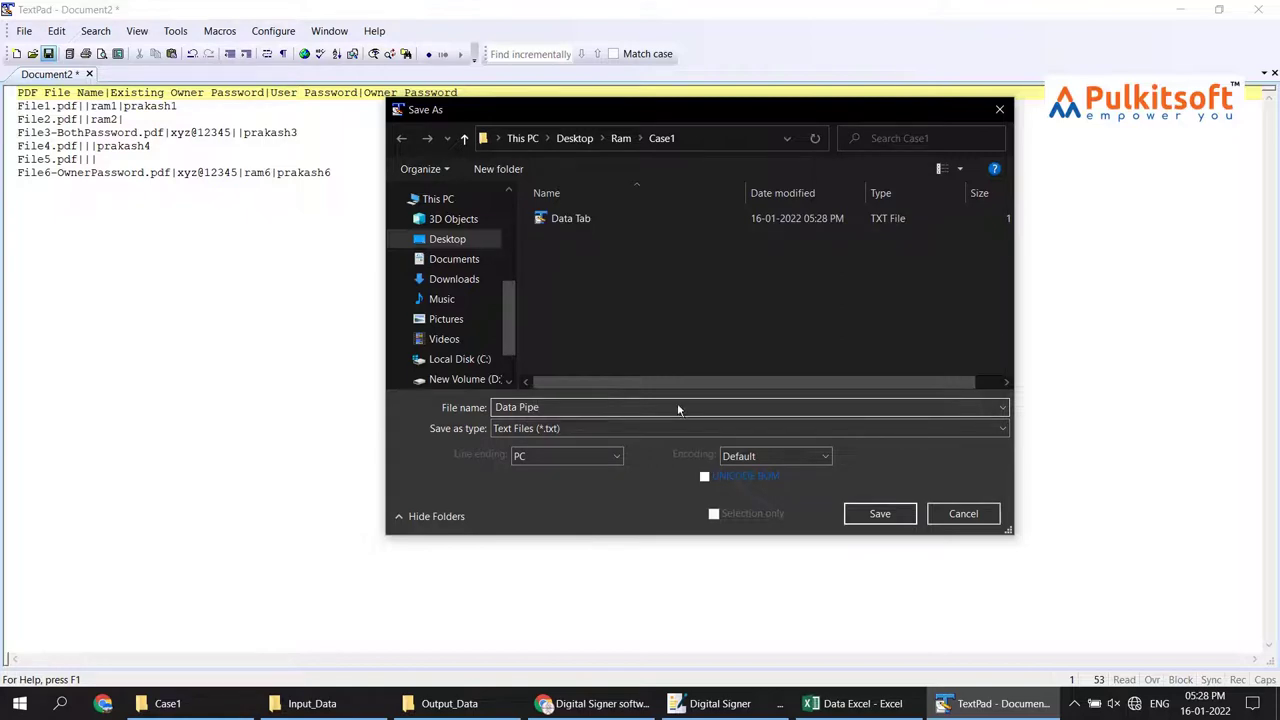
type("ipe")
left_click(879, 513)
Step: Close the Data Excel workbook and set the password import source in Digital Signer to a text file
key("alt+Tab")
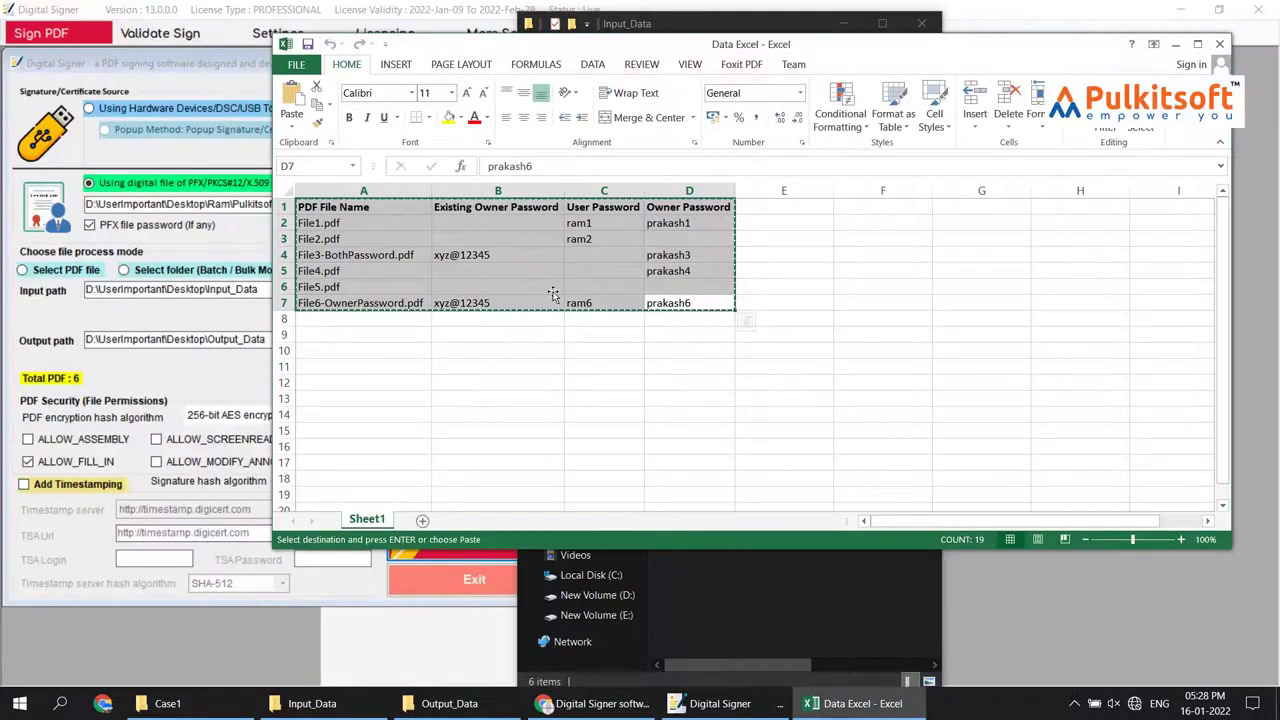
left_click(1220, 45)
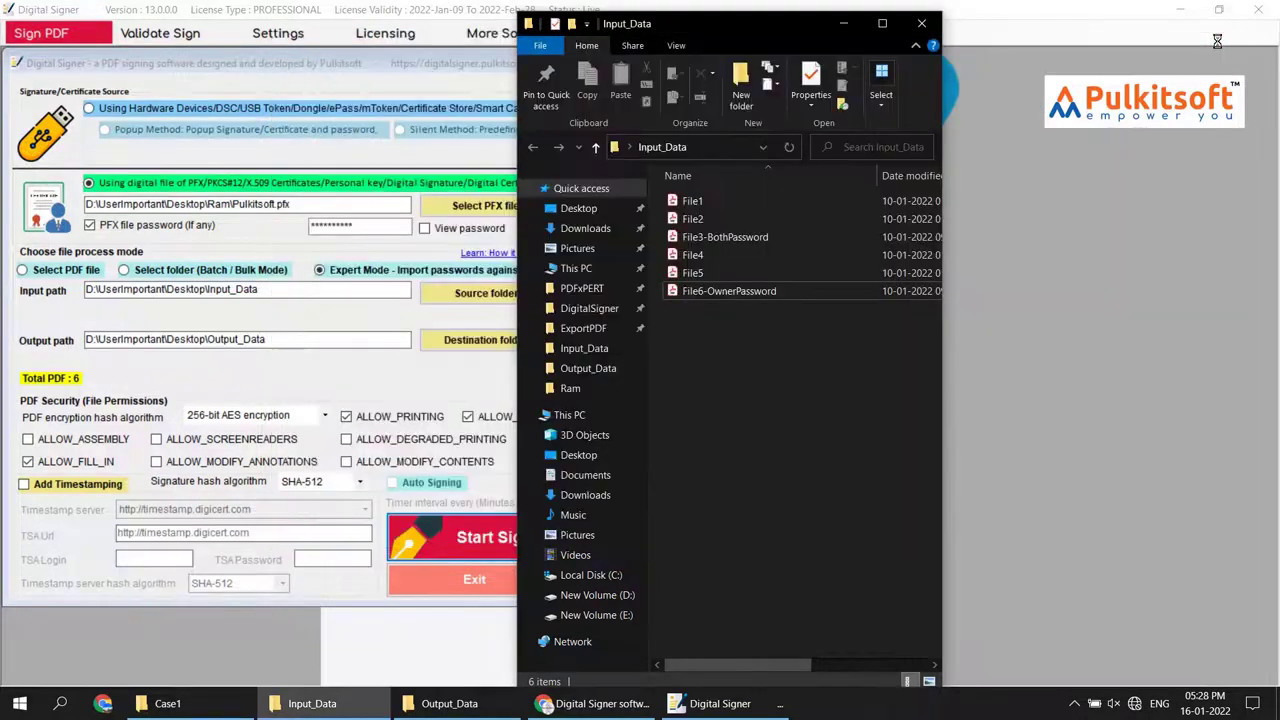
left_click(418, 7)
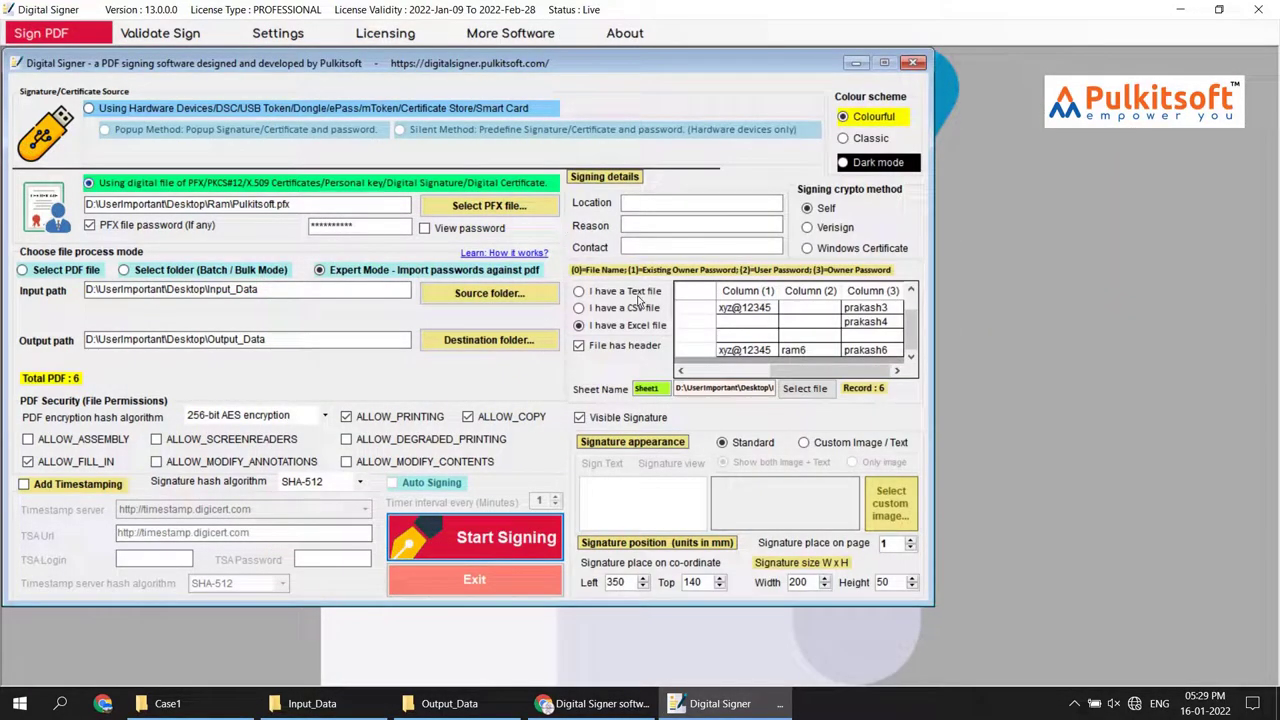
left_click(630, 293)
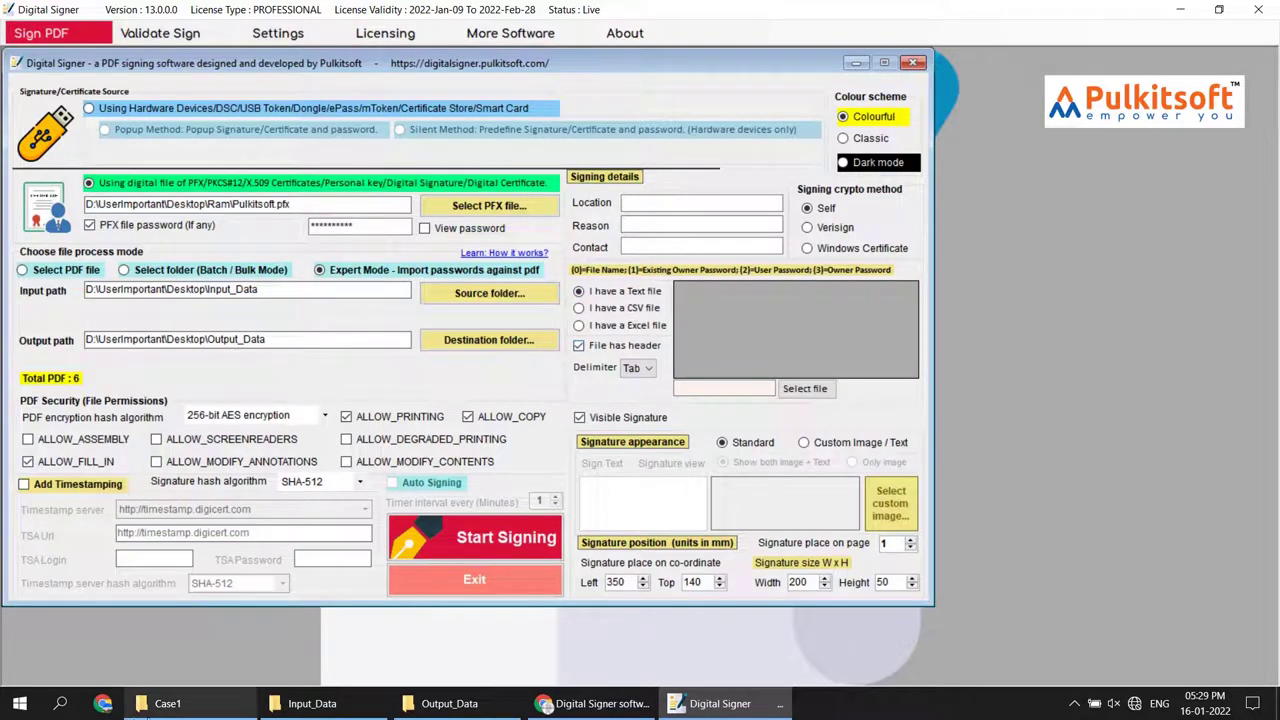
Step: Open Data Pipe from the Case1 folder to check its delimiter, close it and return to Digital Signer
left_click(160, 703)
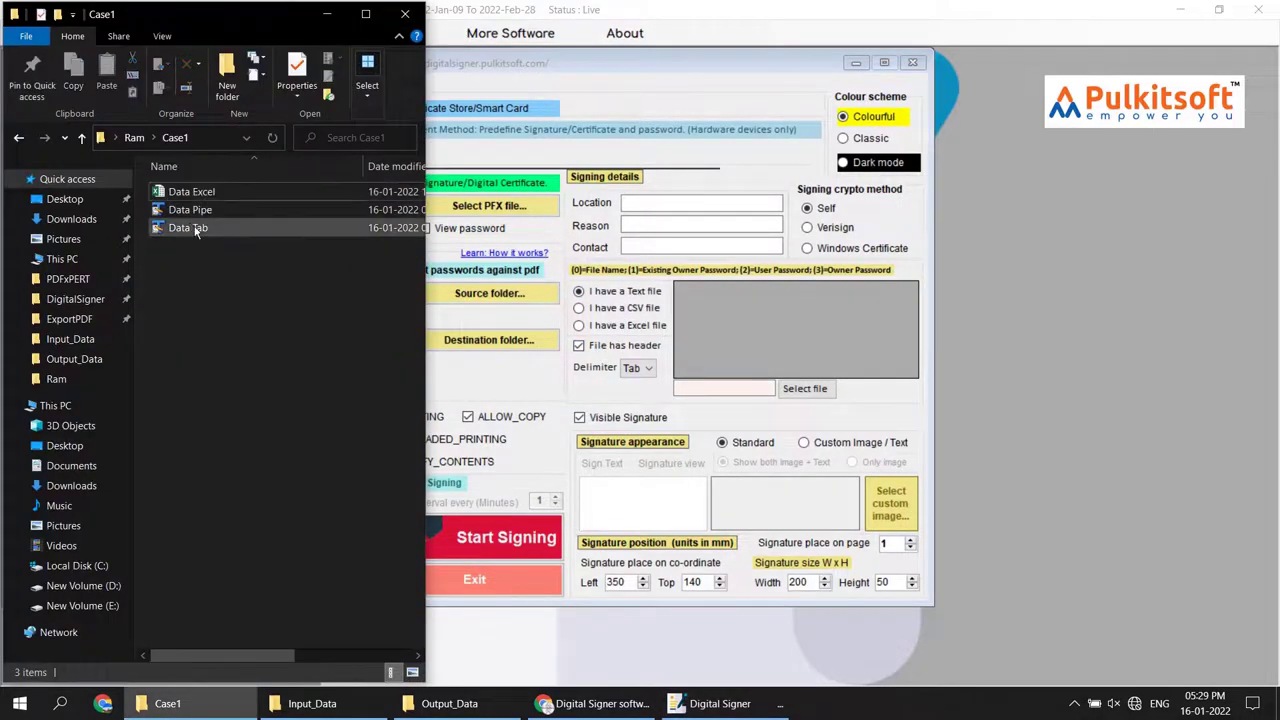
double_click(190, 210)
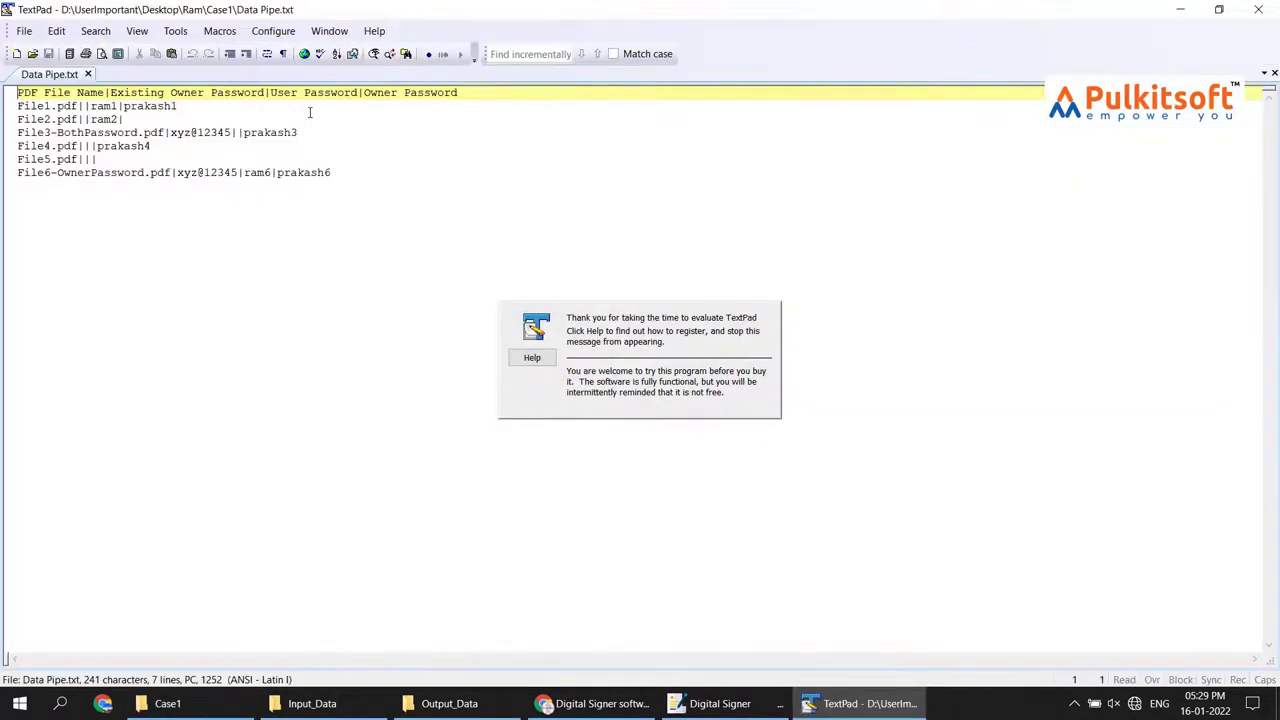
left_click_drag(474, 95, 317, 92)
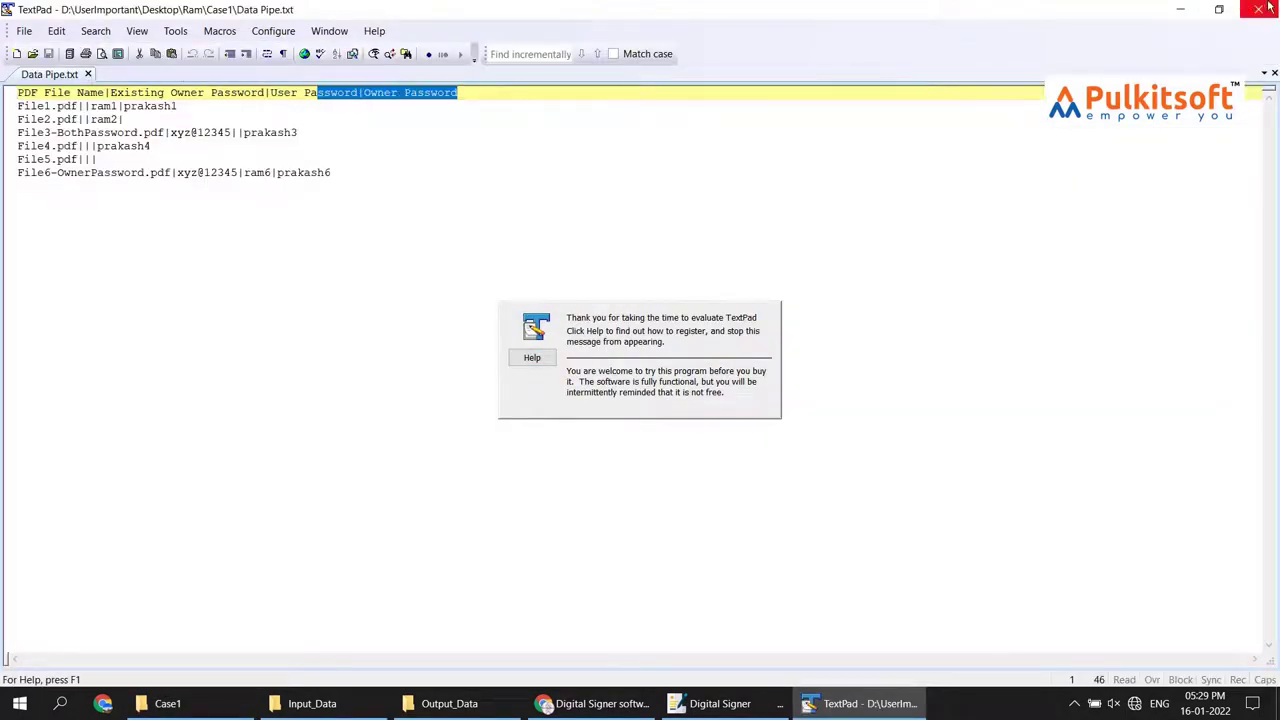
left_click(1268, 8)
left_click(581, 97)
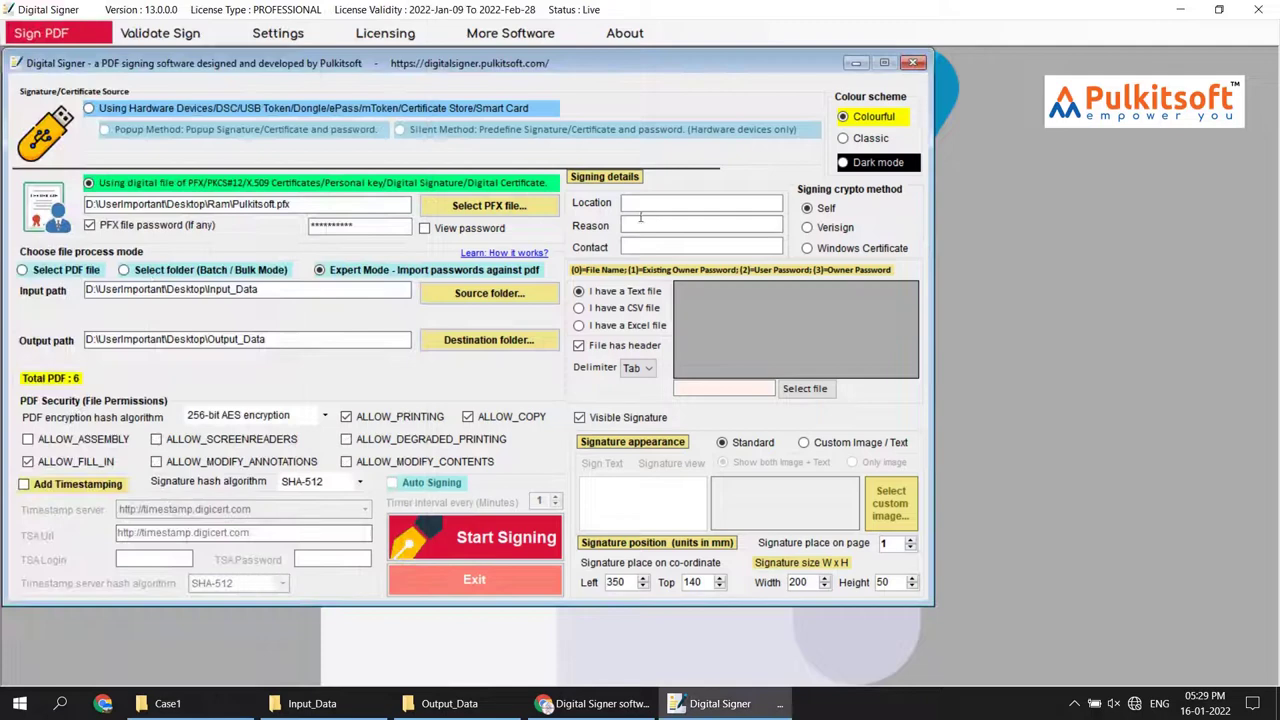
Step: Set the delimiter to | and import the Data Pipe text file from the Case1 folder
left_click(648, 370)
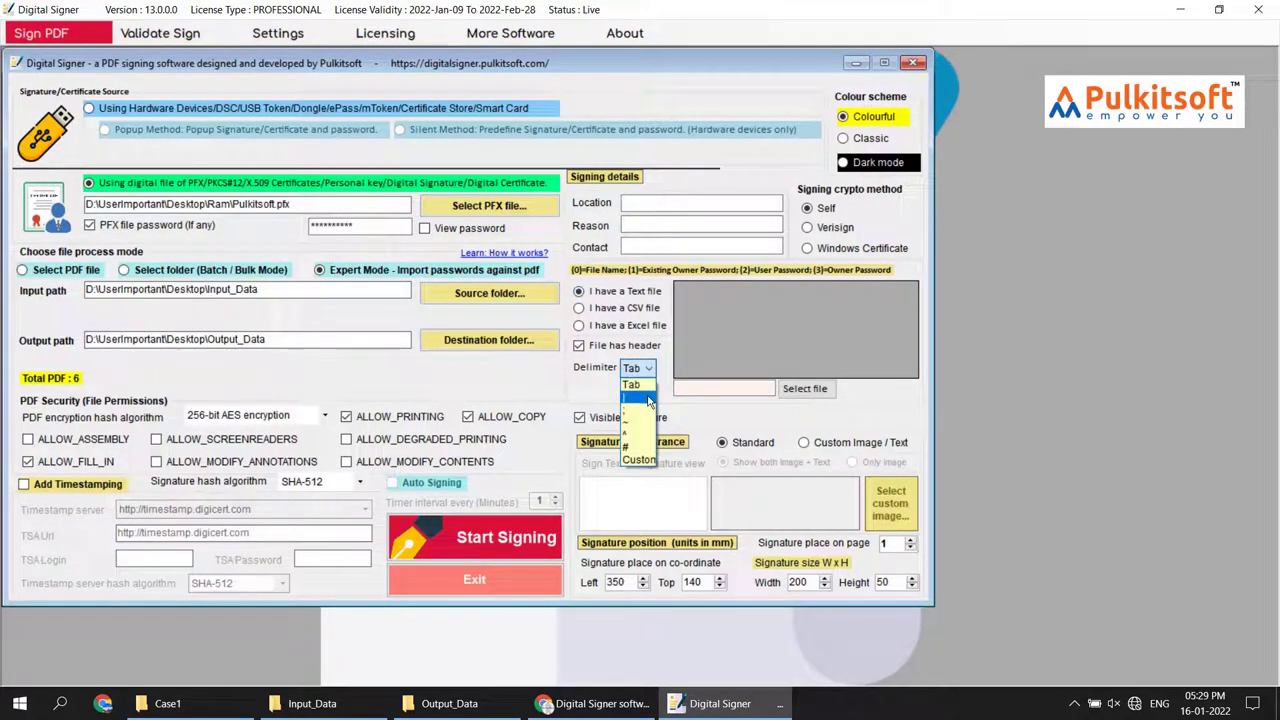
left_click(648, 400)
left_click(814, 388)
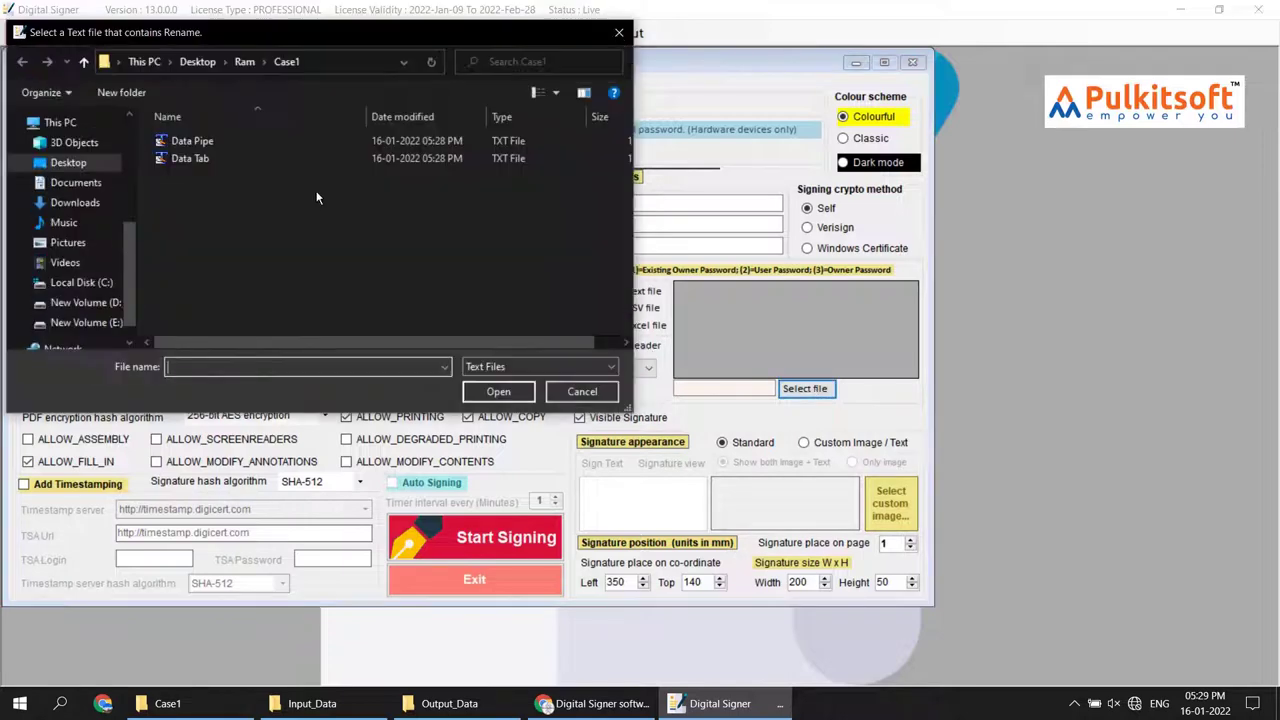
left_click(205, 144)
left_click(498, 391)
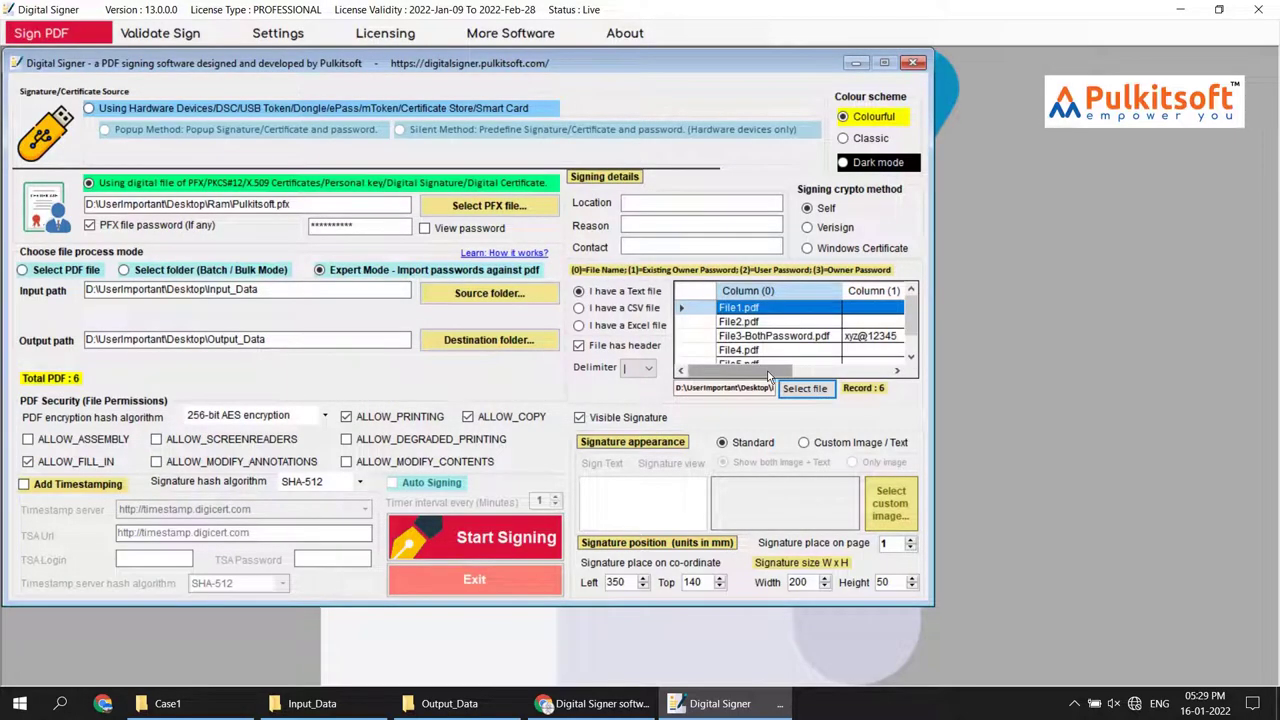
Step: Review all rows and columns of the imported Data Pipe records in the preview grid
left_click_drag(769, 376, 858, 377)
scroll(862, 370, "down", 1)
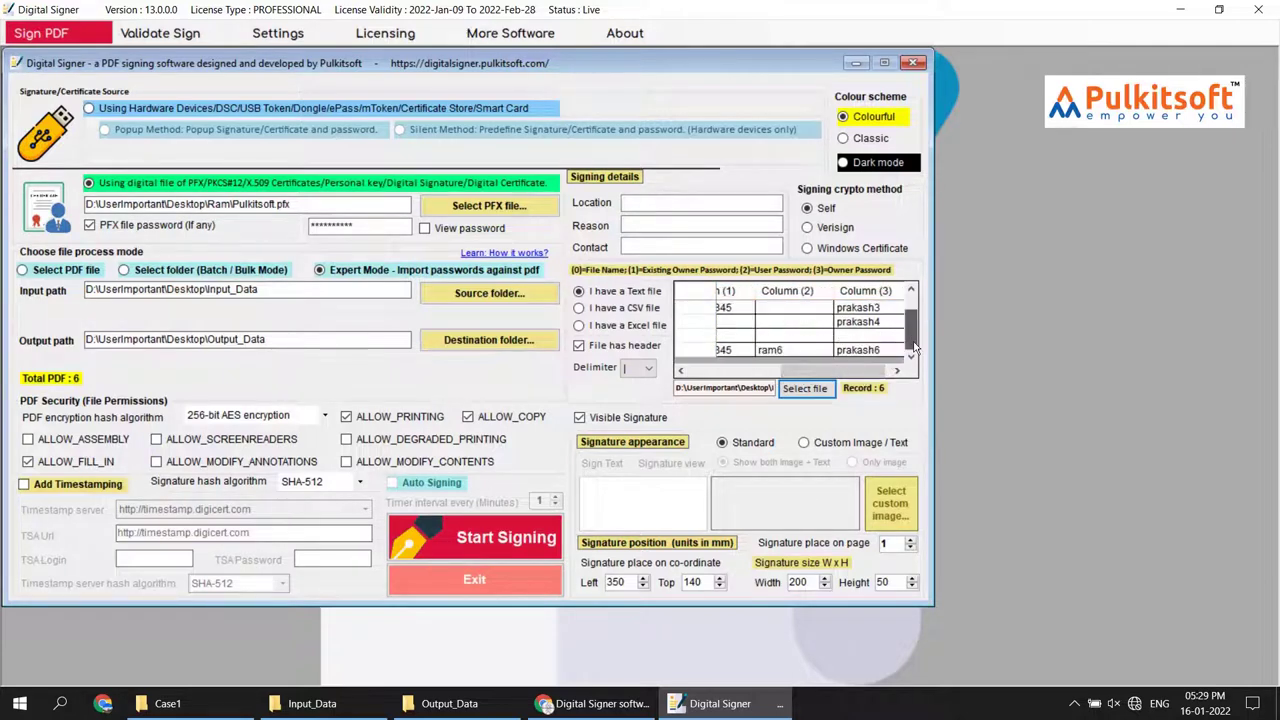
left_click_drag(855, 376, 763, 376)
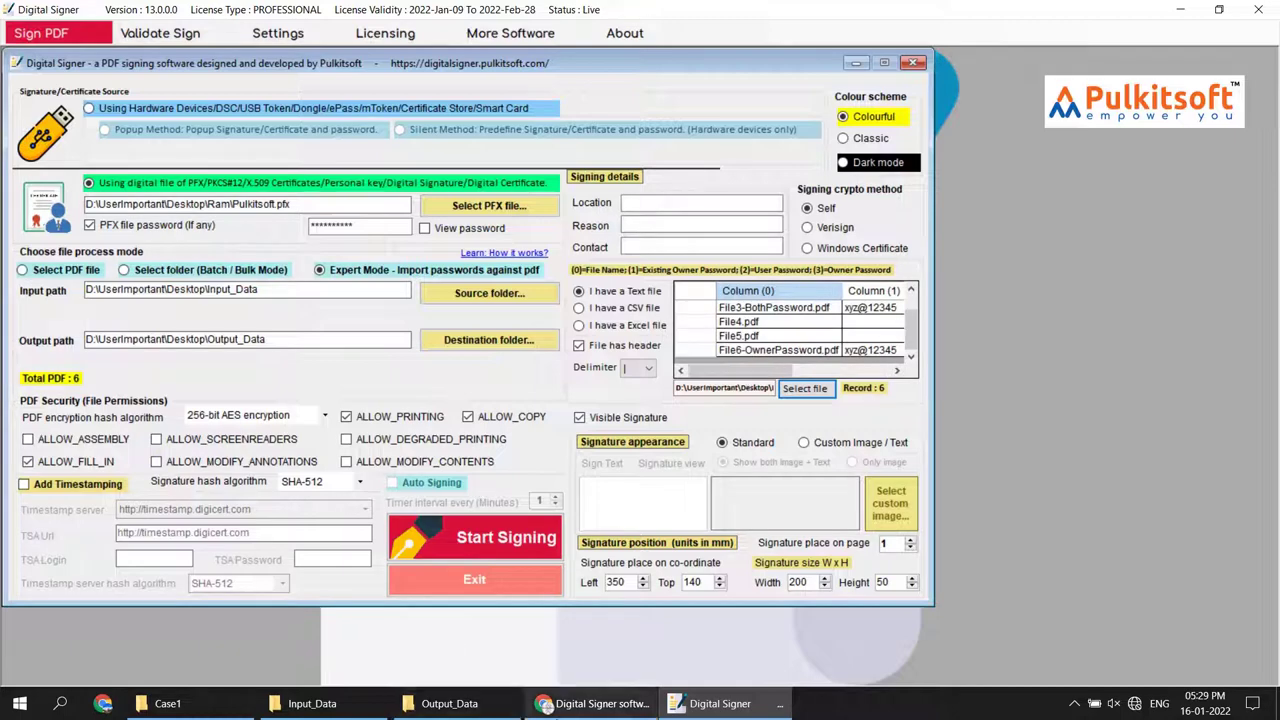
Step: Delete all existing PDFs from the Output_Data folder
left_click(449, 703)
left_click_drag(1142, 458, 1016, 176)
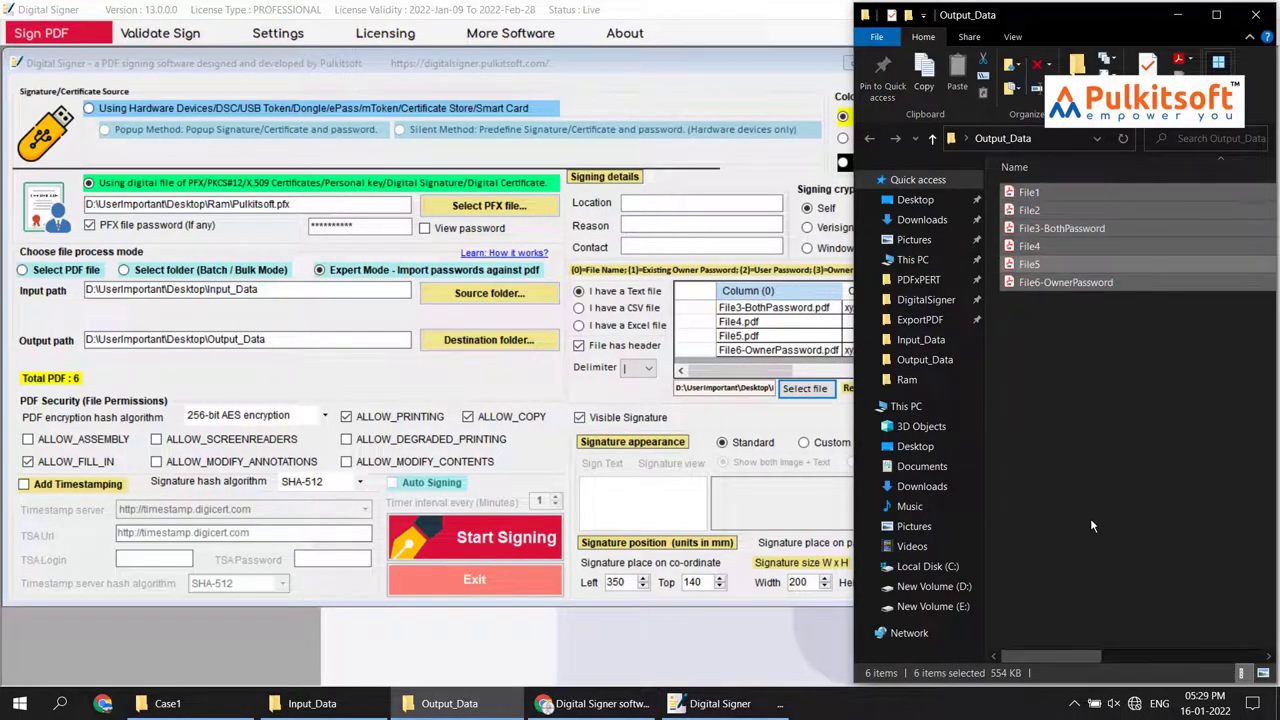
key("Delete")
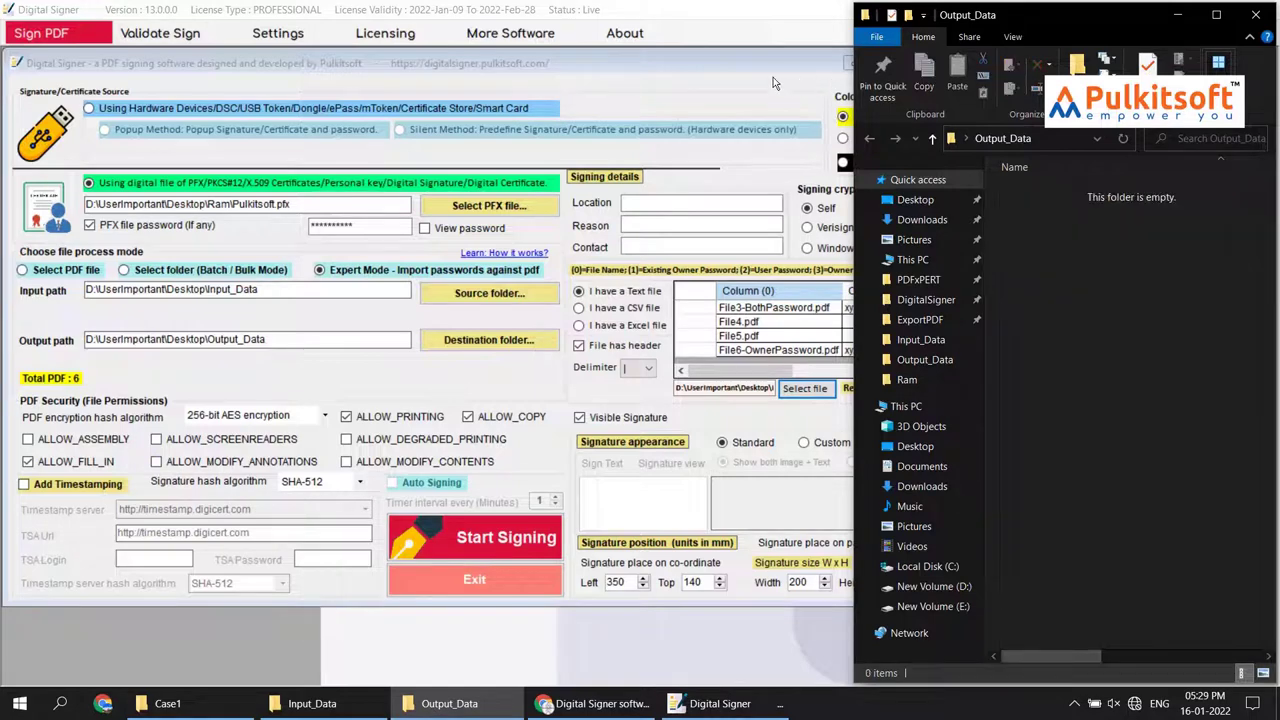
Step: Return to Digital Signer and sign the Input_Data PDFs using the imported Data Pipe records
left_click(717, 79)
left_click(494, 540)
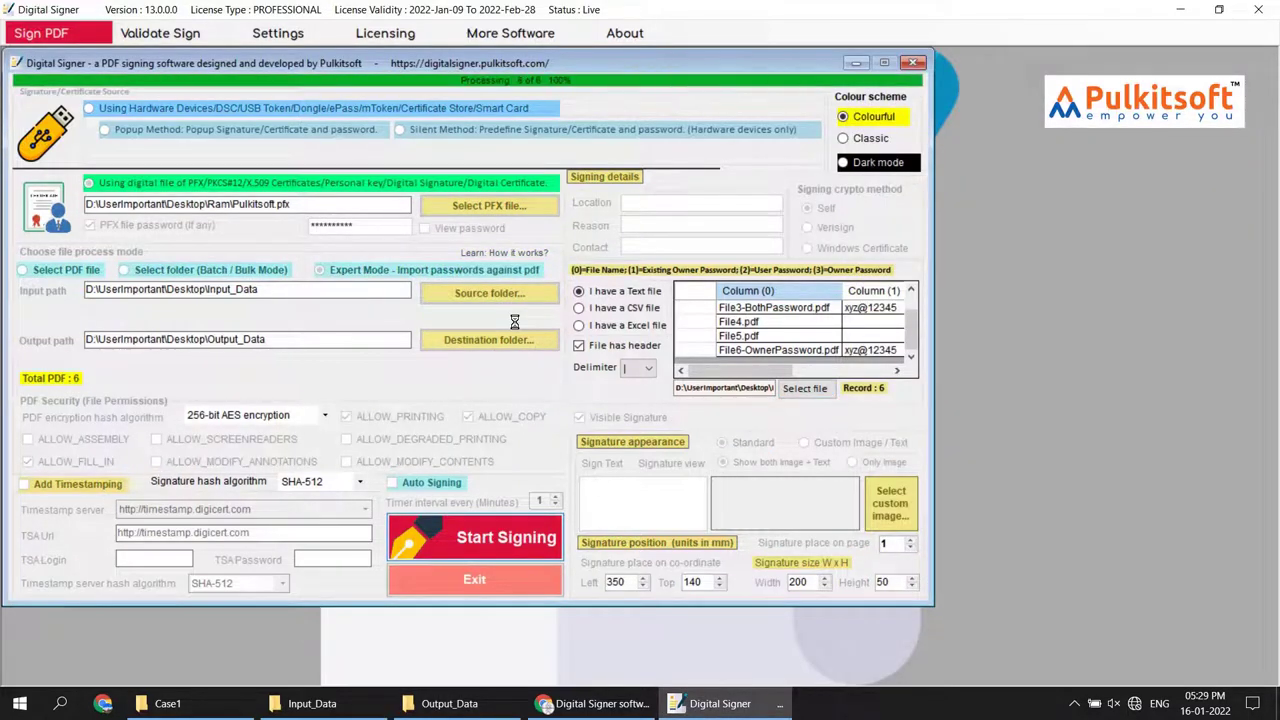
left_click(706, 411)
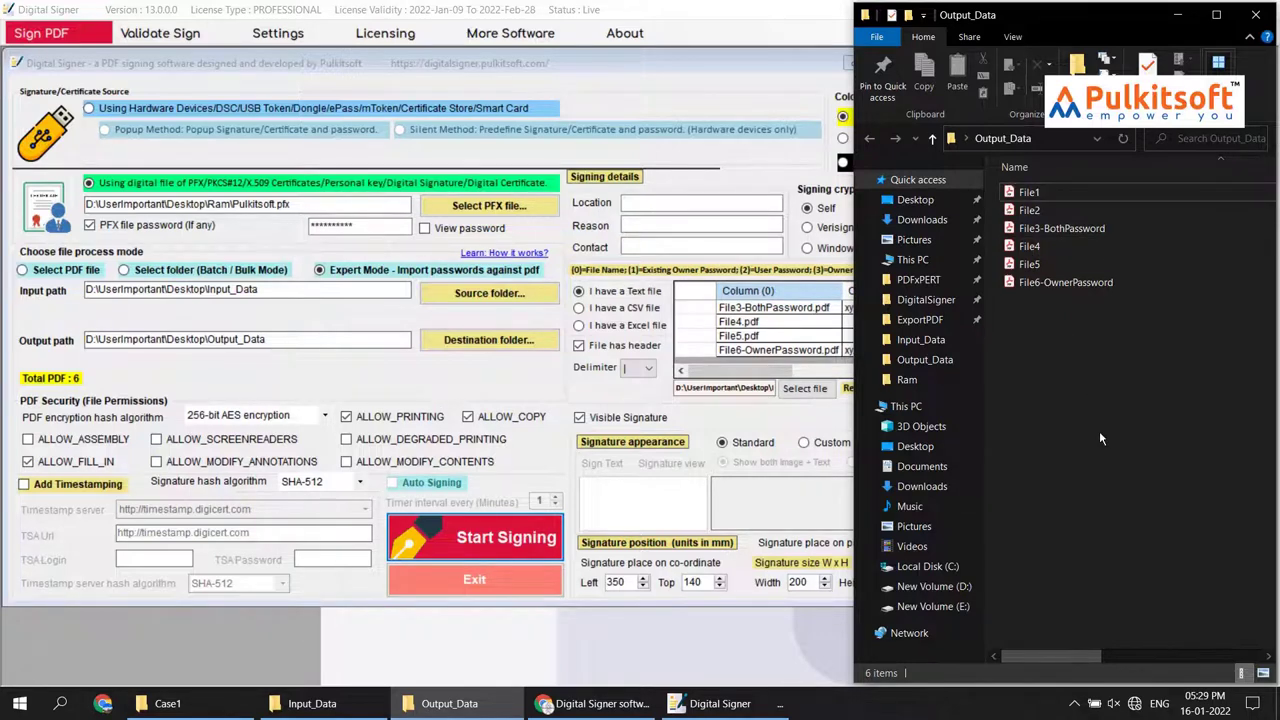
Step: Clear all newly signed PDFs out of the Output_Data folder and minimize its window
left_click_drag(1099, 431, 1003, 182)
key("Delete")
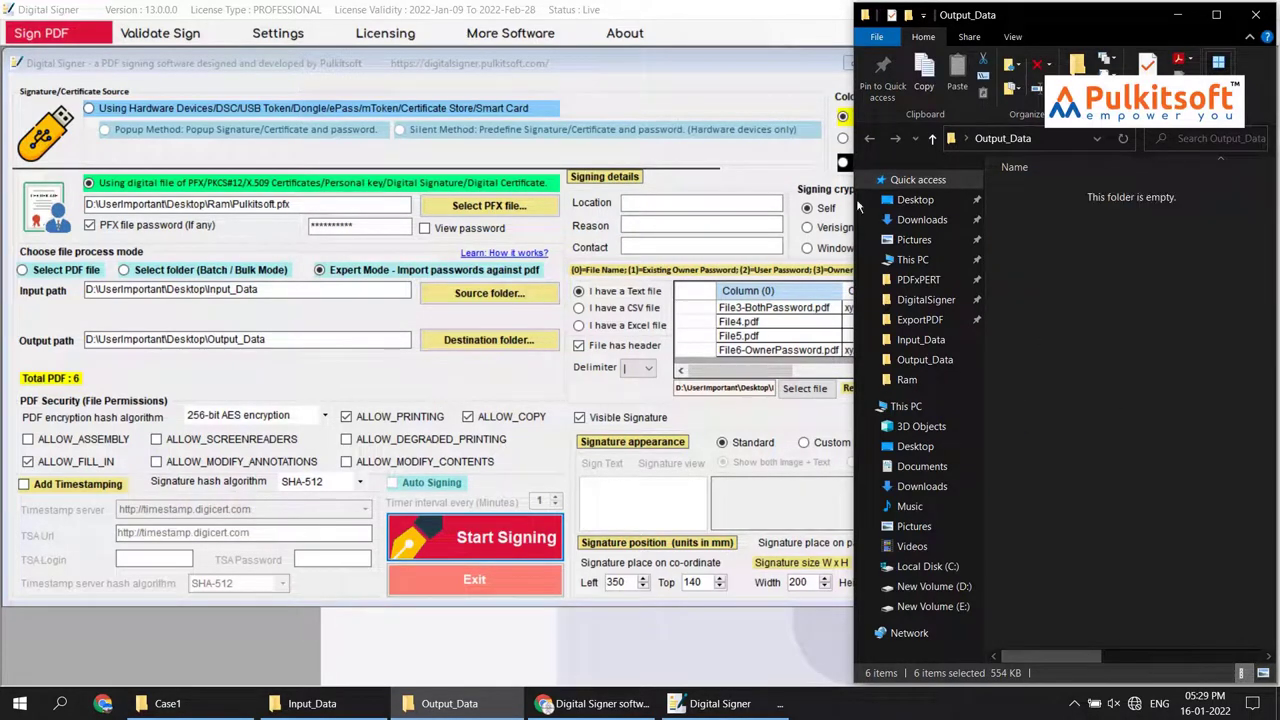
left_click(1177, 15)
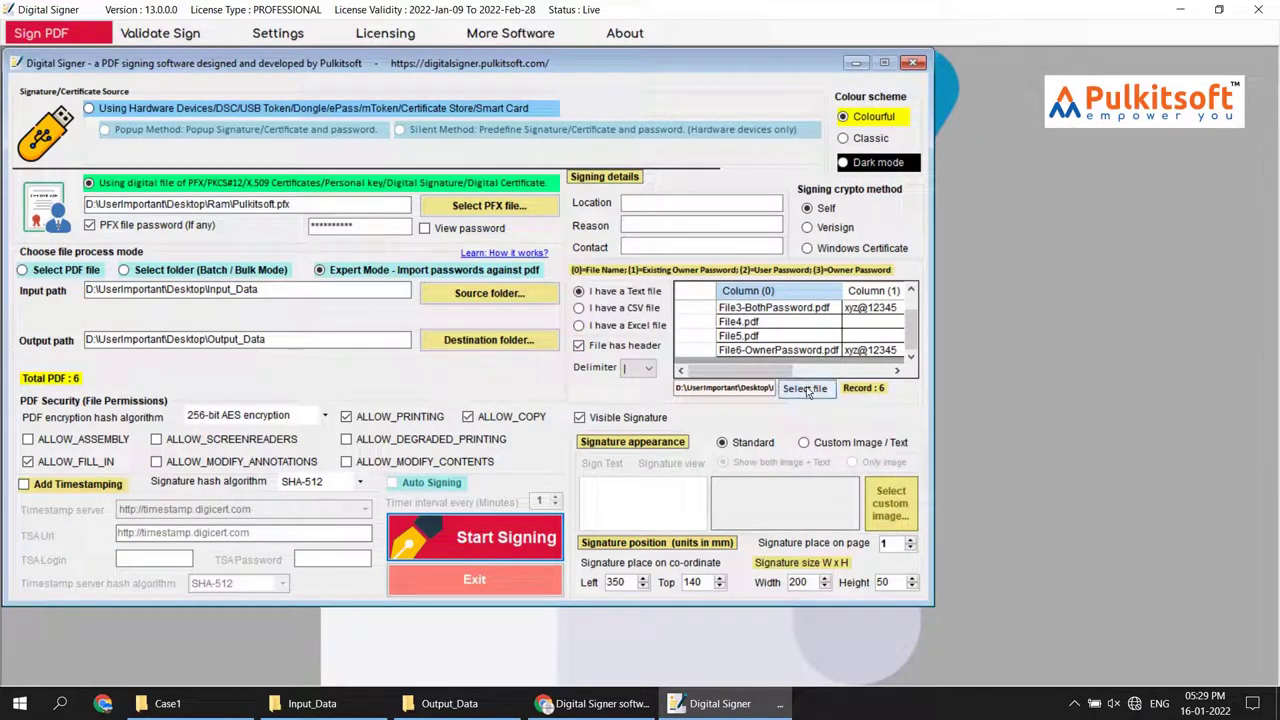
Step: Set the delimiter to Tab and import the Data Tab text file from the Case1 folder
left_click(648, 368)
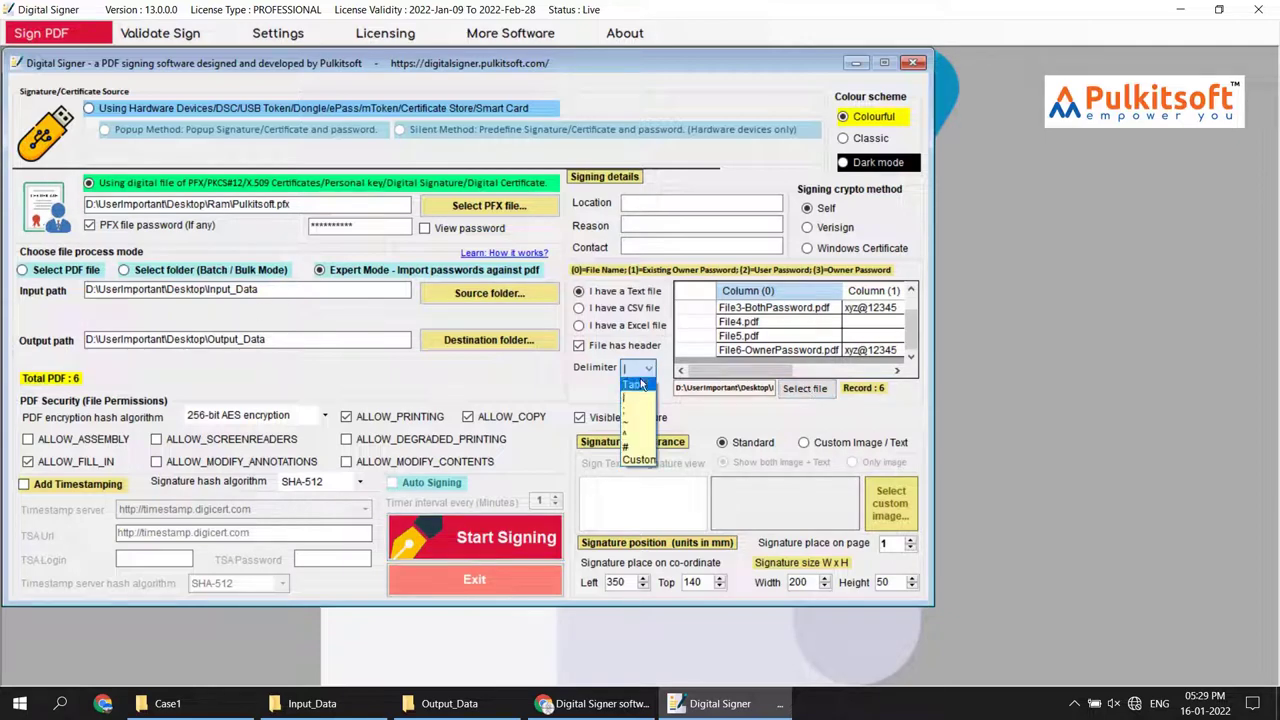
left_click(636, 384)
left_click(805, 389)
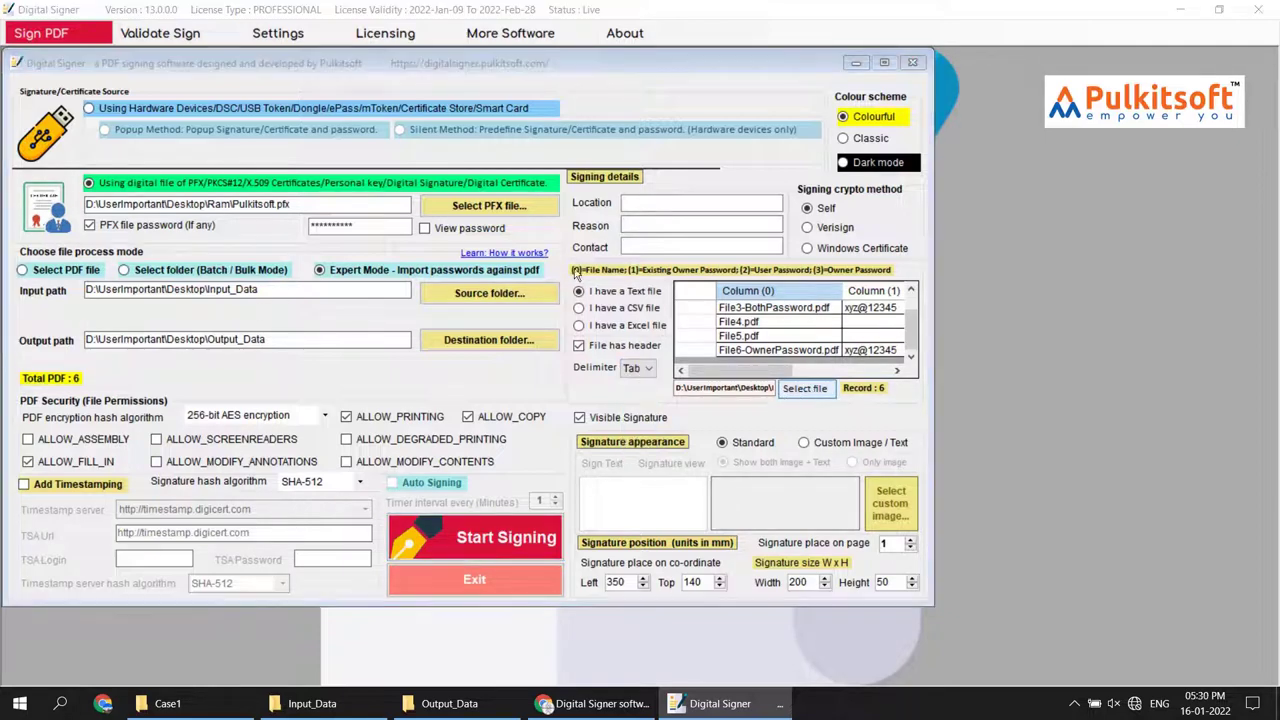
left_click(211, 159)
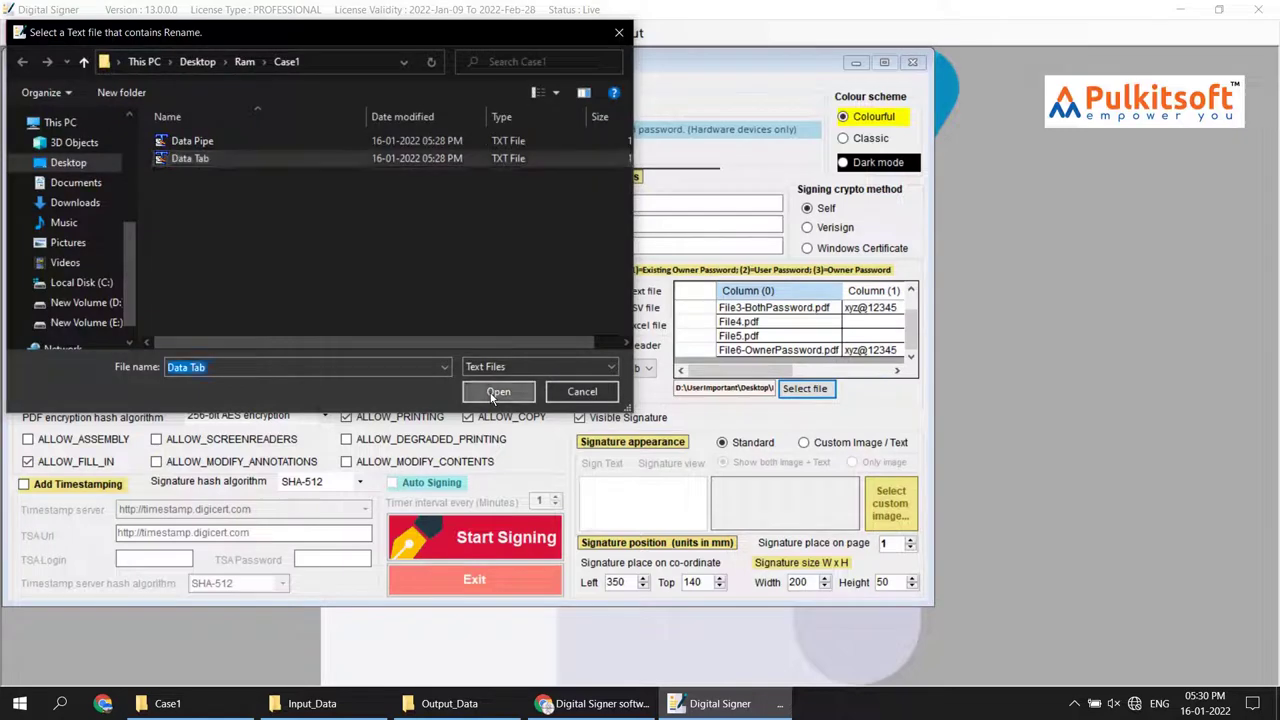
left_click(498, 391)
Step: Sign the Input_Data PDFs using the imported Data Tab records
mouse_move(918, 311)
left_mouse_down()
mouse_move(918, 340)
mouse_move(916, 305)
left_mouse_up()
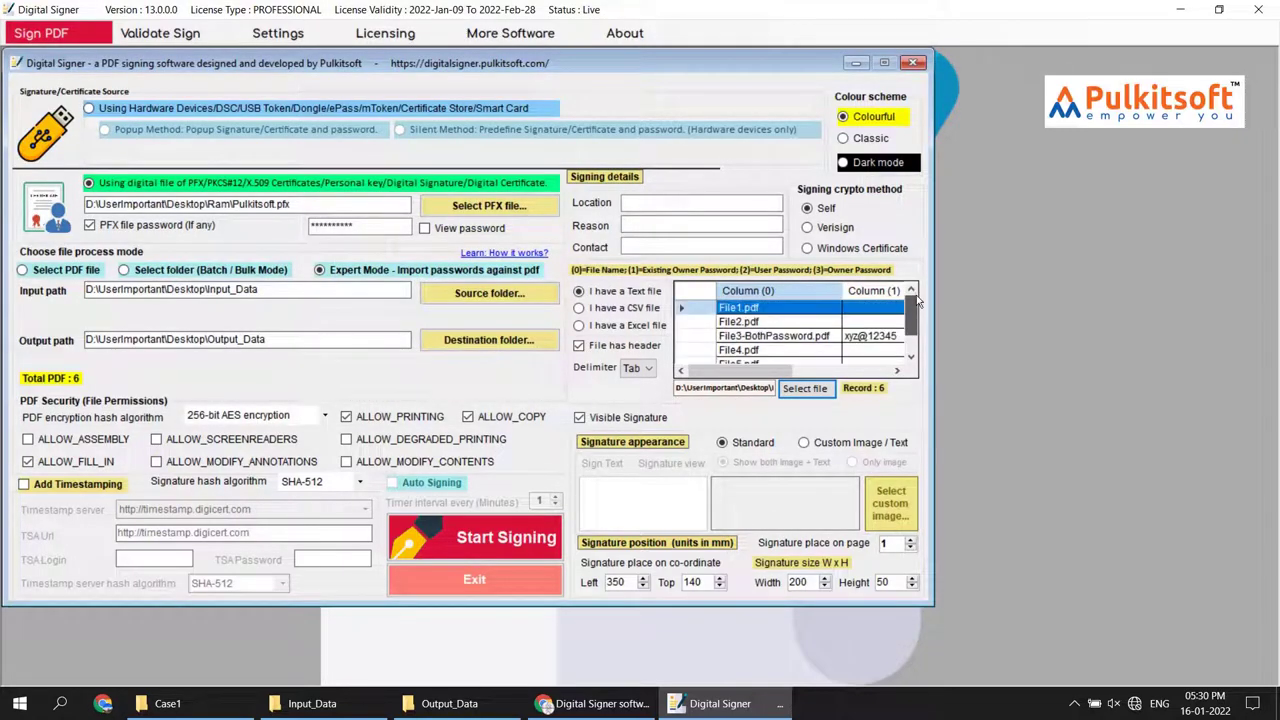
left_click(489, 538)
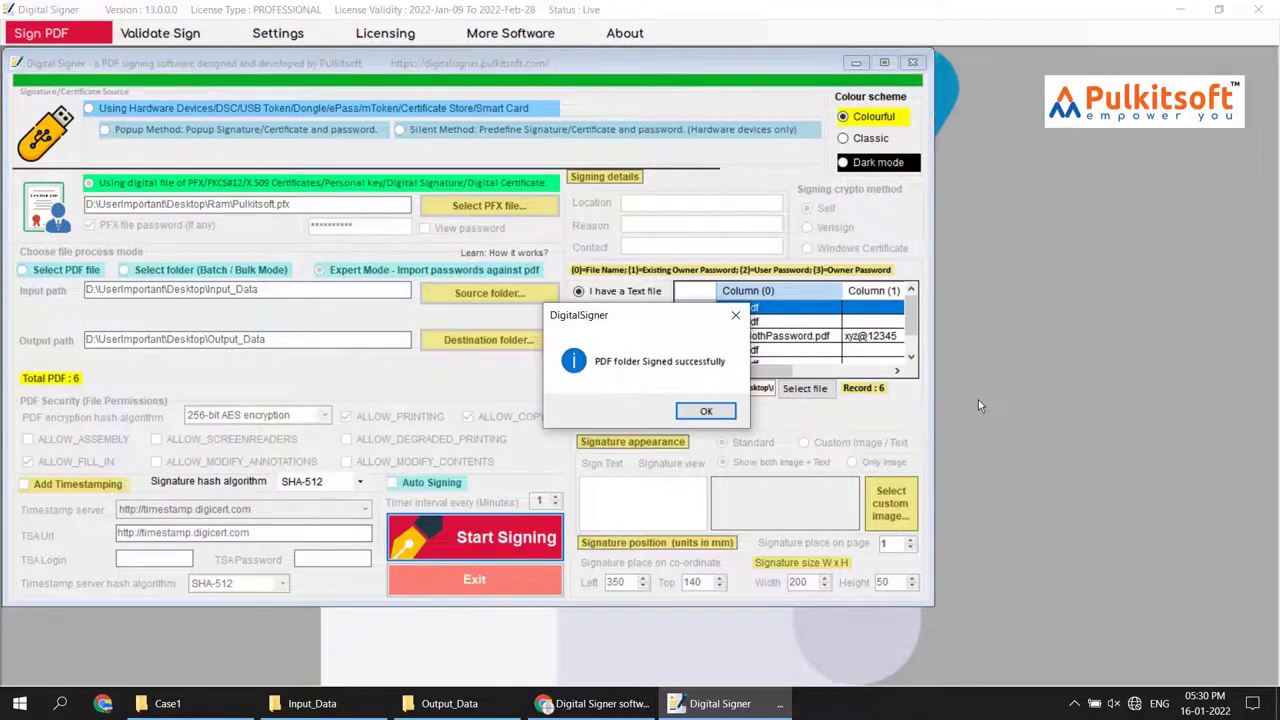
left_click(705, 411)
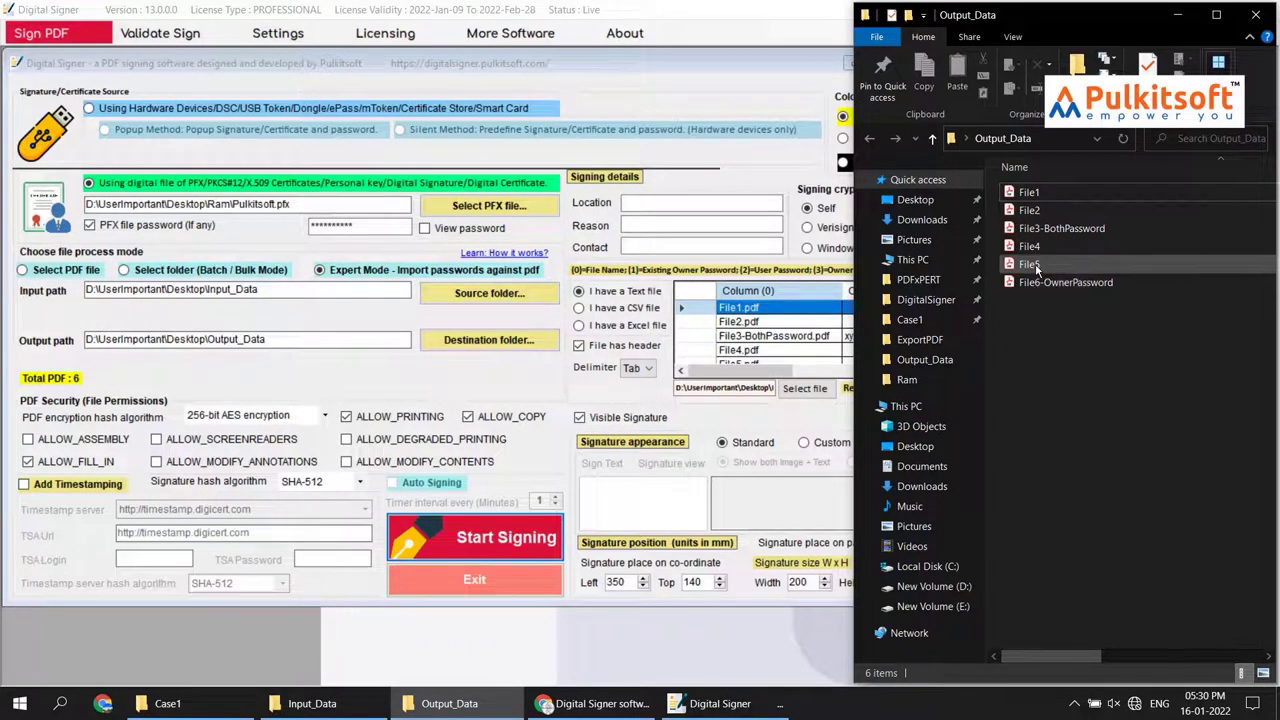
Step: Open the signed File2 PDF from Output_Data with its document open password, check the page and close it
left_click(1048, 210)
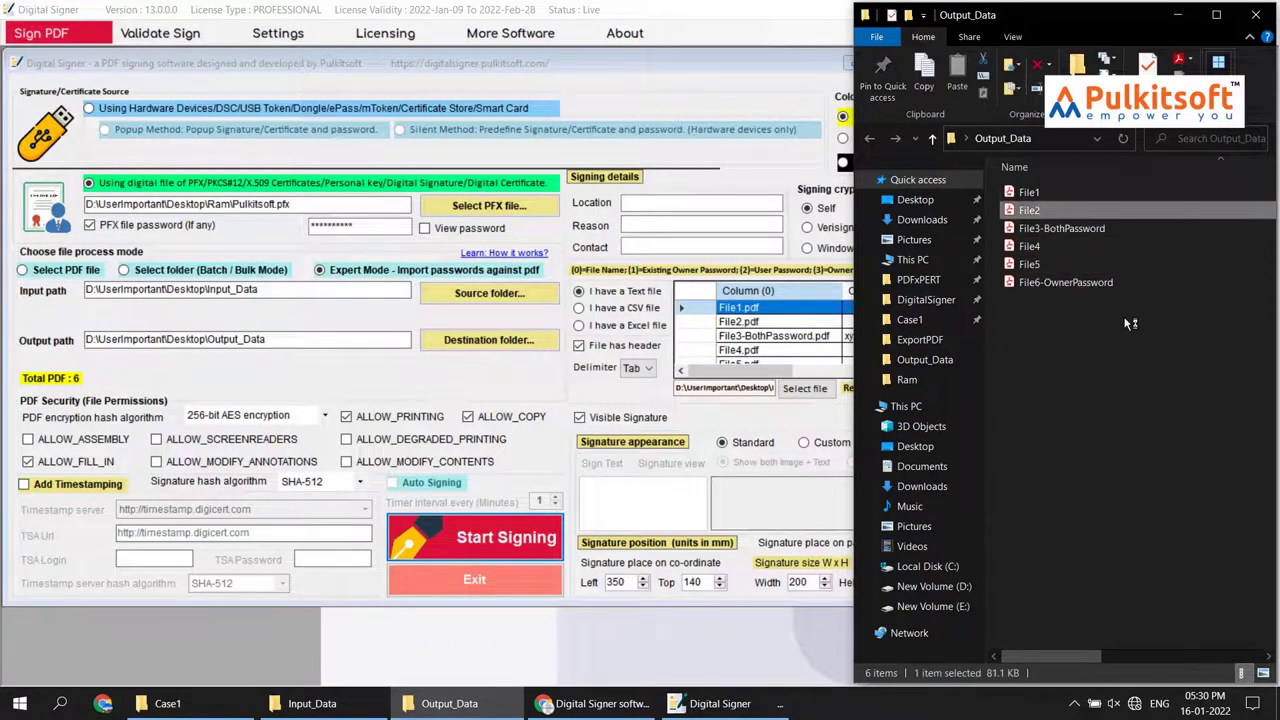
double_click(1063, 283)
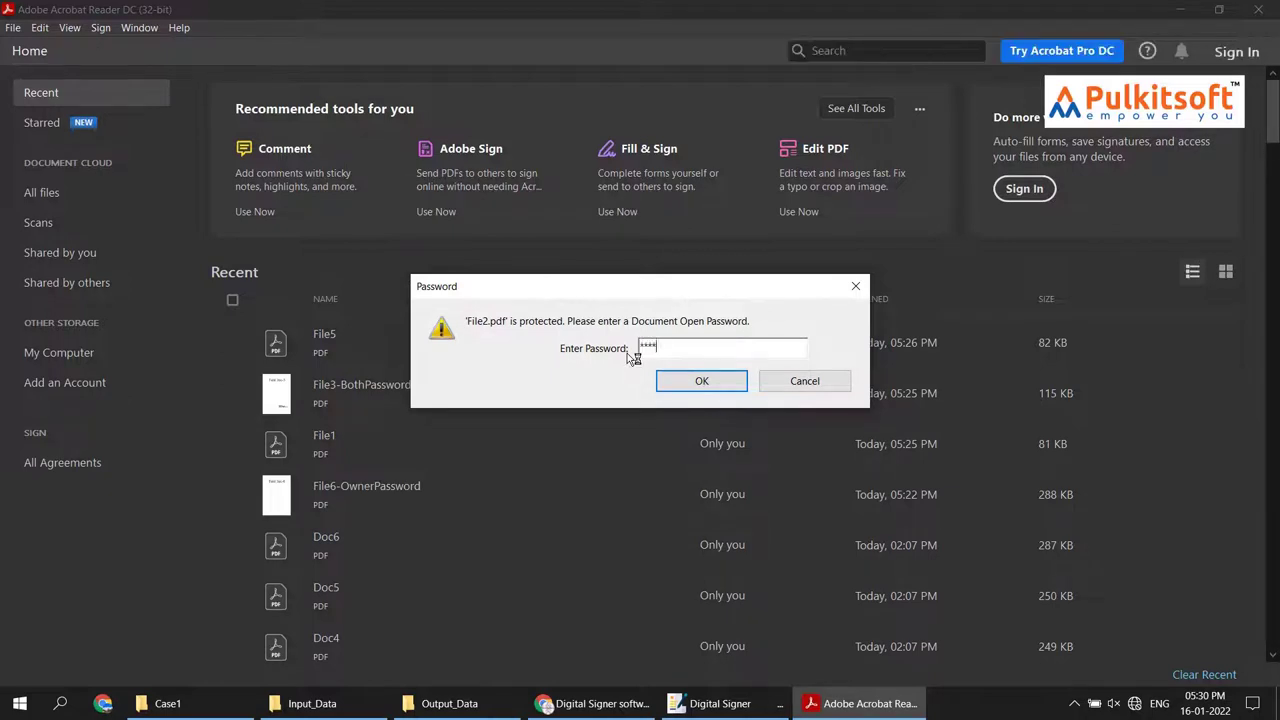
key("Return")
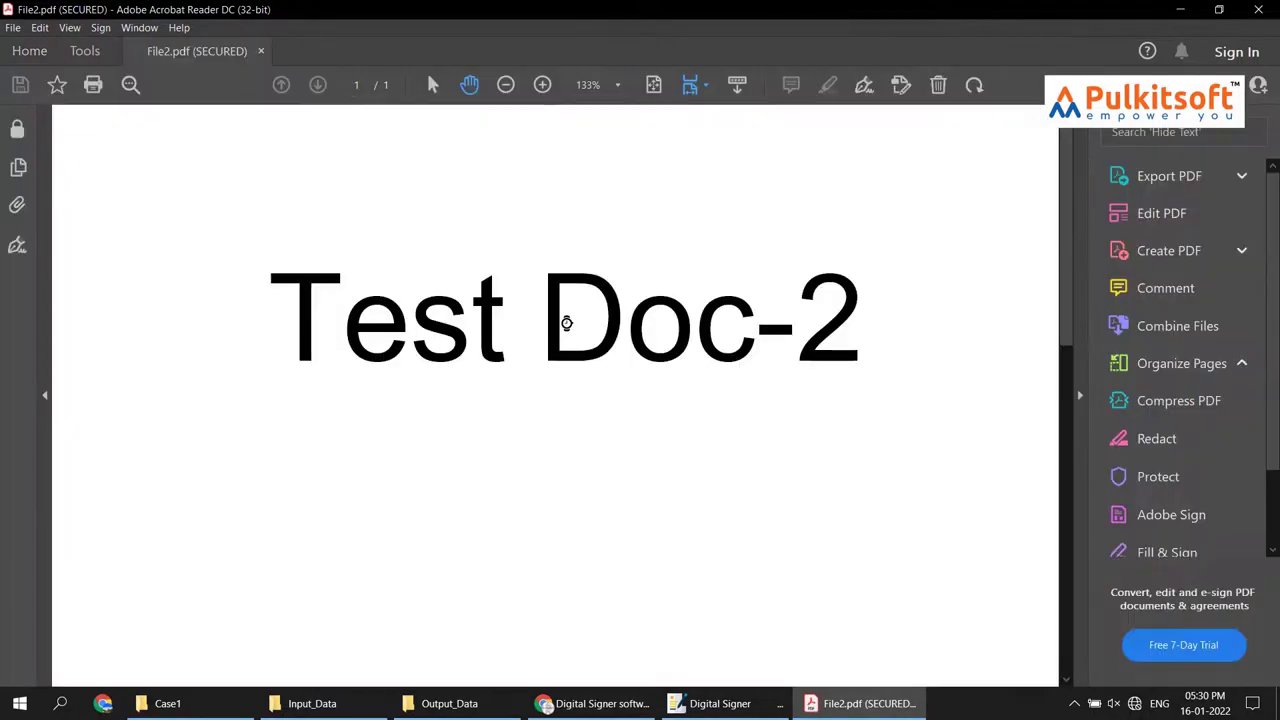
scroll(566, 323, "down", 5)
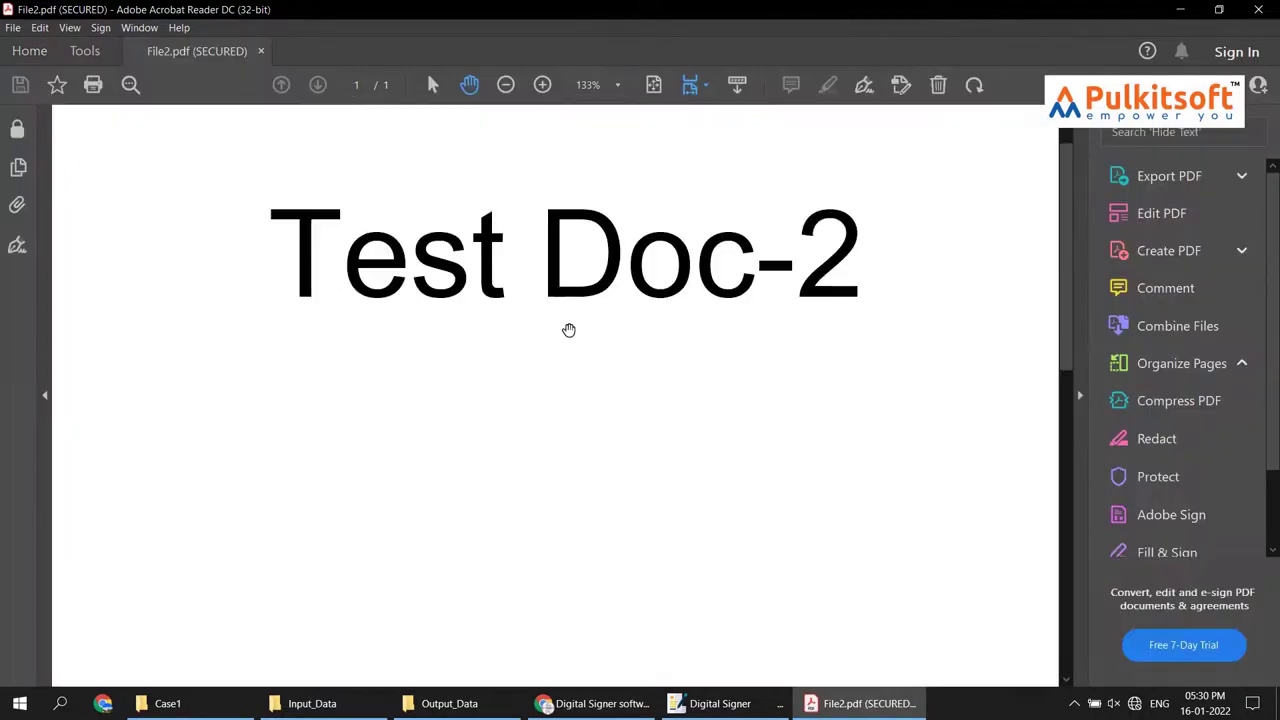
left_click(1272, 8)
Step: Delete all signed PDFs from the Output_Data folder and return to Digital Signer
left_click_drag(1146, 480, 1029, 186)
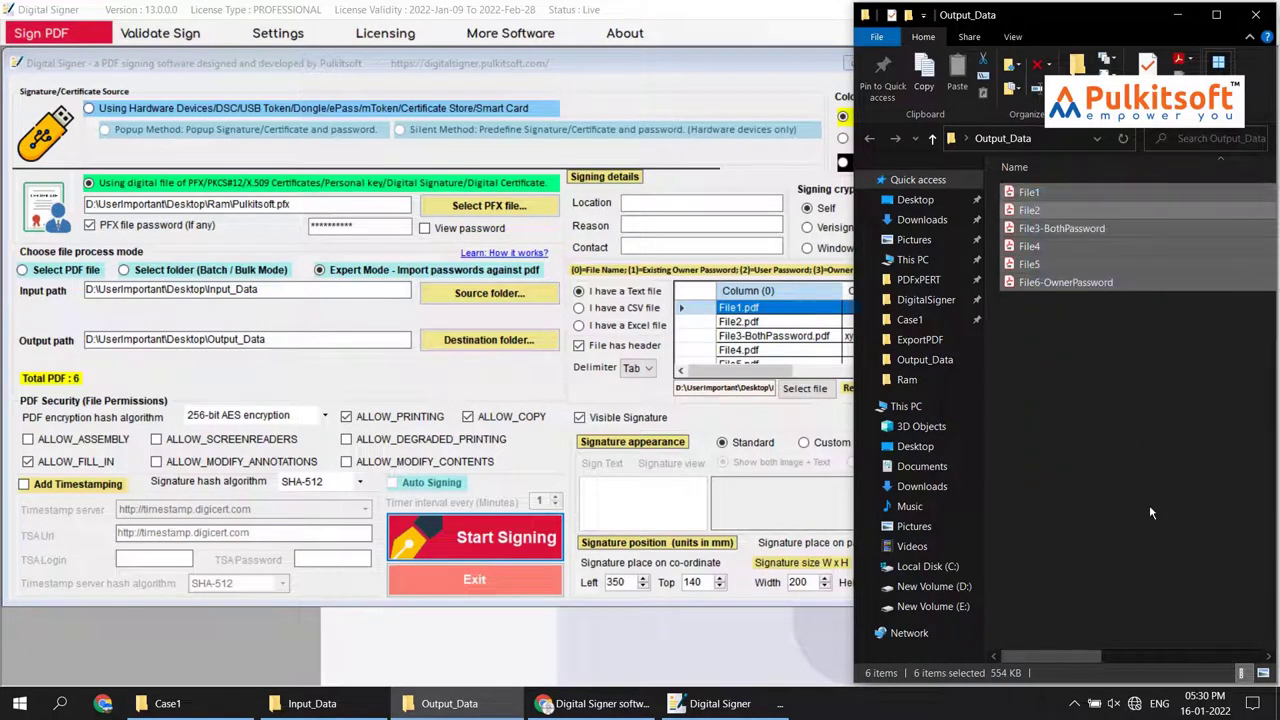
key("Delete")
left_click(706, 70)
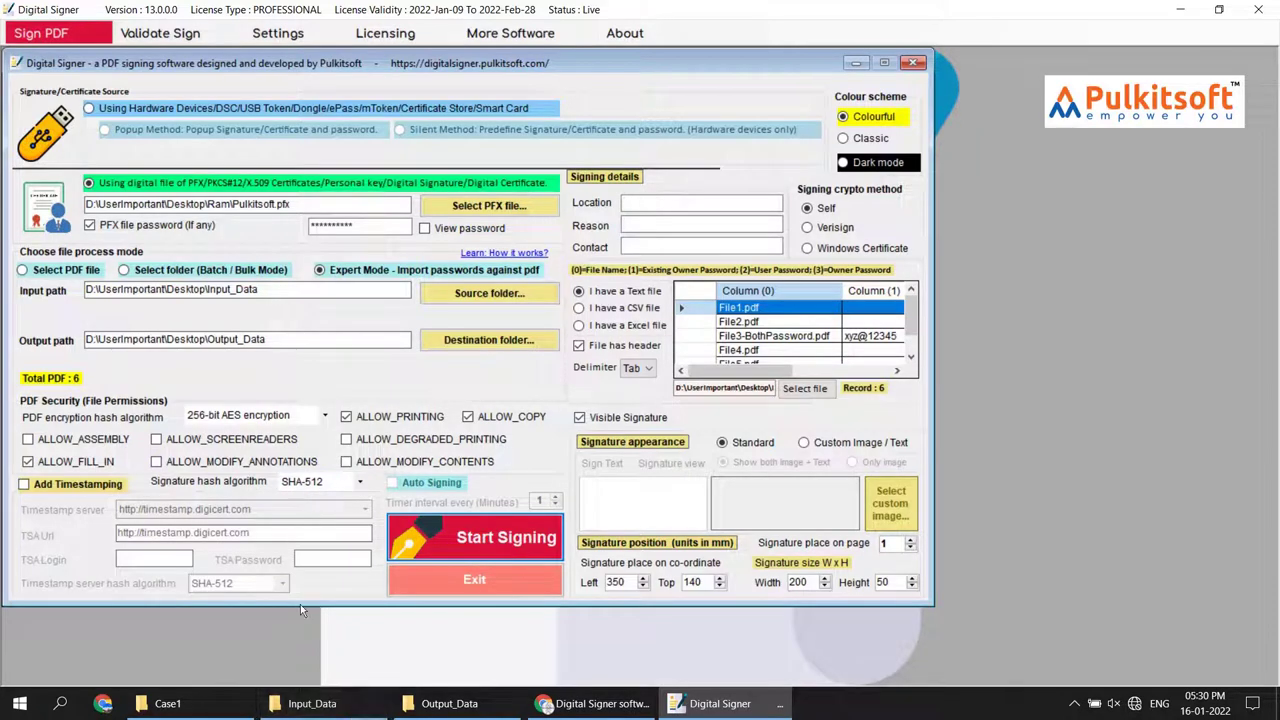
Step: Open the Data Excel workbook from the Case1 folder and copy the whole password table, cells A1:D7
left_click(316, 704)
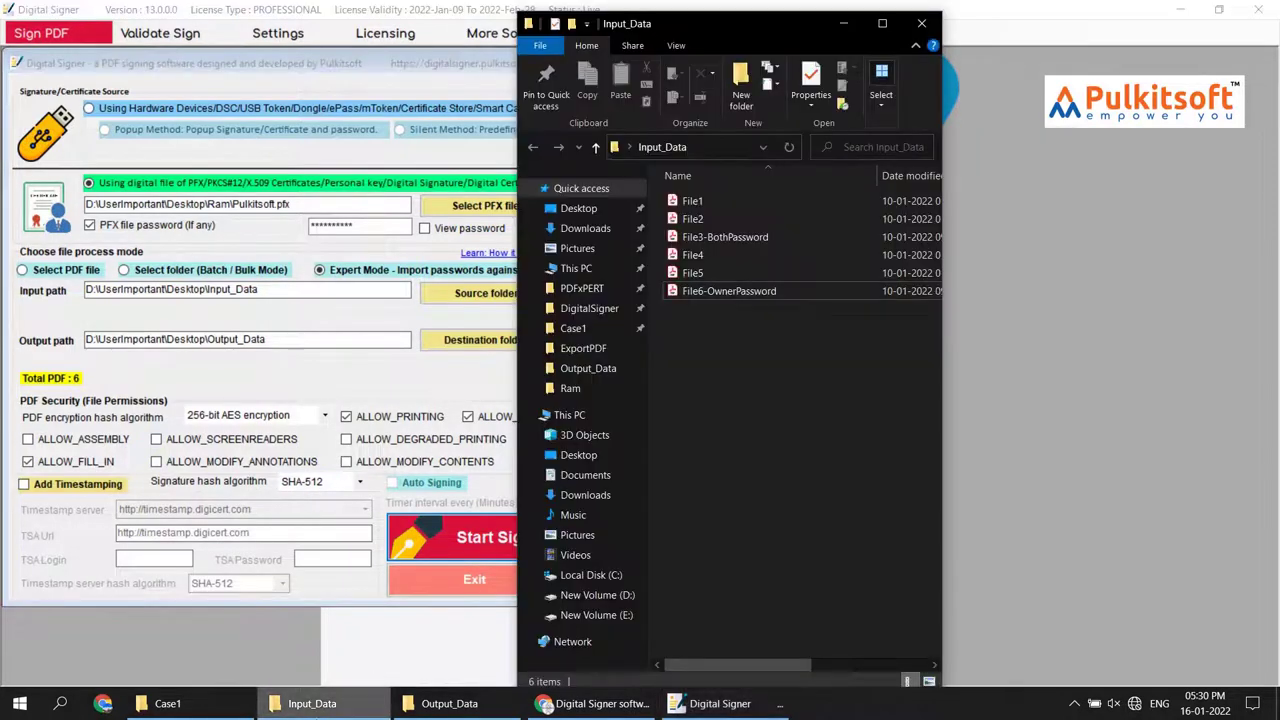
left_click(167, 704)
double_click(228, 192)
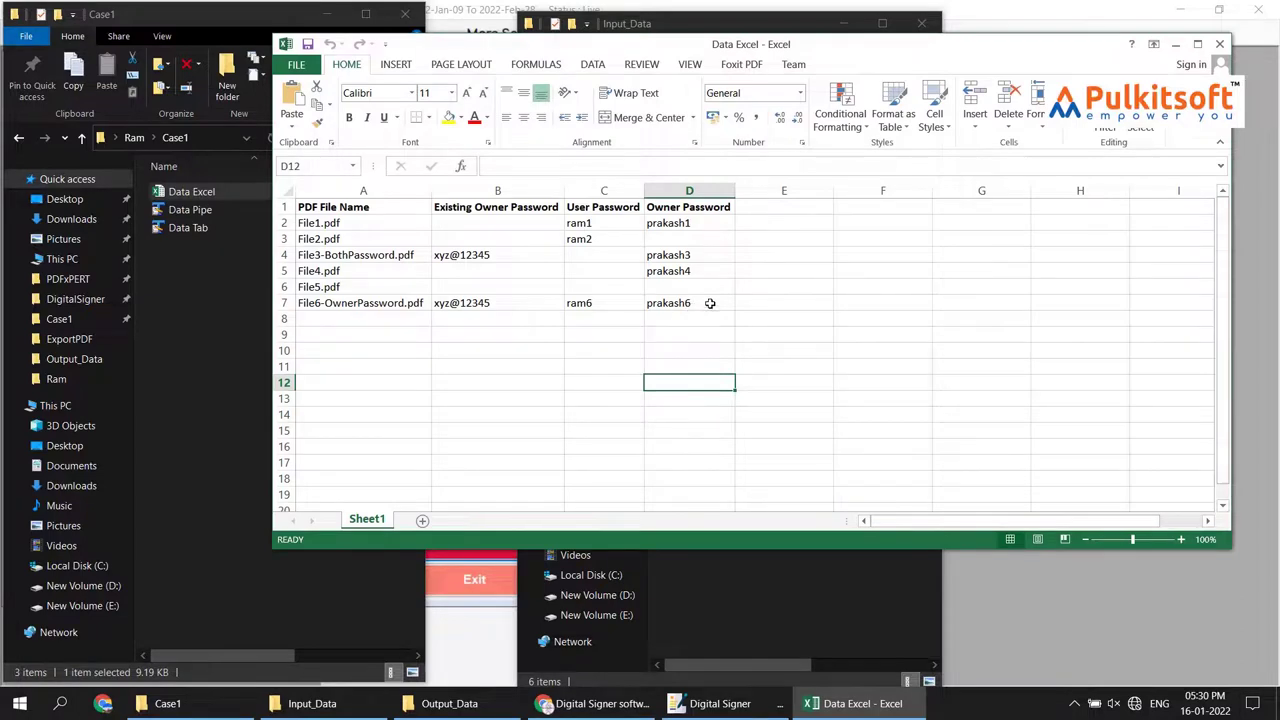
left_click_drag(710, 302, 352, 180)
key("ctrl+c")
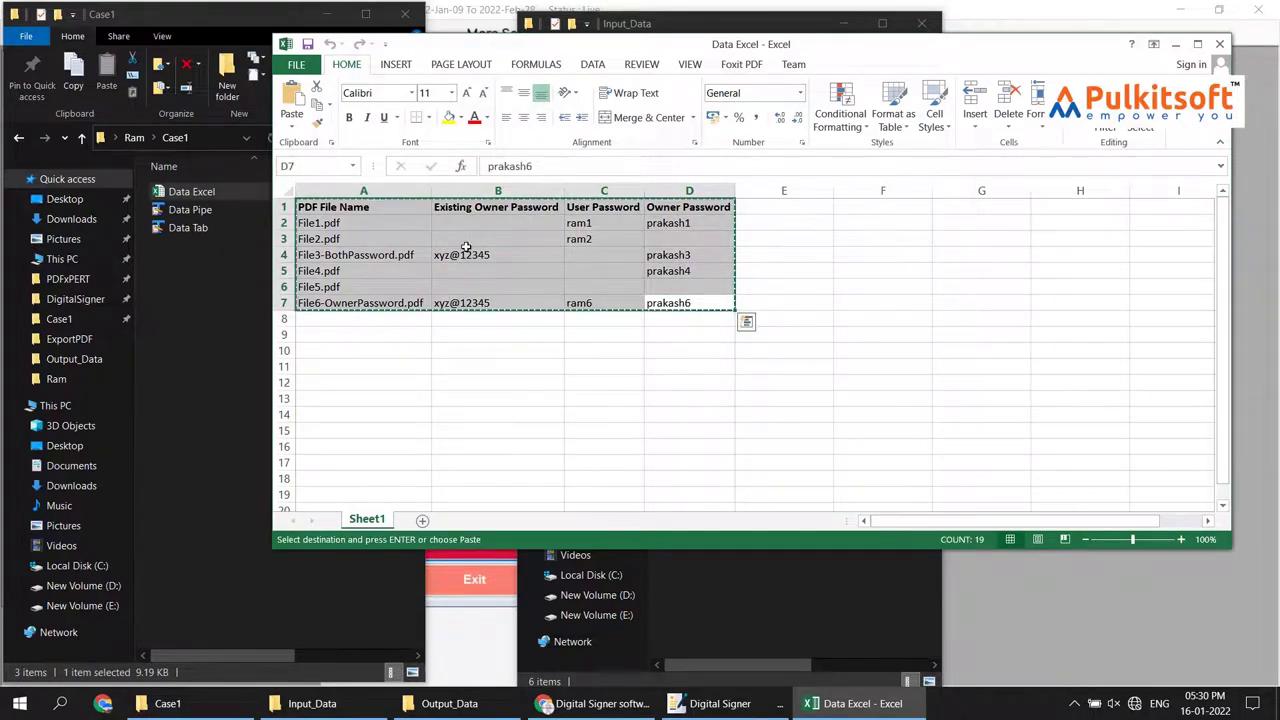
Step: Open TextPad and paste the copied password table into the new document
key("super+r")
key("Return")
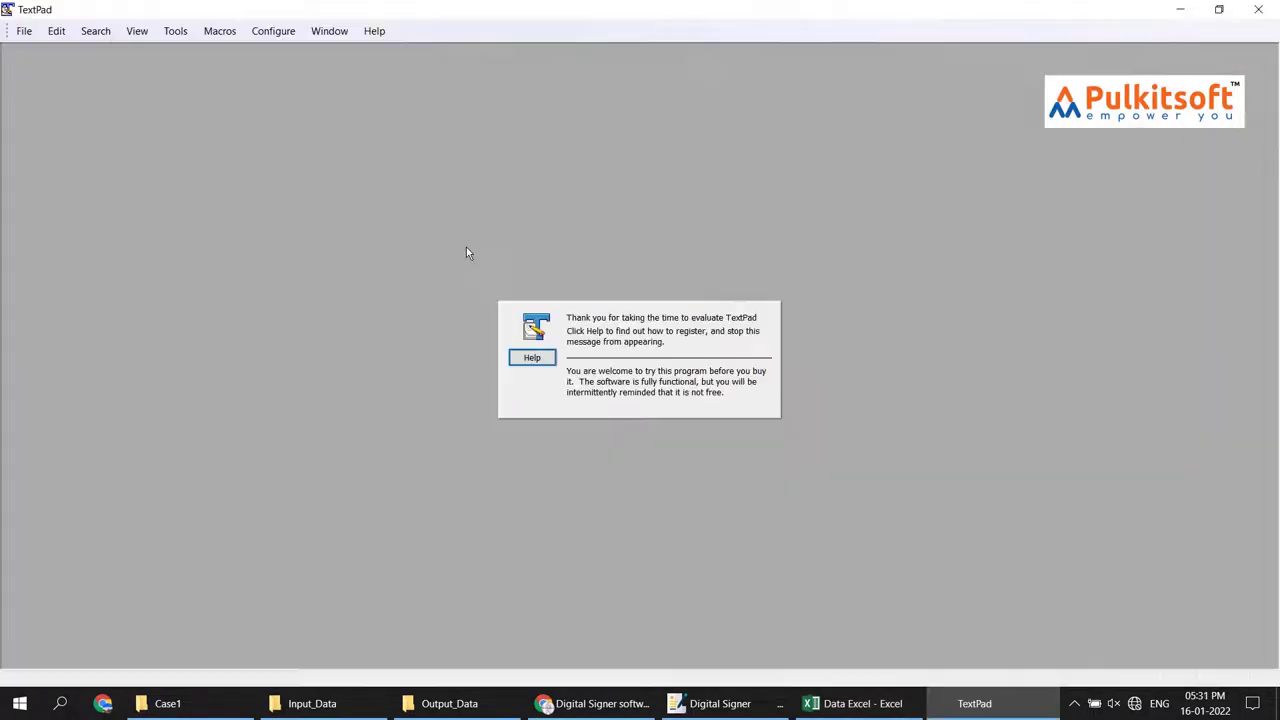
key("ctrl+v")
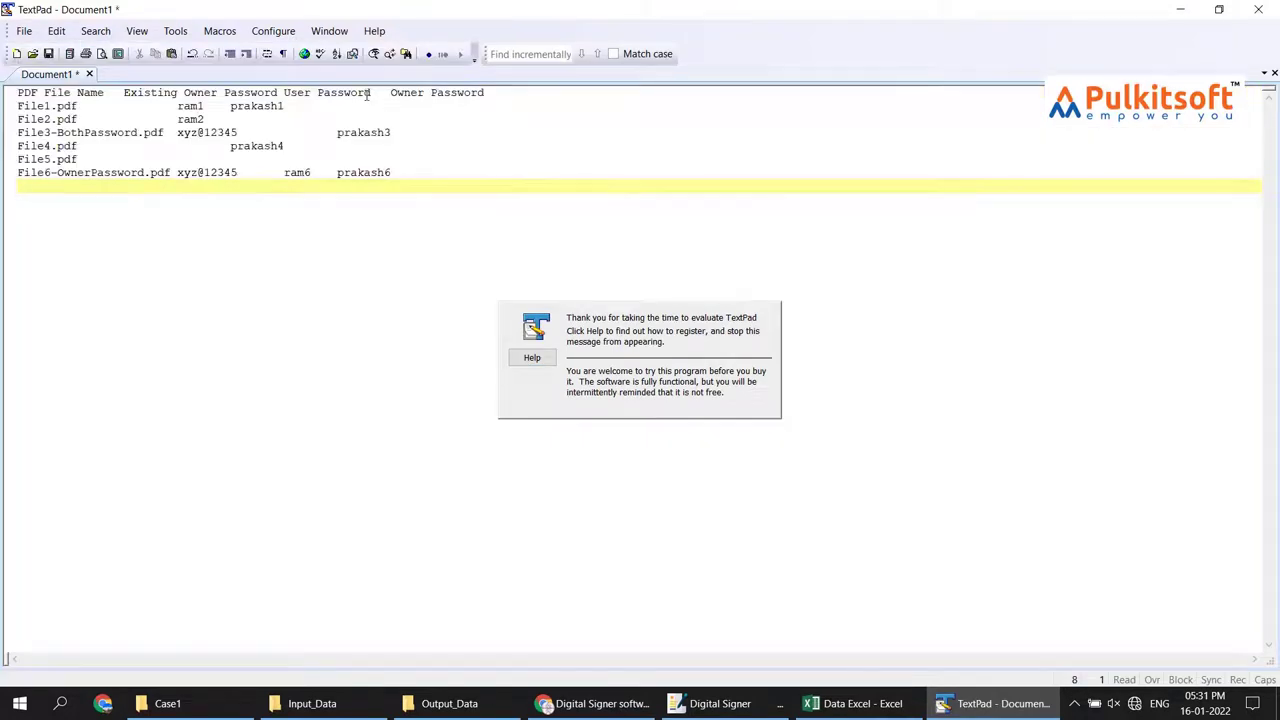
Step: Replace all tab separators in the document with commas
double_click(374, 93)
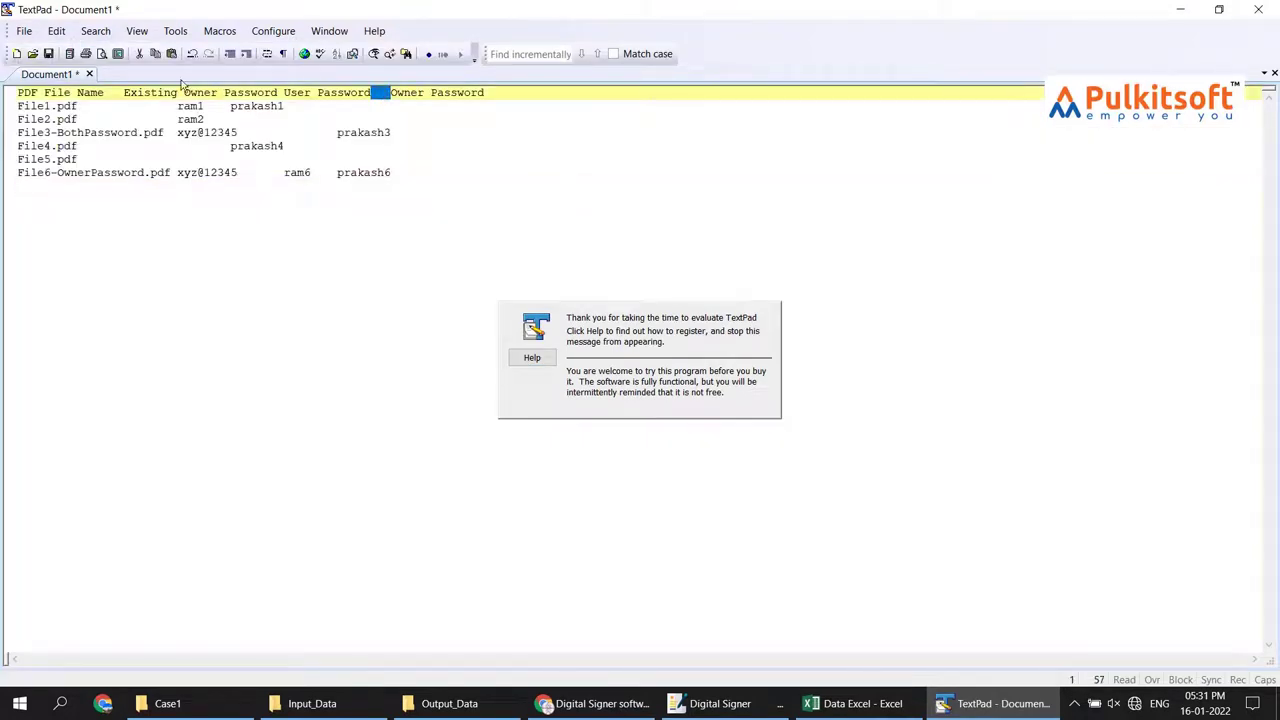
left_click(56, 31)
mouse_move(113, 151)
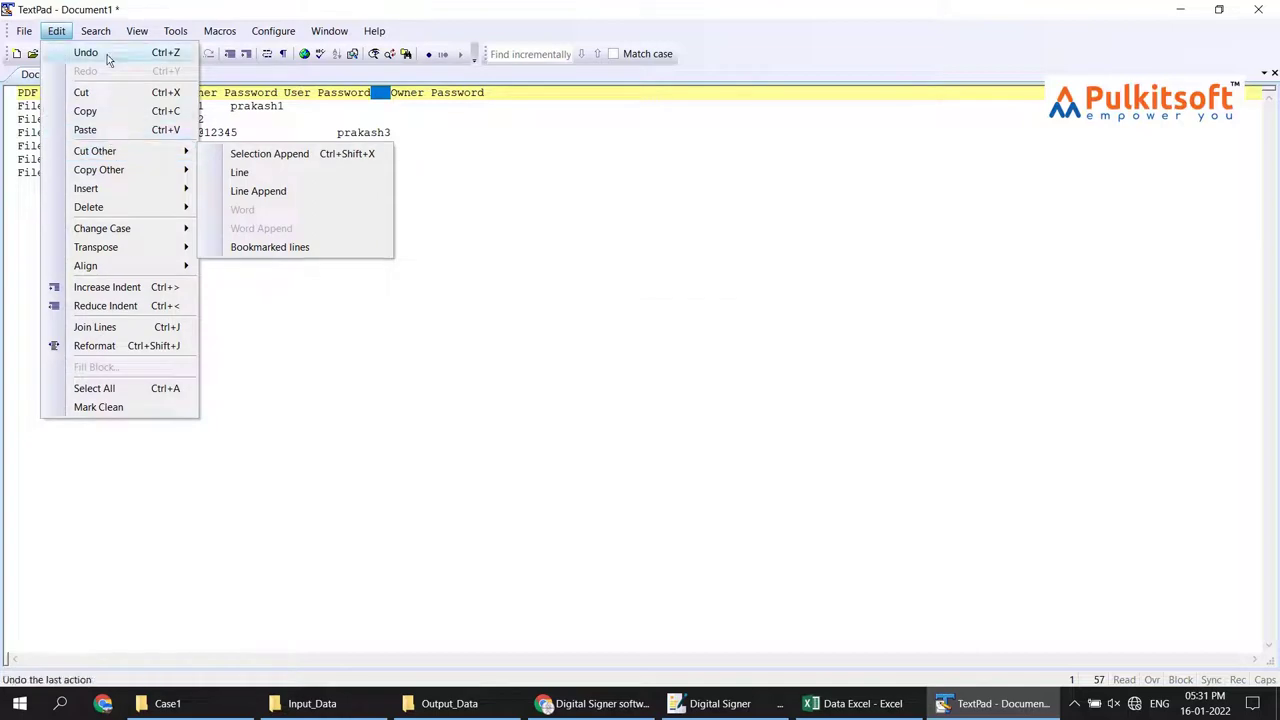
mouse_move(95, 31)
left_click(120, 146)
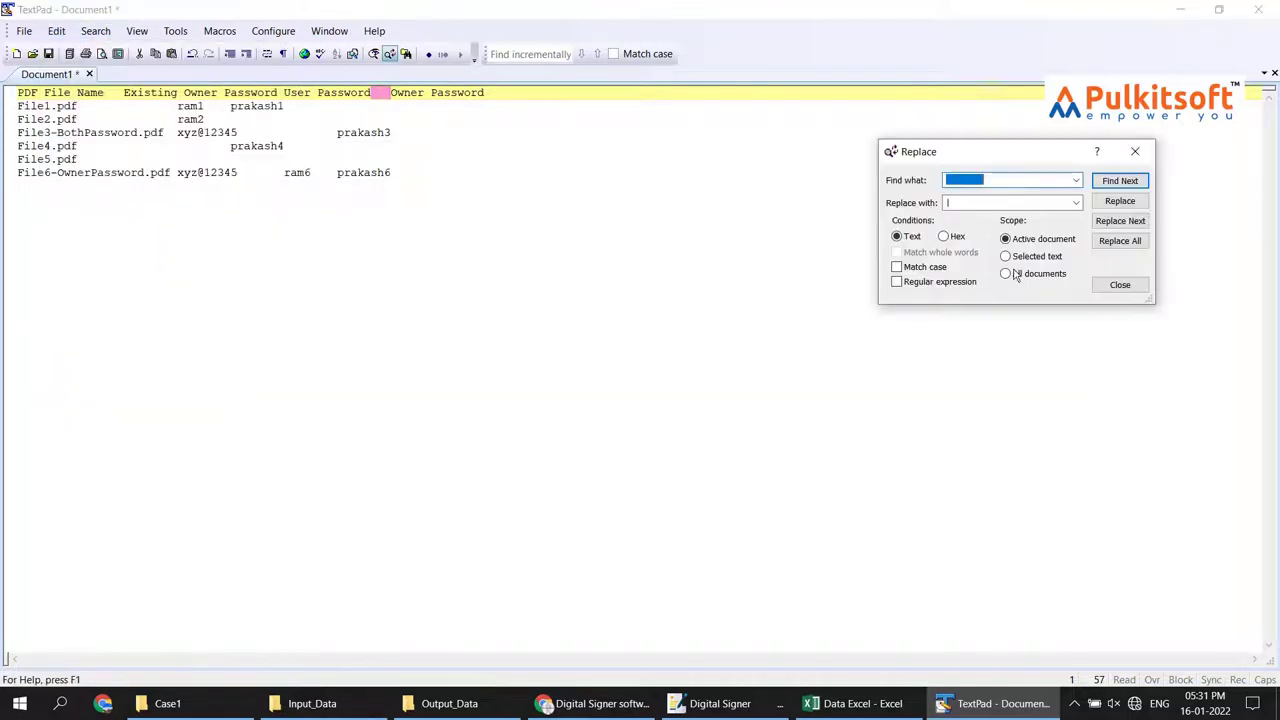
left_click(965, 203)
type(",")
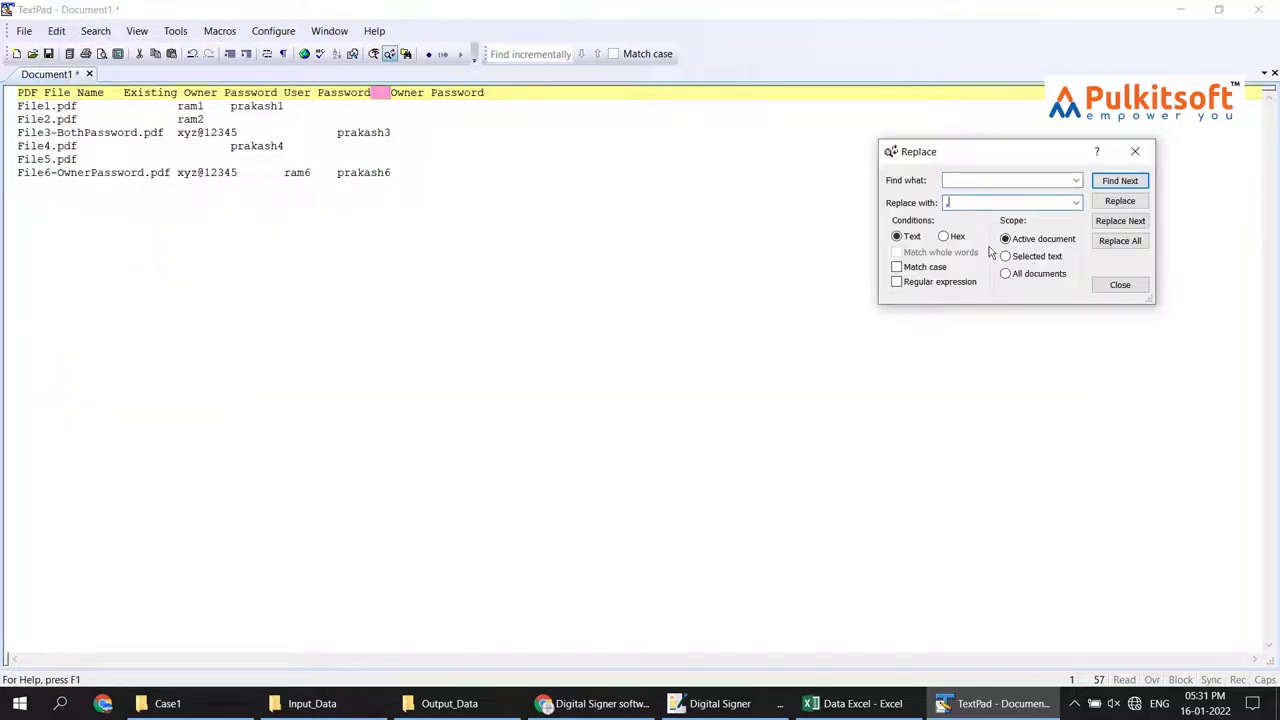
left_click(1120, 240)
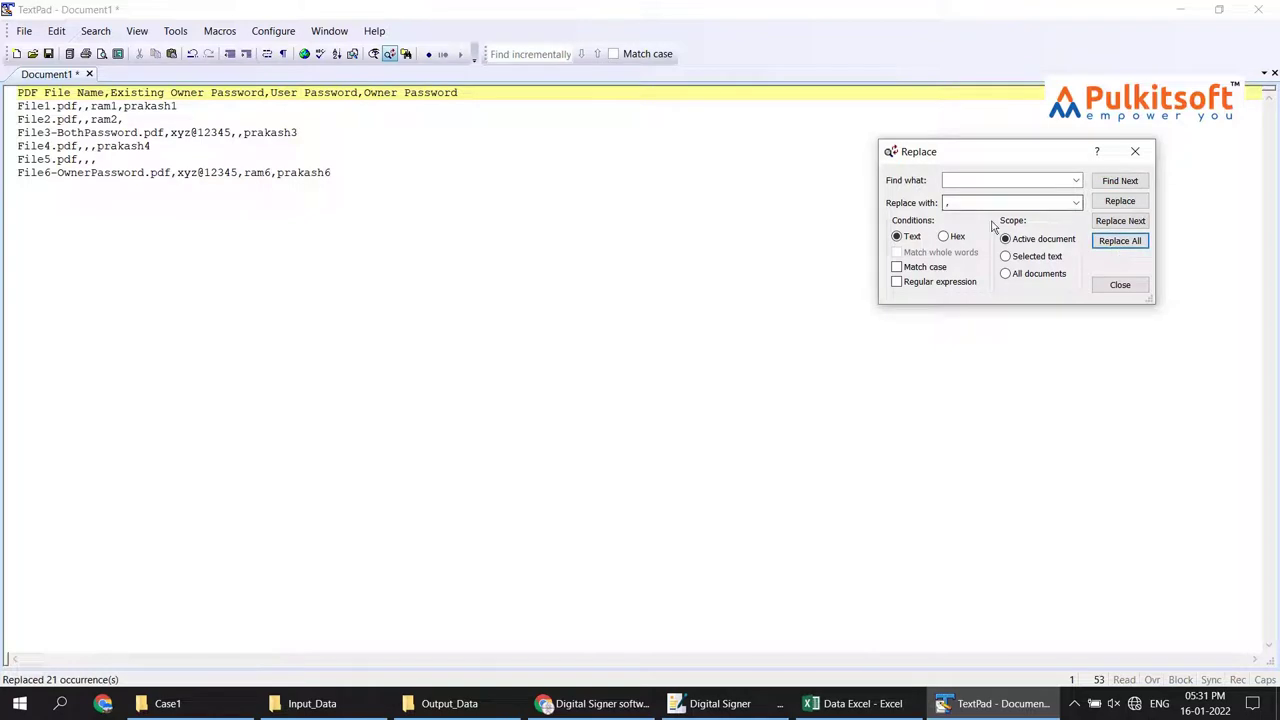
left_click(1135, 151)
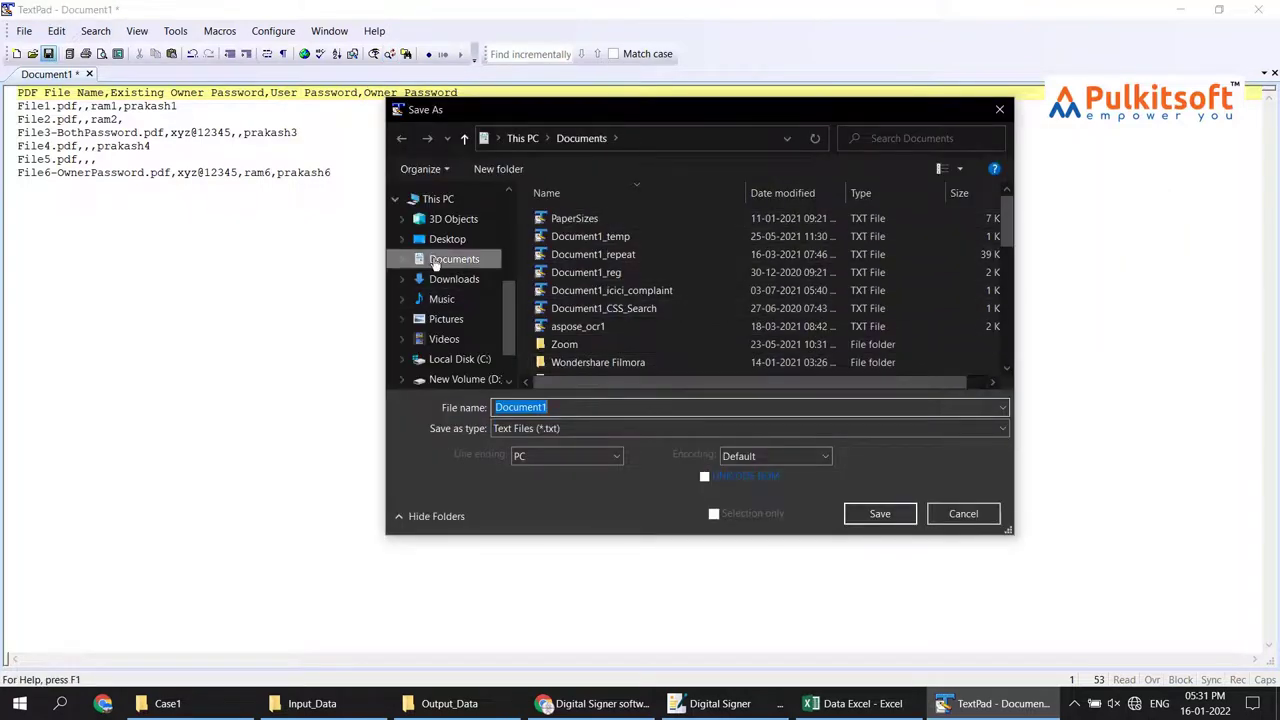
Step: Start saving the comma-separated document and set the save location to the Case1 folder using its copied path
left_click(215, 710)
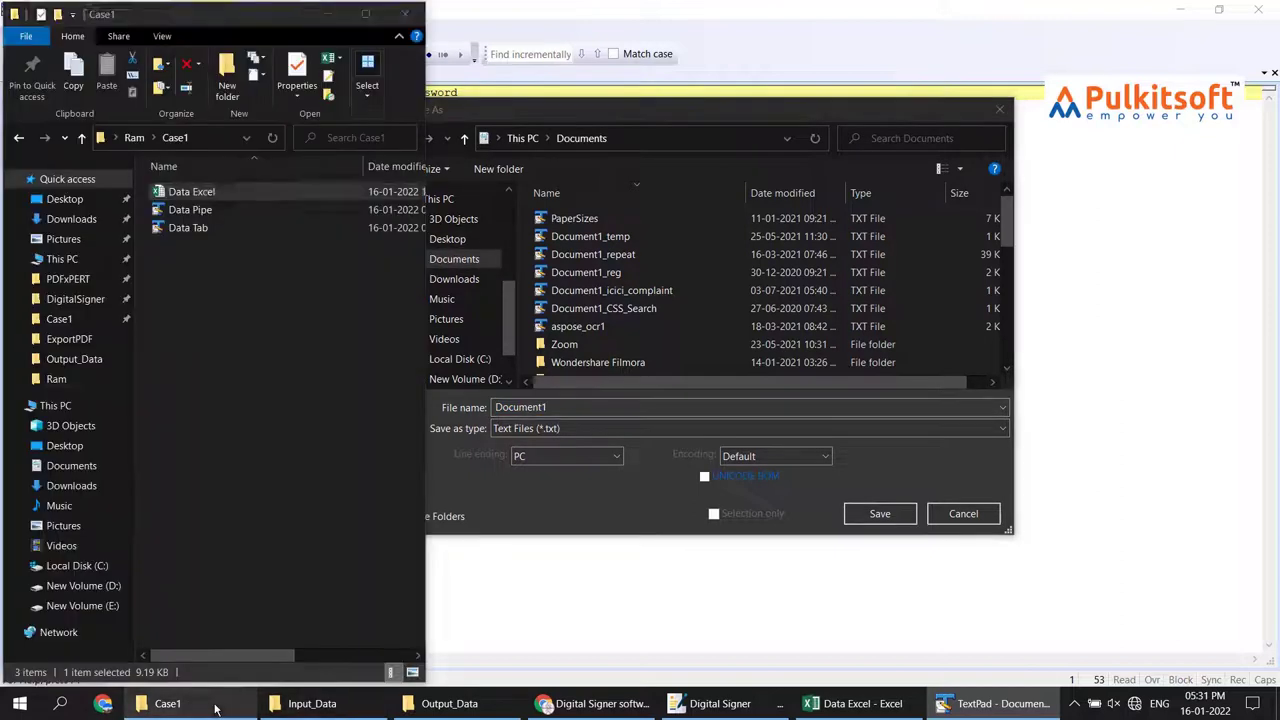
left_click(208, 140)
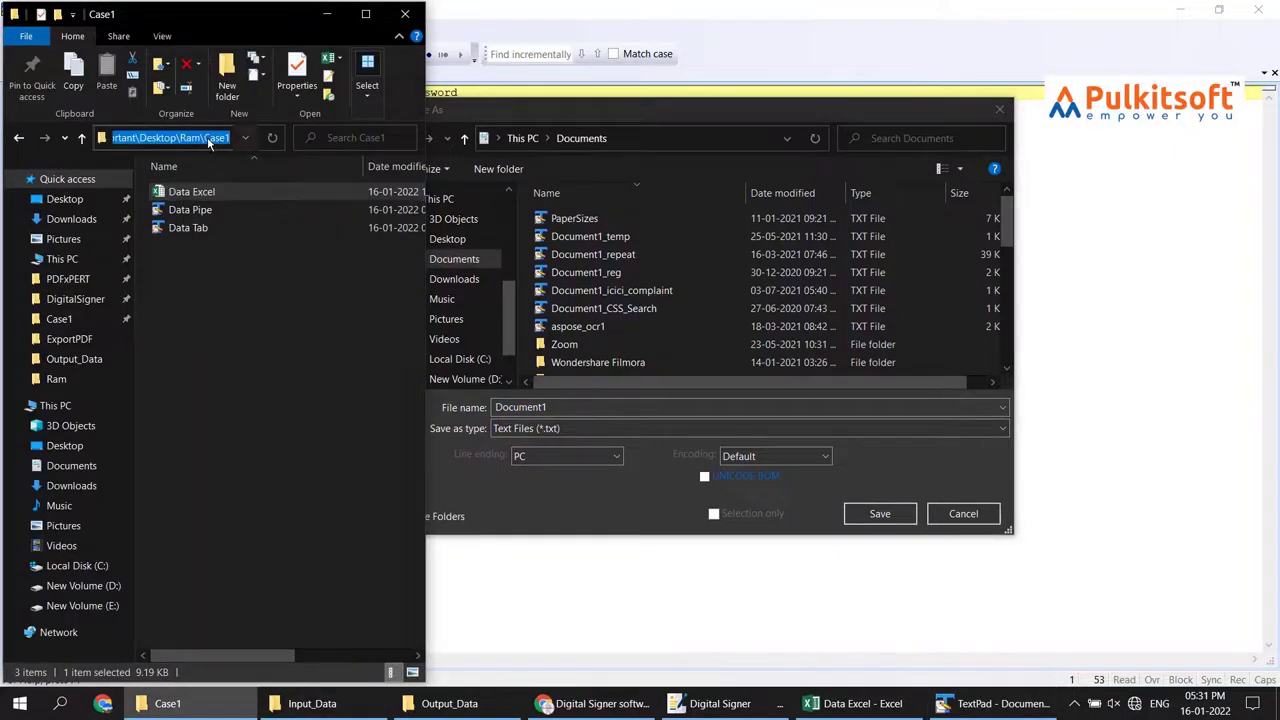
left_click(566, 407)
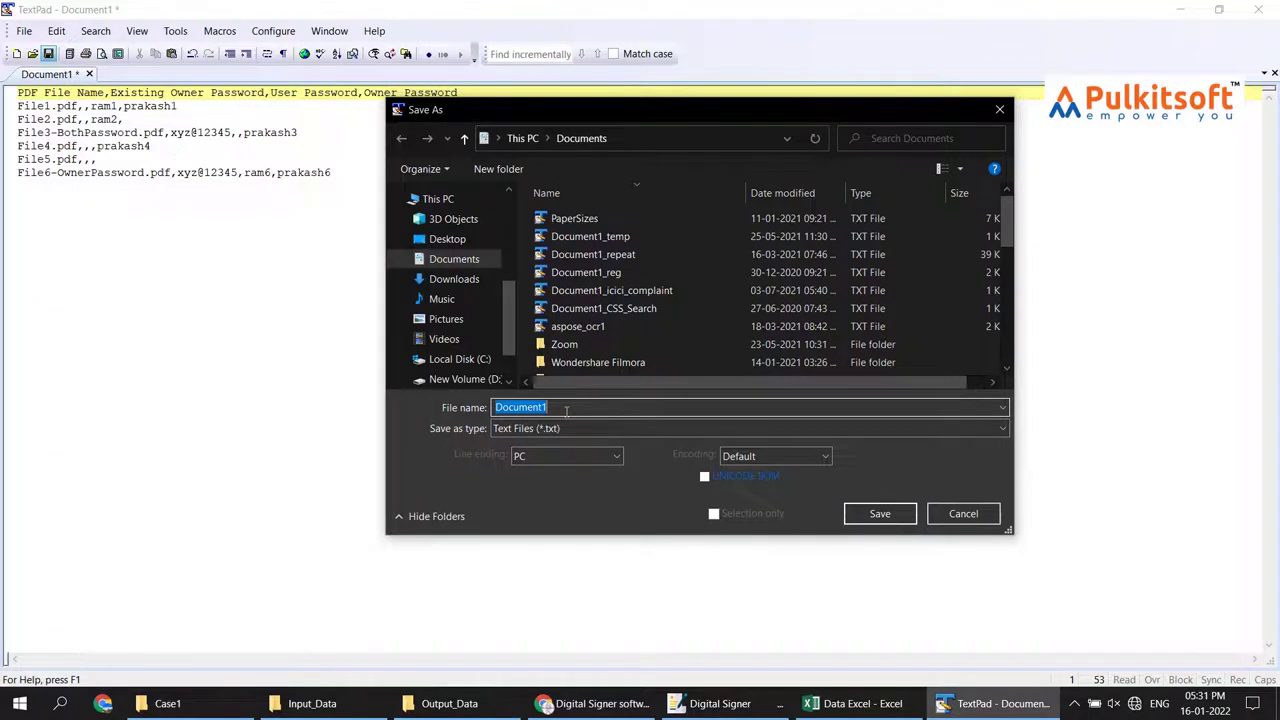
key("ctrl+v")
key("Return")
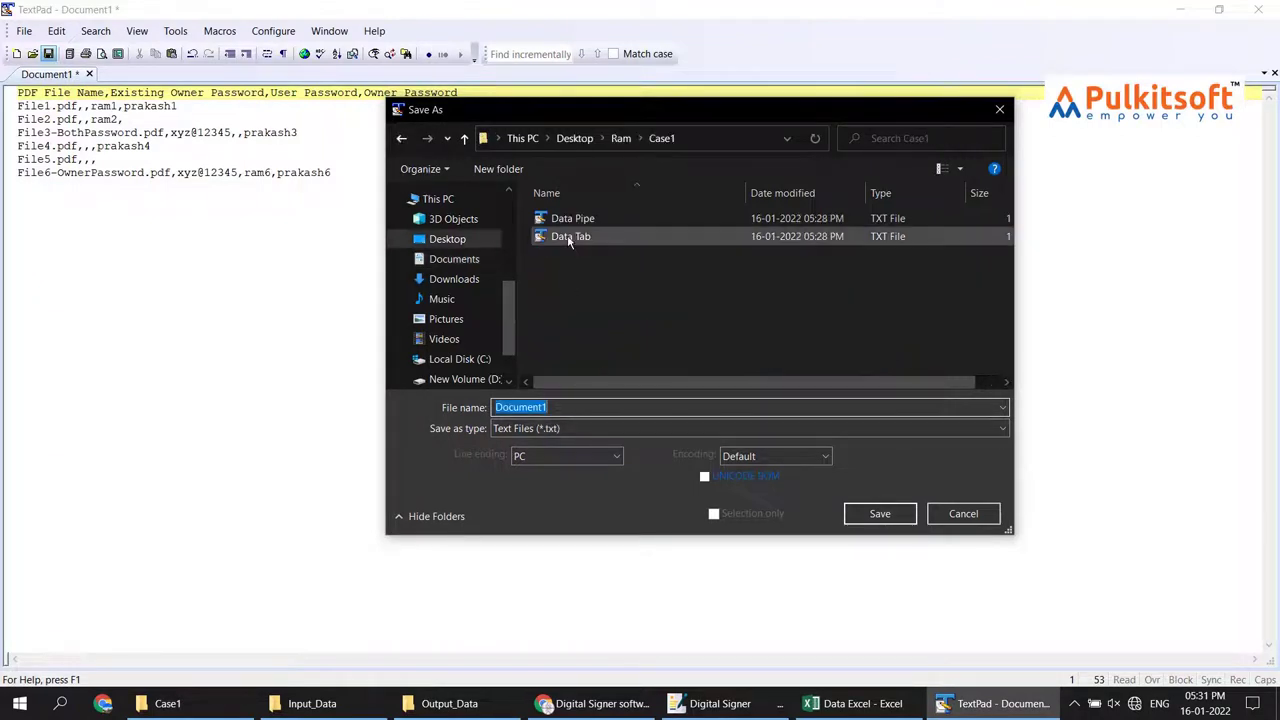
Step: Save the comma-separated document in the Case1 folder as Data CSV.csv
left_click(568, 240)
left_click(602, 403)
left_click(598, 409)
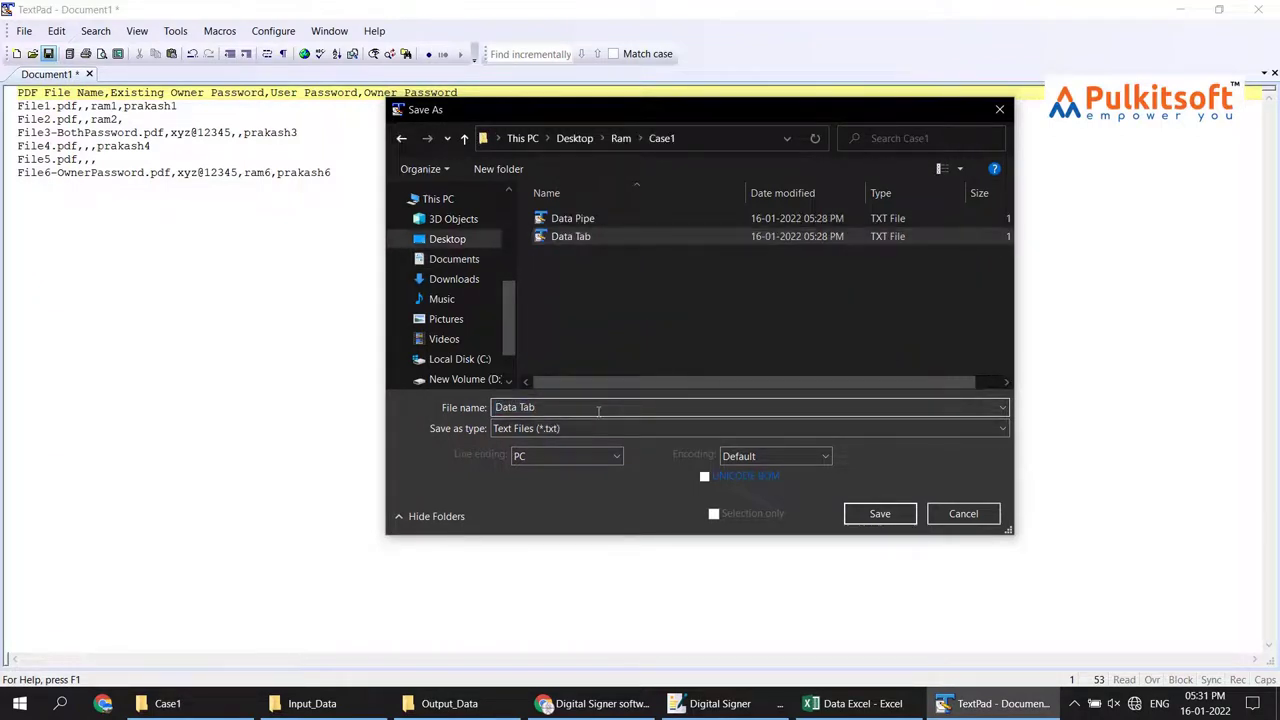
key("BackSpace")
key("BackSpace")
key("BackSpace")
type("CSV.csv\"")
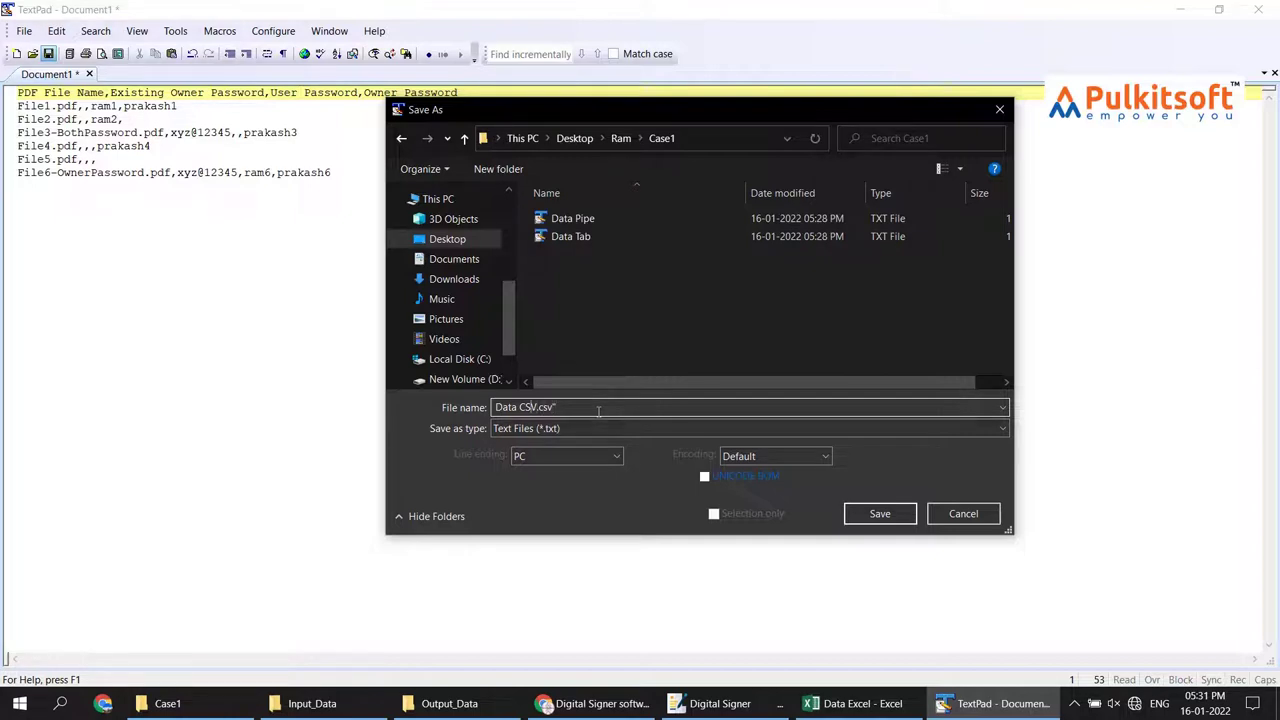
key("Home")
type("\"")
key("Return")
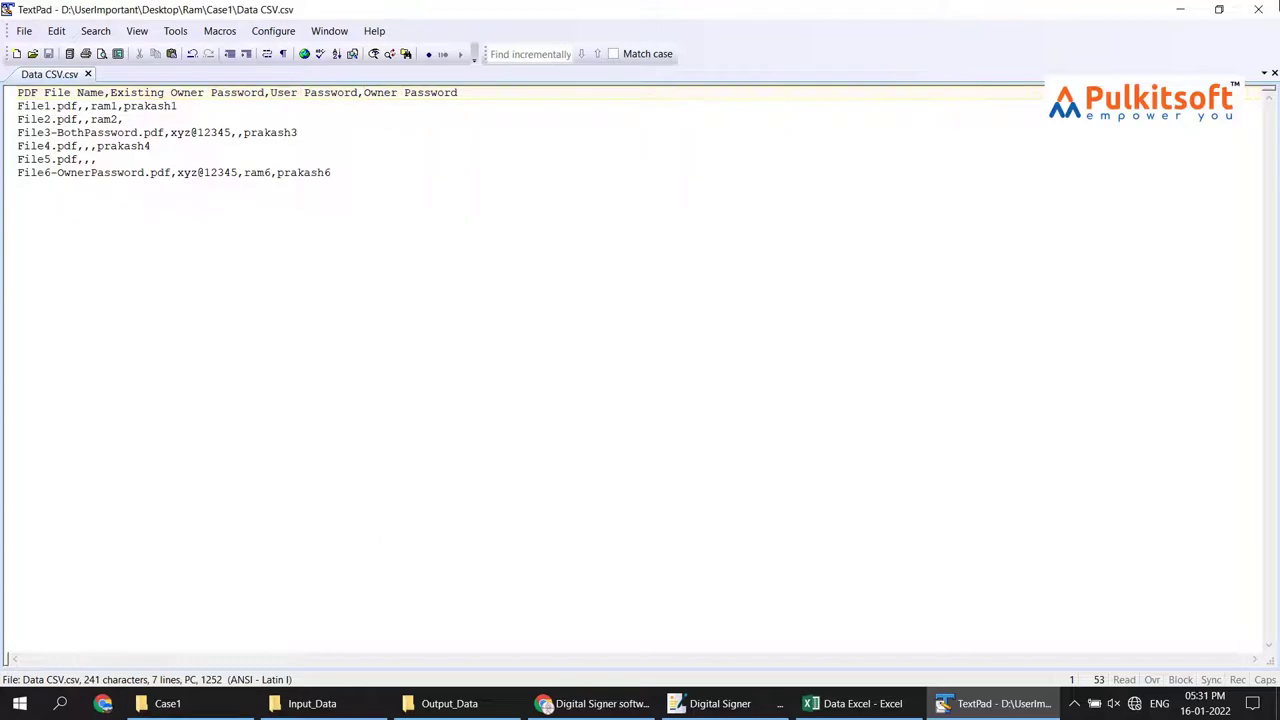
Step: Close TextPad and the Data Excel workbook
left_click(1258, 9)
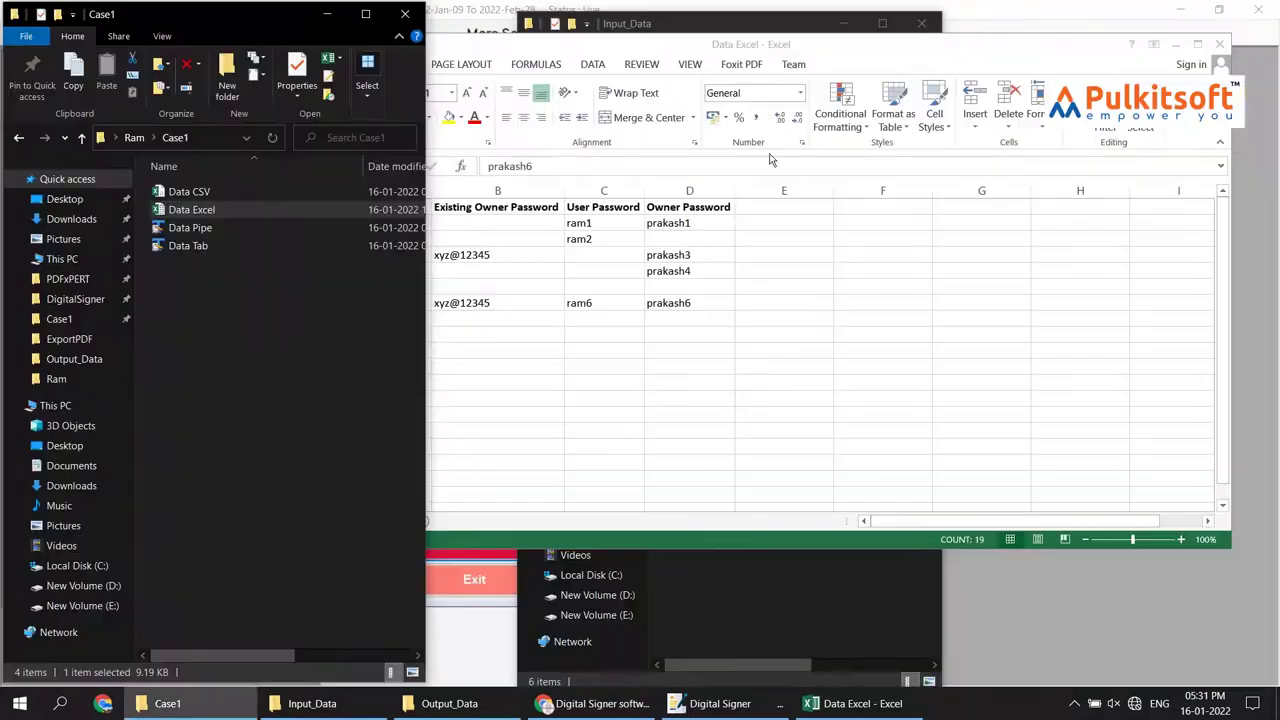
left_click(932, 70)
left_click(1220, 44)
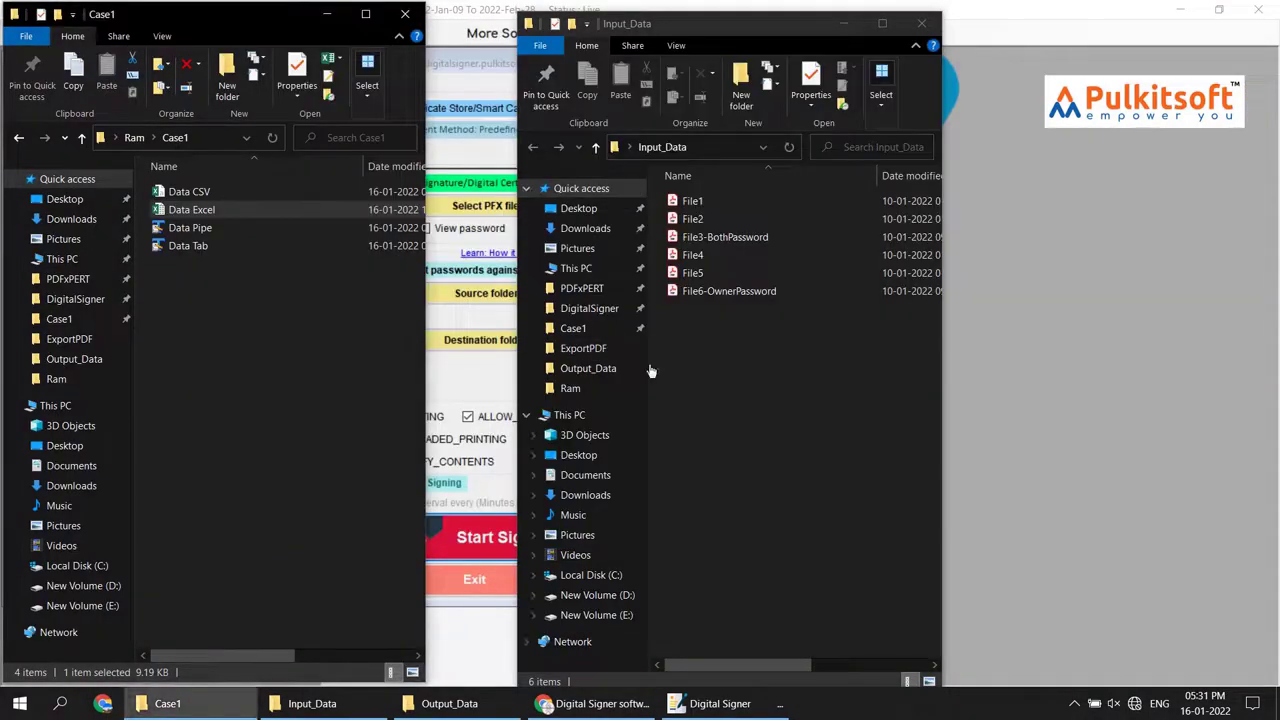
Step: Open Data CSV from the Case1 folder in Excel to inspect its columns, and close it again
left_click(240, 258)
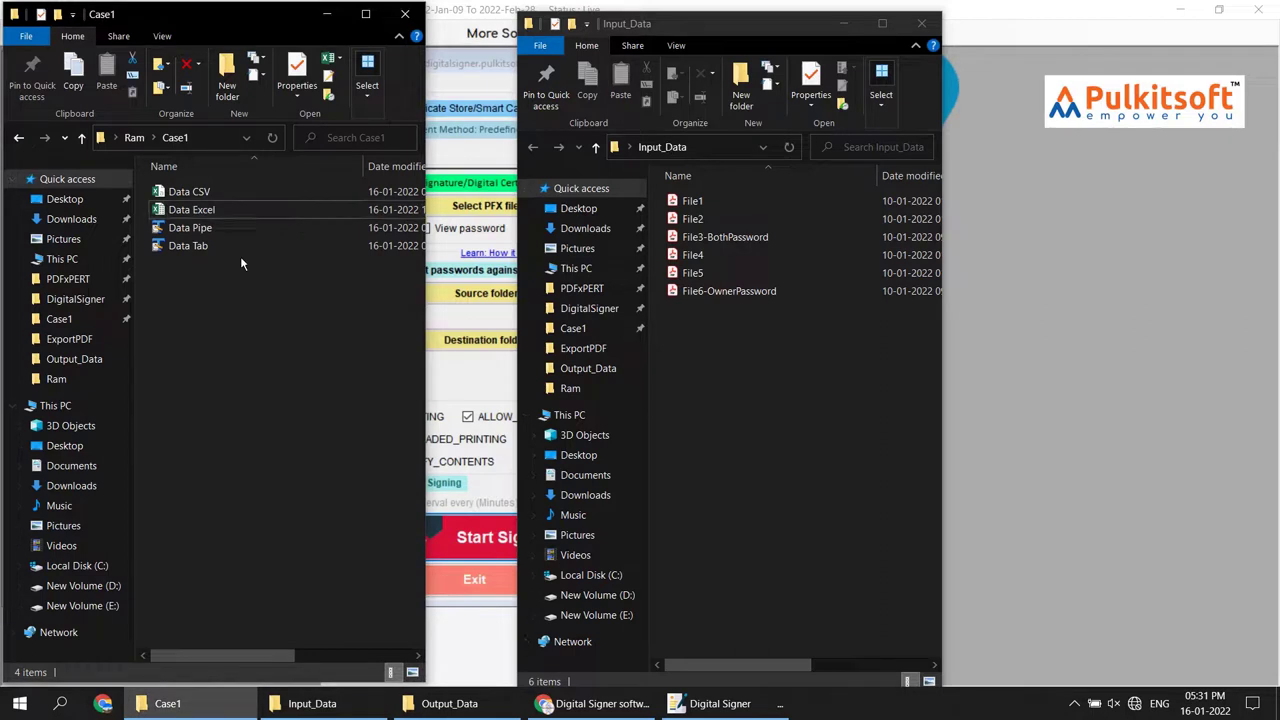
left_click(178, 193)
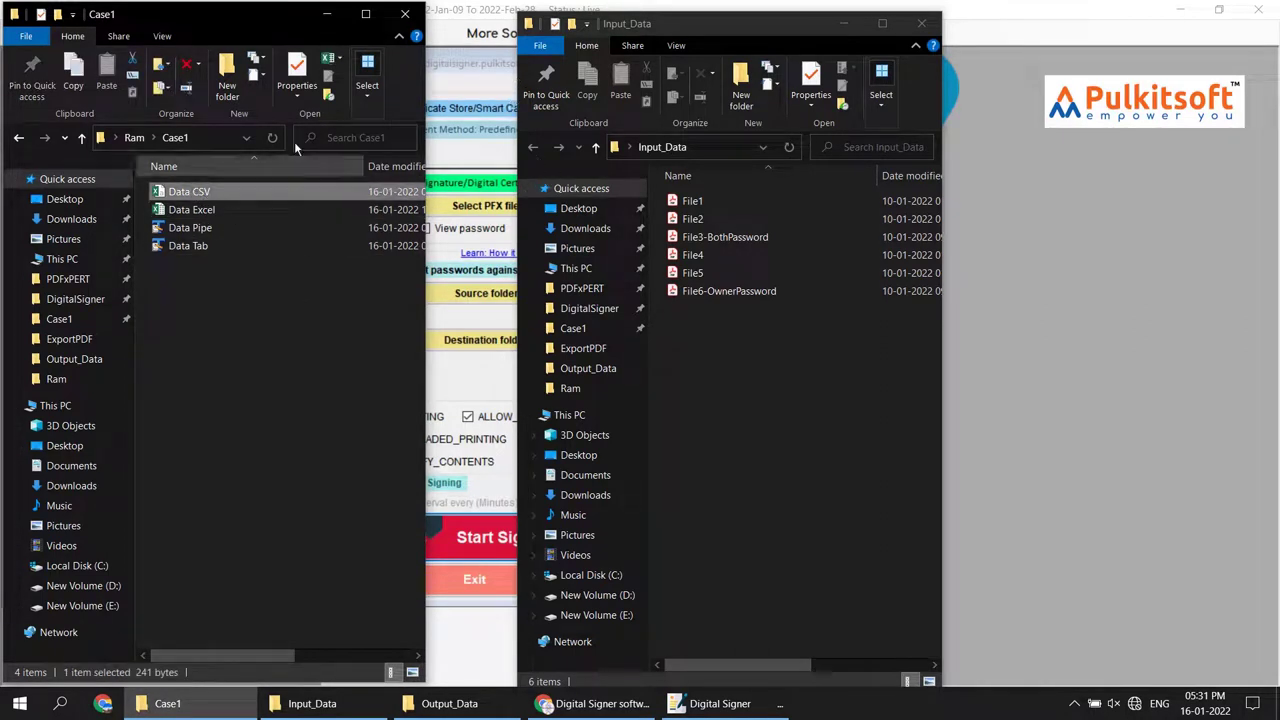
left_click(234, 327)
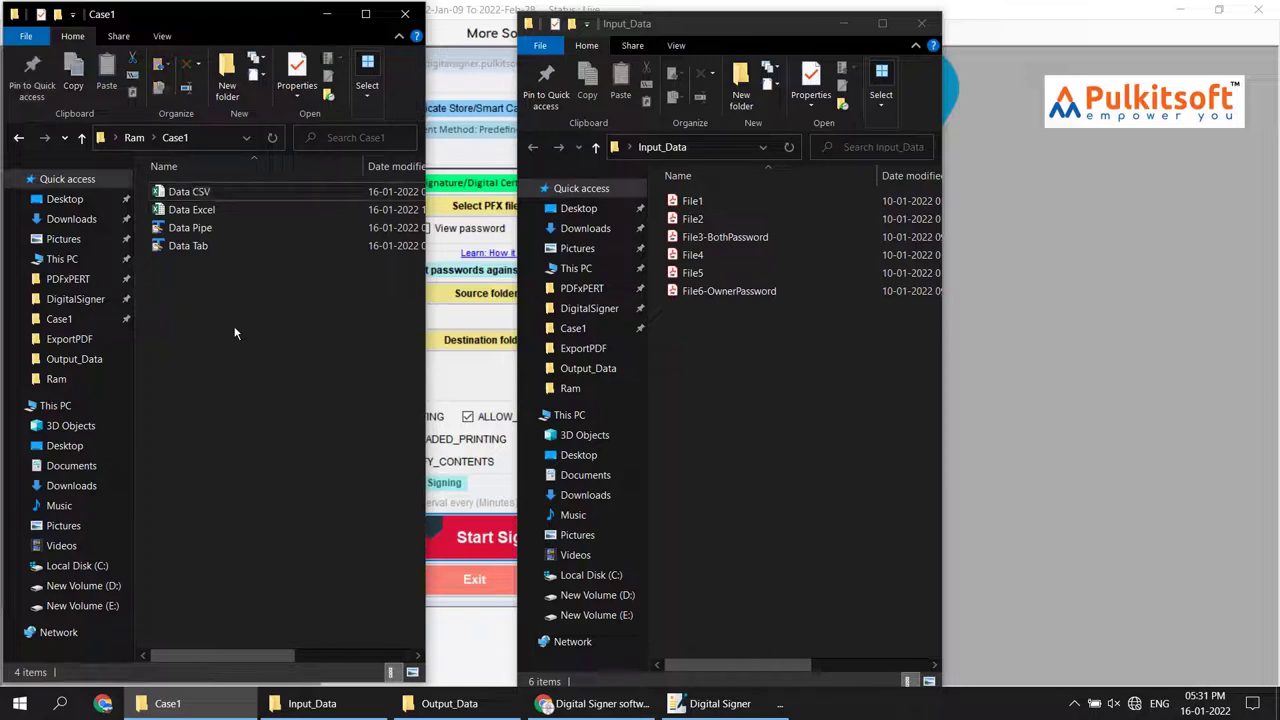
left_click(184, 194)
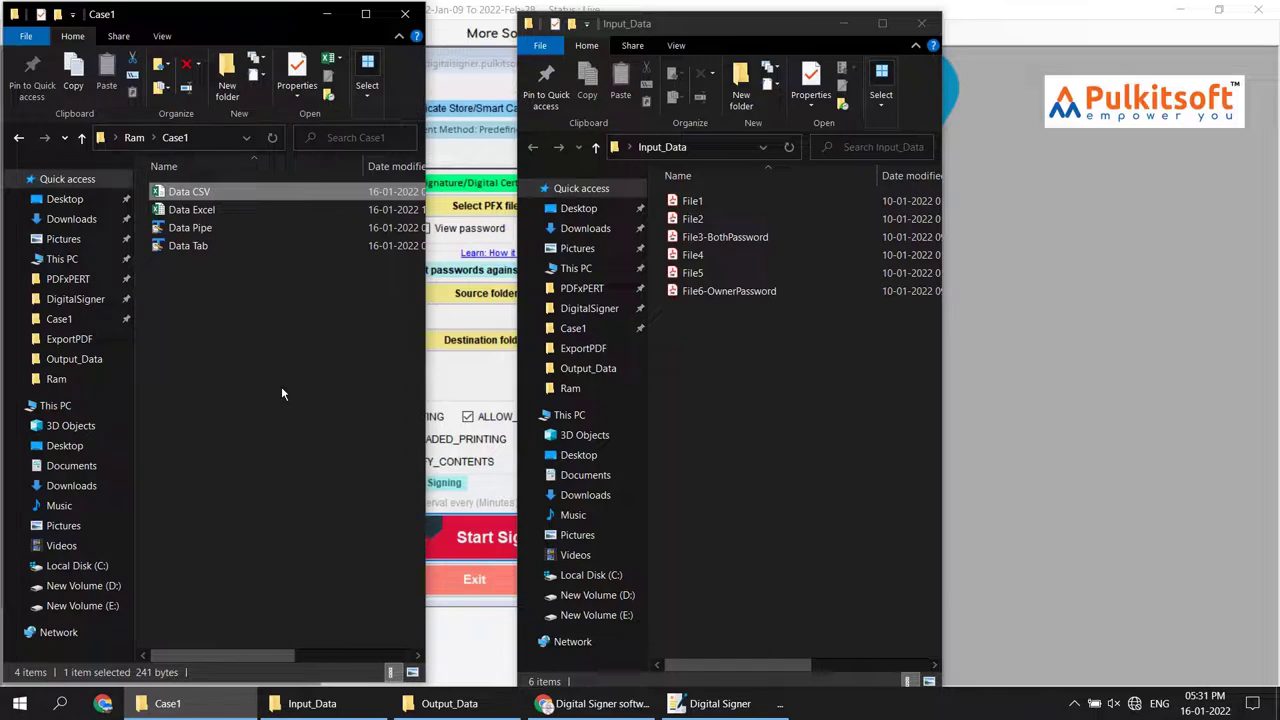
key("Return")
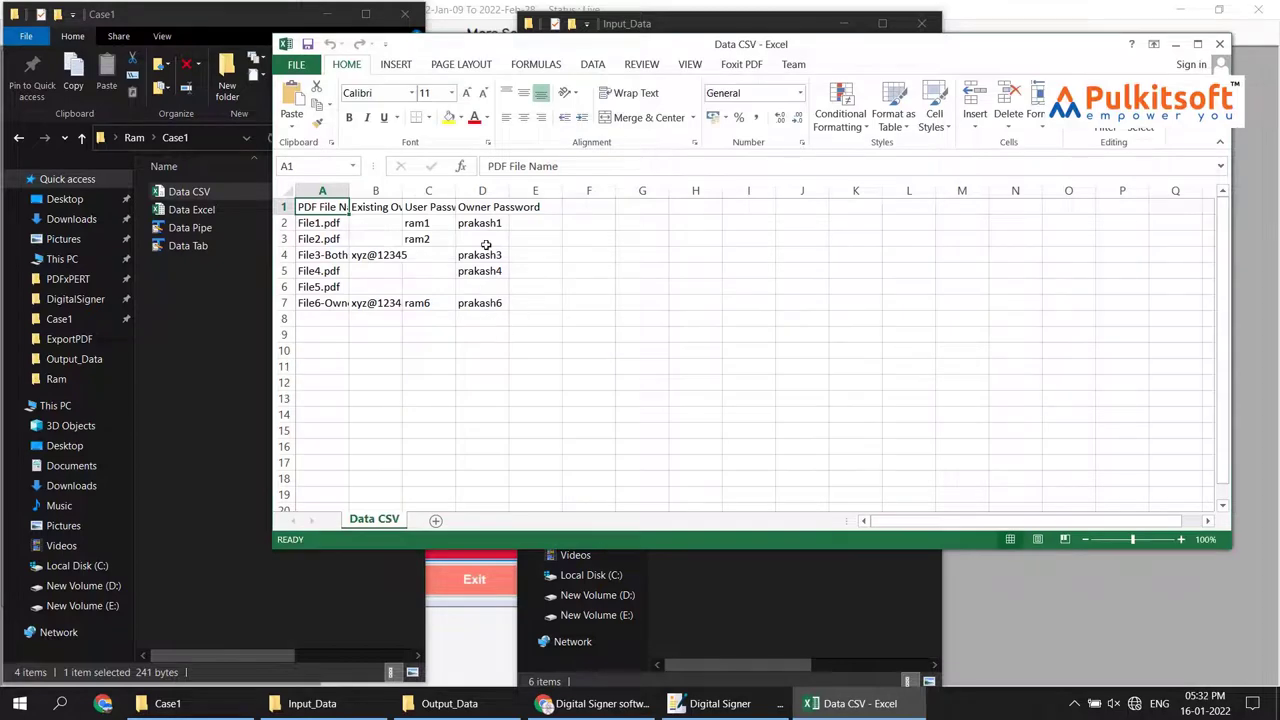
left_click(1219, 44)
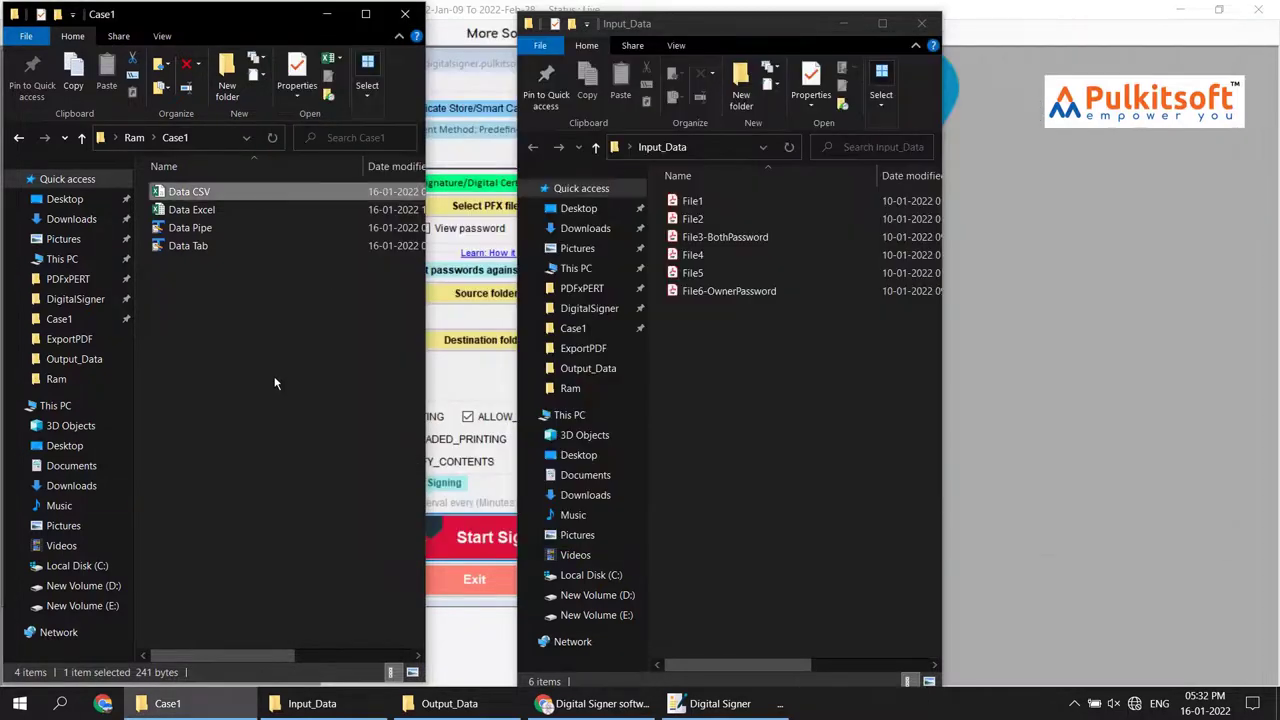
Step: Open Data CSV from the Case1 folder in TextPad as plain text, and close the editor
left_click(274, 377)
left_click(205, 194)
right_click(205, 194)
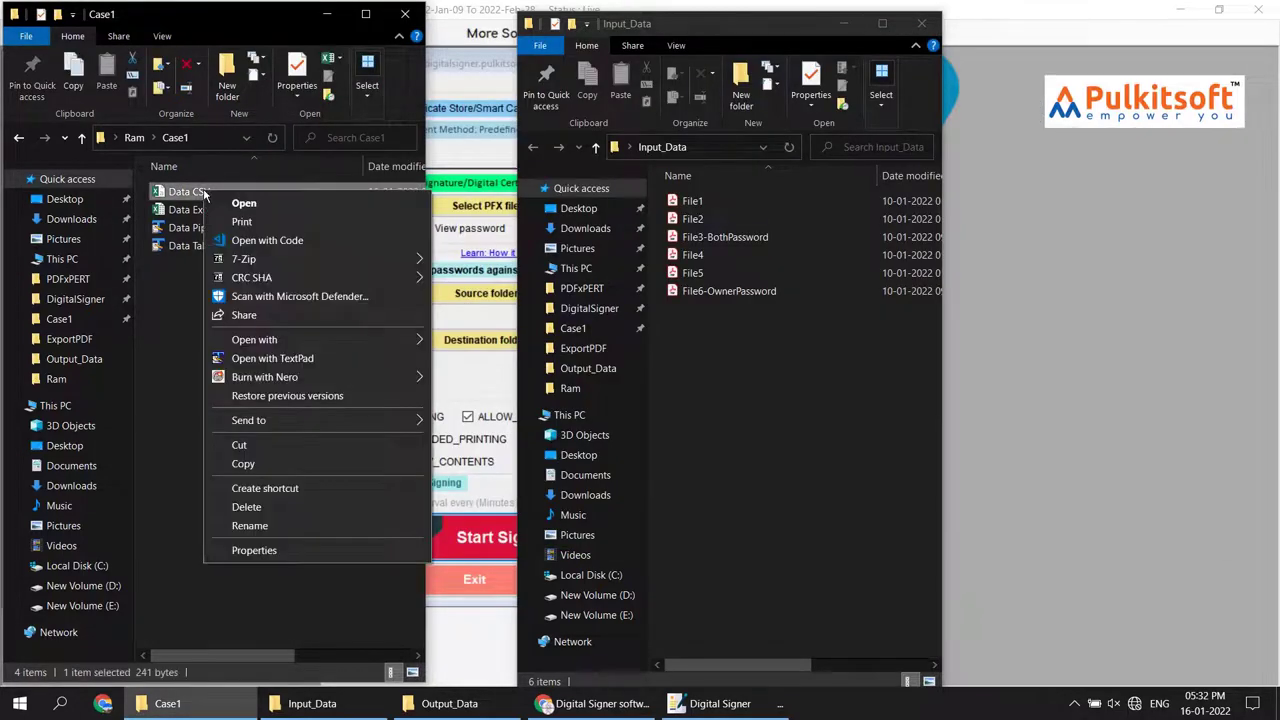
left_click(281, 360)
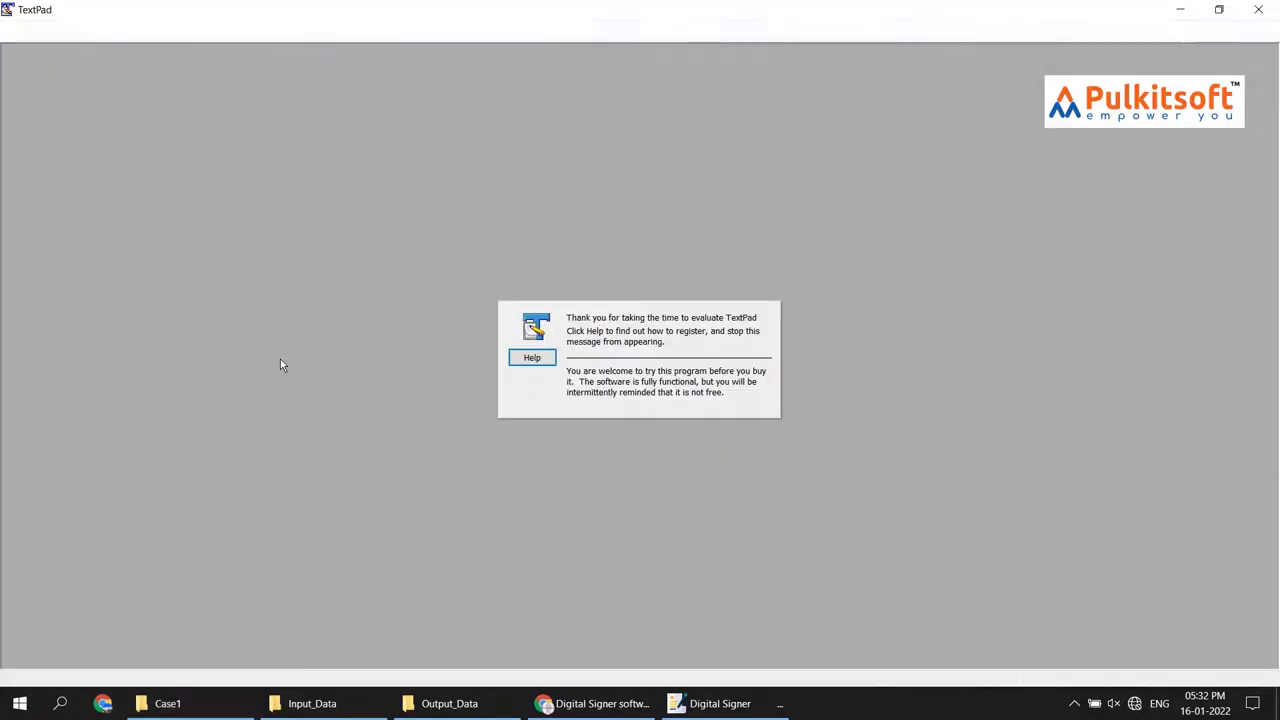
left_click(1258, 9)
Step: Switch to Digital Signer, set the password source to a CSV file, and import Data CSV from the Case1 folder
left_click(330, 13)
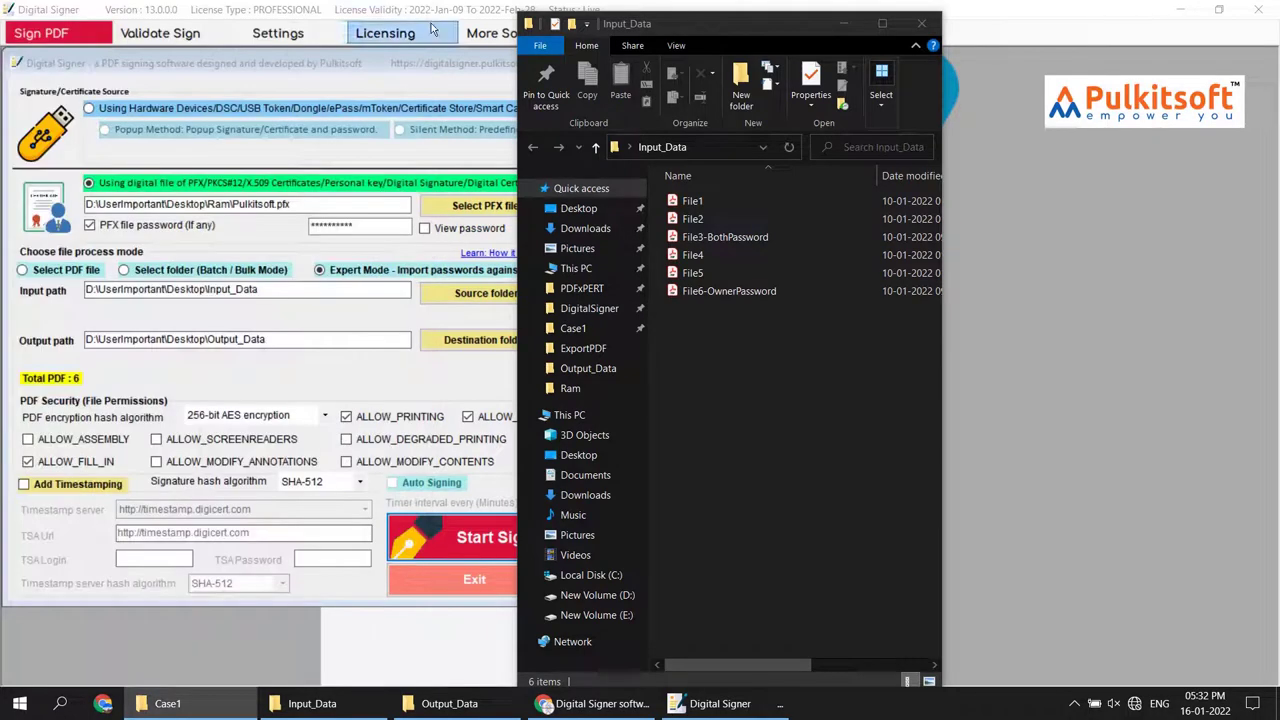
left_click(843, 22)
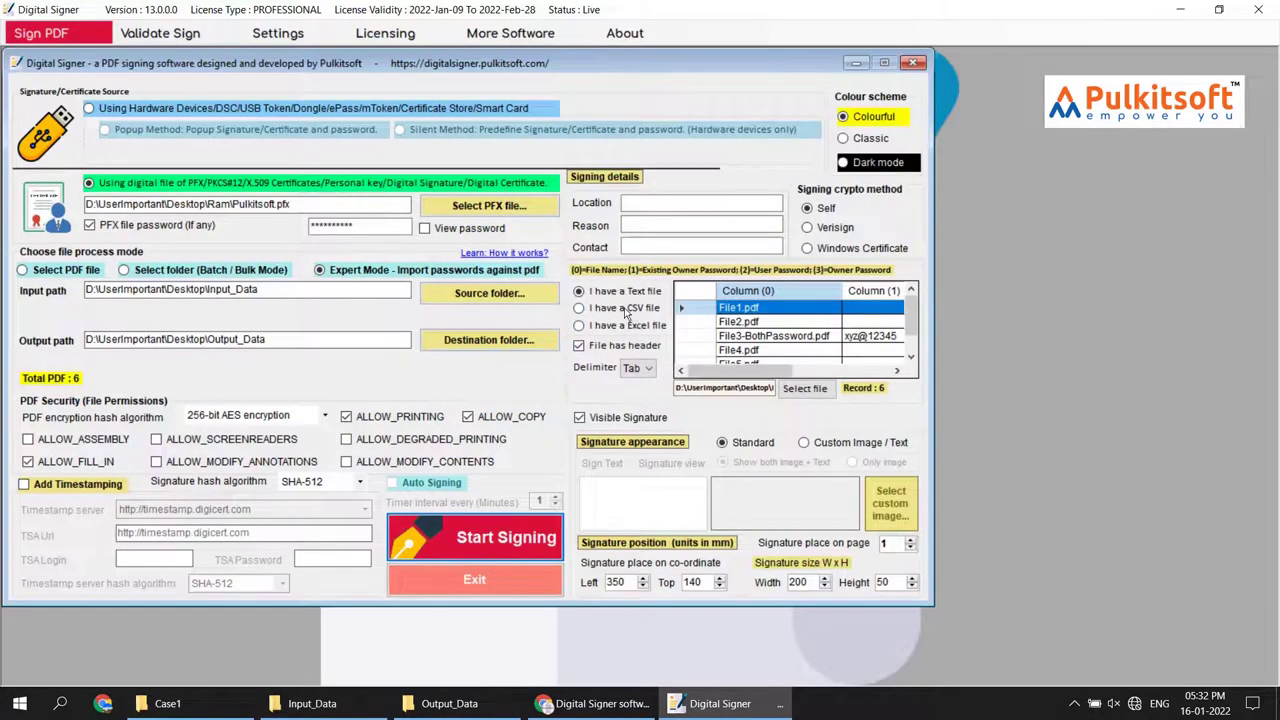
left_click(579, 308)
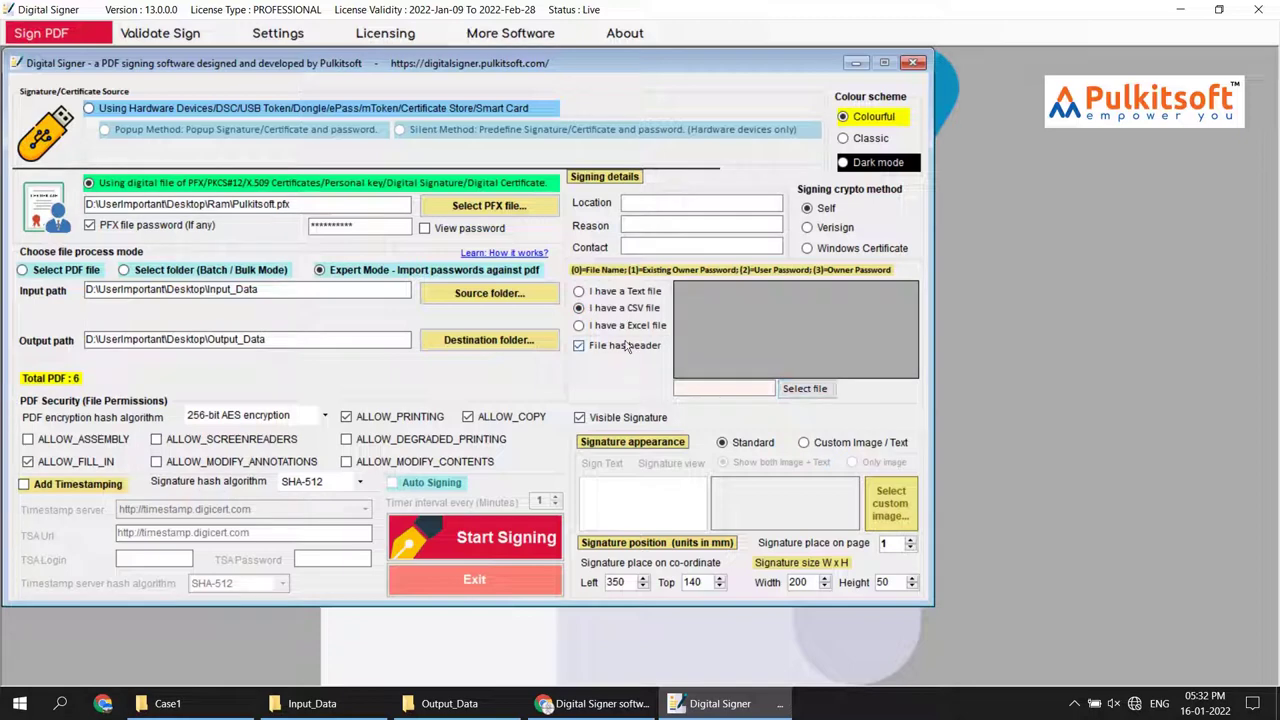
left_click(805, 388)
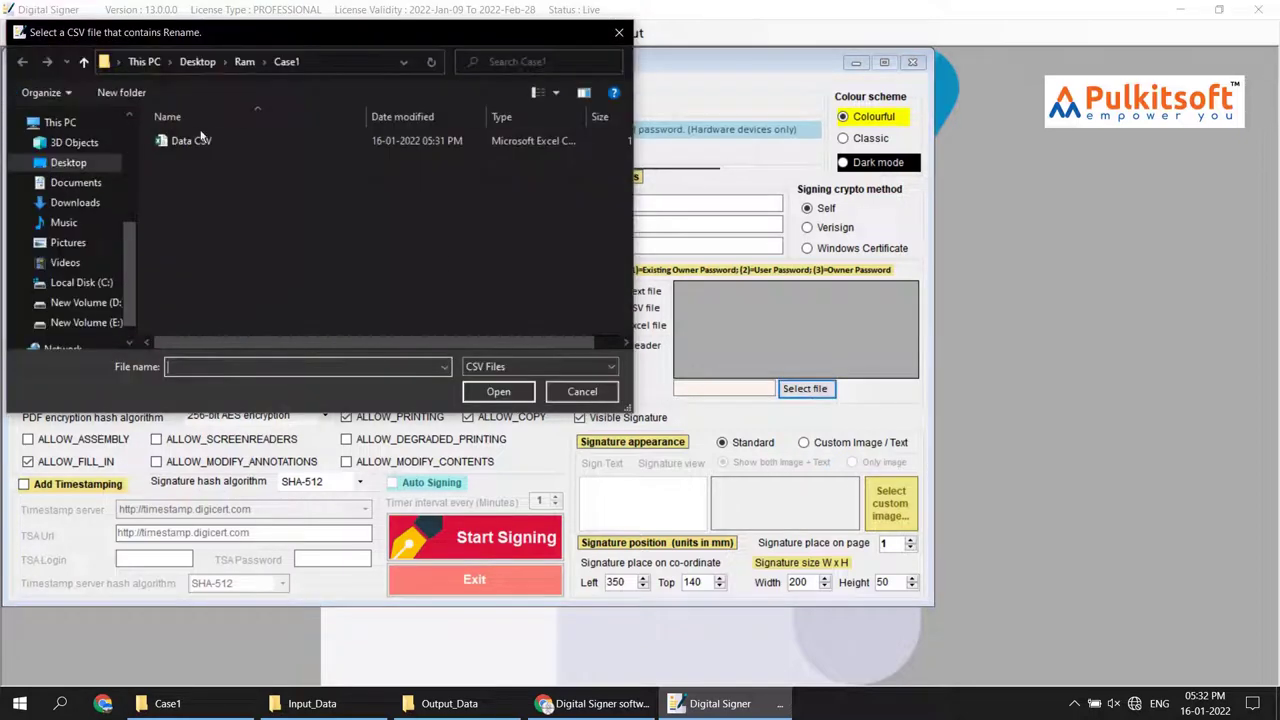
left_click(200, 141)
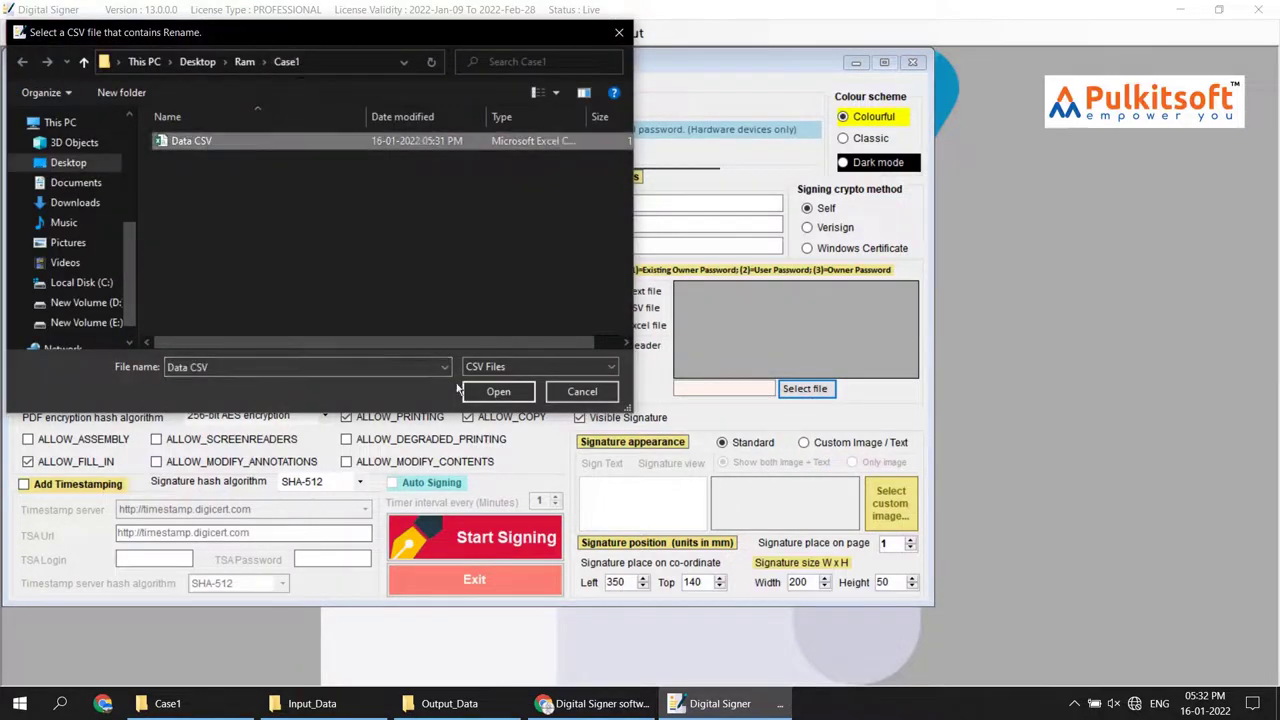
left_click(498, 392)
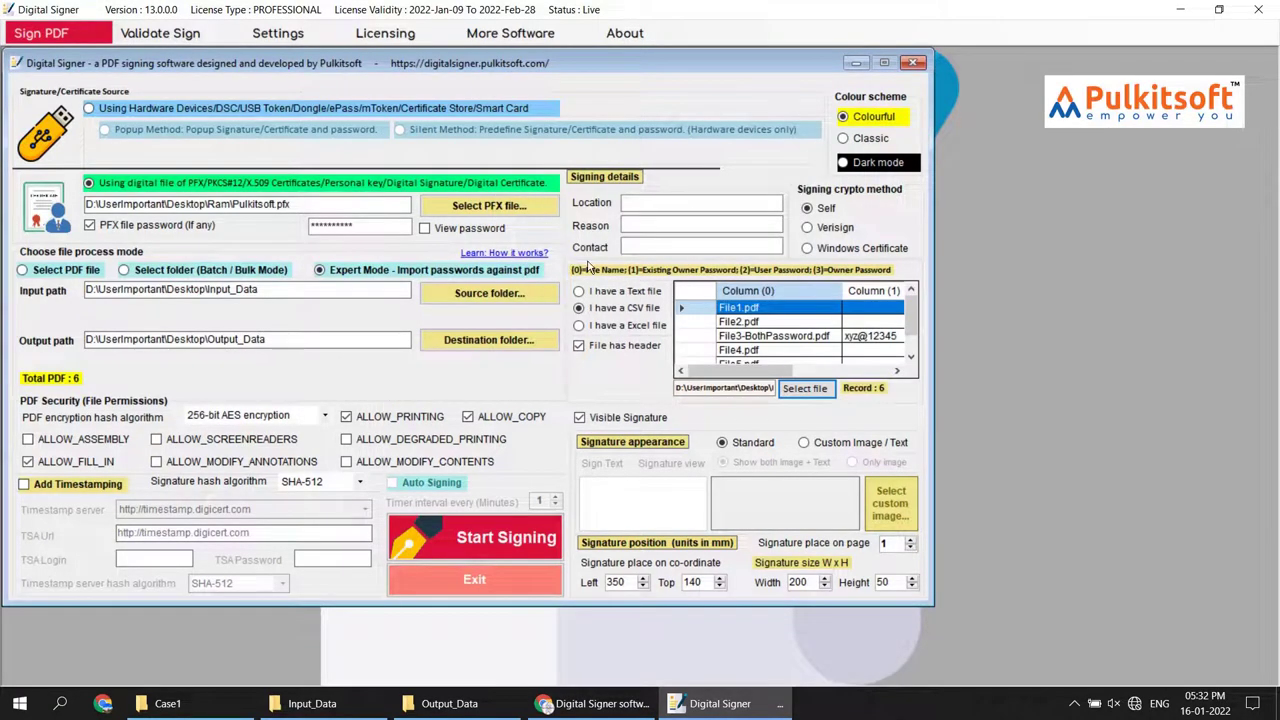
Step: Check the imported CSV rows and sign the Input_Data PDFs, dismissing the completion message
left_click_drag(912, 318, 922, 344)
mouse_move(750, 370)
left_mouse_down()
mouse_move(800, 370)
mouse_move(752, 368)
left_mouse_up()
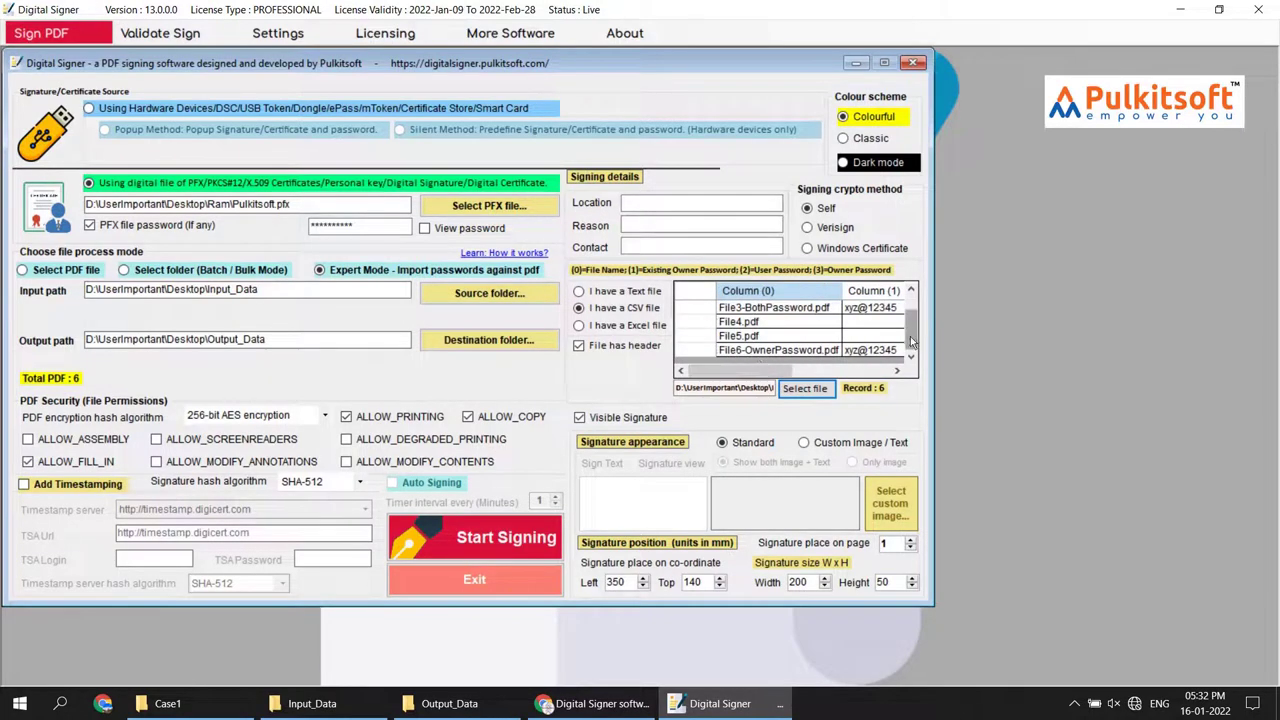
left_click_drag(910, 336, 910, 300)
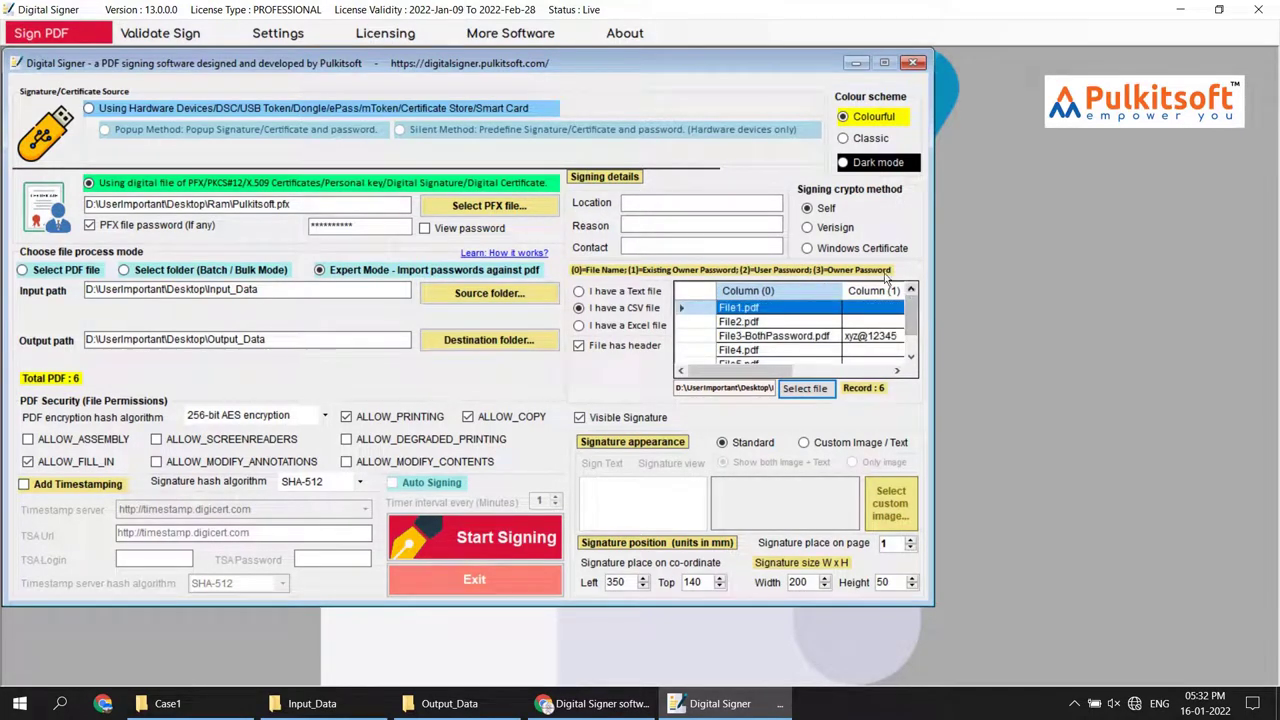
left_click(503, 540)
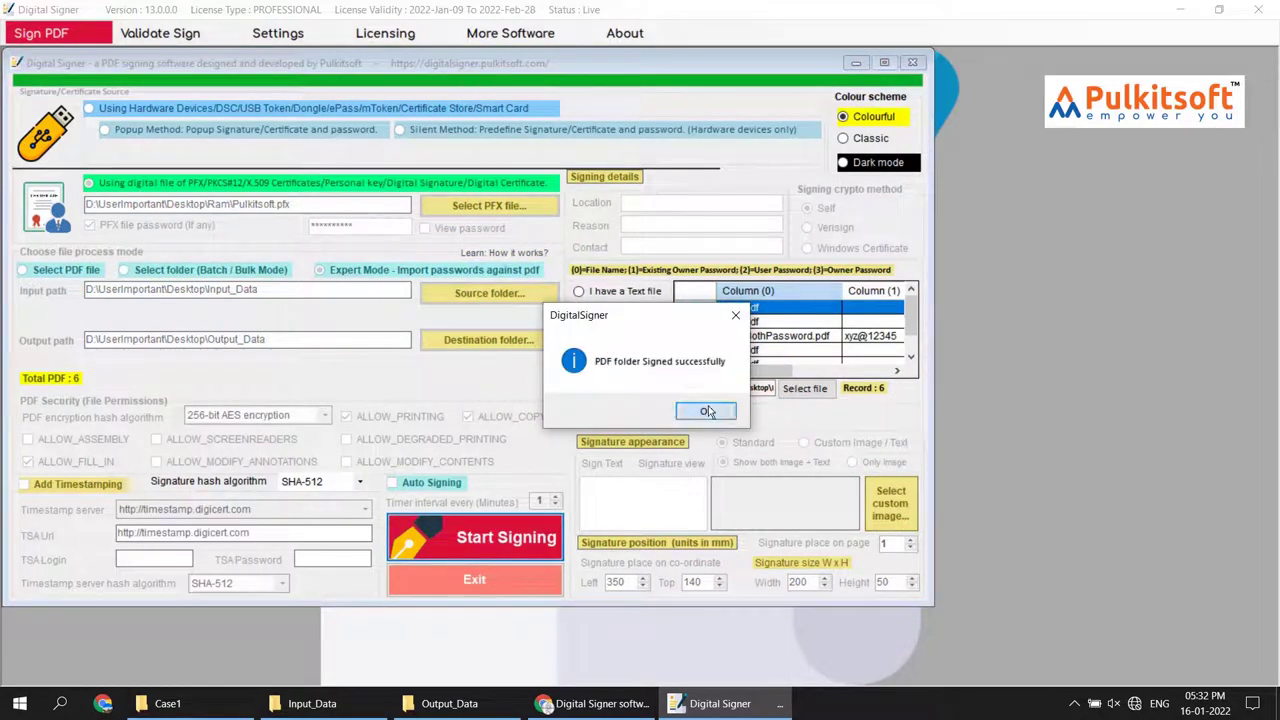
left_click(707, 412)
Step: Delete all PDFs from the Output_Data folder
left_click(449, 703)
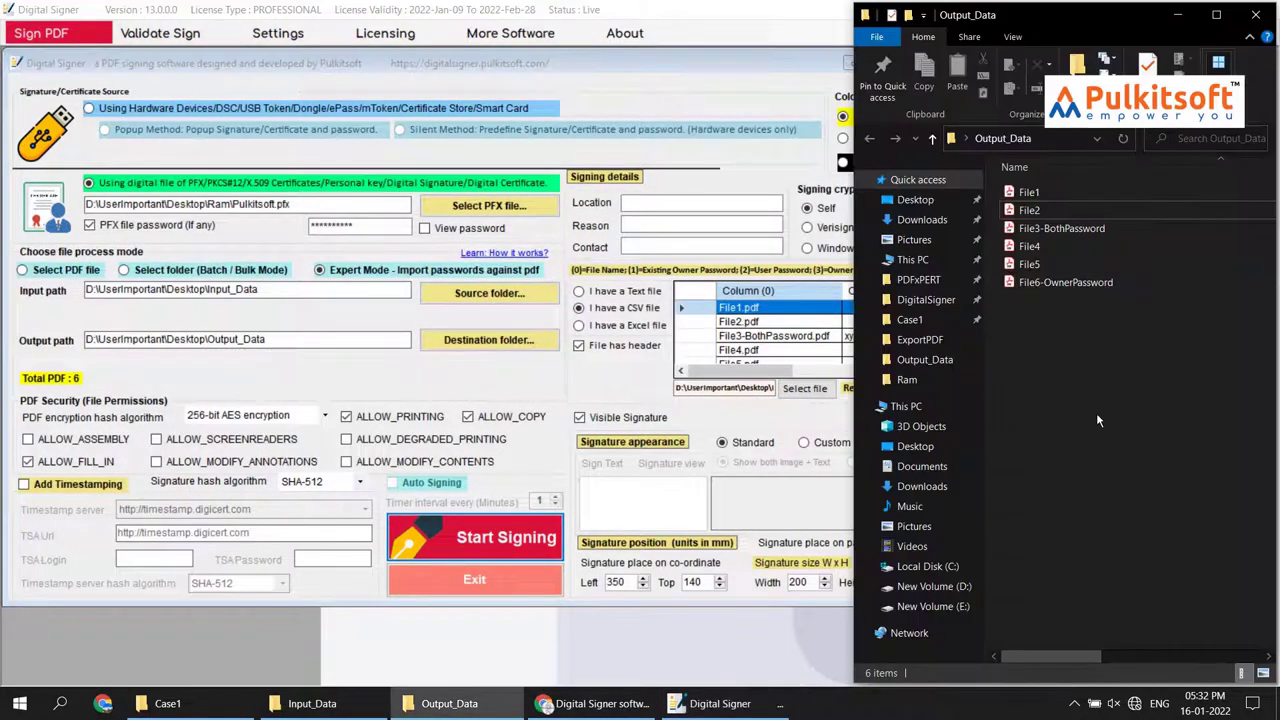
left_click_drag(1097, 440, 1053, 288)
key("ctrl+a")
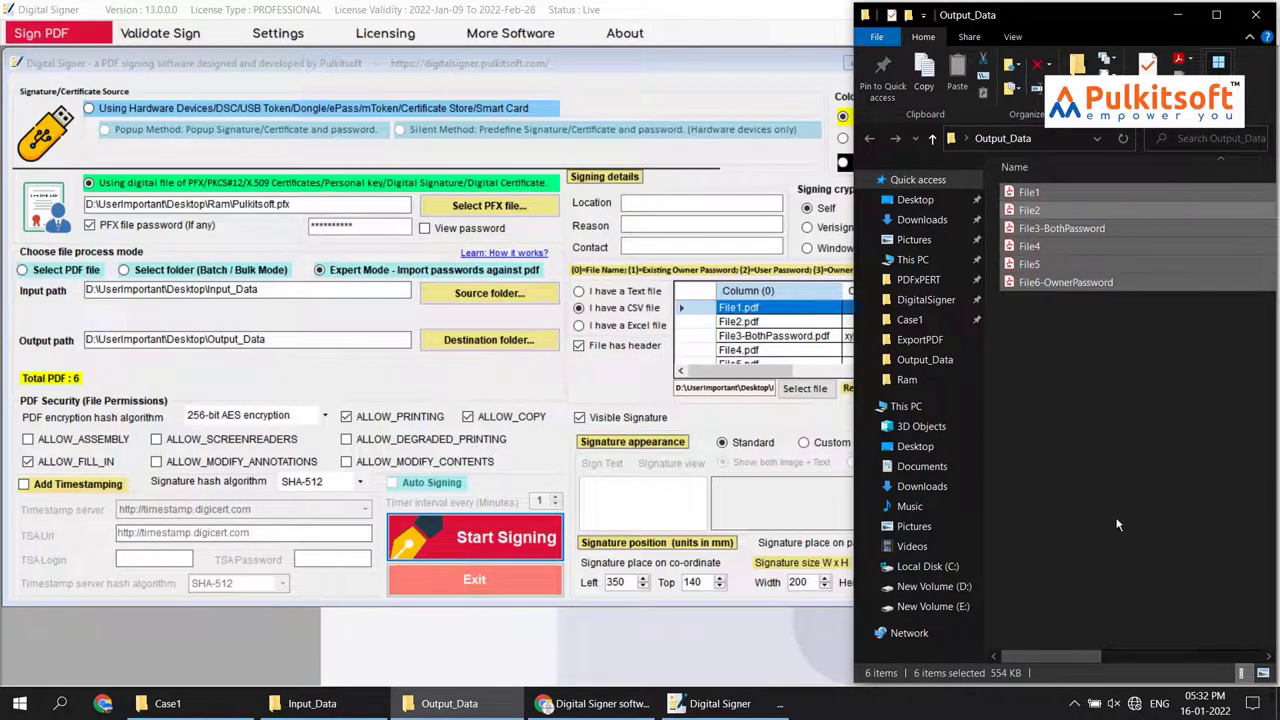
key("Delete")
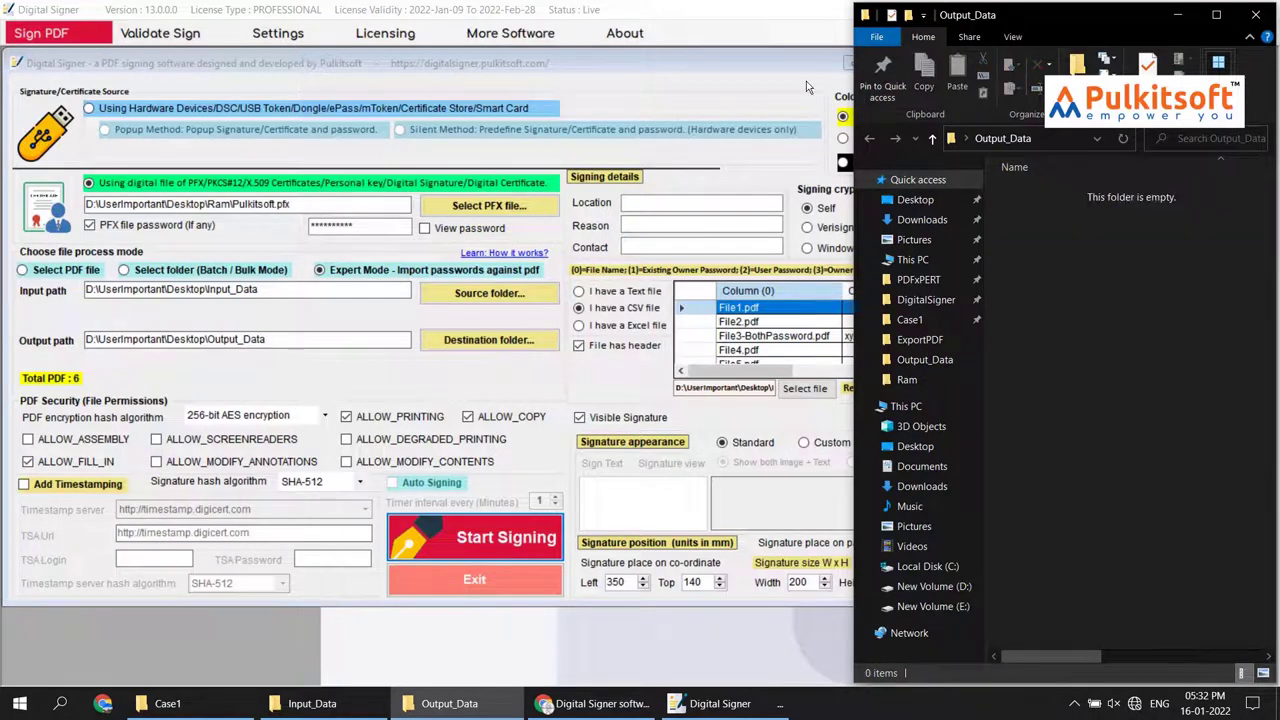
Step: Return to Digital Signer and sign the Input_Data PDFs again with the CSV passwords, dismissing the completion message
left_click(570, 512)
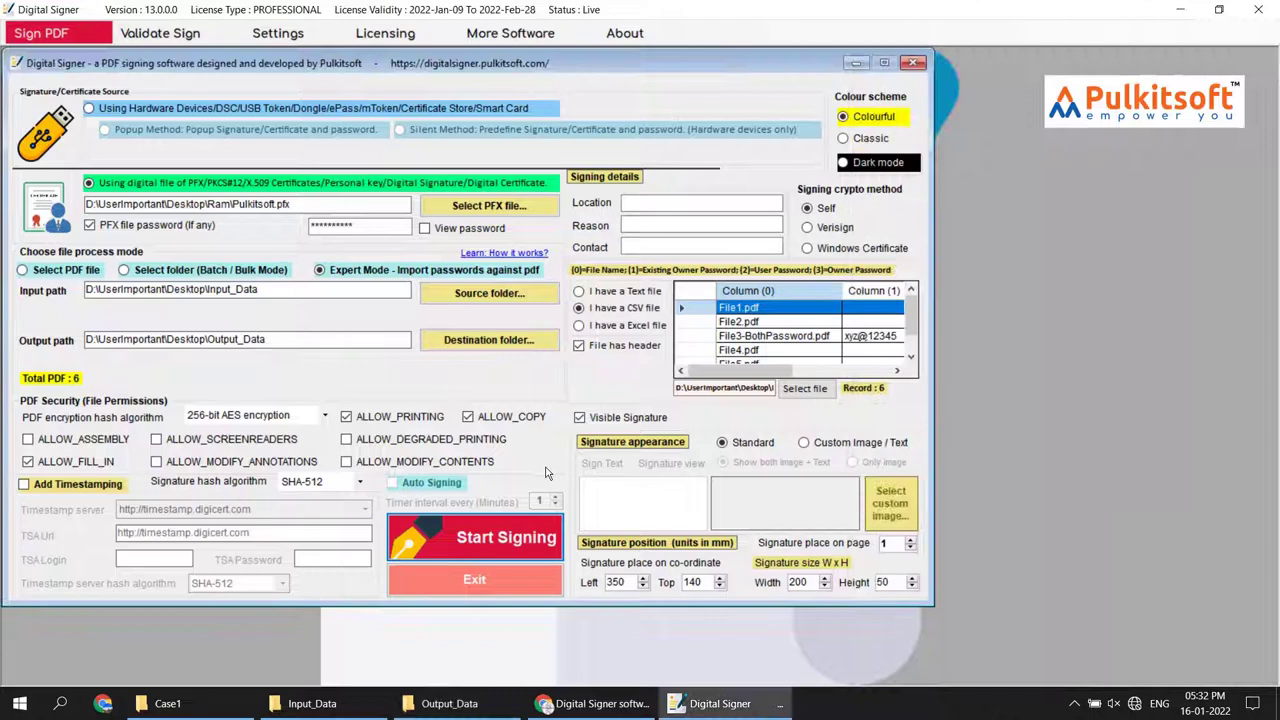
left_click(512, 536)
left_click(449, 703)
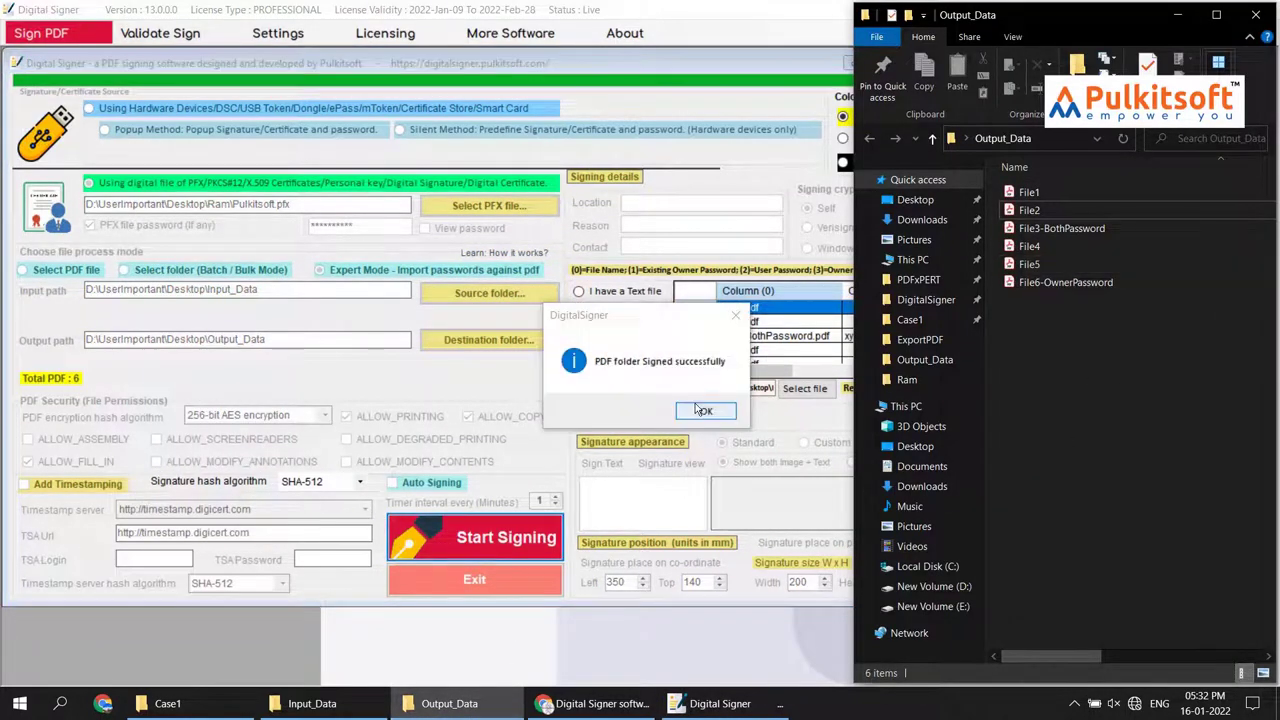
left_click(704, 411)
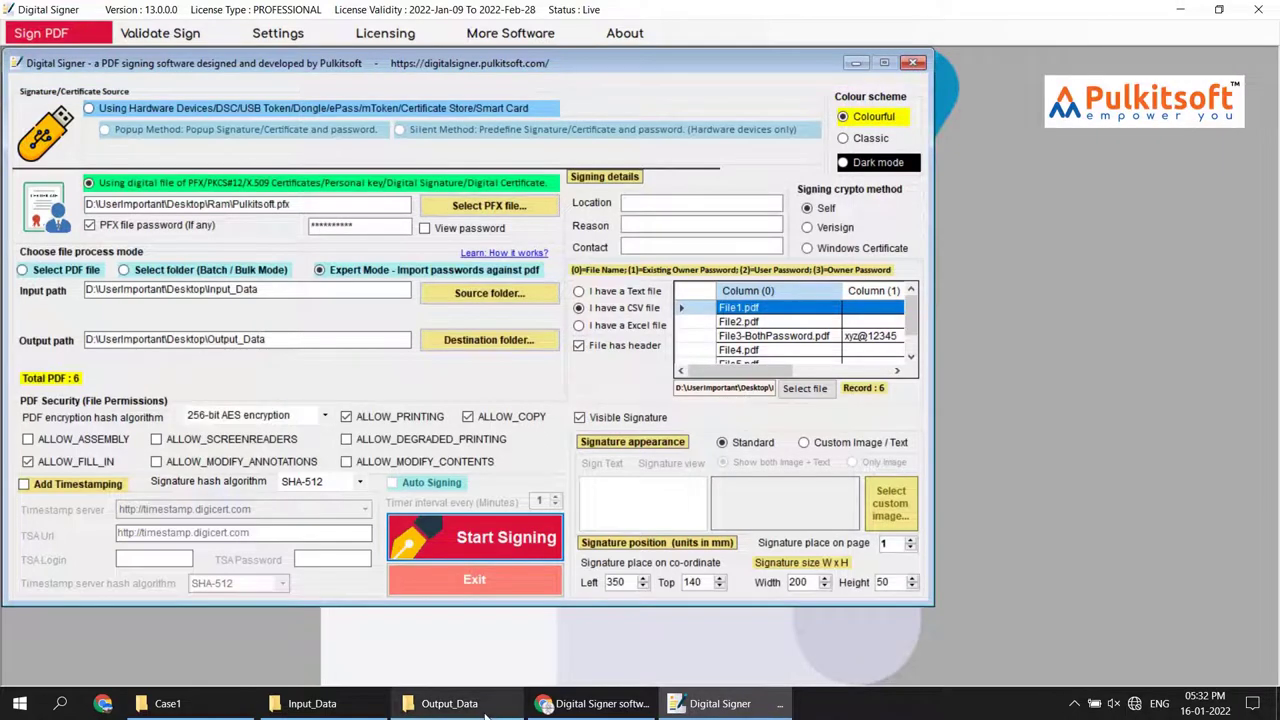
Step: Open the signed File5 from the Output_Data folder, check its digital signature, and close the document
left_click(449, 703)
left_click(1034, 270)
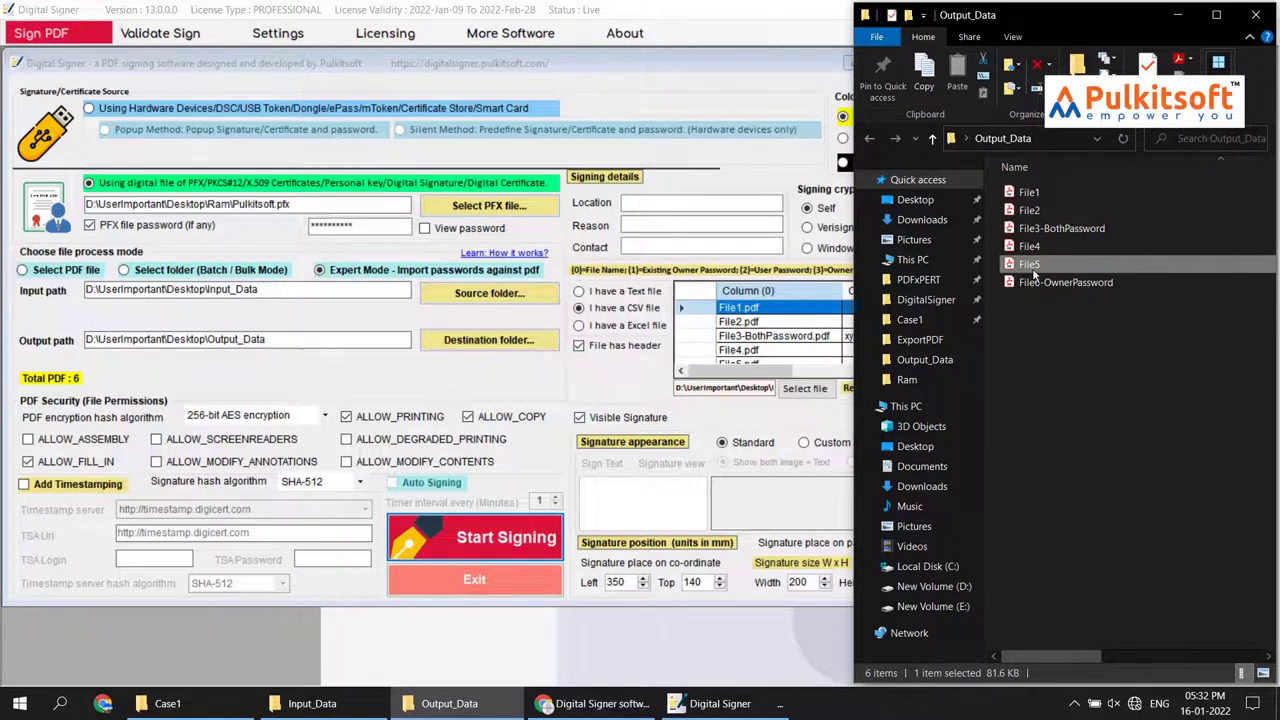
double_click(1034, 270)
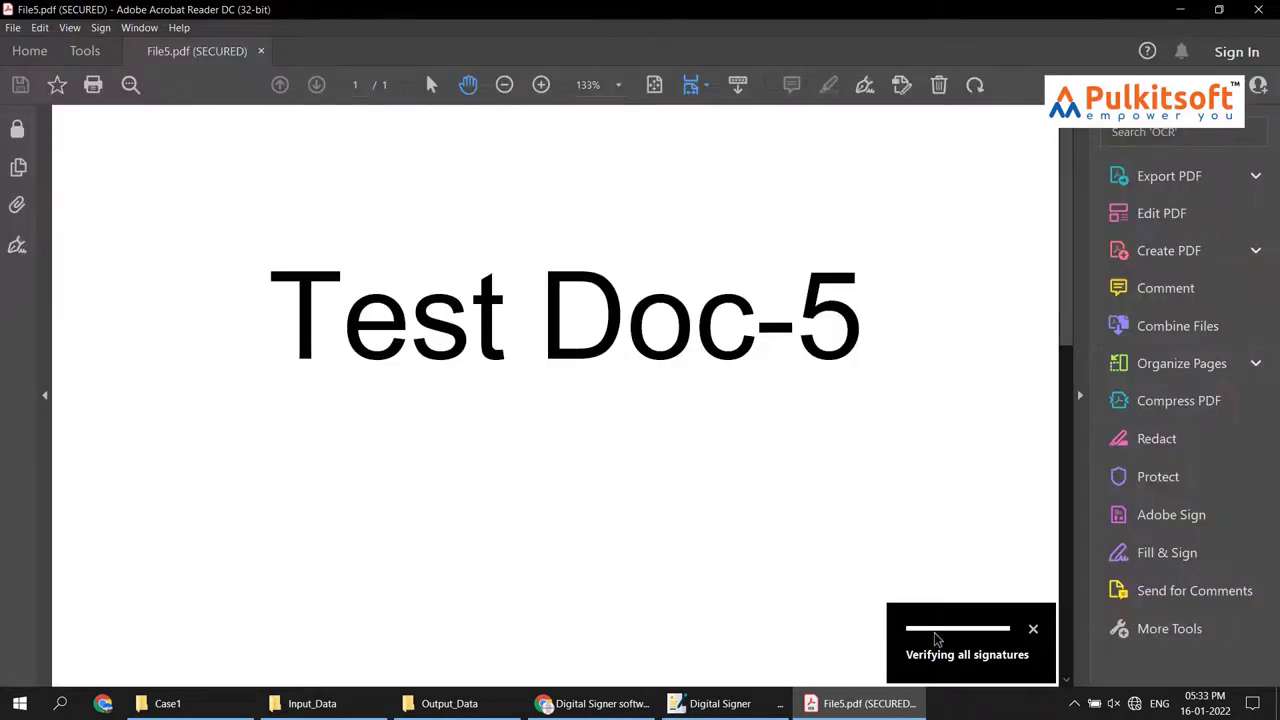
scroll(624, 404, "down", 3)
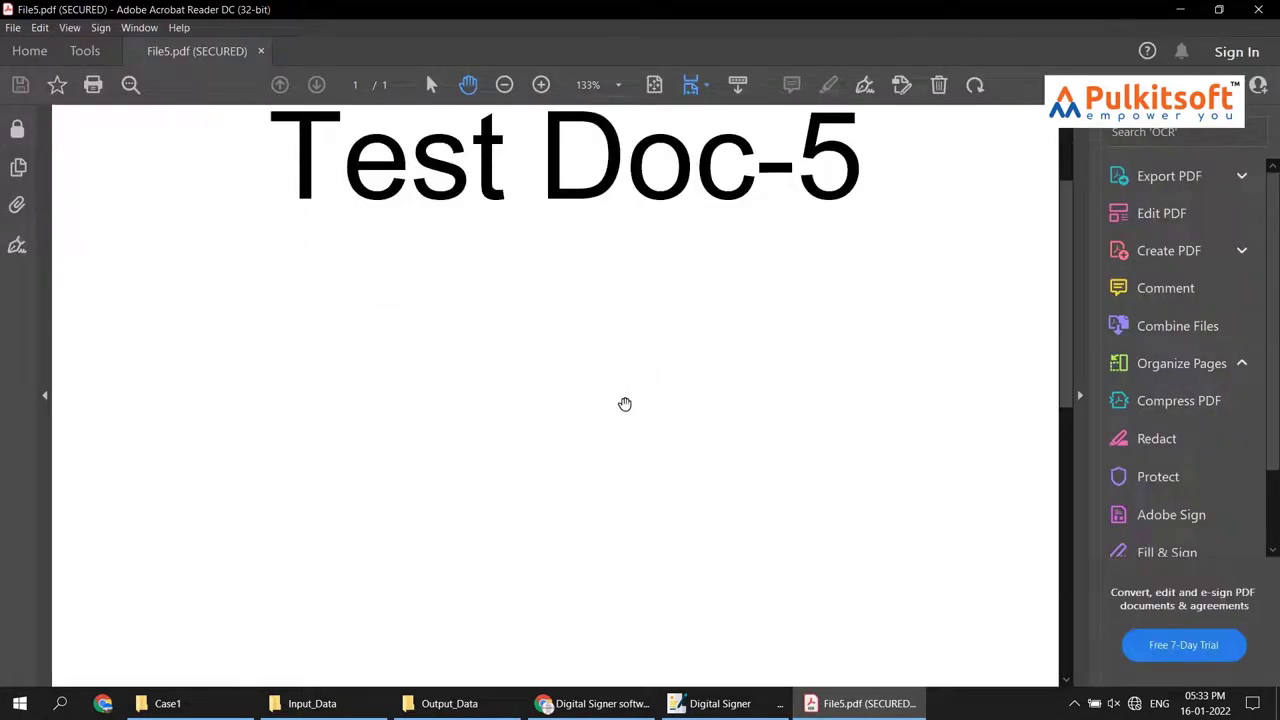
scroll(624, 404, "down", 6)
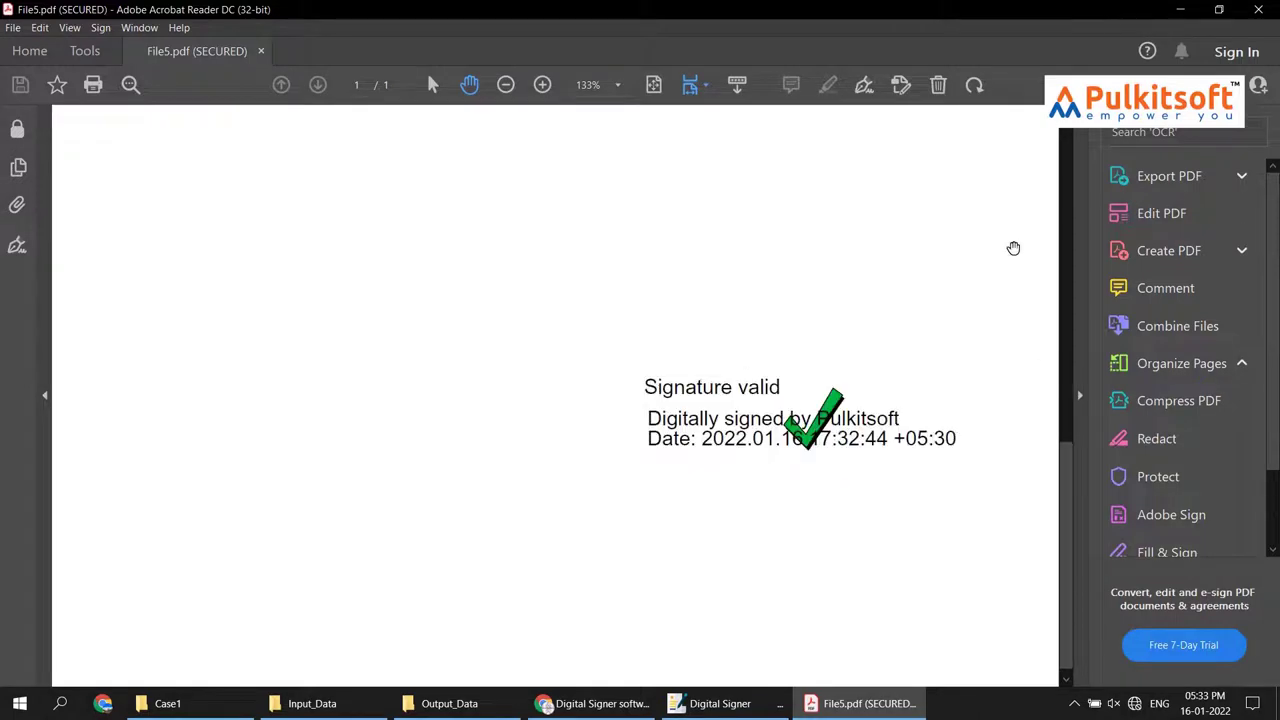
left_click(1262, 10)
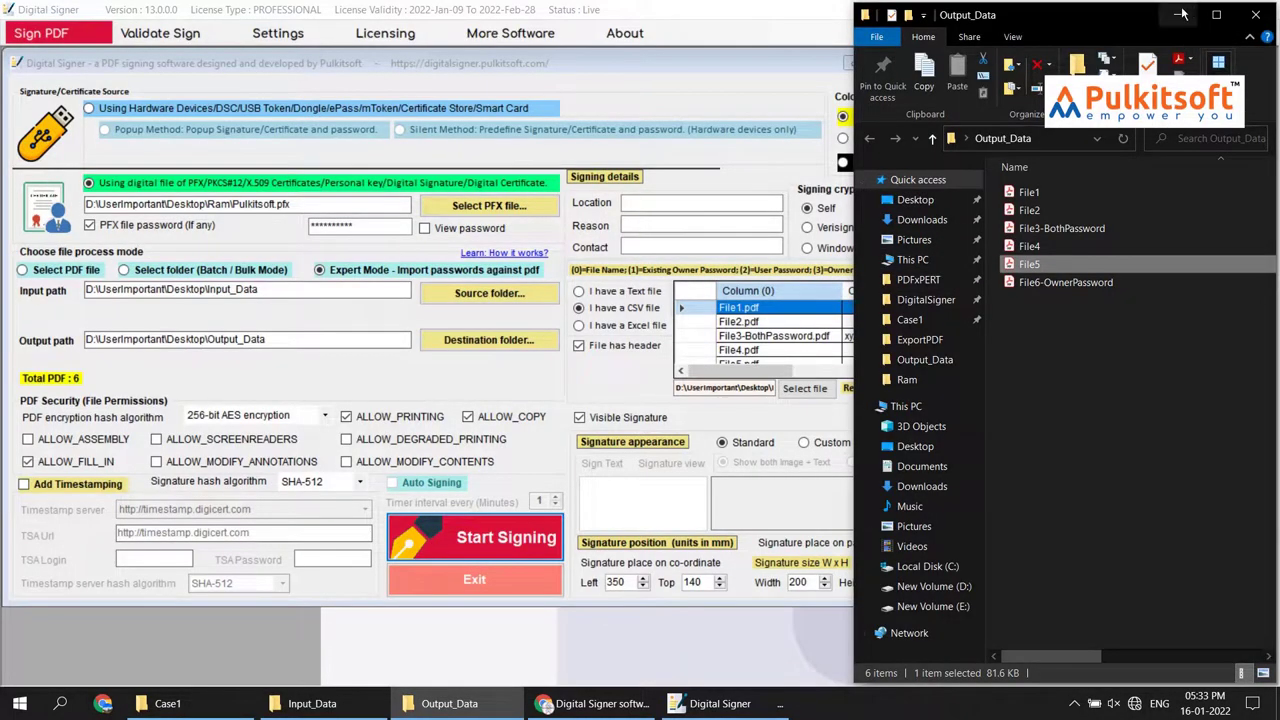
Step: Clear the Output_Data folder by deleting all six signed PDFs
left_click_drag(1158, 486, 1045, 190)
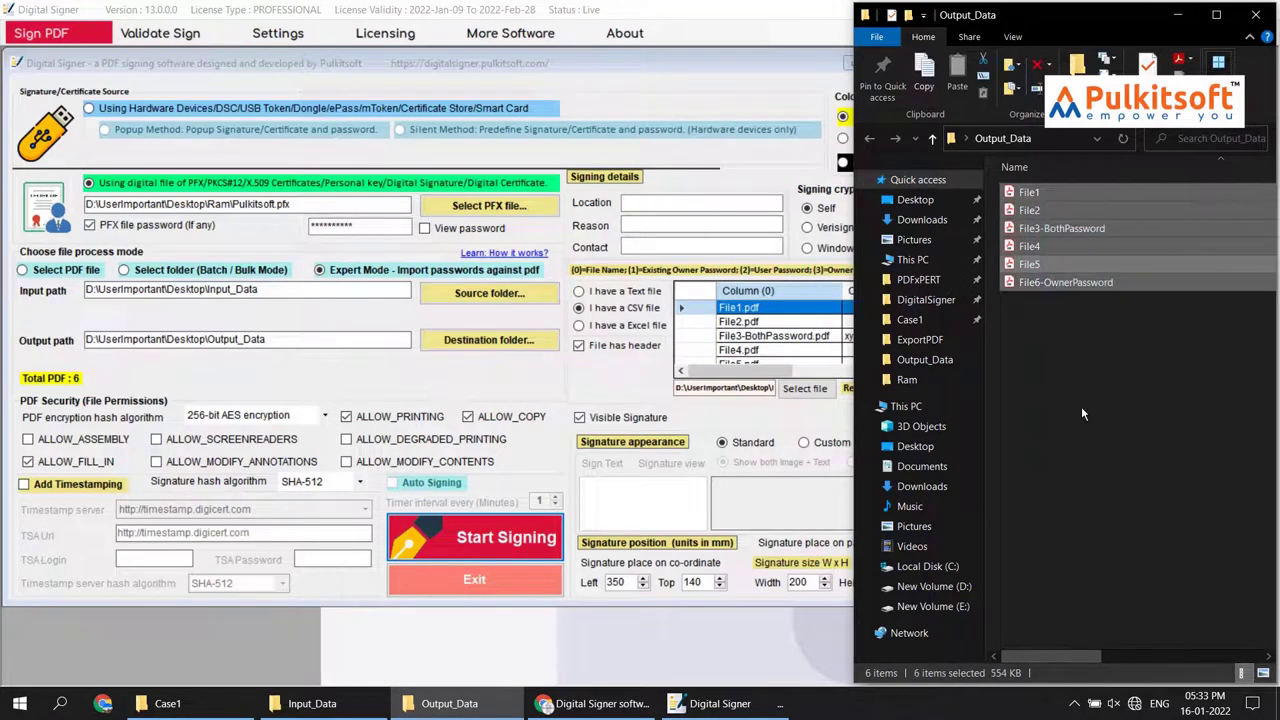
key("Delete")
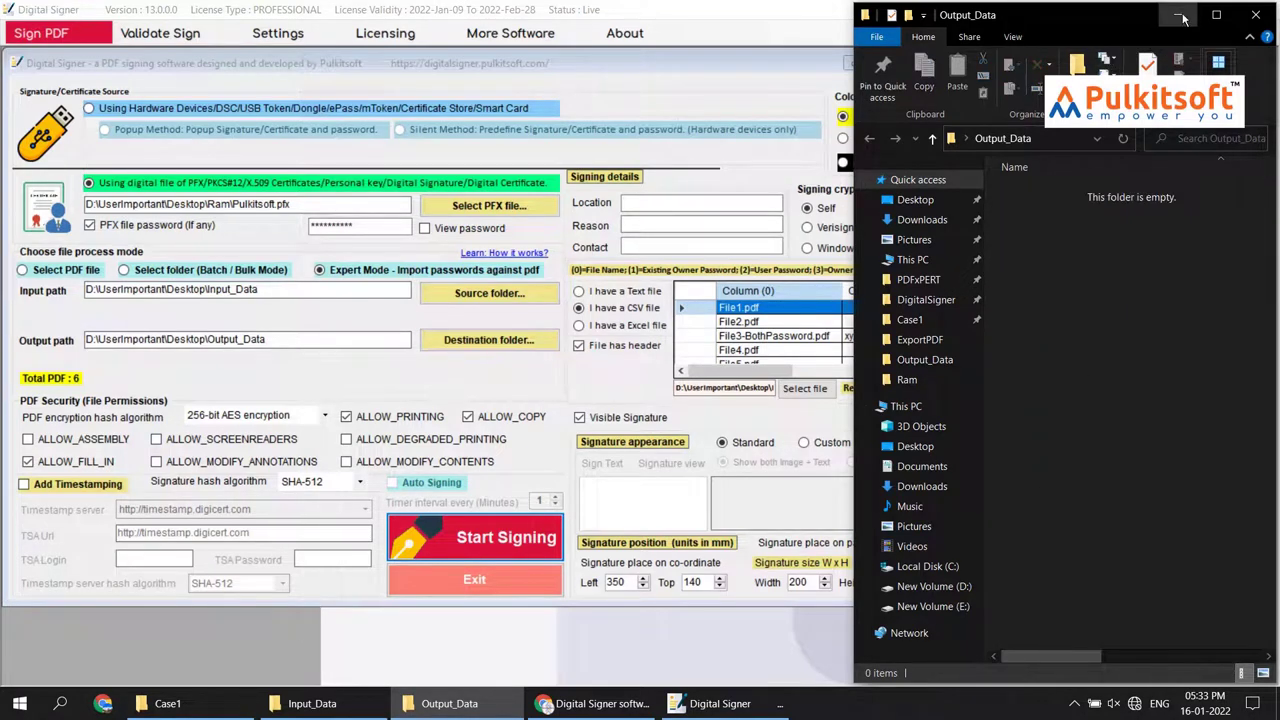
Step: Check the password files in the Case1 folder and the PDFs in Input_Data, and return to Digital Signer
left_click(1181, 16)
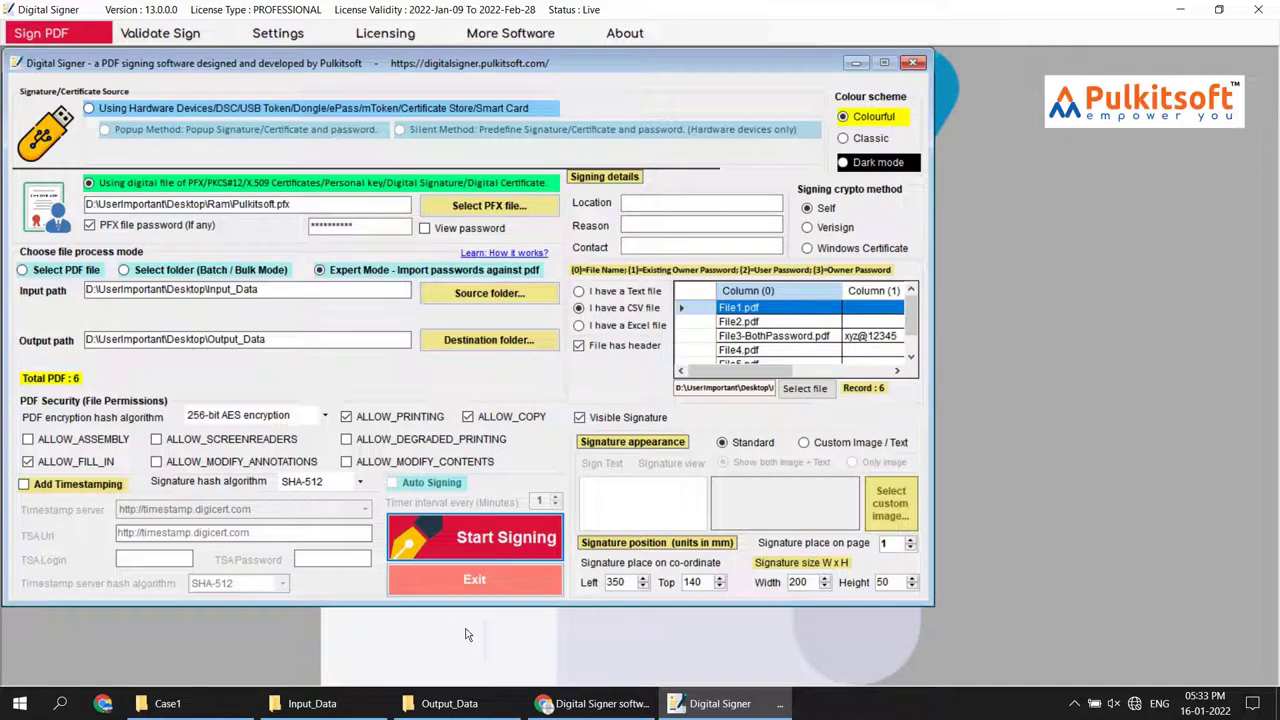
left_click(217, 703)
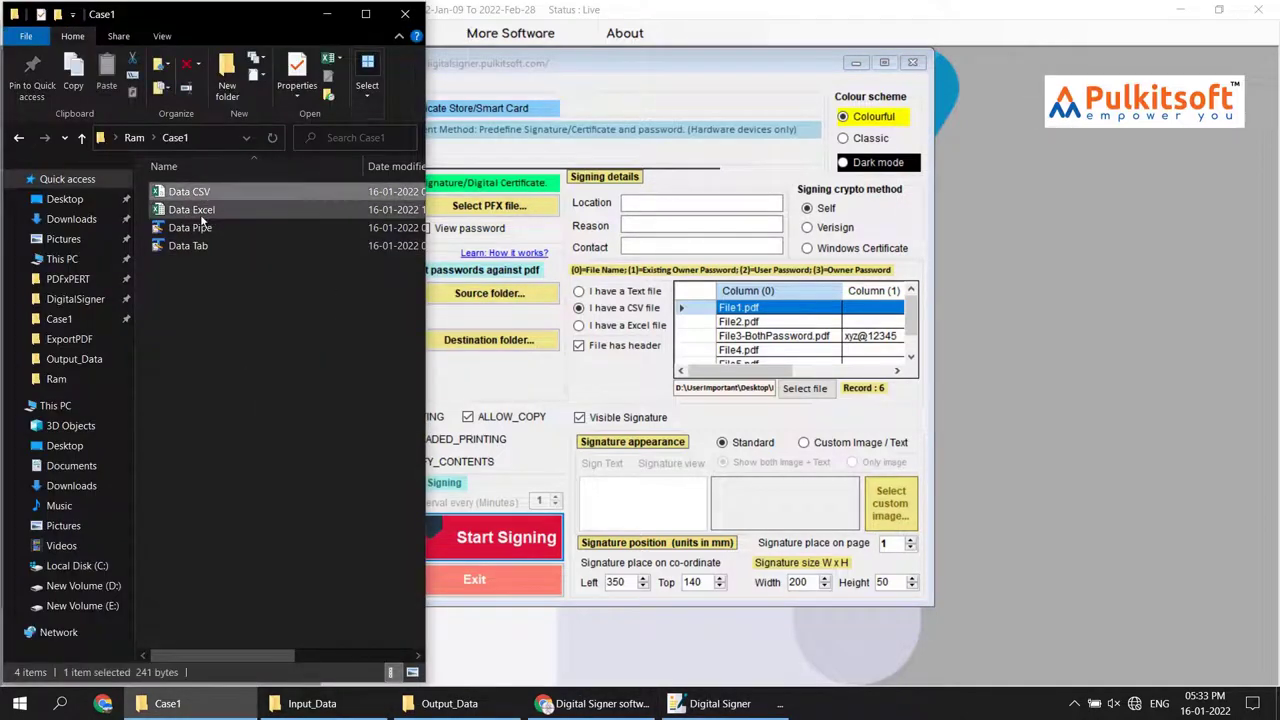
left_click(195, 246)
left_click(305, 703)
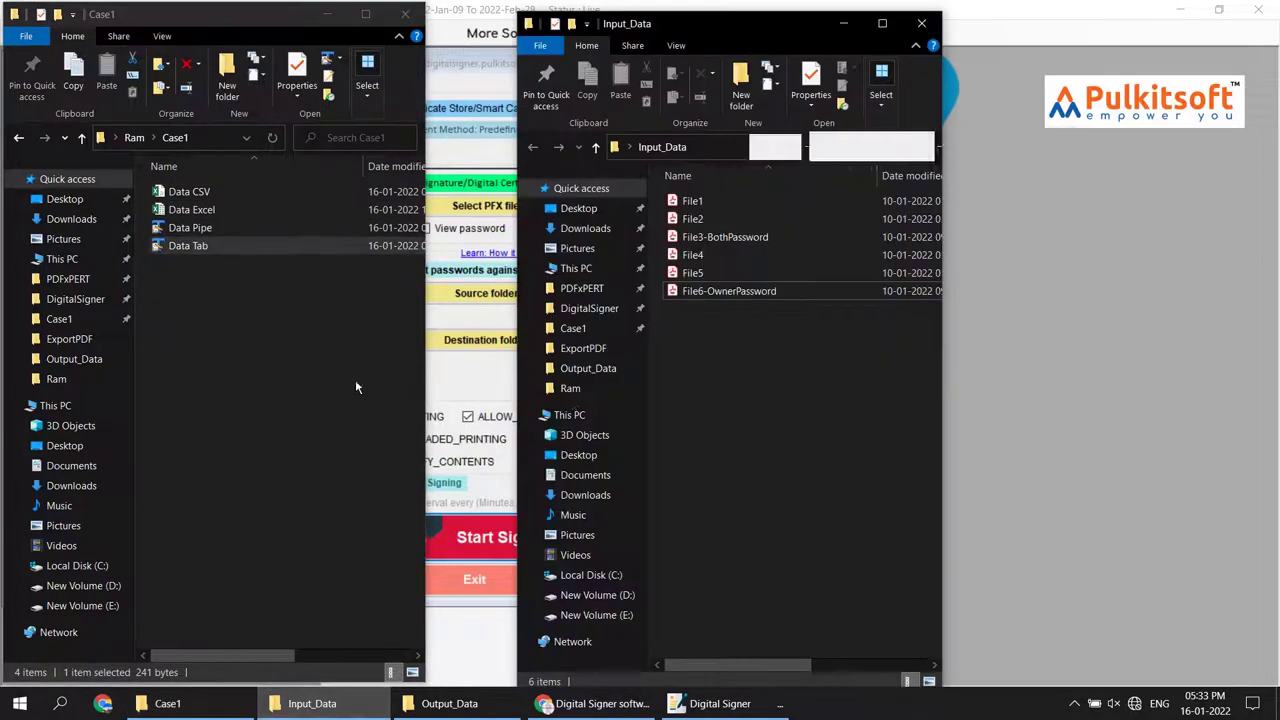
left_click_drag(814, 429, 726, 190)
left_click(1059, 8)
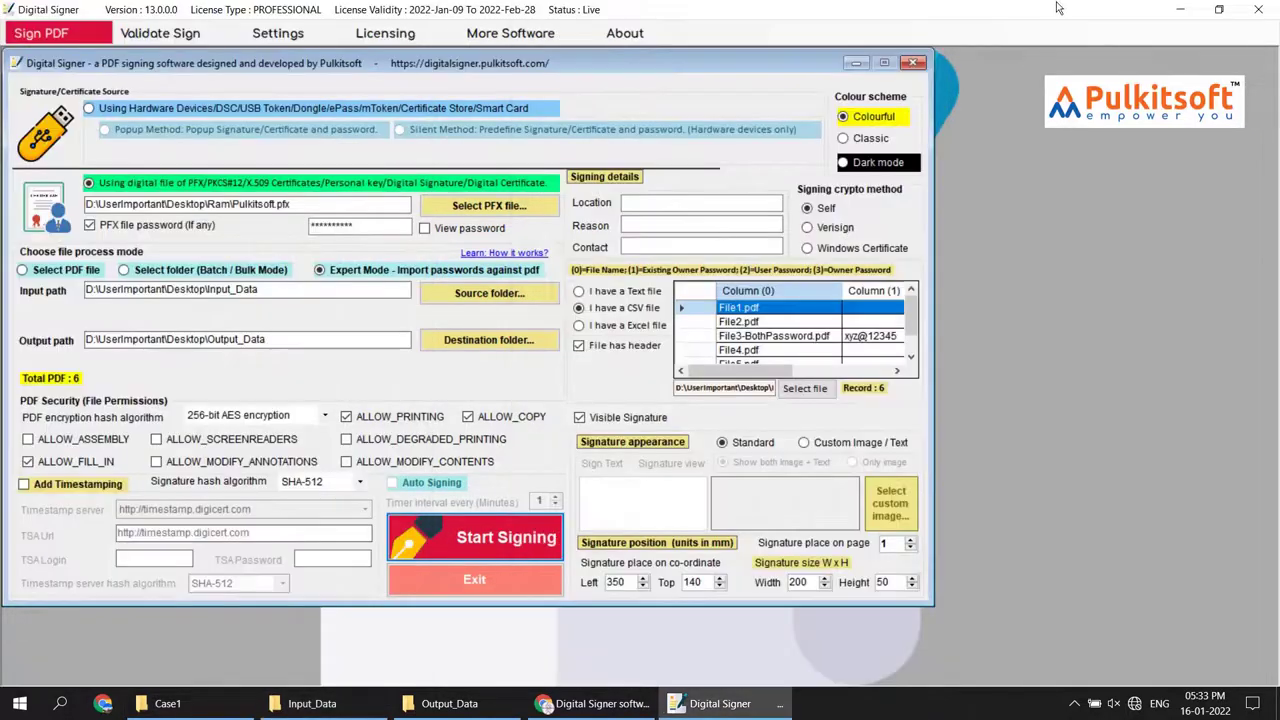
Step: Switch to Chrome and open the Expert Mode tutorial page from the Tutorial section of the Digital Signer support page
left_click(592, 703)
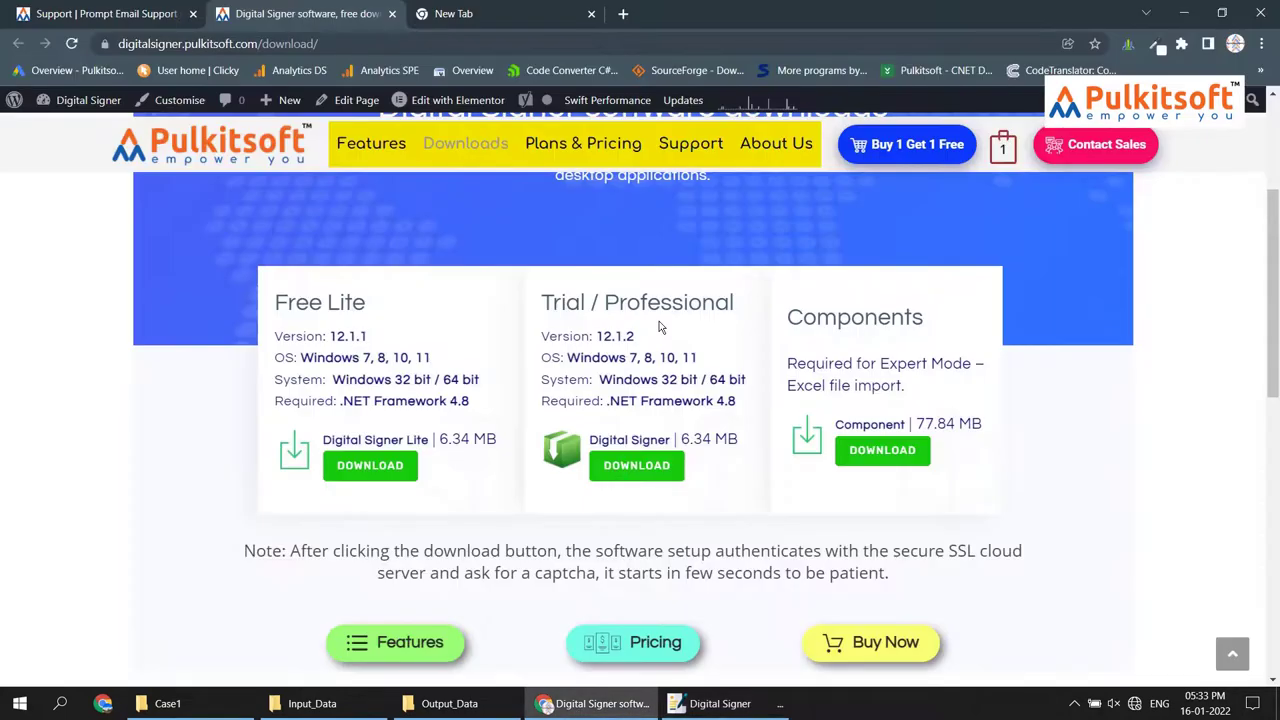
left_click(130, 10)
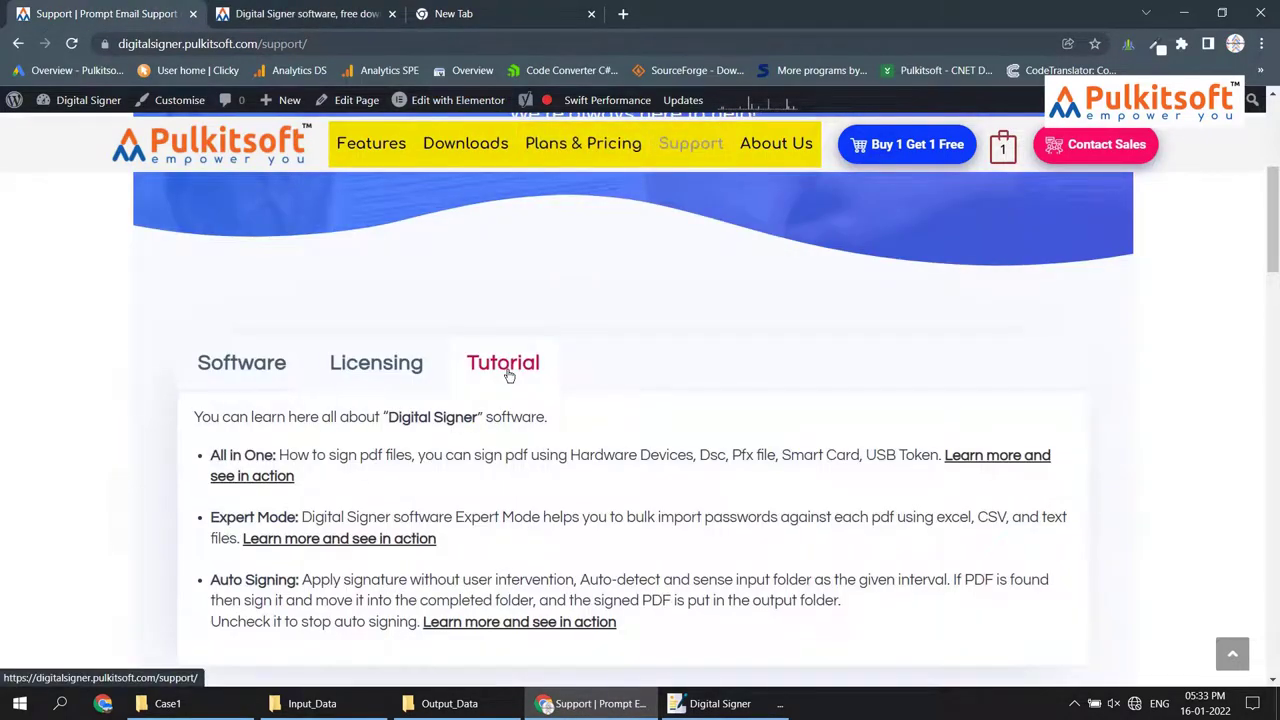
scroll(508, 375, "down", 1)
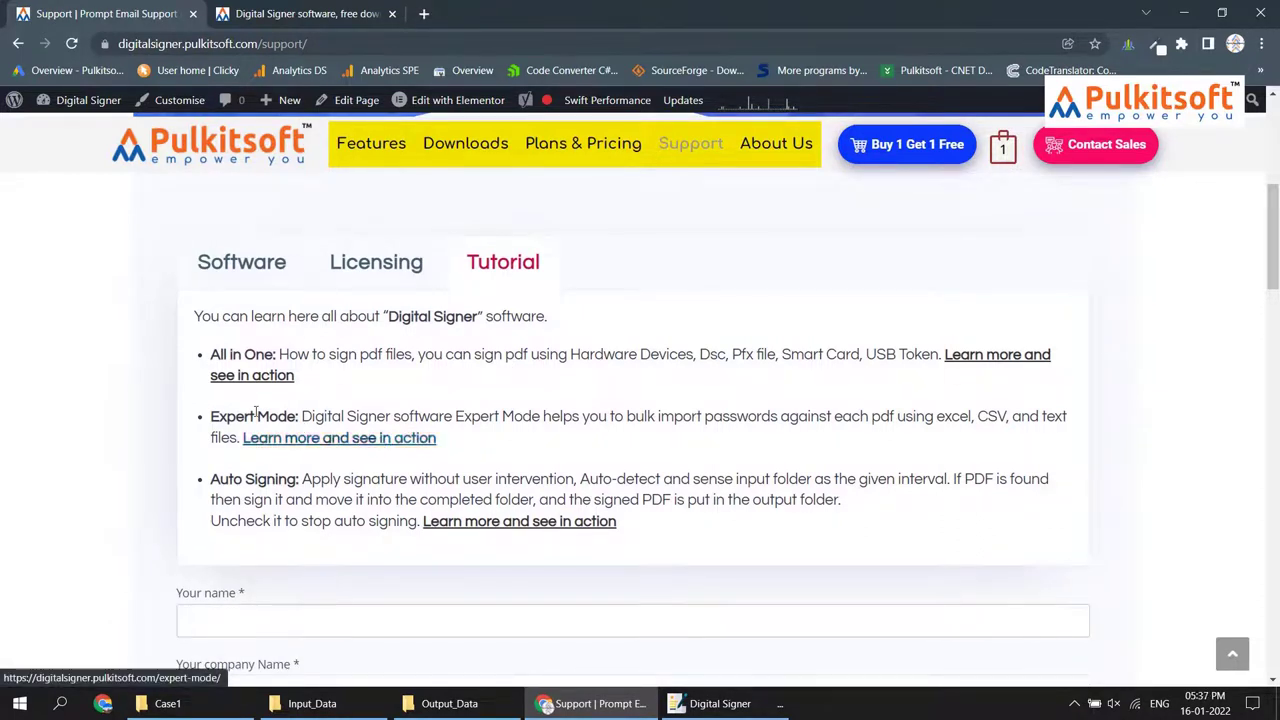
left_click(367, 440)
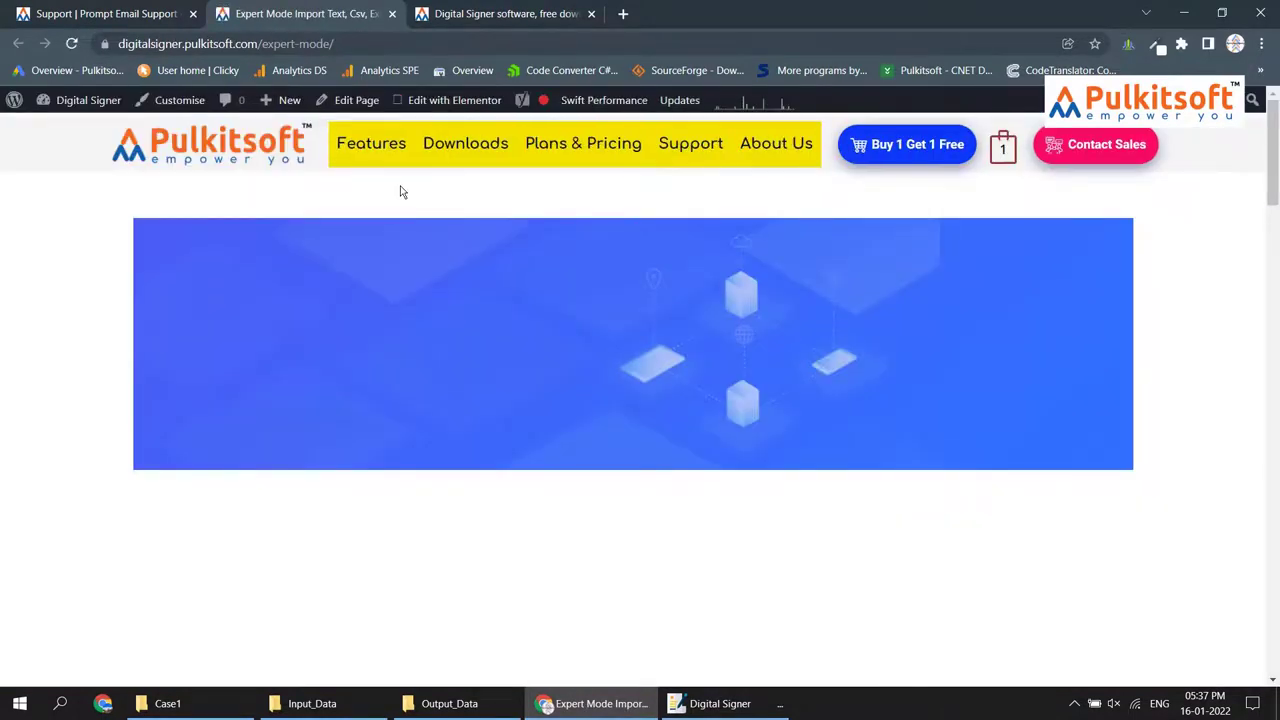
Step: Examine the test files download, password rules and case tables on the Expert Mode page, and switch back to Digital Signer's Expert Mode option
scroll(407, 190, "down", 2)
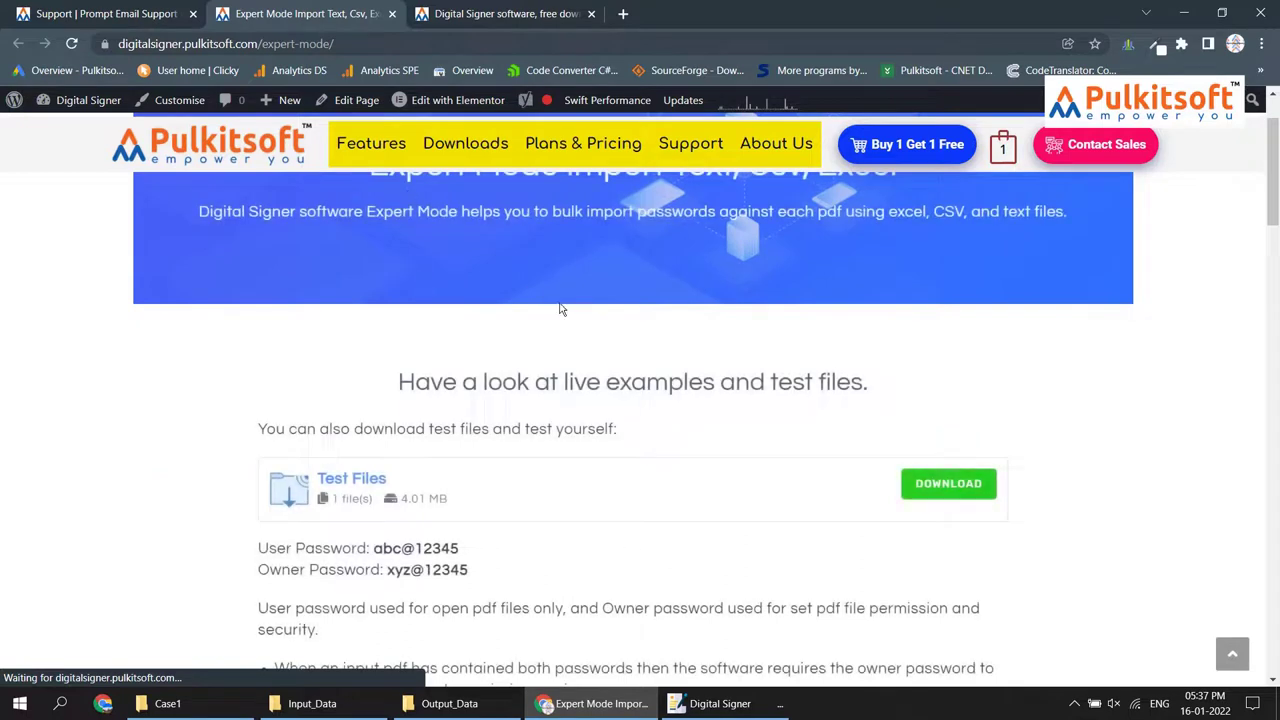
scroll(549, 303, "down", 1)
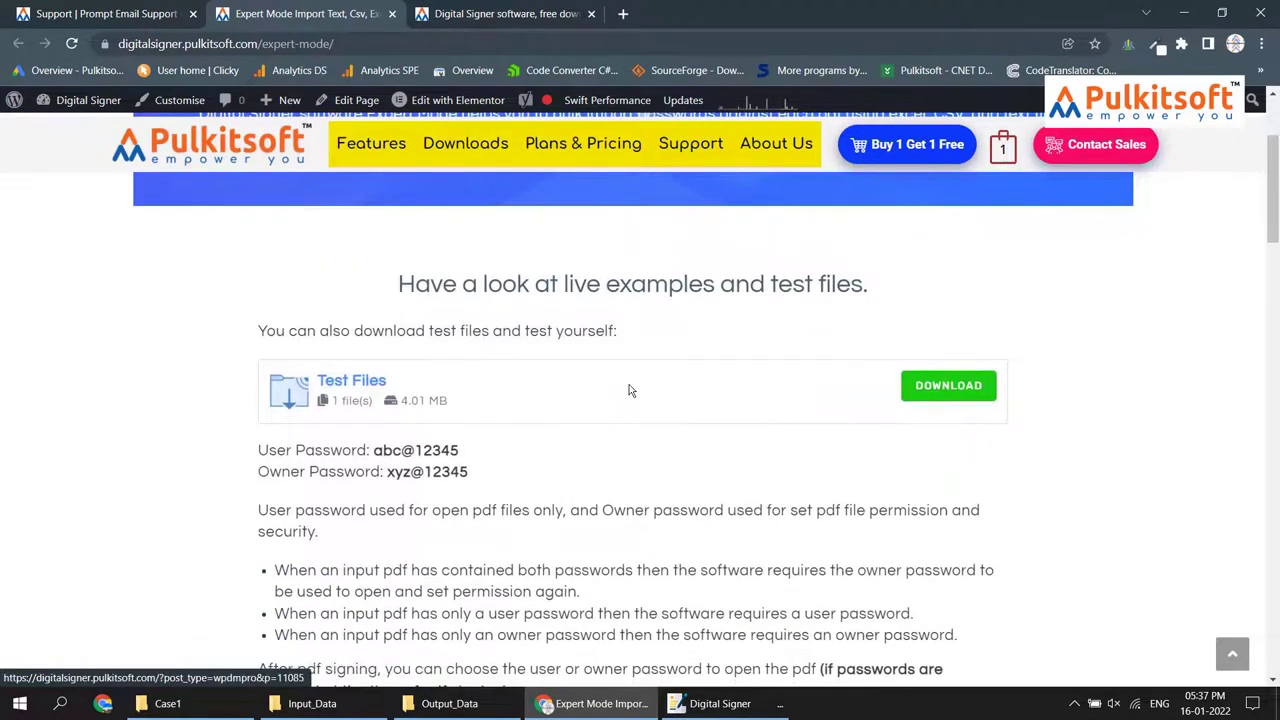
scroll(646, 380, "down", 1)
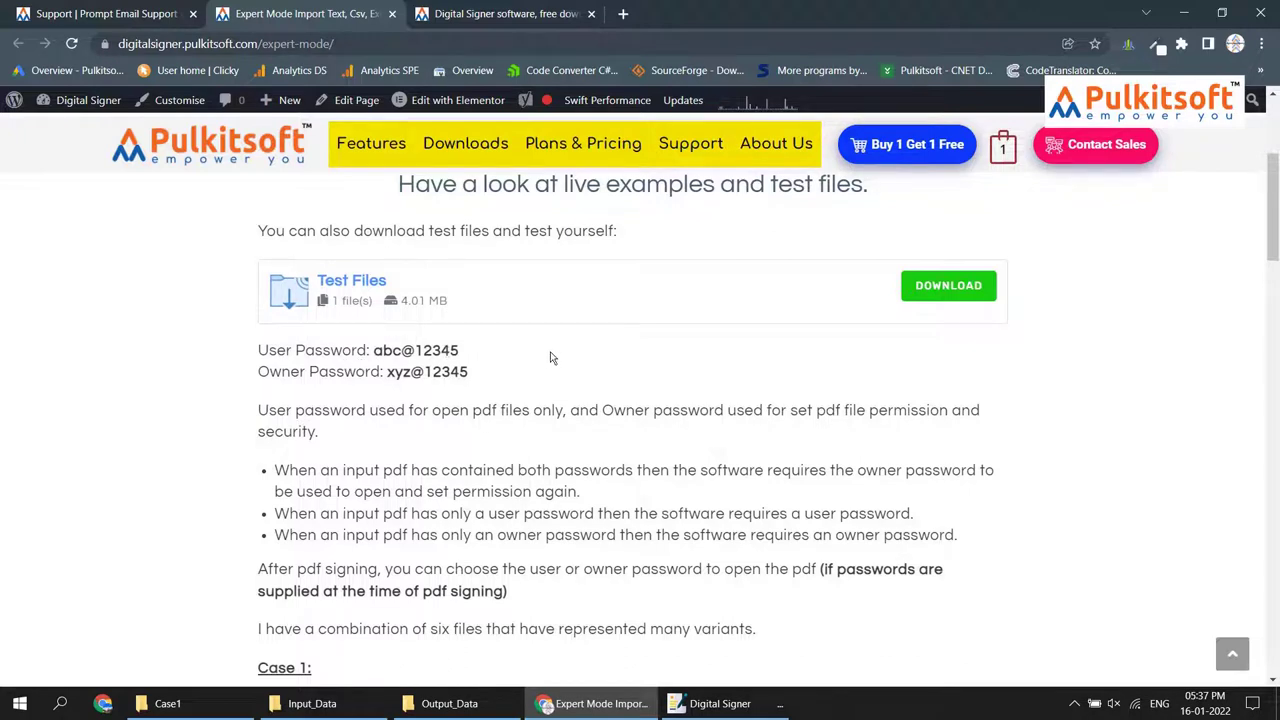
scroll(595, 349, "down", 2)
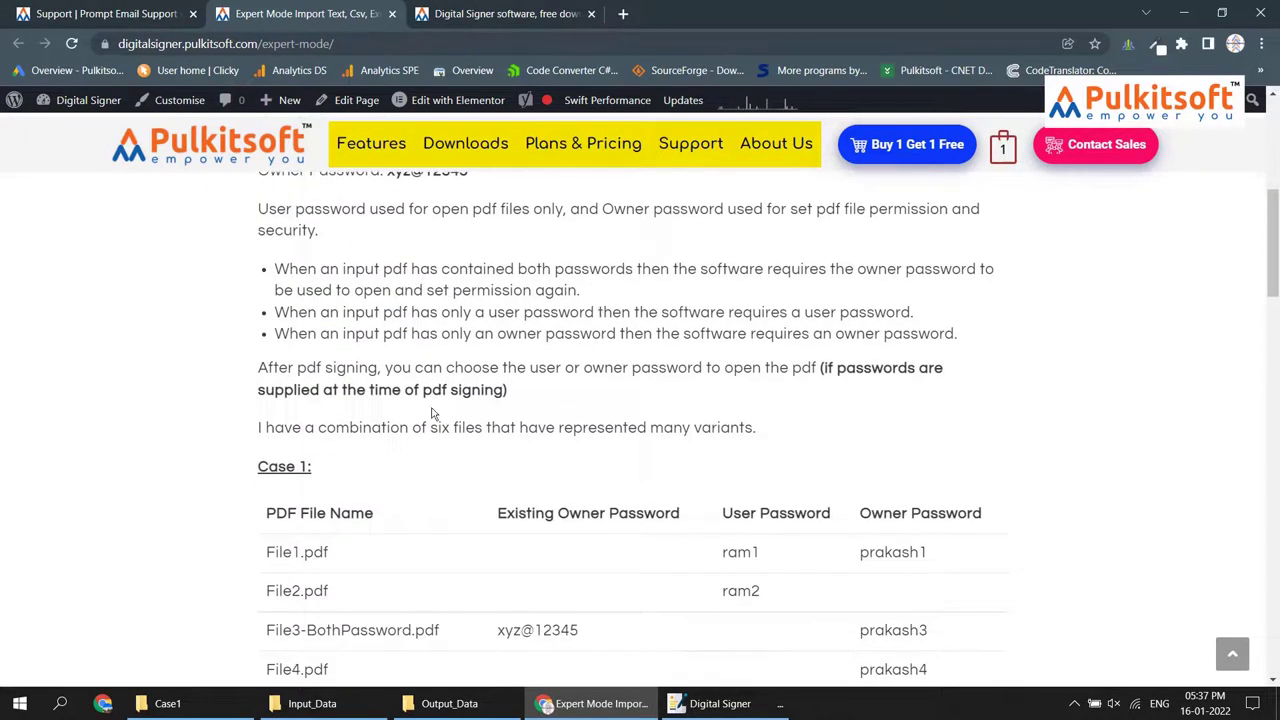
scroll(392, 384, "down", 7)
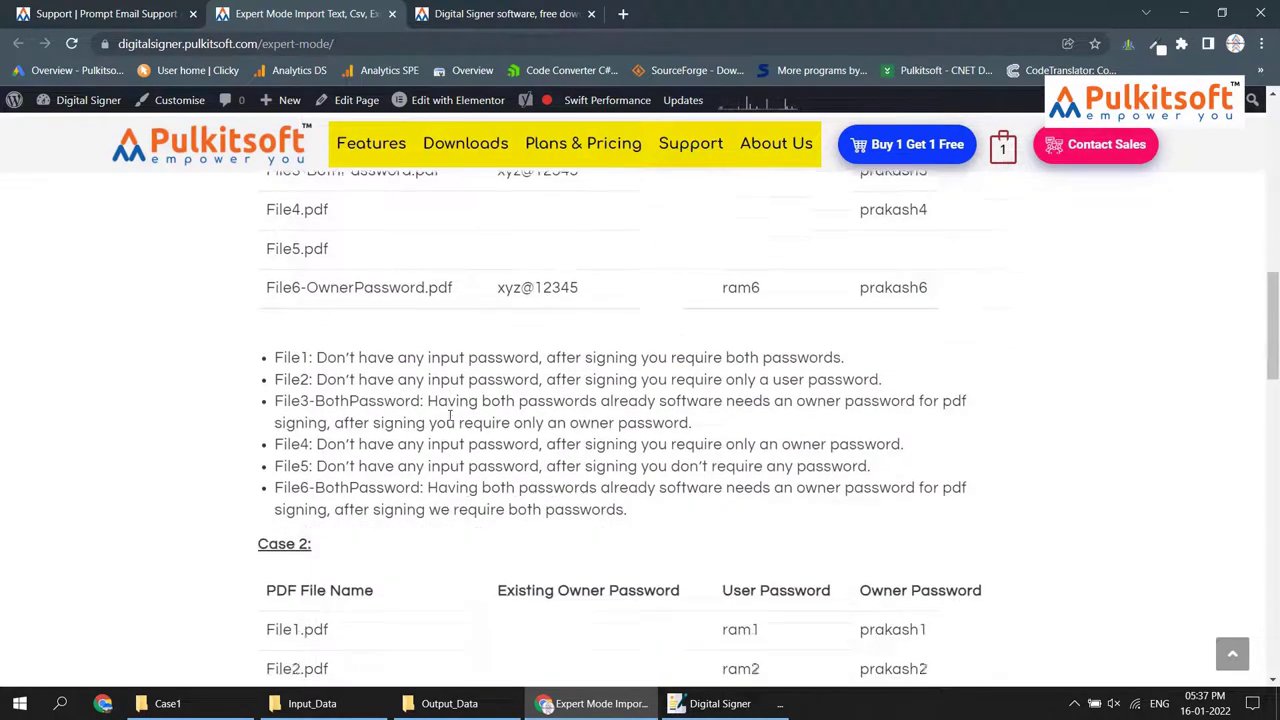
scroll(350, 330, "down", 8)
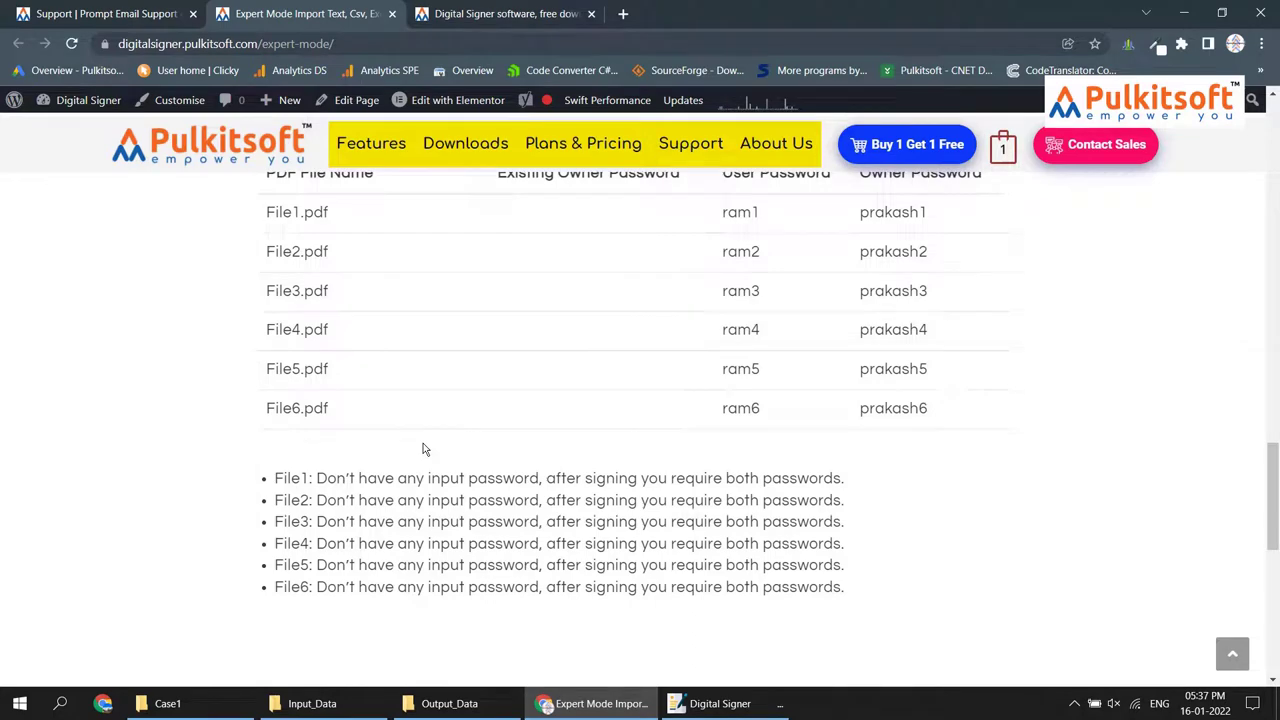
scroll(422, 449, "down", 4)
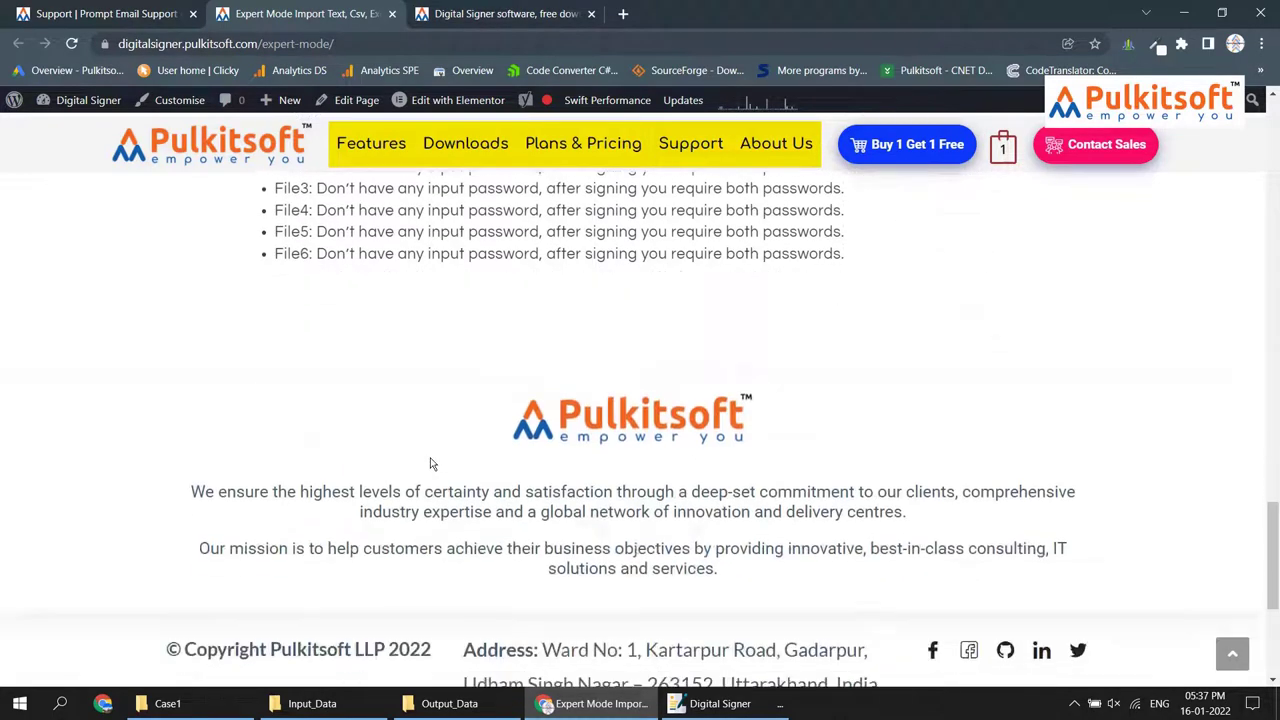
scroll(429, 463, "up", 5)
scroll(432, 463, "up", 7)
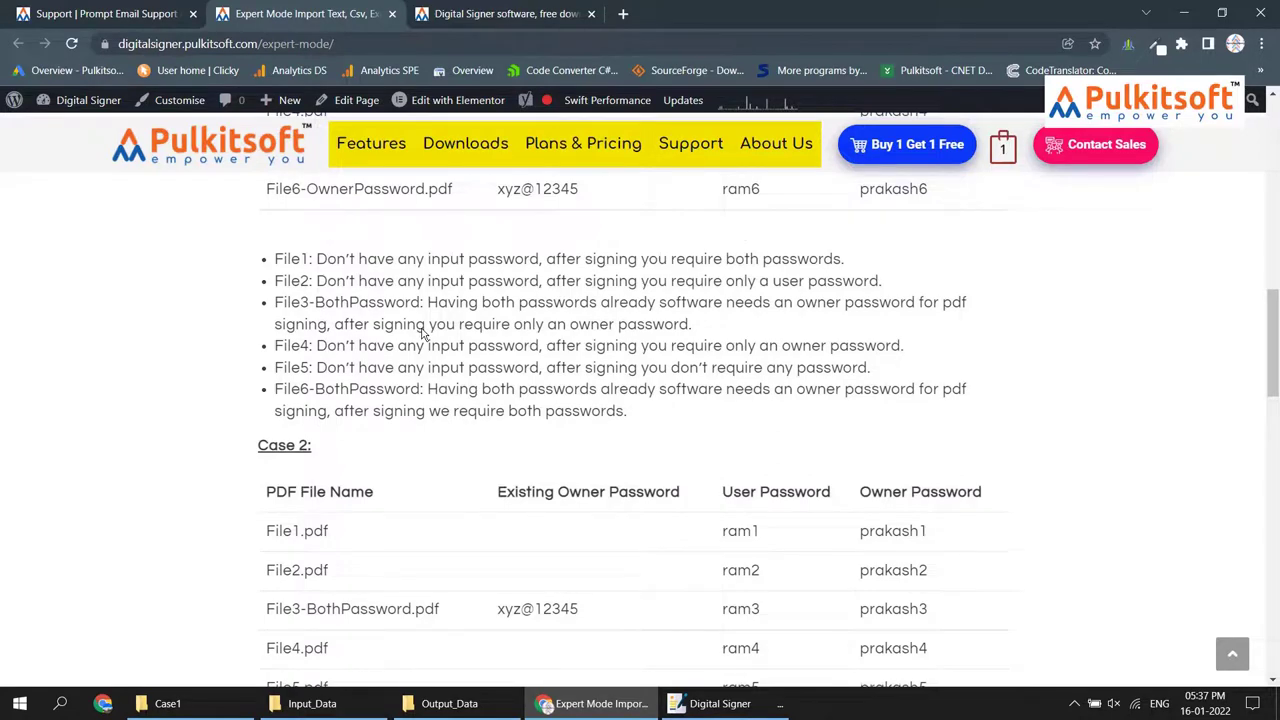
scroll(422, 330, "up", 2)
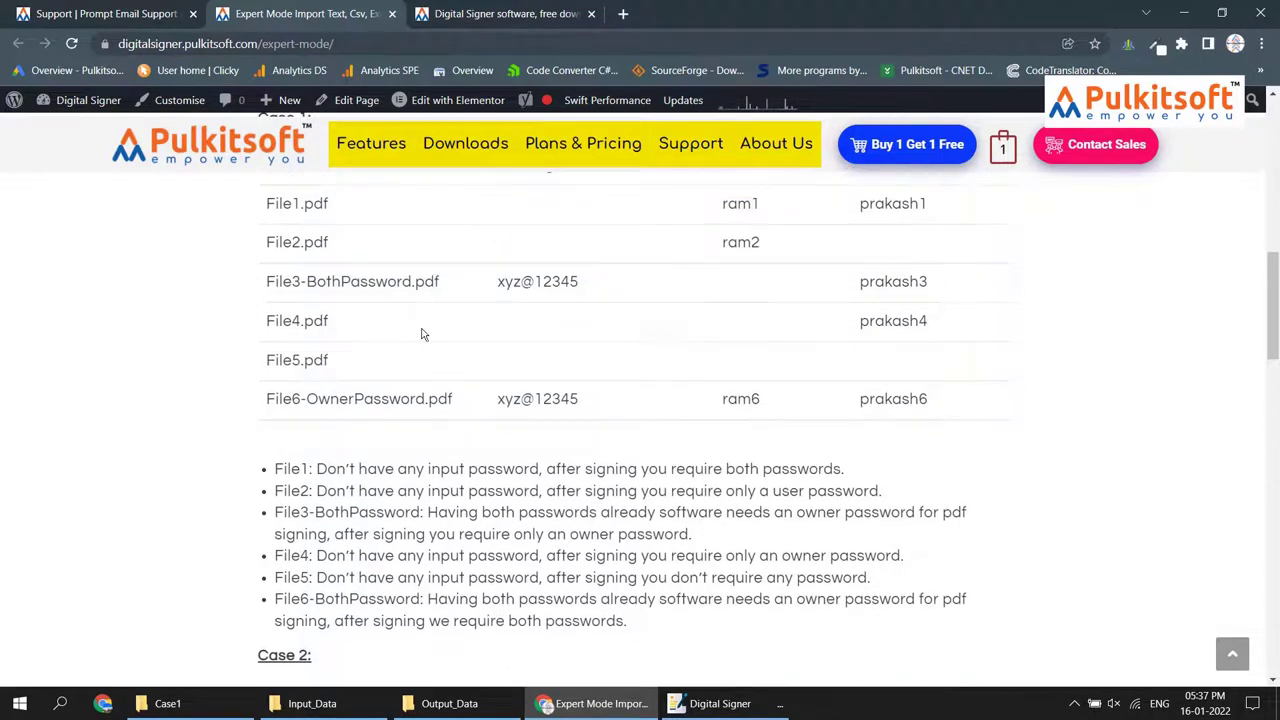
scroll(422, 334, "up", 3)
left_click(700, 703)
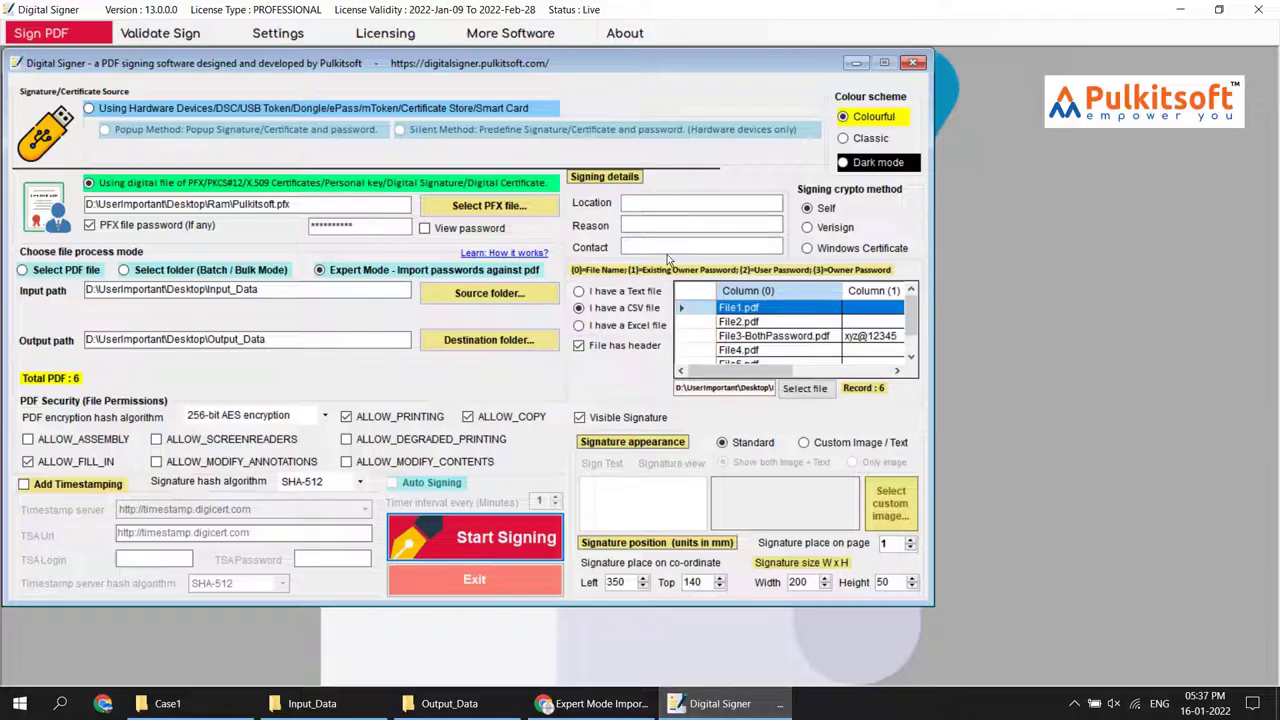
mouse_move(402, 275)
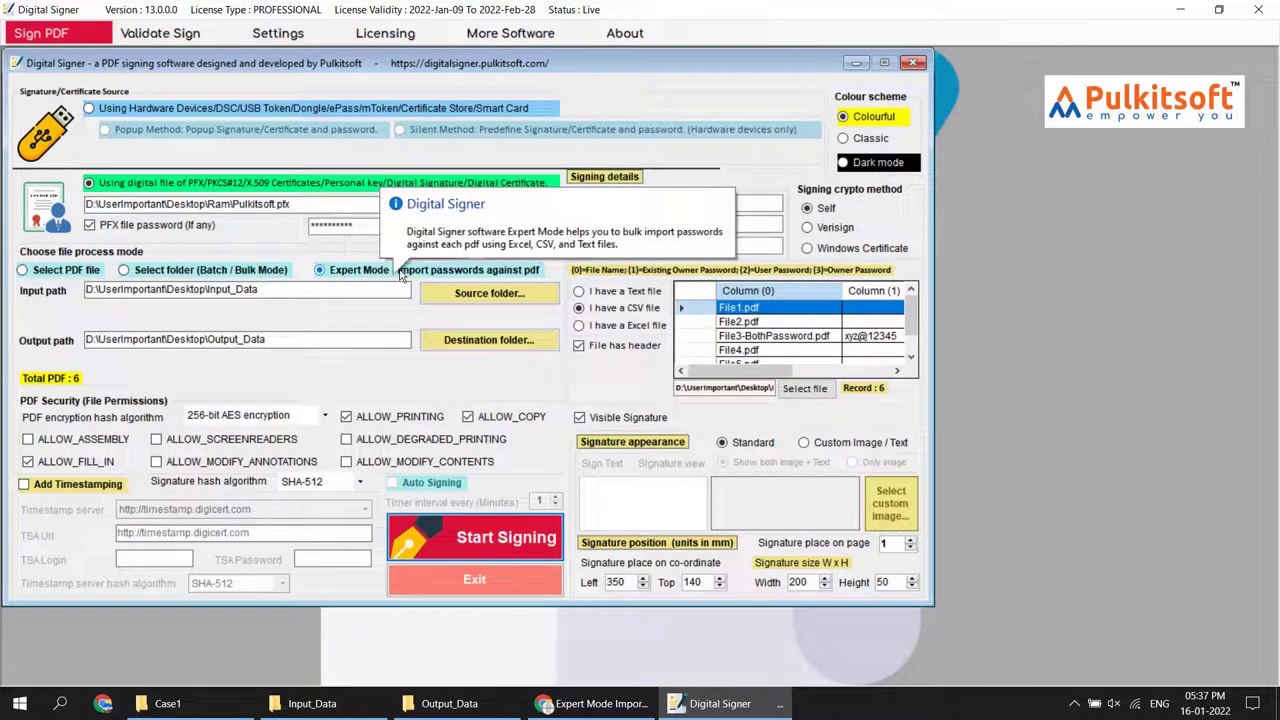